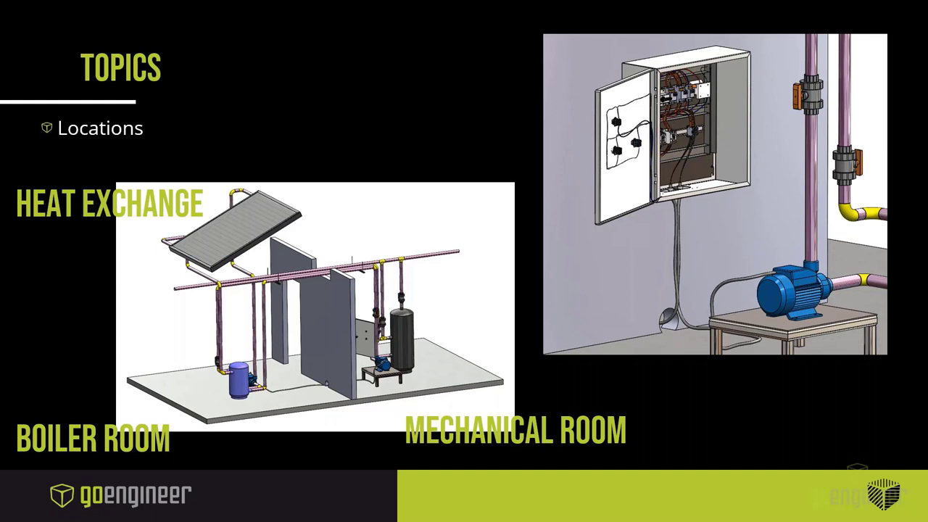
- Advance the presentation from the Locations topics slide to the DEMO slide
{"action": "left_click", "coordinate": [591, 247]}
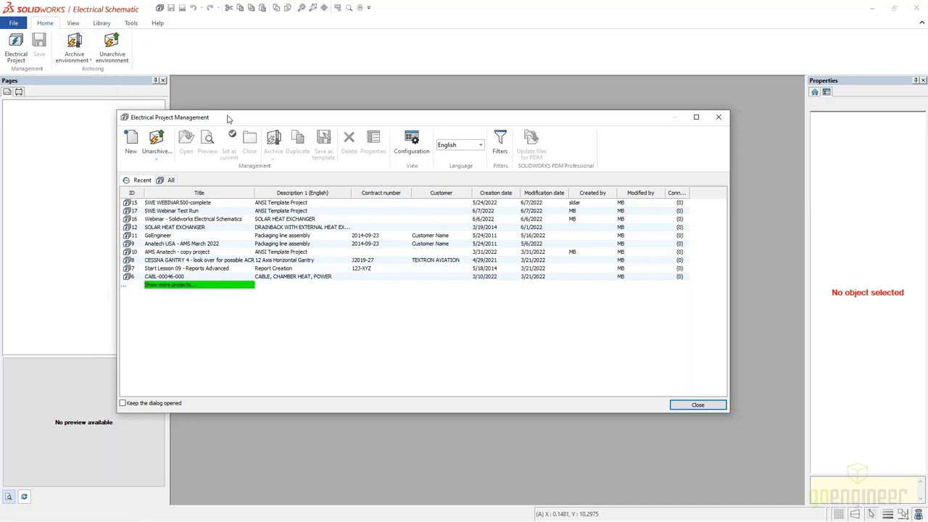
- List all projects in Electrical Project Management and start creating a new project
{"action": "left_click_drag", "start_coordinate": [227, 116], "coordinate": [230, 97]}
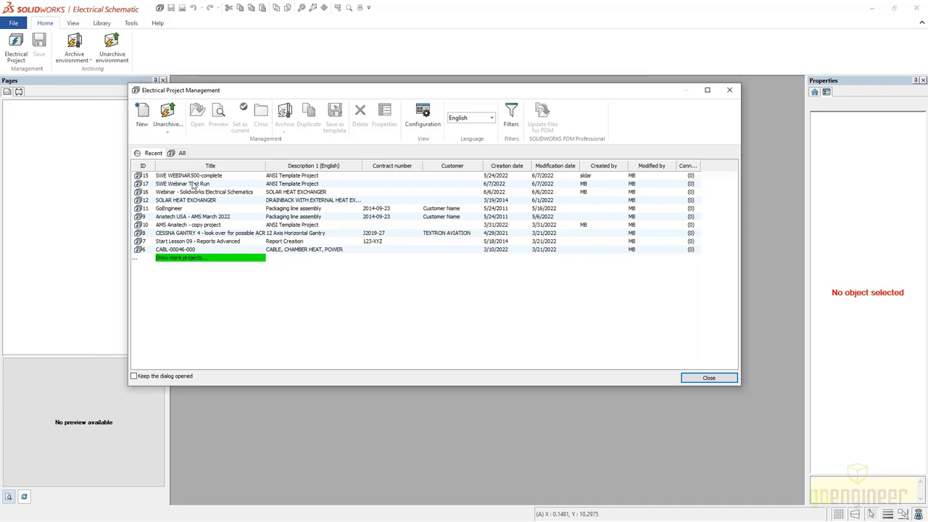
{"action": "left_click", "coordinate": [181, 153]}
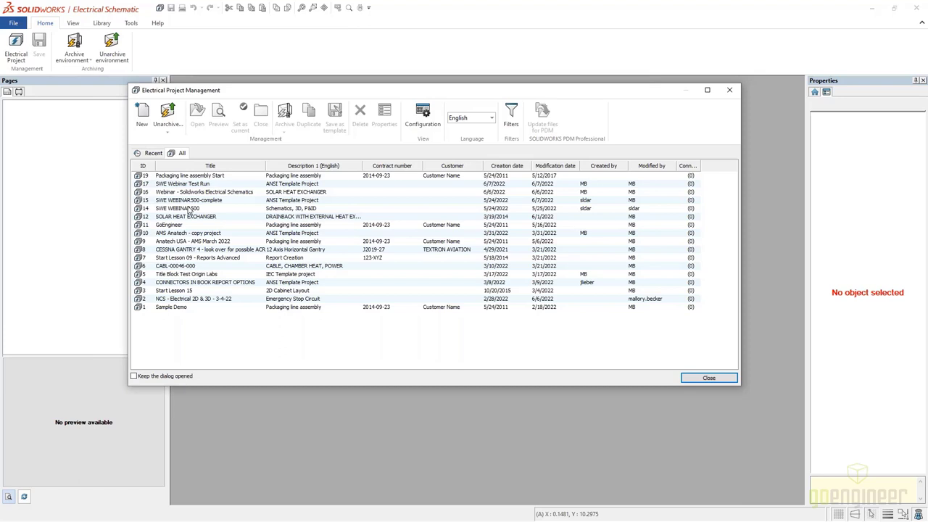
{"action": "left_click", "coordinate": [144, 120]}
- Create the English project 'SWE 2D Webinar' from the ANSI template
{"action": "left_click", "coordinate": [398, 243]}
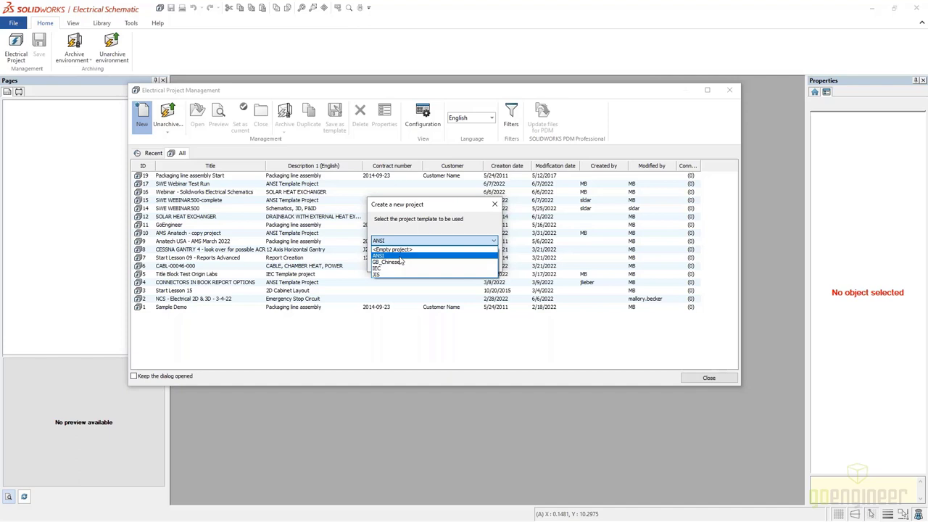
{"action": "left_click", "coordinate": [399, 258]}
{"action": "left_click", "coordinate": [435, 259]}
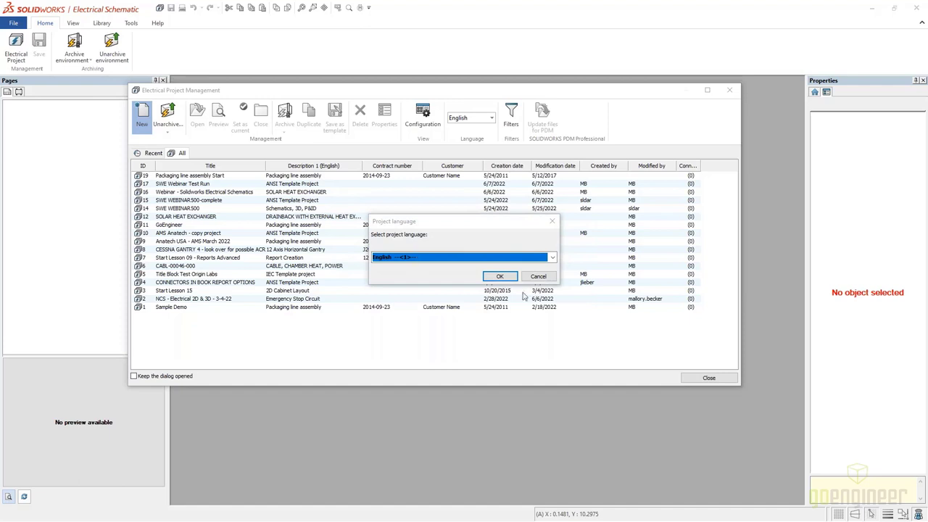
{"action": "left_click", "coordinate": [500, 276]}
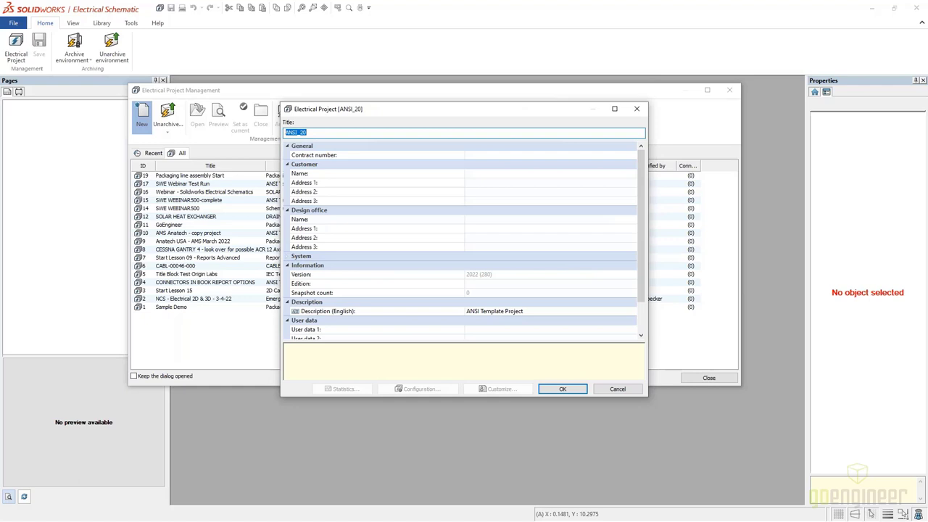
{"action": "type", "text": "SWE 2D Webinar"}
{"action": "key", "text": "Return"}
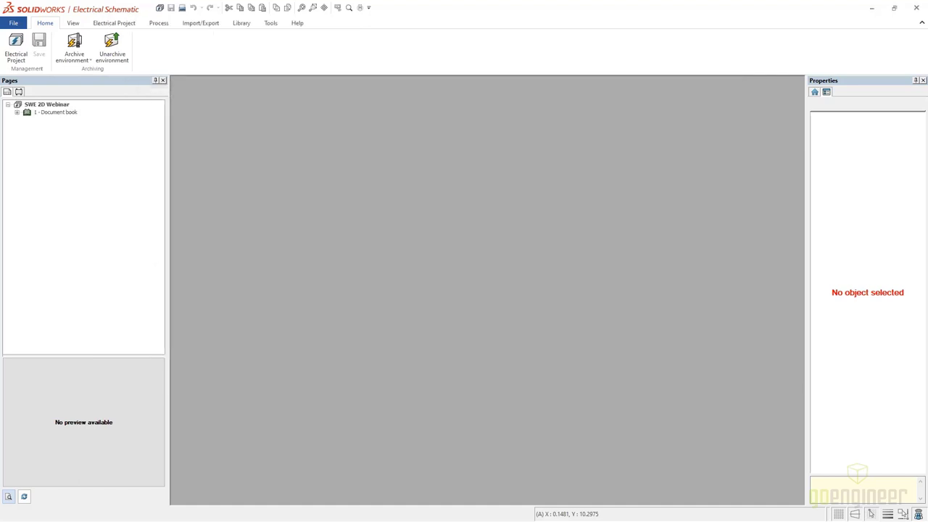
- Expand 1 - Document book and open the 01 - Cover page and 02 - Drawings list drawings
{"action": "left_click", "coordinate": [16, 113]}
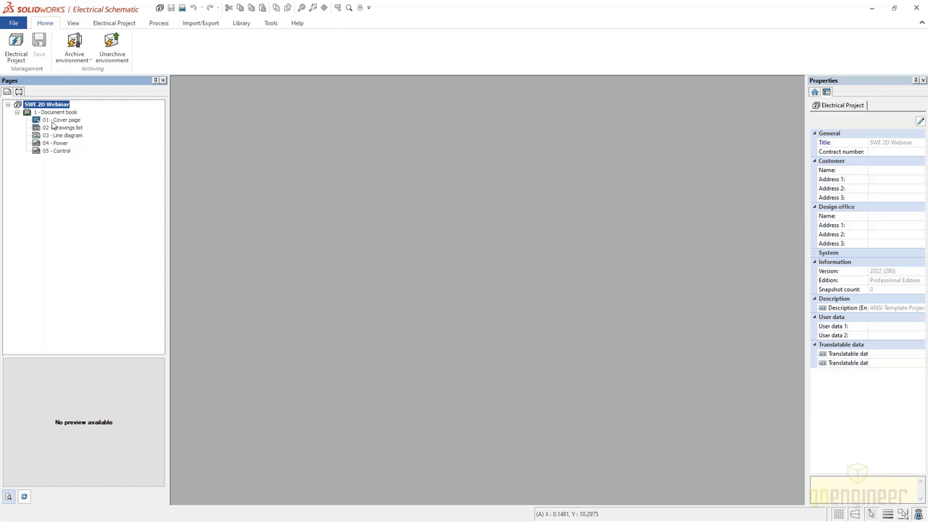
{"action": "double_click", "coordinate": [57, 121]}
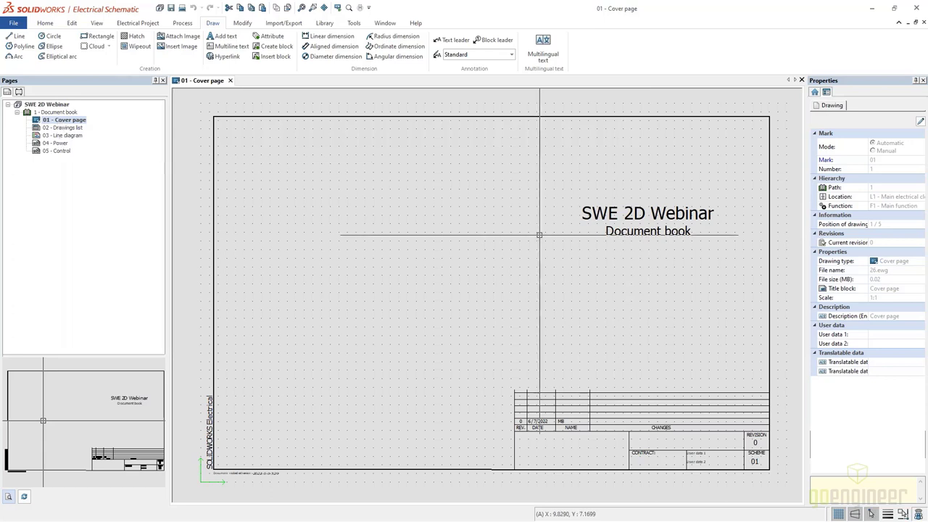
{"action": "double_click", "coordinate": [52, 128]}
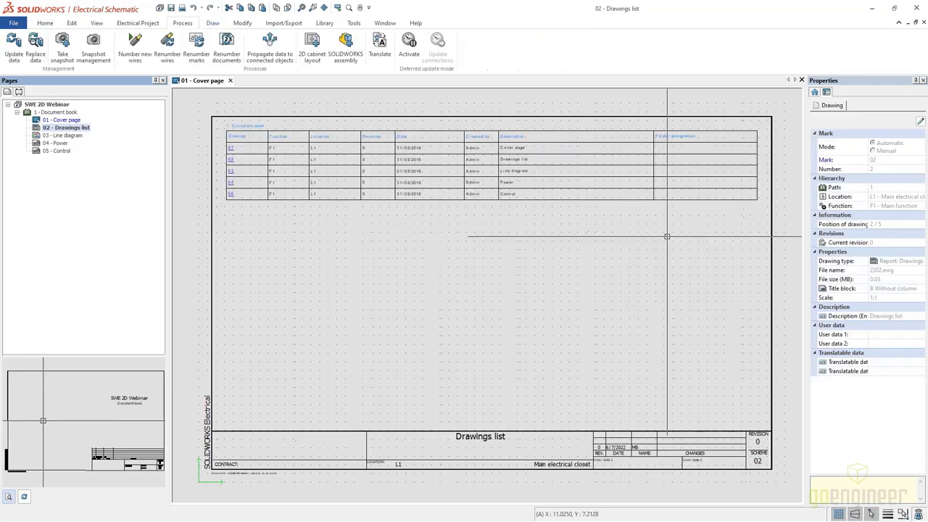
{"action": "scroll", "coordinate": [282, 157], "scroll_direction": "up", "scroll_amount": 2}
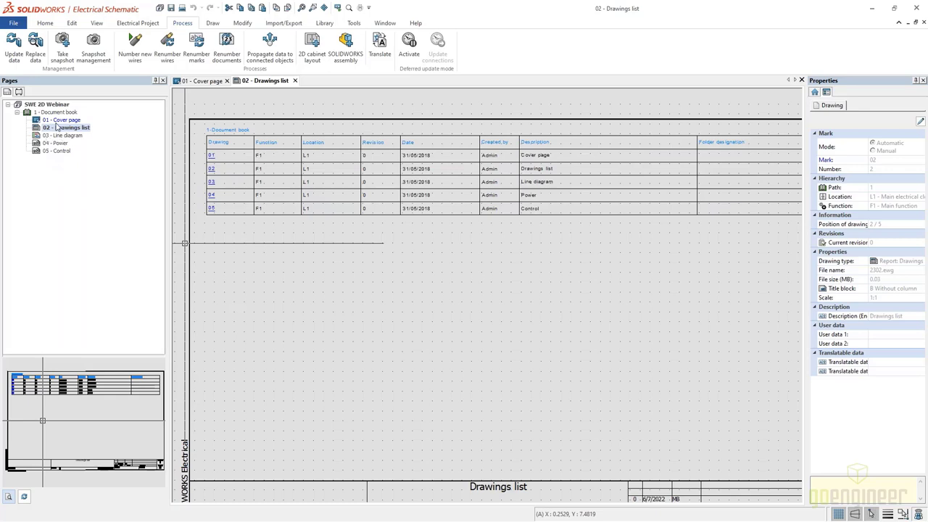
- Show the Components tree with location L1 - Main electrical closet, then the Electrical Project ribbon
{"action": "left_click", "coordinate": [18, 92]}
{"action": "left_click", "coordinate": [19, 92]}
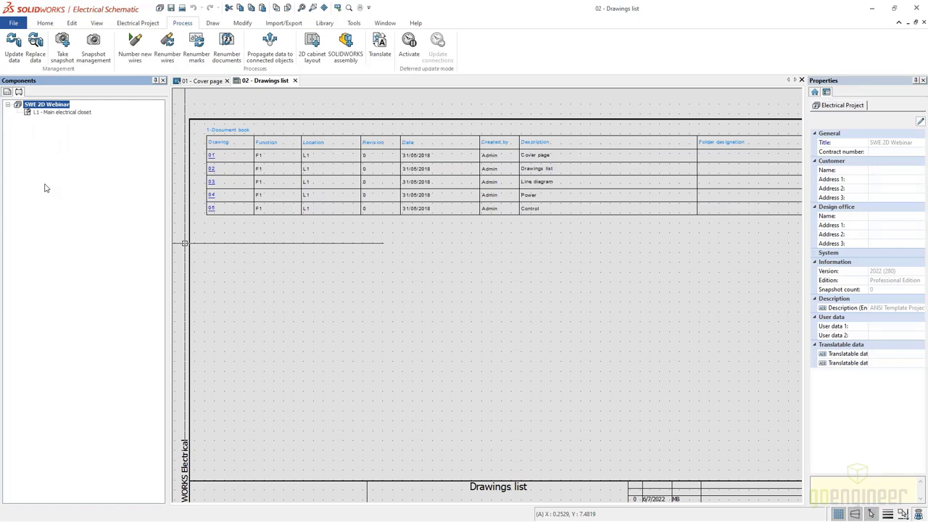
{"action": "right_click", "coordinate": [53, 113]}
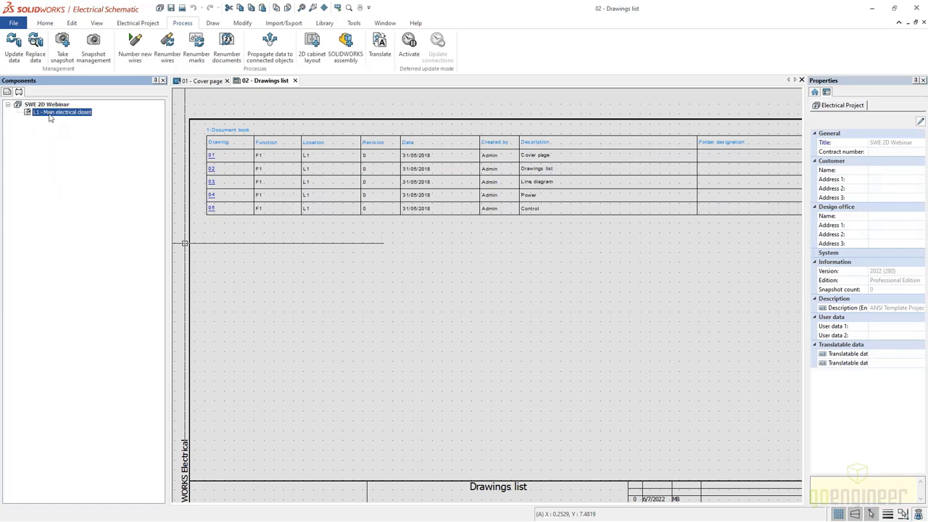
{"action": "mouse_move", "coordinate": [67, 120]}
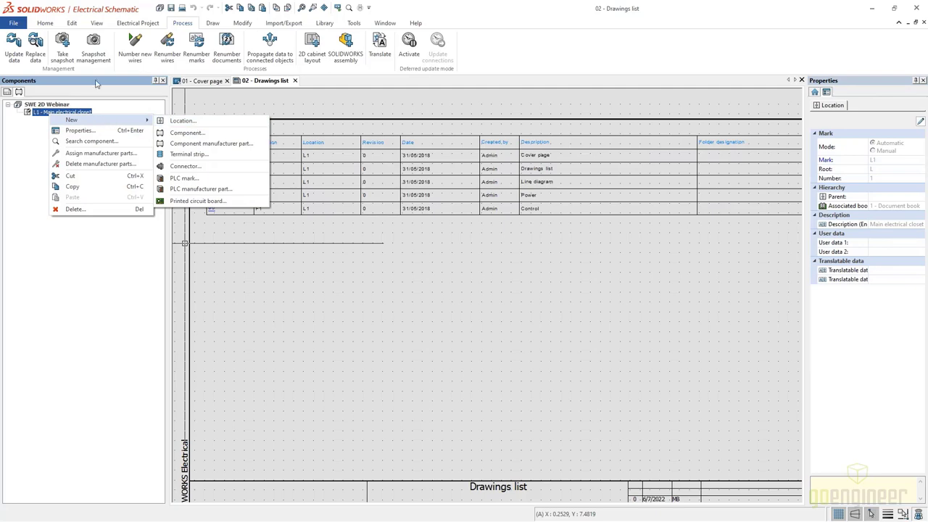
{"action": "left_click", "coordinate": [144, 24]}
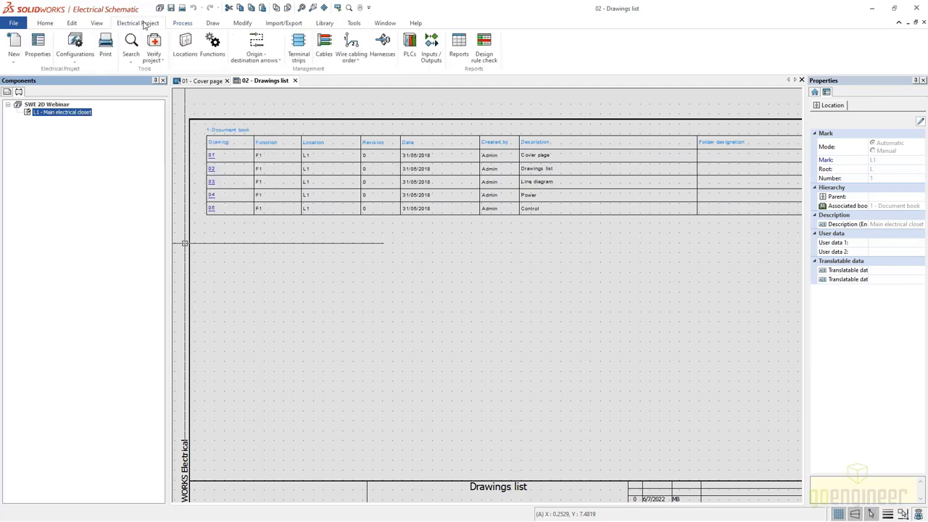
- In Location management, change location L1's description to 'Mechanical Room'
{"action": "left_click", "coordinate": [185, 45]}
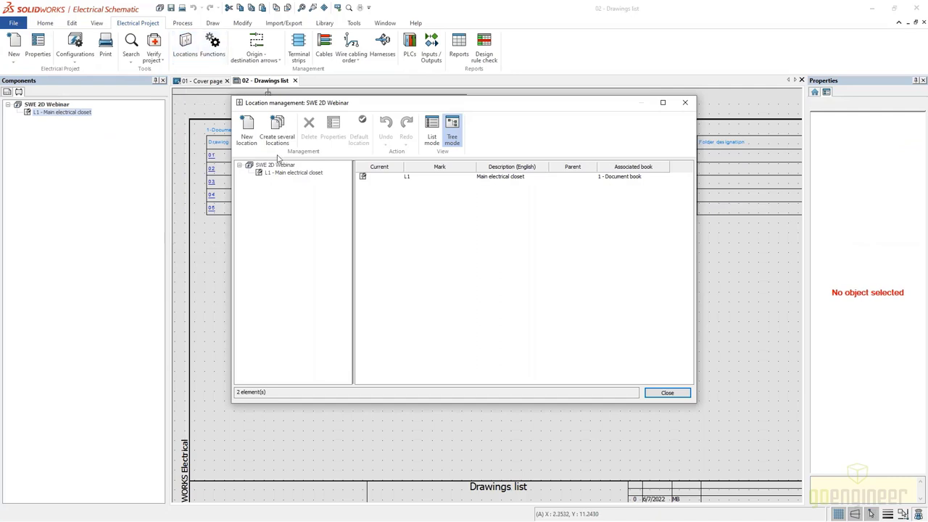
{"action": "left_click", "coordinate": [275, 173]}
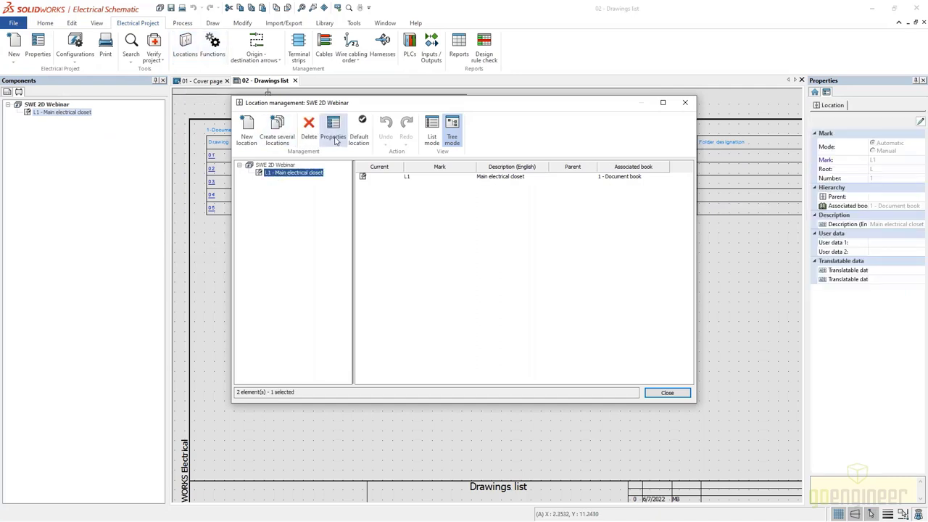
{"action": "left_click", "coordinate": [333, 129]}
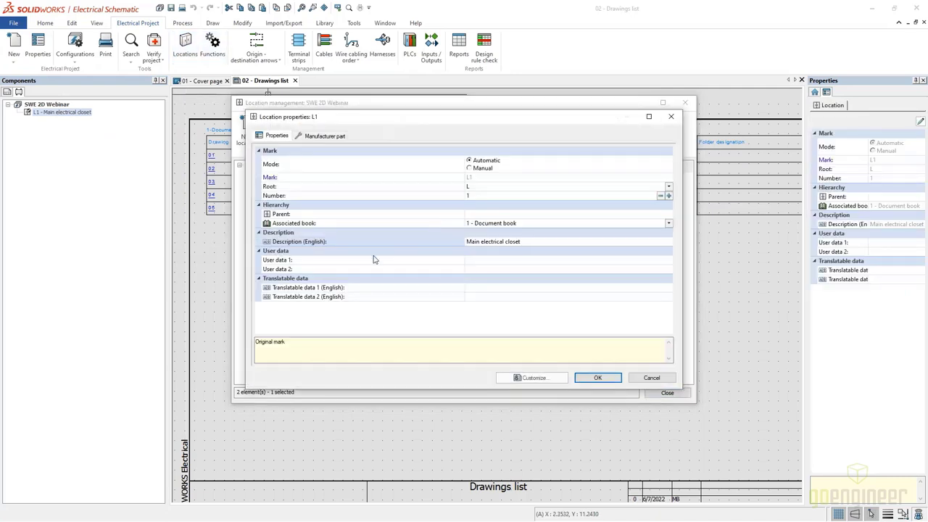
{"action": "left_click", "coordinate": [537, 242]}
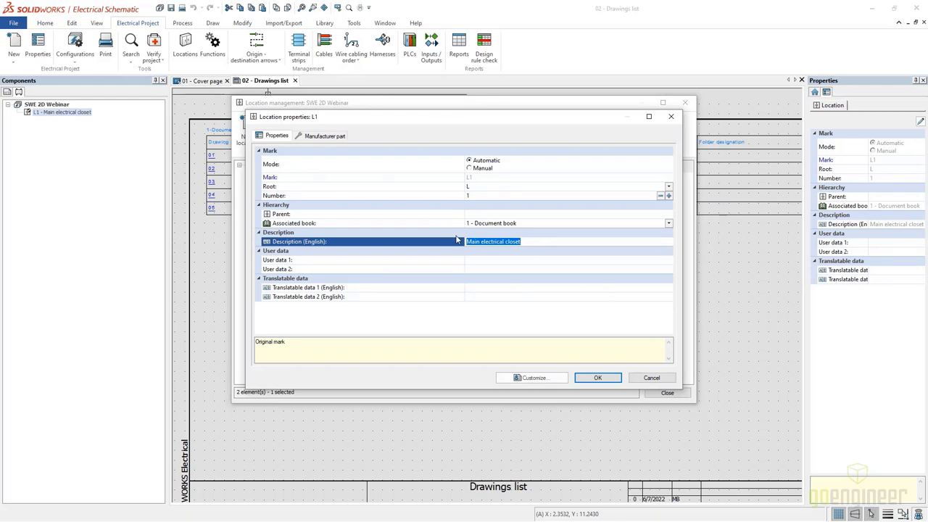
{"action": "type", "text": "Mechanical Room"}
{"action": "left_click", "coordinate": [593, 378]}
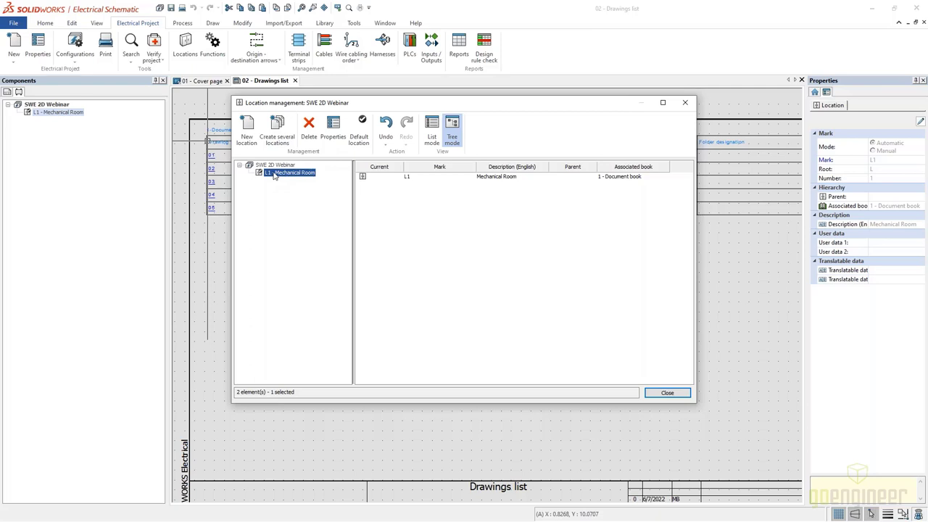
- Add a 'Main Electrical Cabinet' location under Mechanical Room
{"action": "left_click", "coordinate": [278, 135]}
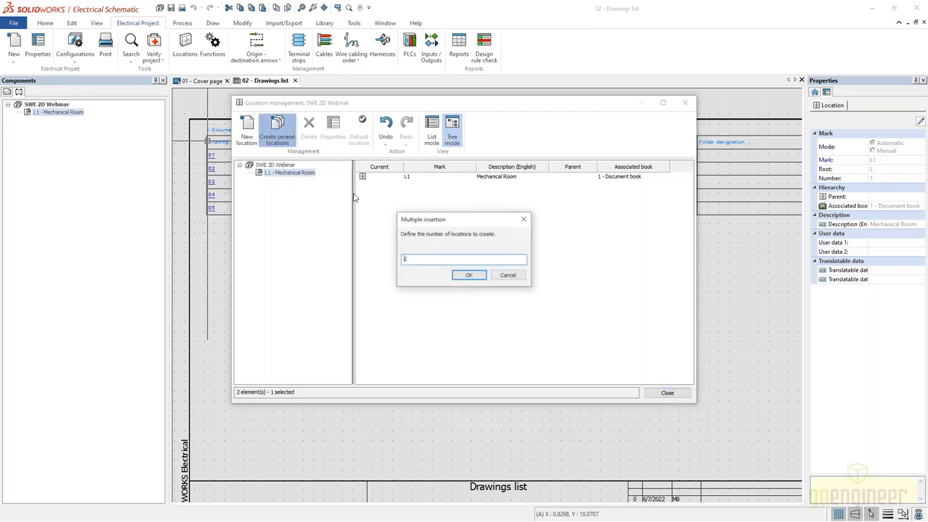
{"action": "left_click", "coordinate": [508, 274]}
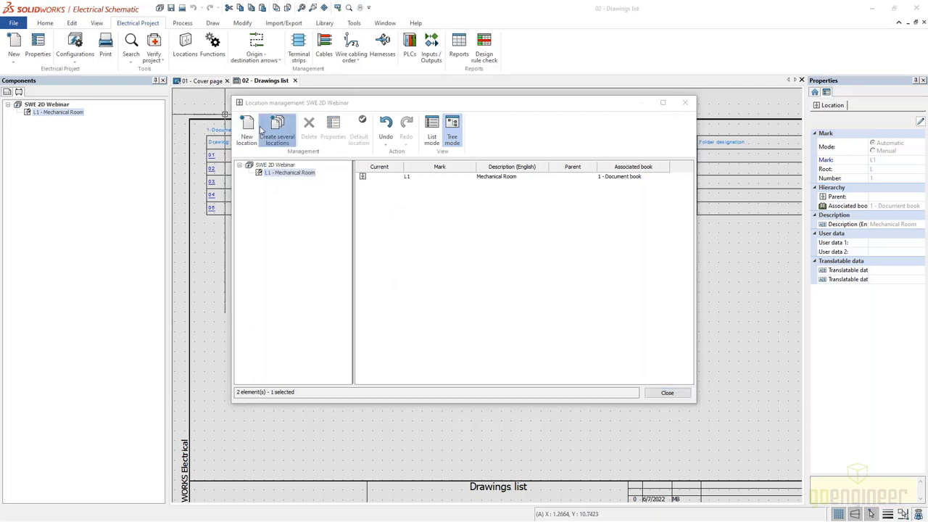
{"action": "left_click", "coordinate": [278, 134]}
{"action": "left_click", "coordinate": [508, 275]}
{"action": "left_click", "coordinate": [246, 130]}
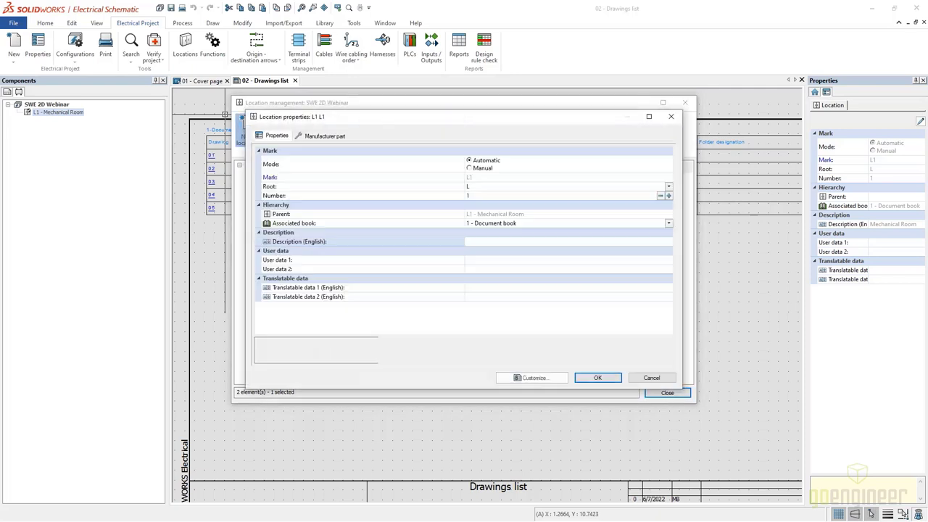
{"action": "left_click", "coordinate": [486, 243]}
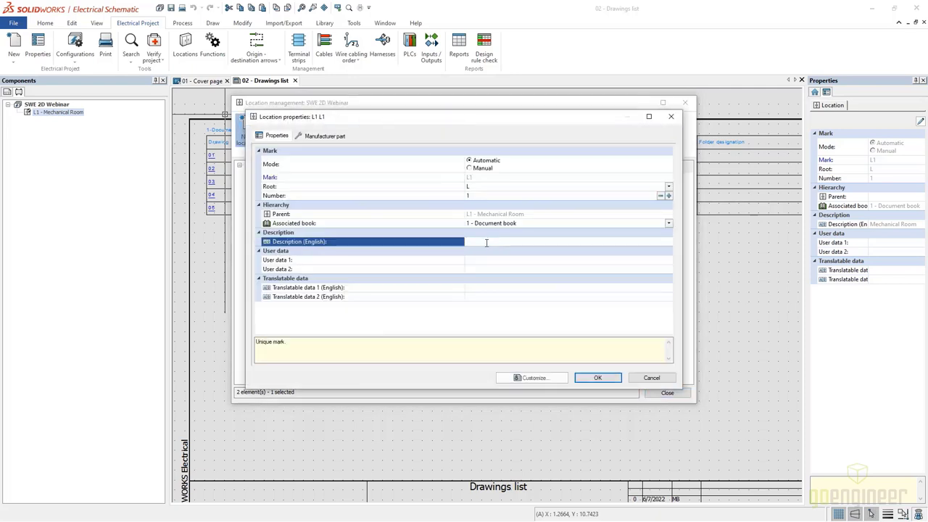
{"action": "type", "text": "Main Electrical Cabinet"}
{"action": "left_click", "coordinate": [598, 378]}
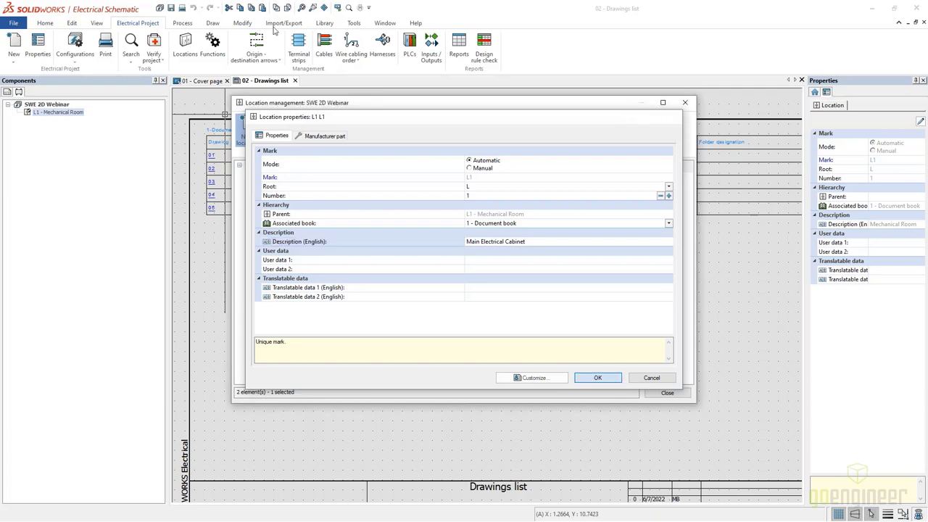
- Add a 'Door' location under Main Electrical Cabinet
{"action": "left_click", "coordinate": [305, 180]}
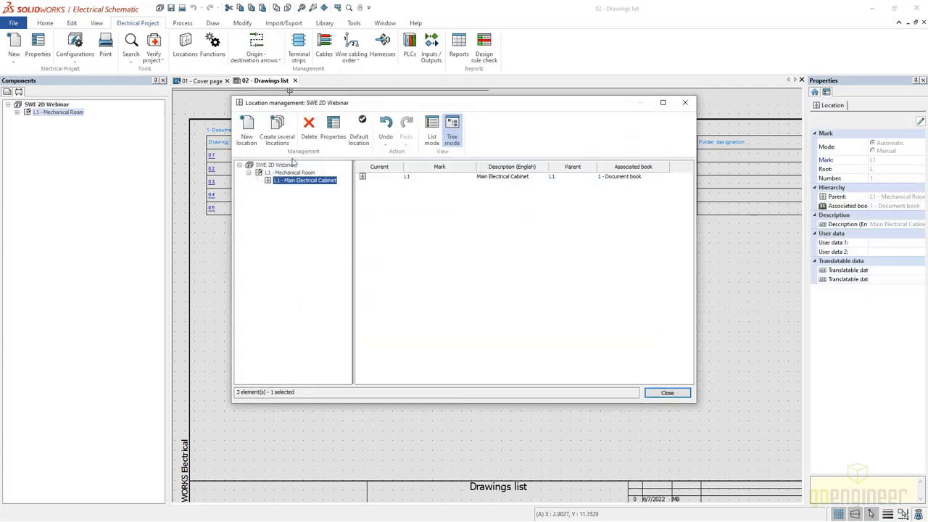
{"action": "left_click", "coordinate": [247, 130]}
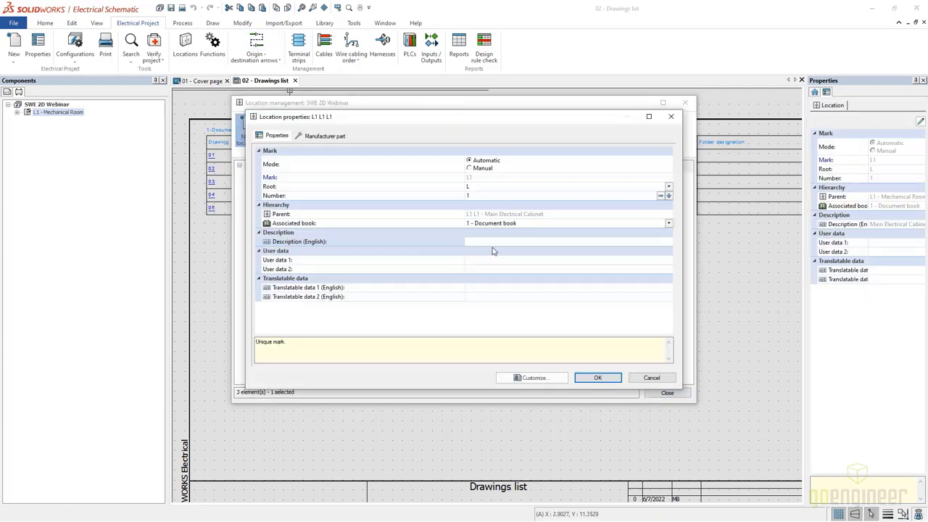
{"action": "left_click", "coordinate": [492, 241]}
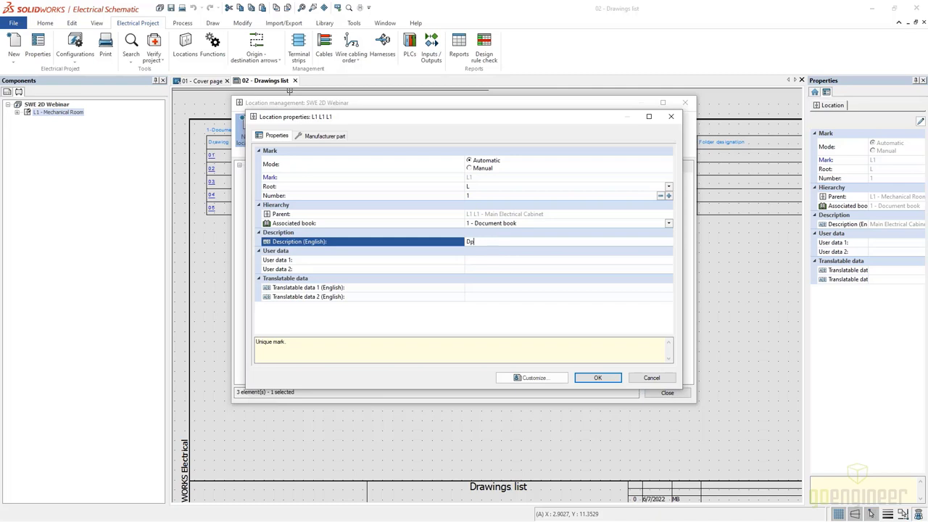
{"action": "type", "text": "Door"}
{"action": "left_click", "coordinate": [598, 377]}
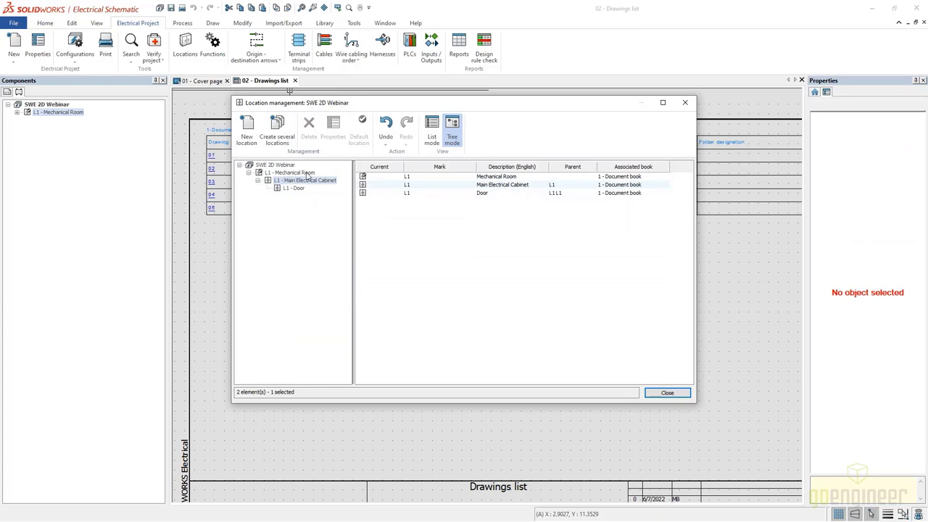
- Add top-level location L2 Boiler Room with a Chassis location inside it
{"action": "left_click", "coordinate": [271, 165]}
{"action": "left_click", "coordinate": [248, 131]}
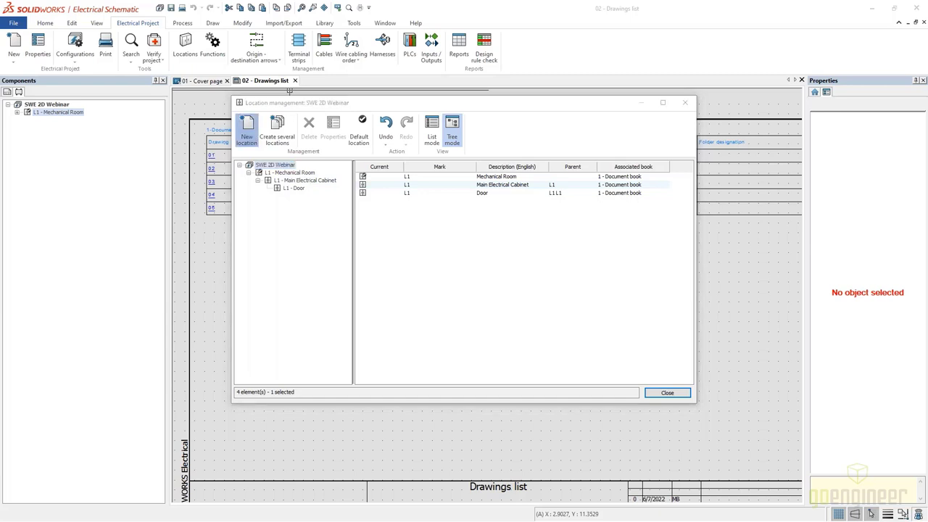
{"action": "left_click", "coordinate": [487, 244]}
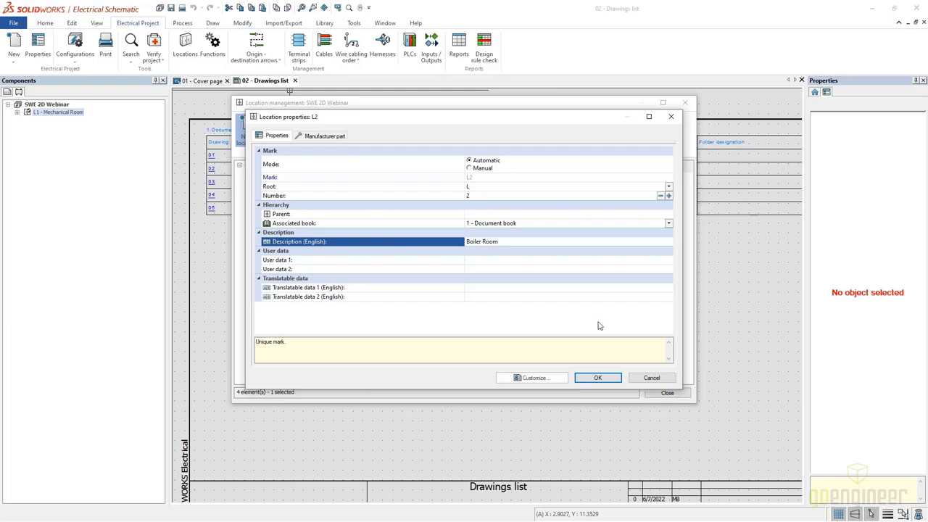
{"action": "left_click", "coordinate": [598, 378]}
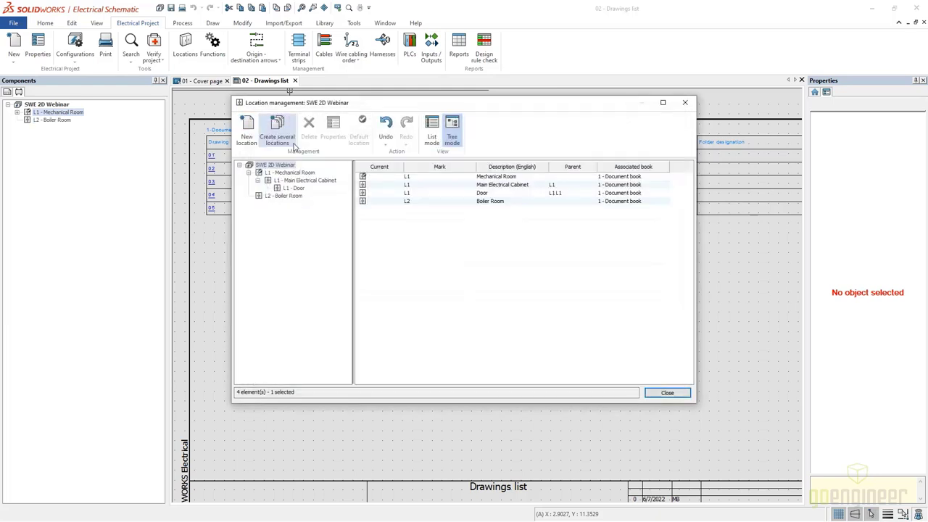
{"action": "left_click", "coordinate": [279, 195]}
{"action": "left_click", "coordinate": [246, 131]}
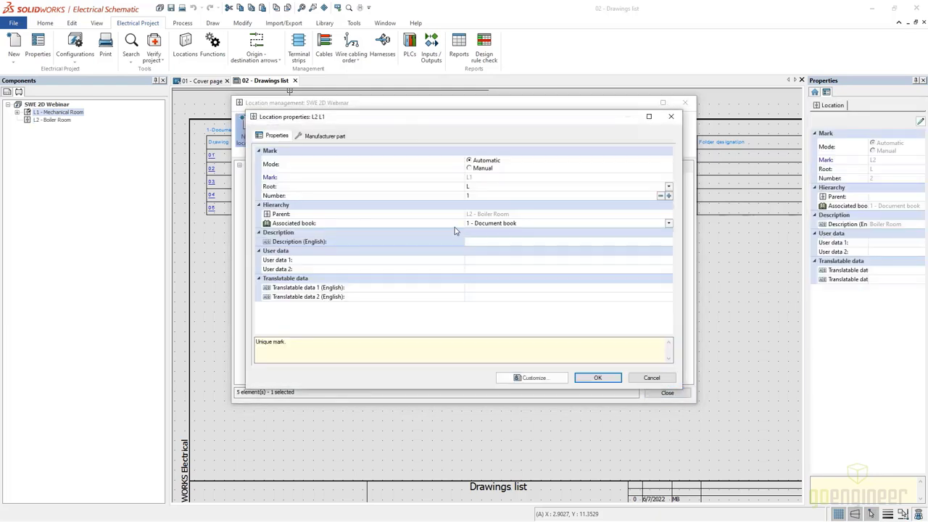
{"action": "left_click", "coordinate": [497, 242]}
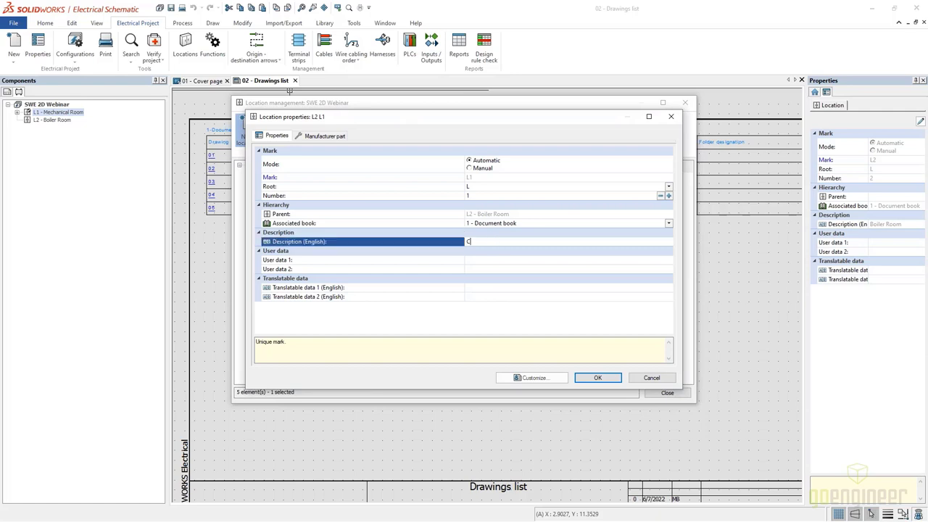
{"action": "left_click", "coordinate": [598, 377]}
- Add top-level location L3 Heat Exchanger under the project root
{"action": "left_click", "coordinate": [282, 166]}
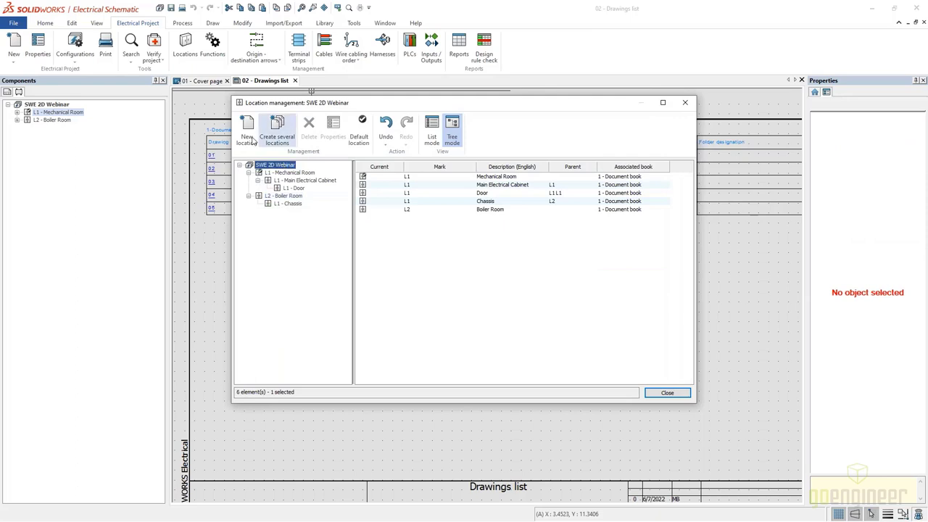
{"action": "left_click", "coordinate": [247, 130]}
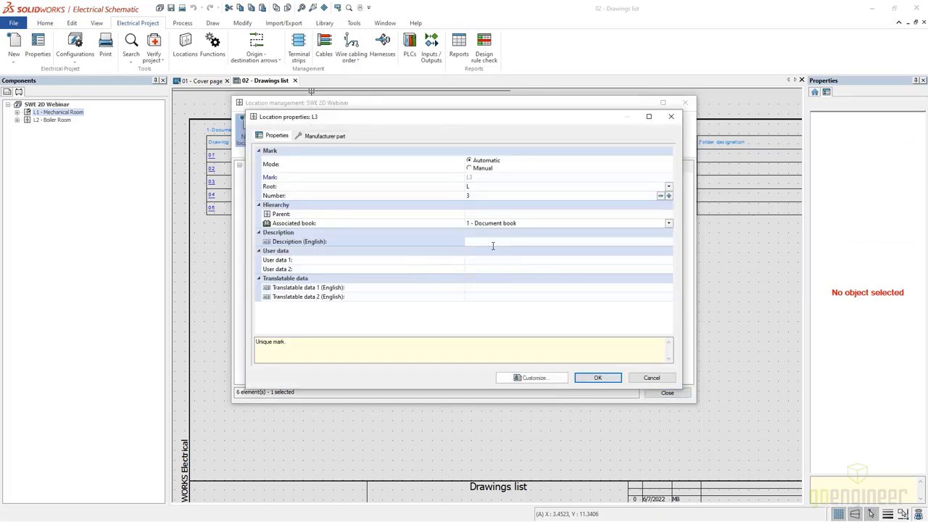
{"action": "left_click", "coordinate": [493, 244]}
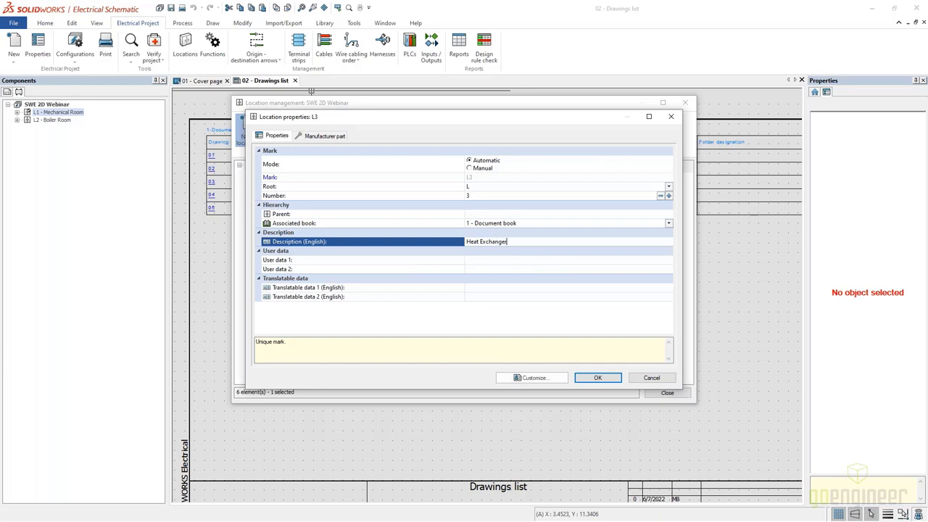
{"action": "left_click", "coordinate": [596, 378]}
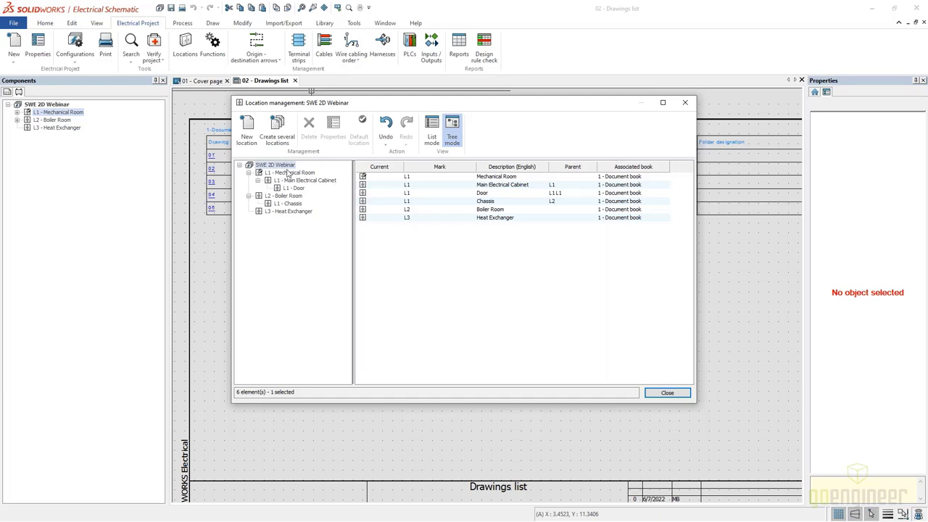
- Close Location management and pick 03 - Line diagram from the Pages list
{"action": "left_click", "coordinate": [667, 392]}
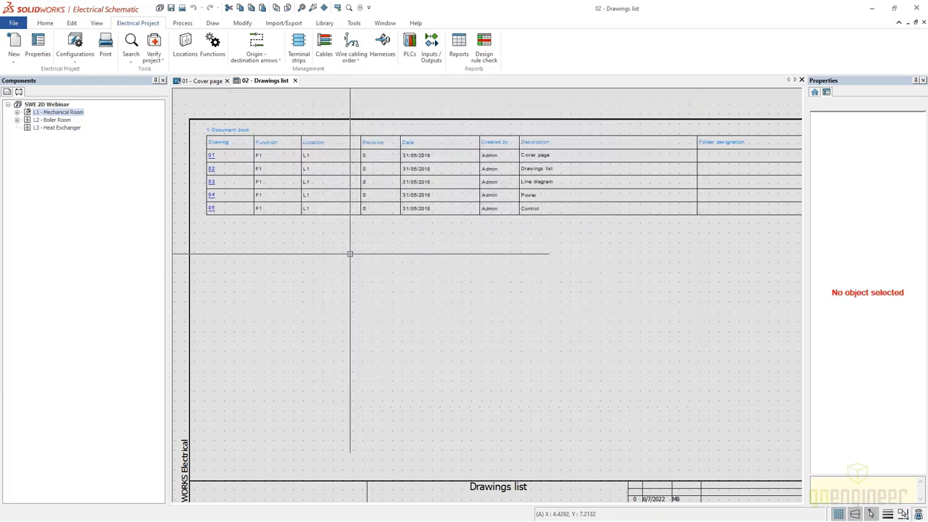
{"action": "left_click", "coordinate": [8, 92]}
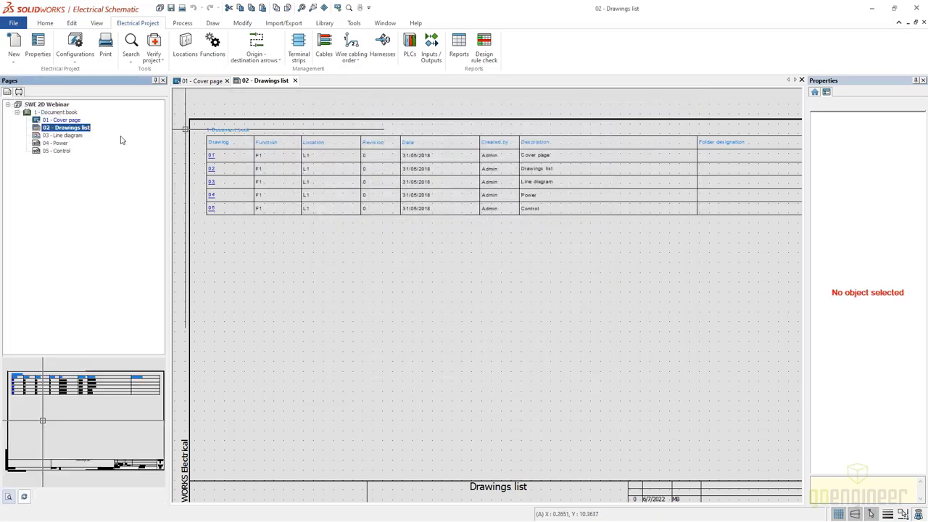
{"action": "left_click", "coordinate": [65, 136]}
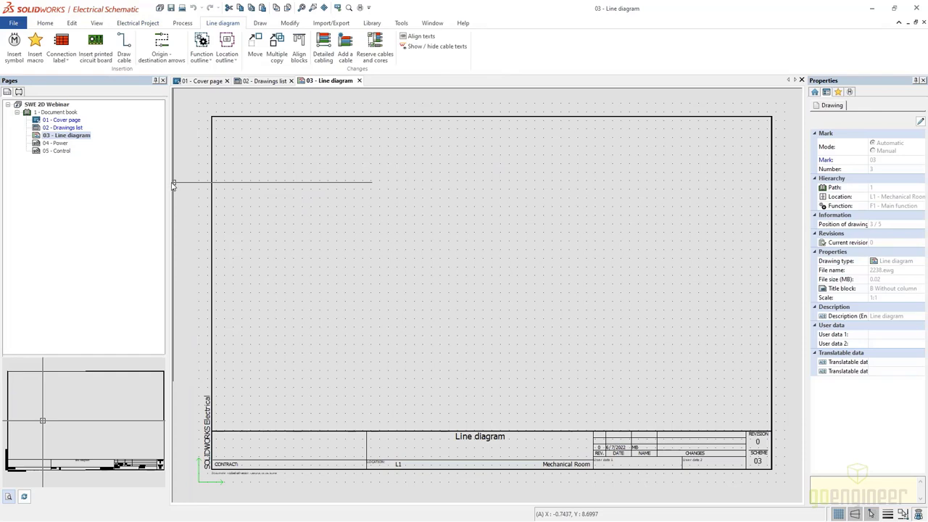
- Choose the Modular circuit-breaker symbol from Circuit-breakers for insertion on 03 - Line diagram
{"action": "left_click_drag", "start_coordinate": [158, 183], "coordinate": [124, 183]}
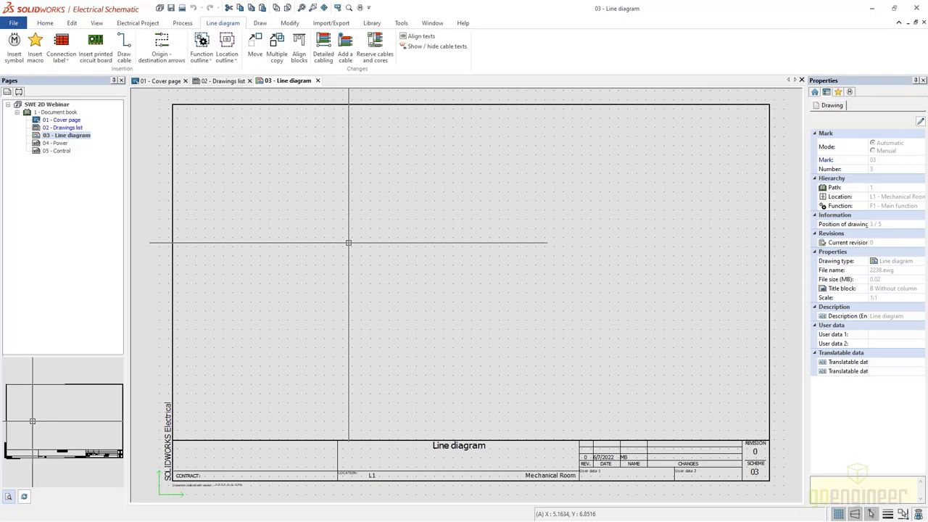
{"action": "left_click", "coordinate": [14, 45]}
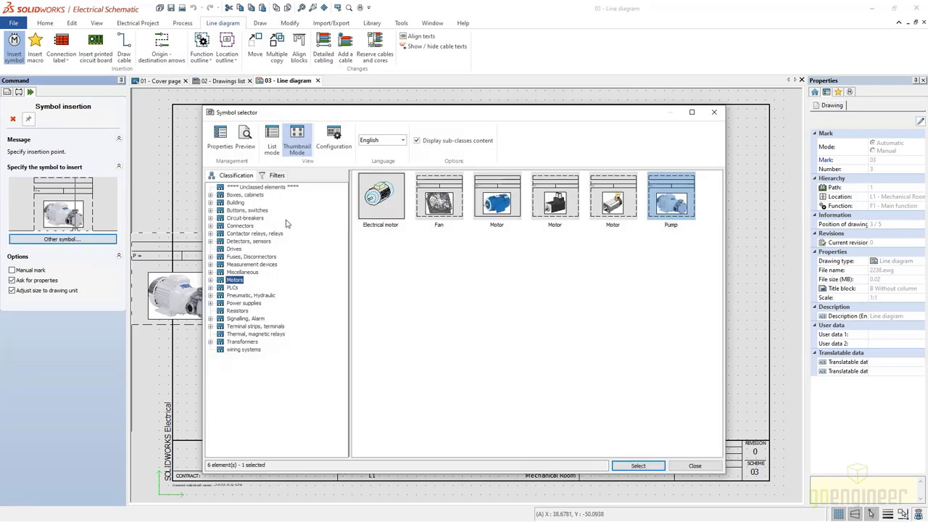
{"action": "left_click", "coordinate": [243, 217]}
{"action": "left_click", "coordinate": [439, 217]}
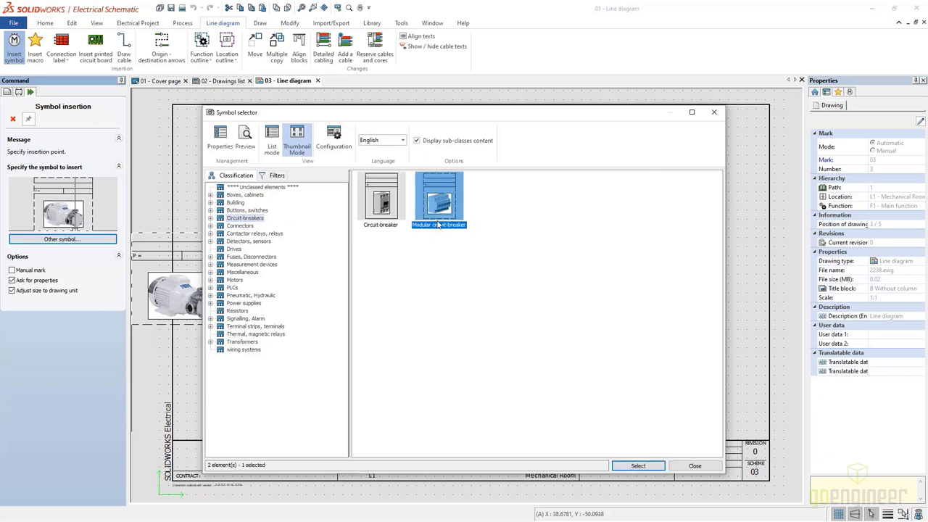
{"action": "left_click", "coordinate": [638, 466]}
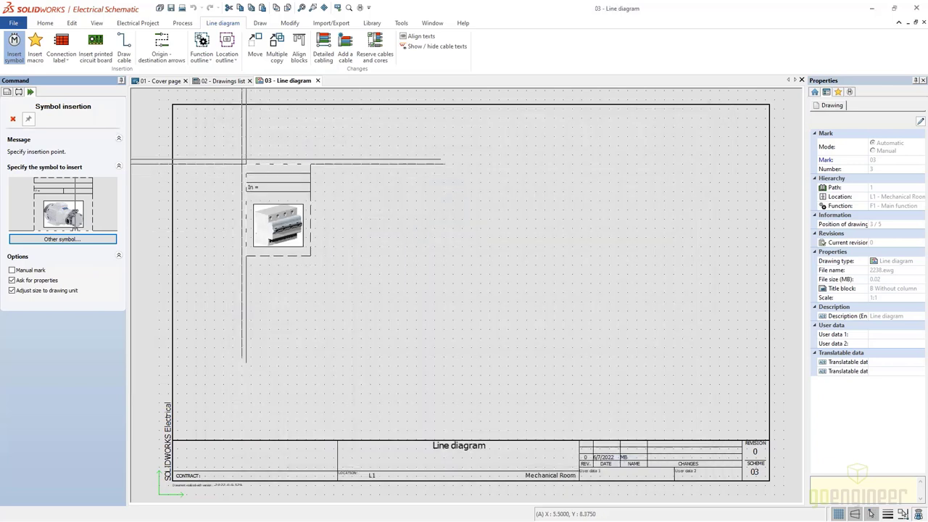
- Place the breaker as Q1 and open its Manufacturer part and circuits settings
{"action": "left_click", "coordinate": [210, 164]}
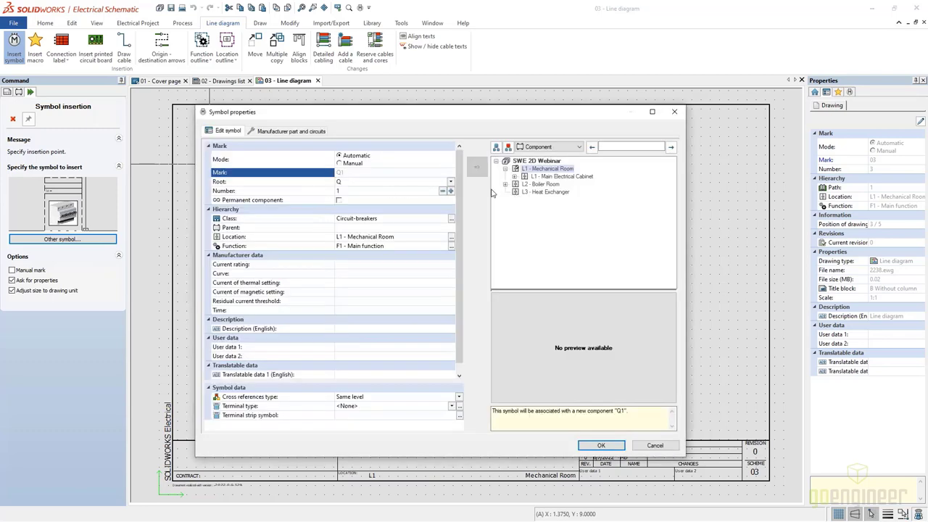
{"action": "left_click", "coordinate": [343, 183]}
{"action": "left_click", "coordinate": [297, 131]}
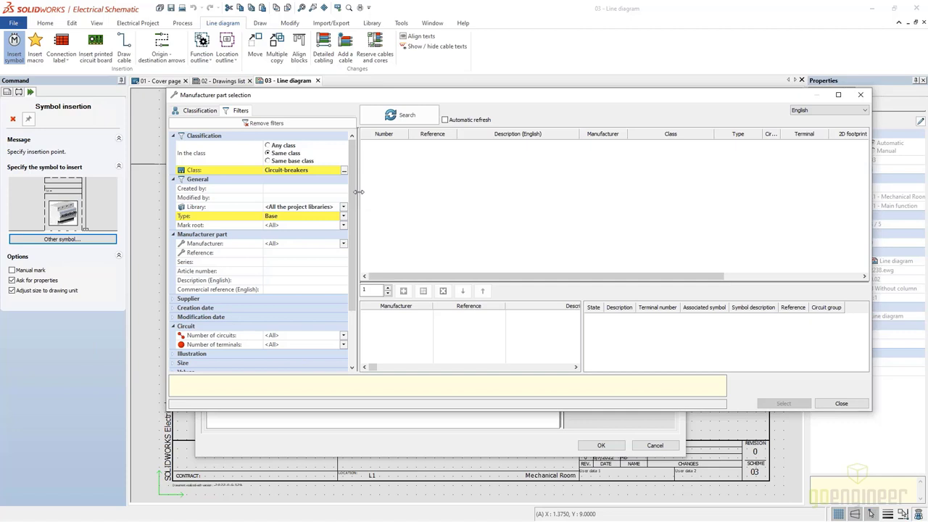
- Filter references by gv2m and assign the Schneider Electric GV2M06 25A part to Q1
{"action": "left_click", "coordinate": [295, 253]}
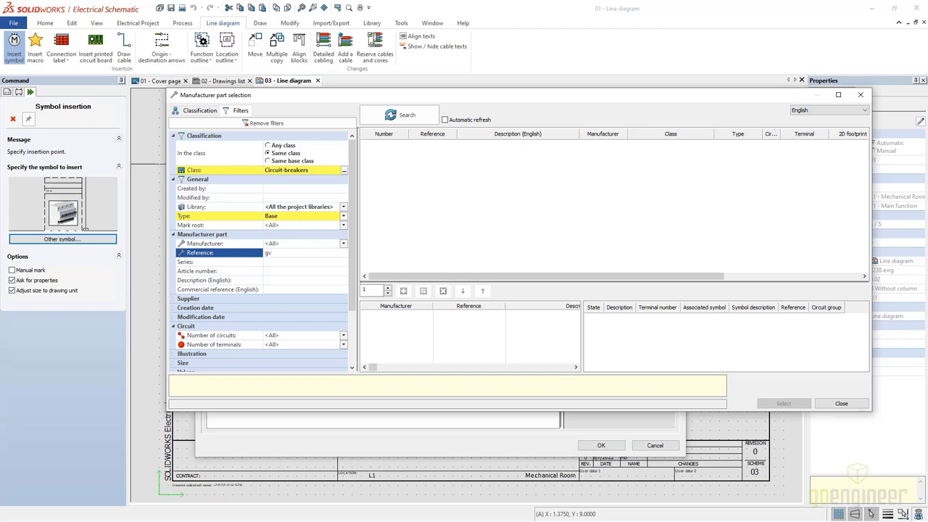
{"action": "type", "text": "2m"}
{"action": "key", "text": "Return"}
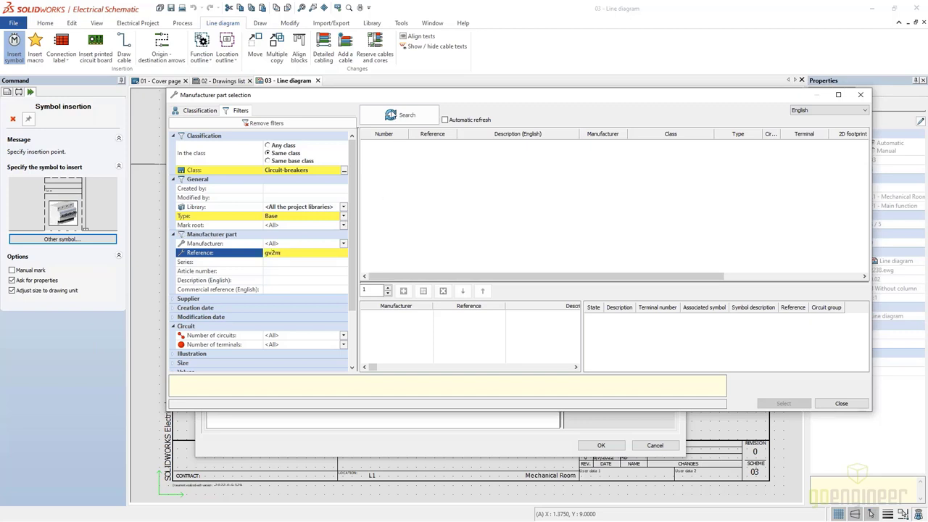
{"action": "left_click", "coordinate": [394, 115]}
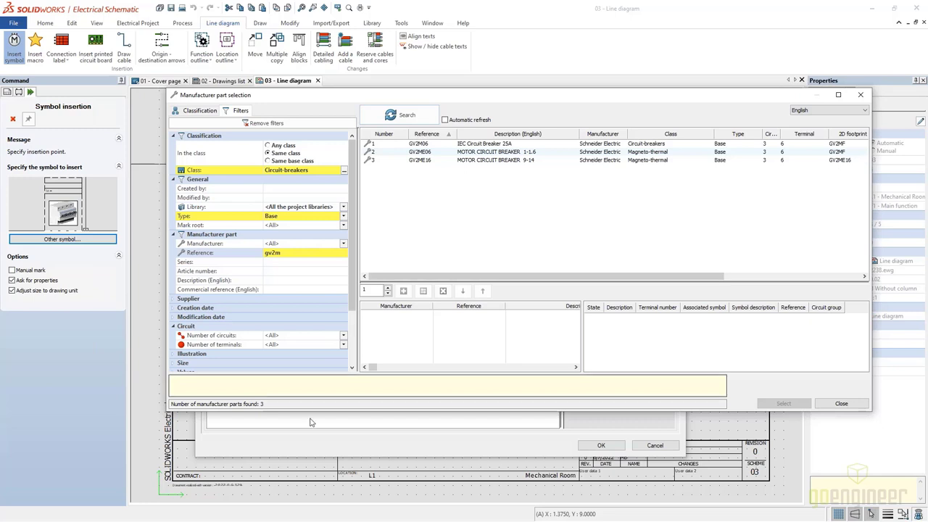
{"action": "left_click_drag", "start_coordinate": [312, 442], "coordinate": [308, 500]}
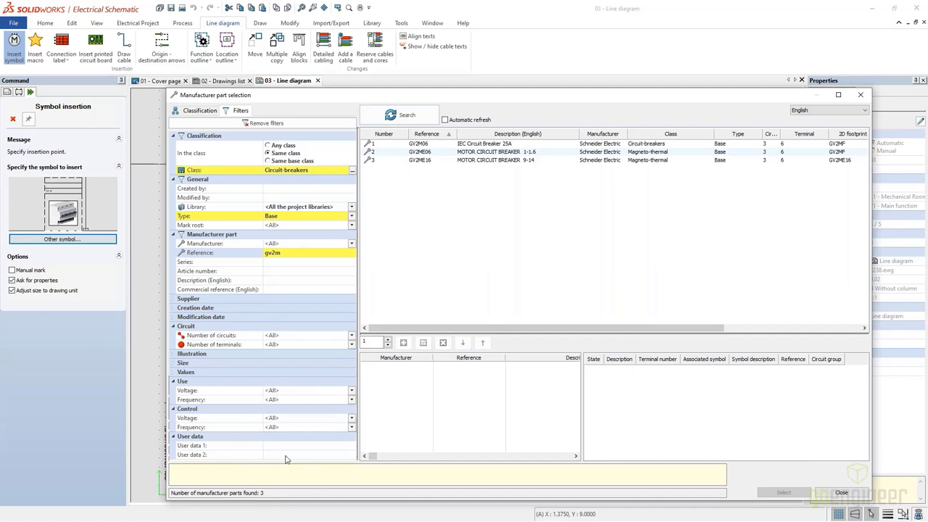
{"action": "left_click", "coordinate": [430, 144]}
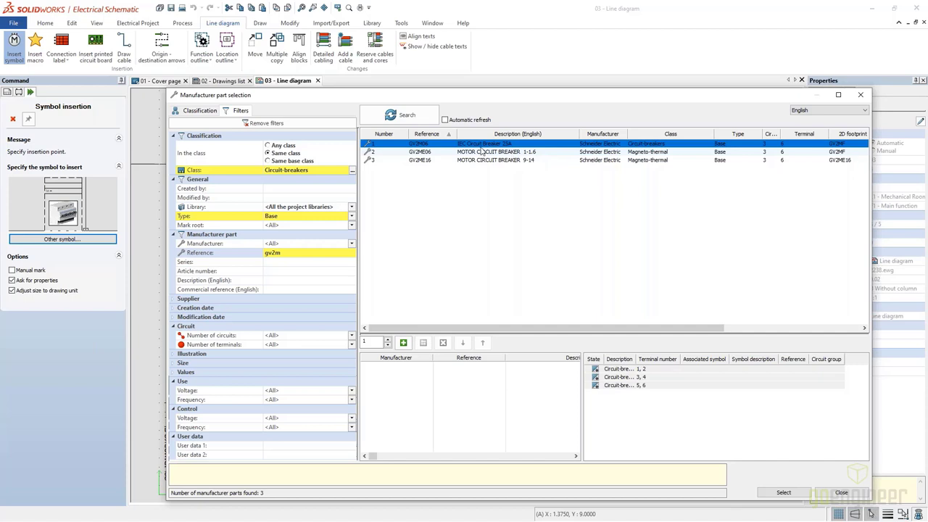
{"action": "left_click", "coordinate": [430, 146]}
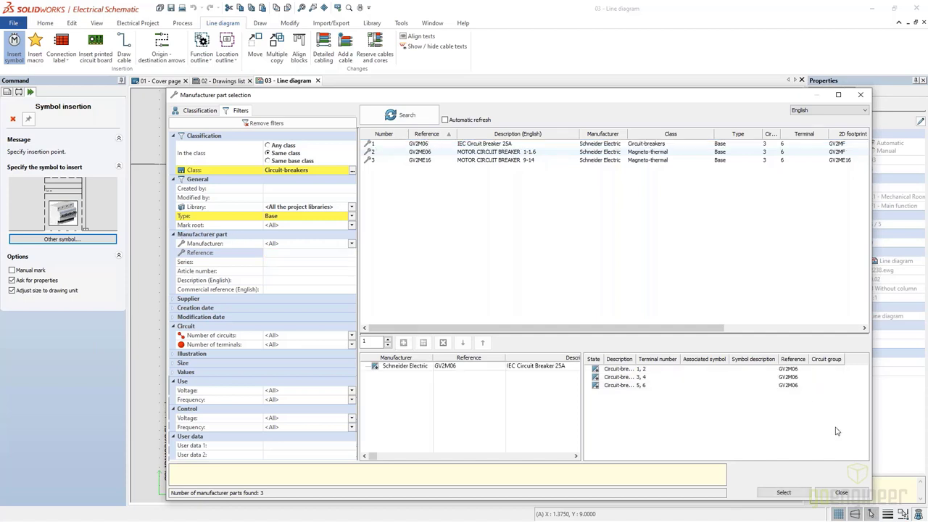
{"action": "left_click", "coordinate": [784, 493]}
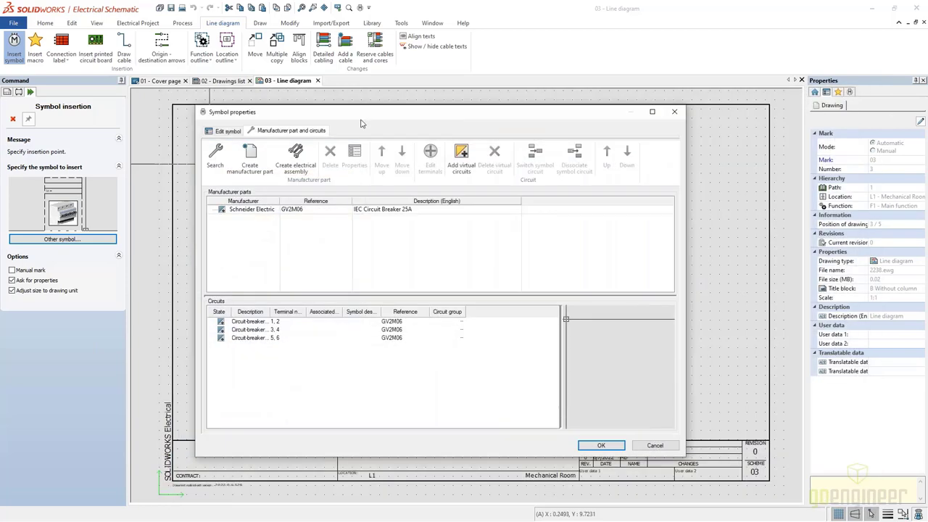
- Confirm breaker Q1 with part GV2M06 on the line diagram, keeping symbol insertion active for another symbol
{"action": "left_click", "coordinate": [220, 131]}
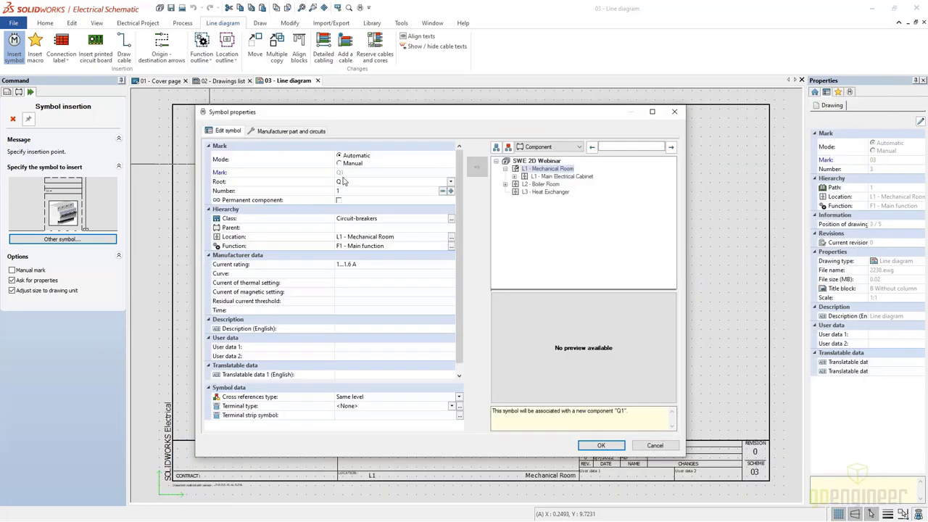
{"action": "left_click_drag", "start_coordinate": [338, 115], "coordinate": [331, 95]}
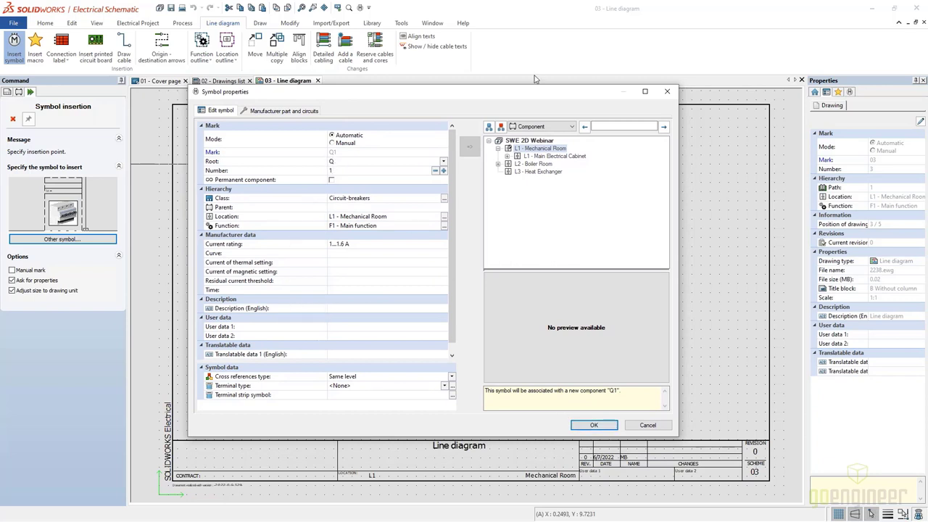
{"action": "left_click", "coordinate": [593, 425]}
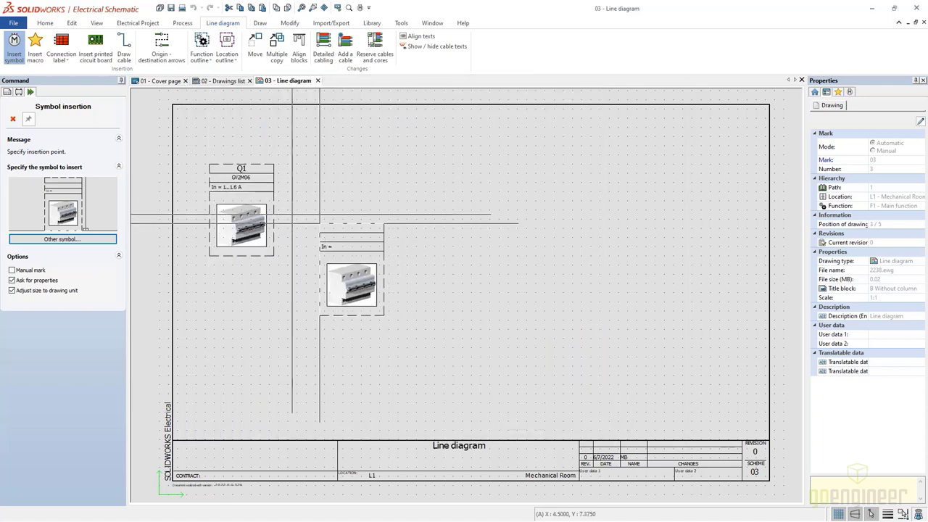
{"action": "left_click", "coordinate": [29, 120]}
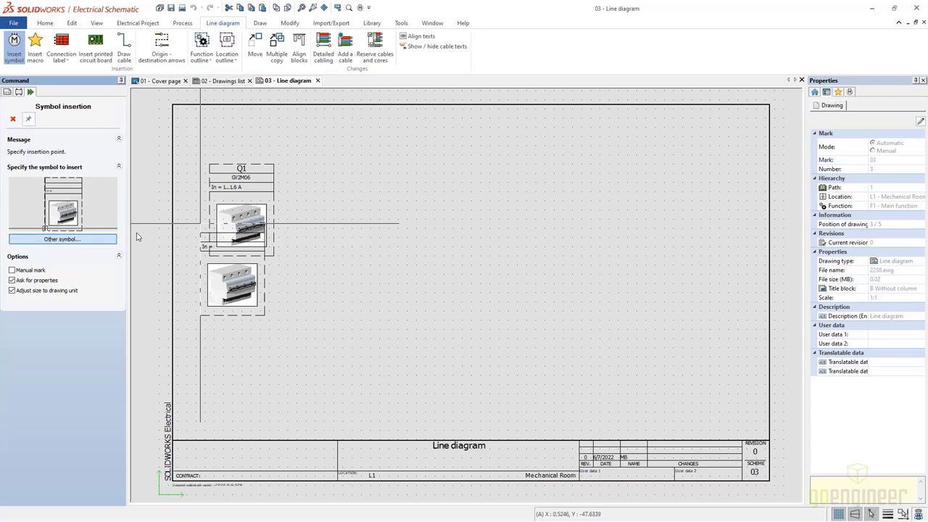
{"action": "left_click", "coordinate": [111, 238]}
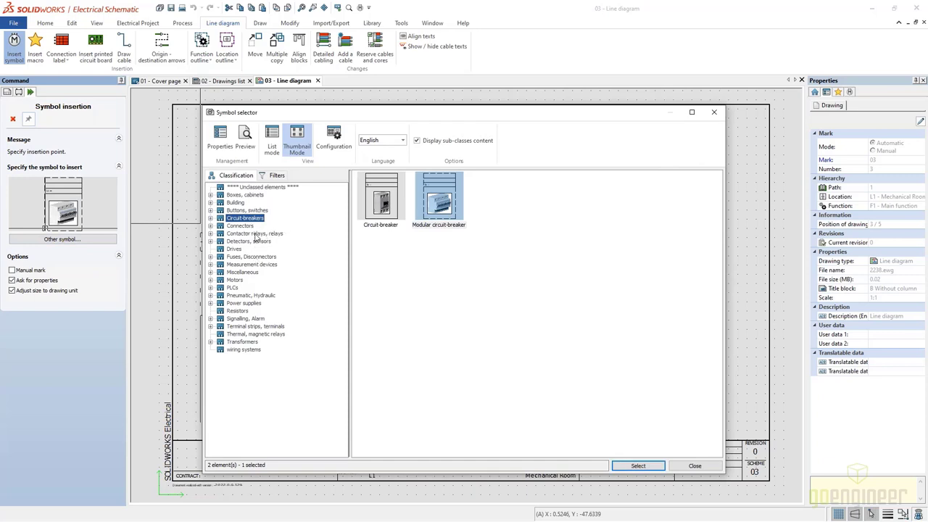
- Place a Contactor relay symbol as MS1 beside Q1 and start a manufacturer part search for it
{"action": "left_click", "coordinate": [255, 234]}
{"action": "left_click", "coordinate": [391, 211]}
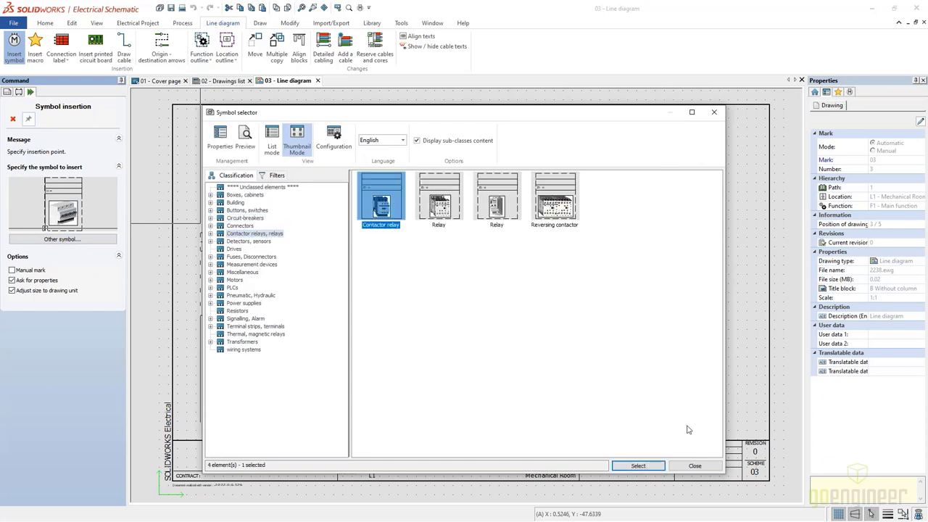
{"action": "left_click", "coordinate": [638, 466]}
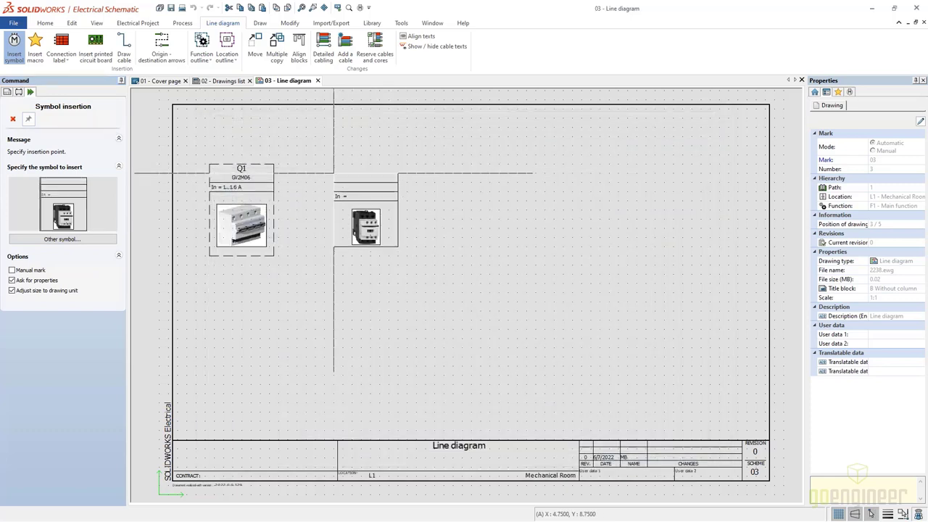
{"action": "left_click", "coordinate": [334, 173]}
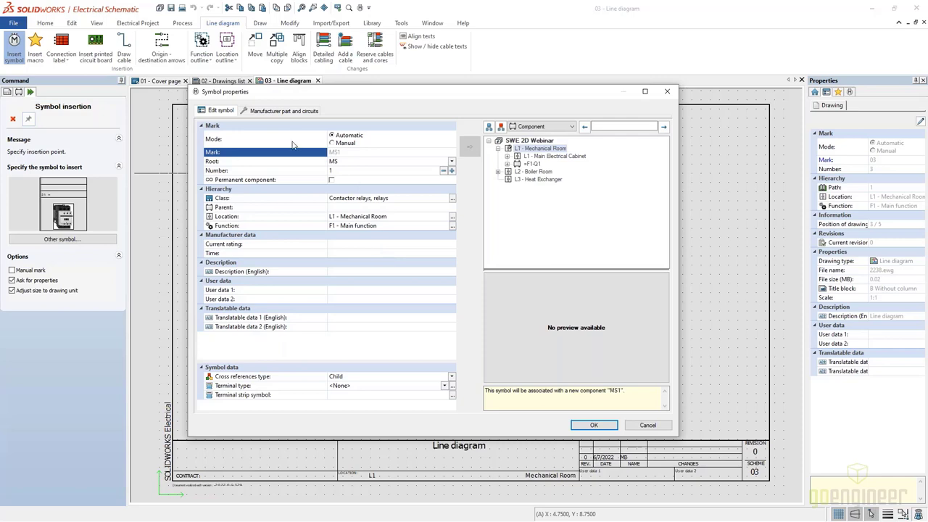
{"action": "left_click", "coordinate": [286, 111]}
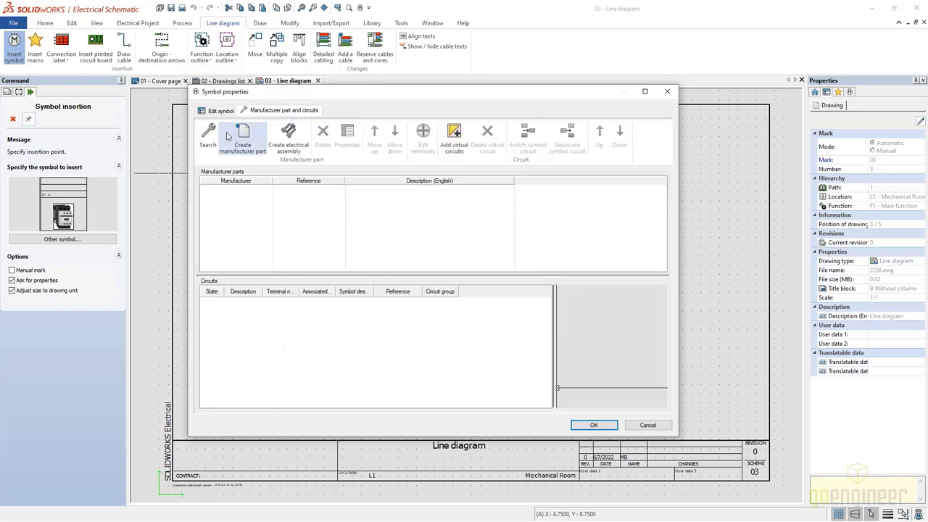
{"action": "left_click", "coordinate": [218, 139]}
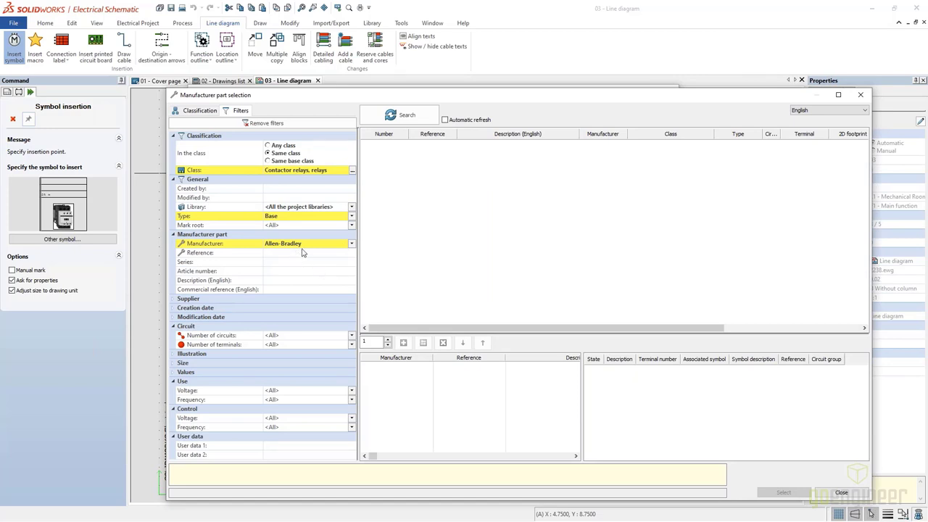
- Search any-class parts by reference 100-c09zj and assign Allen-Bradley 100-C09ZJ400 to MS1
{"action": "left_click", "coordinate": [351, 244]}
{"action": "left_click", "coordinate": [295, 252]}
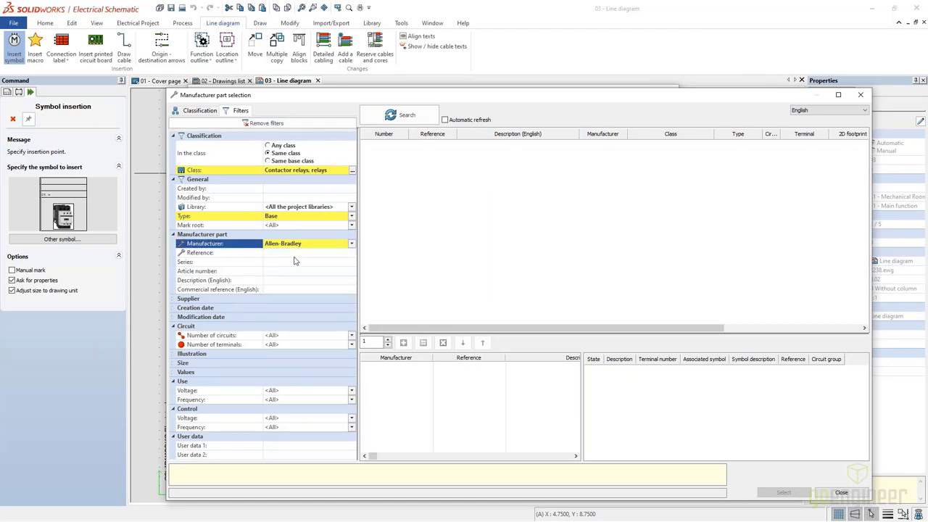
{"action": "left_click", "coordinate": [290, 145]}
{"action": "left_click", "coordinate": [289, 256]}
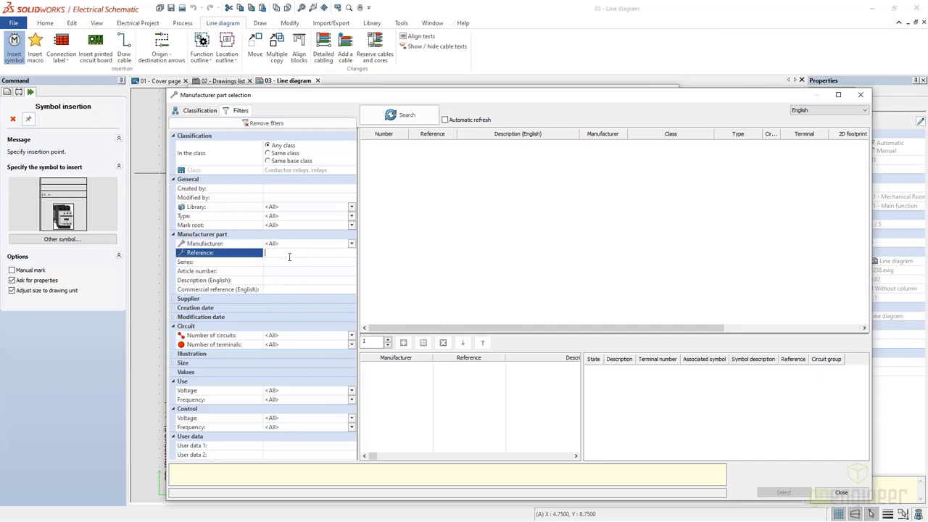
{"action": "type", "text": "100-c09zj"}
{"action": "left_click", "coordinate": [432, 121]}
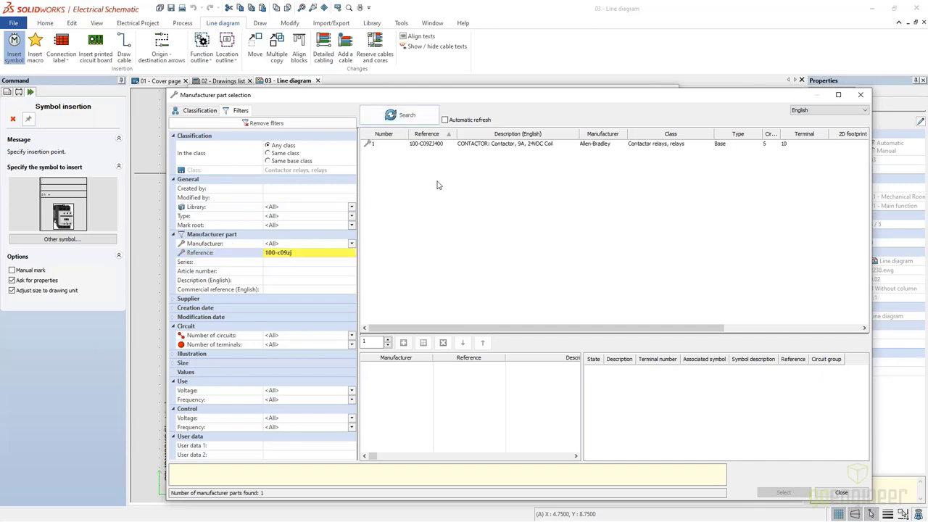
{"action": "left_click", "coordinate": [444, 144]}
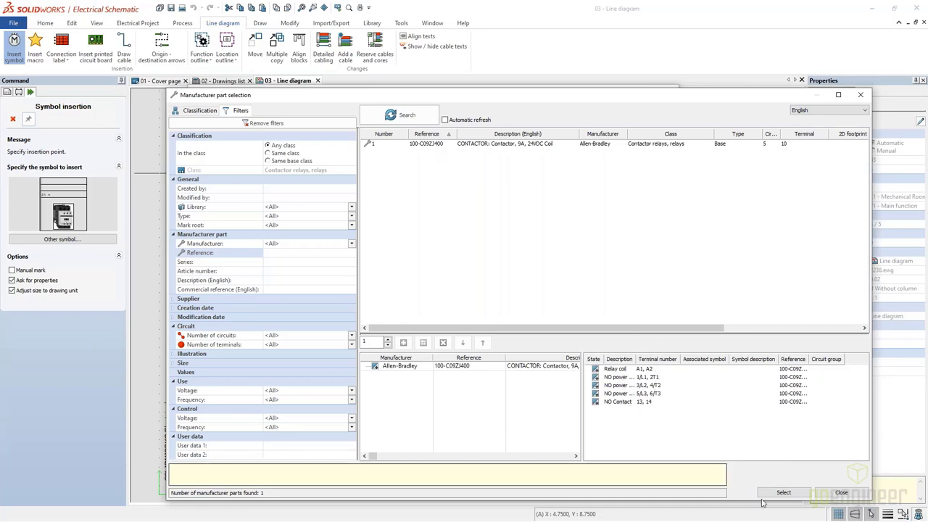
{"action": "left_click", "coordinate": [784, 492]}
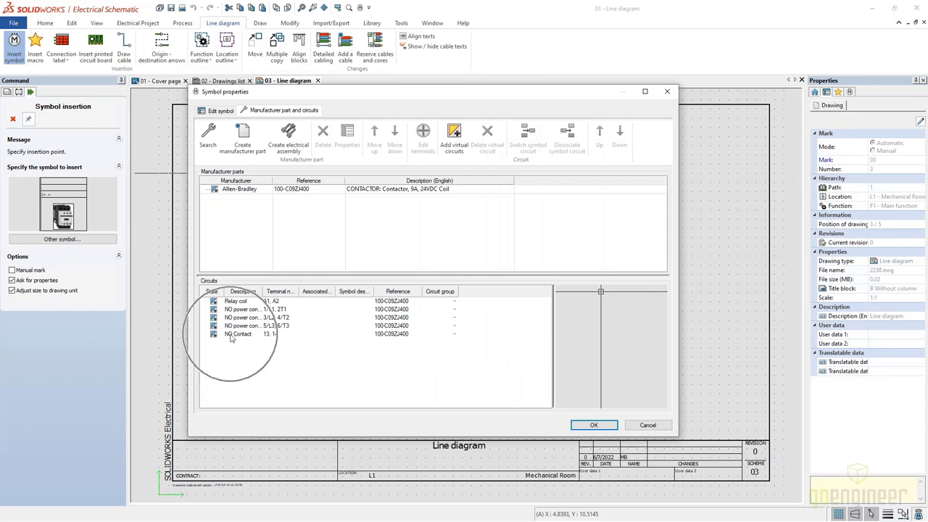
- Review the 100-C09ZJ400 part properties: relay coil, three NO power contacts and one NO contact
{"action": "left_click", "coordinate": [242, 190]}
{"action": "left_click", "coordinate": [350, 135]}
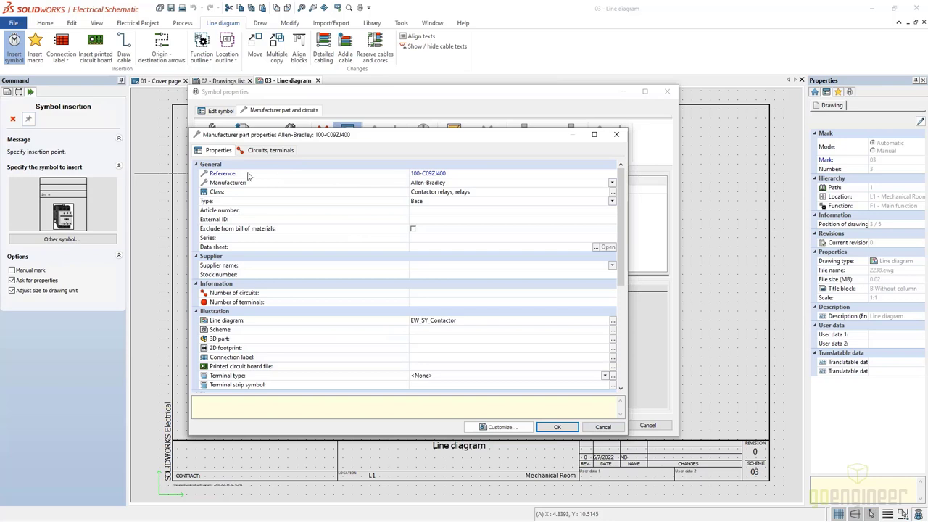
{"action": "left_click_drag", "start_coordinate": [413, 128], "coordinate": [417, 45]}
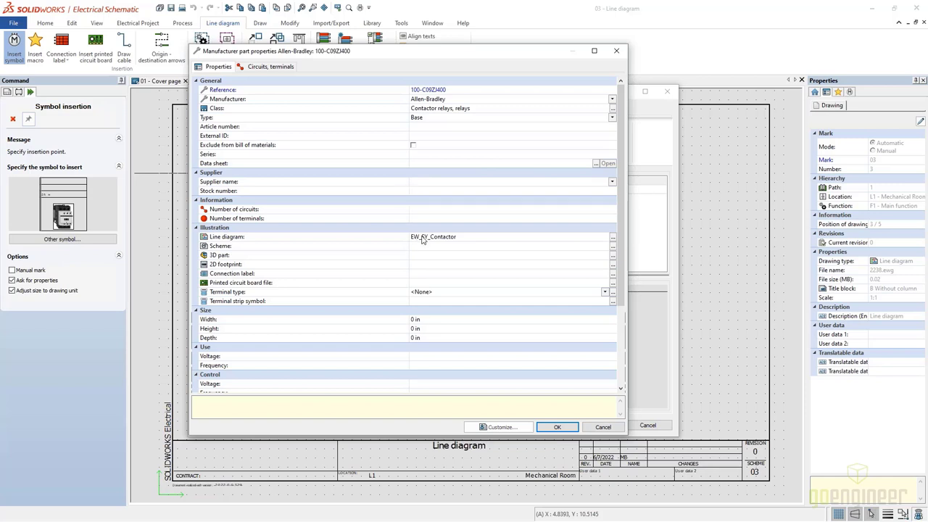
{"action": "left_click", "coordinate": [408, 256]}
{"action": "scroll", "coordinate": [421, 330], "scroll_direction": "down", "scroll_amount": 4}
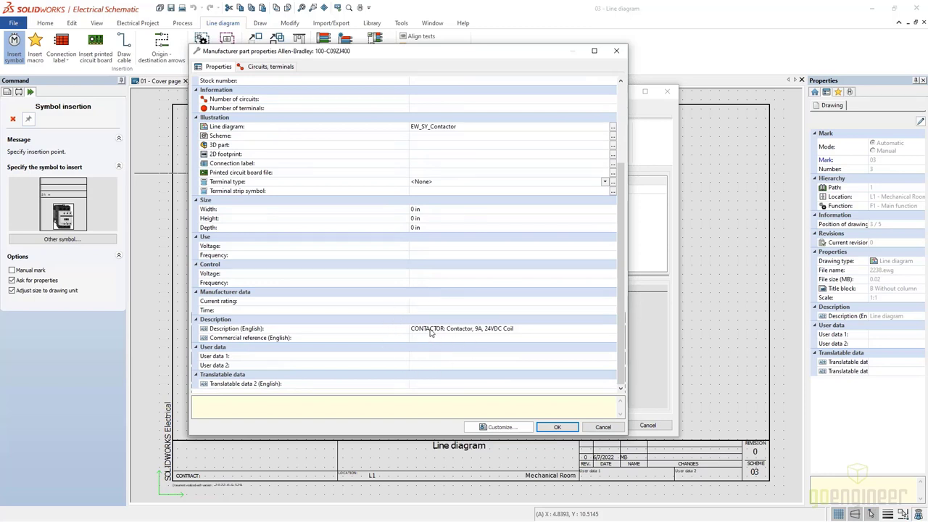
{"action": "scroll", "coordinate": [353, 124], "scroll_direction": "up", "scroll_amount": 4}
- Set Max. wire number to 3 on relay coil terminals A1 and A2 and accept the part changes
{"action": "left_click", "coordinate": [269, 68]}
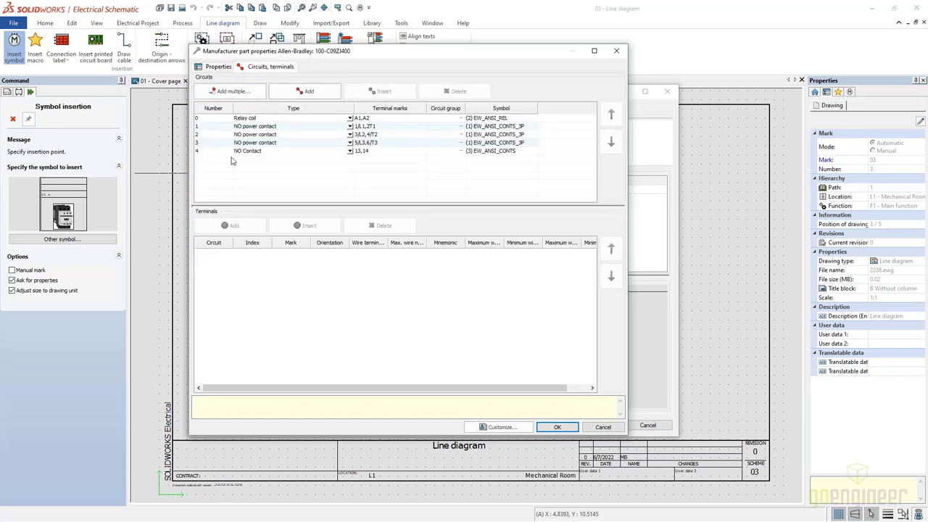
{"action": "left_click", "coordinate": [216, 119]}
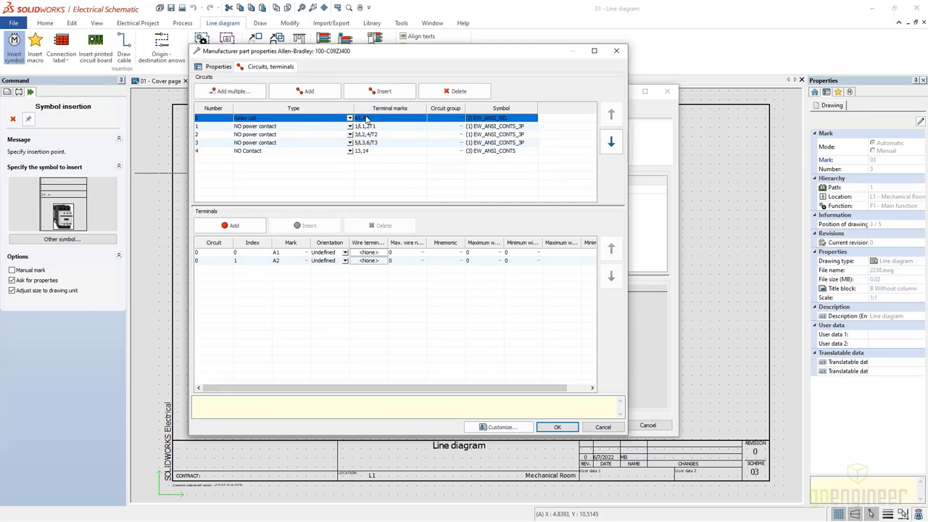
{"action": "double_click", "coordinate": [405, 253]}
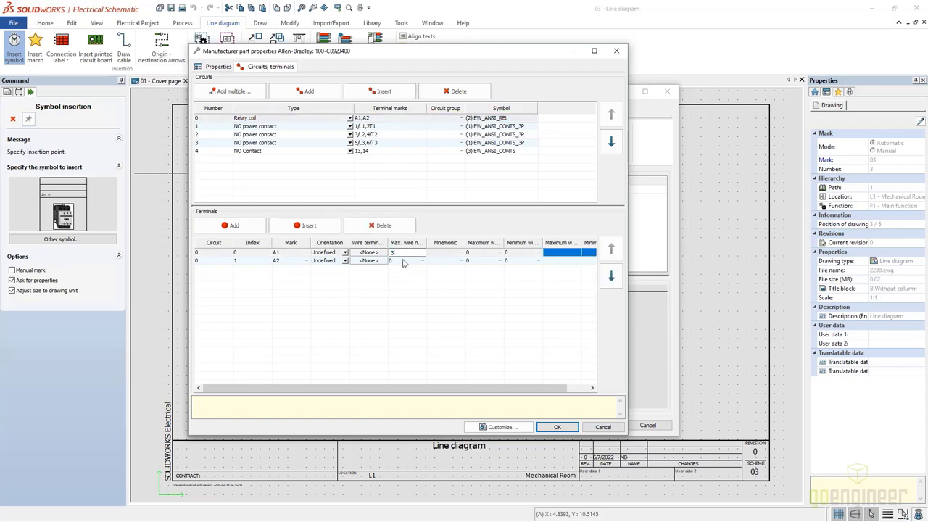
{"action": "key", "text": "Return"}
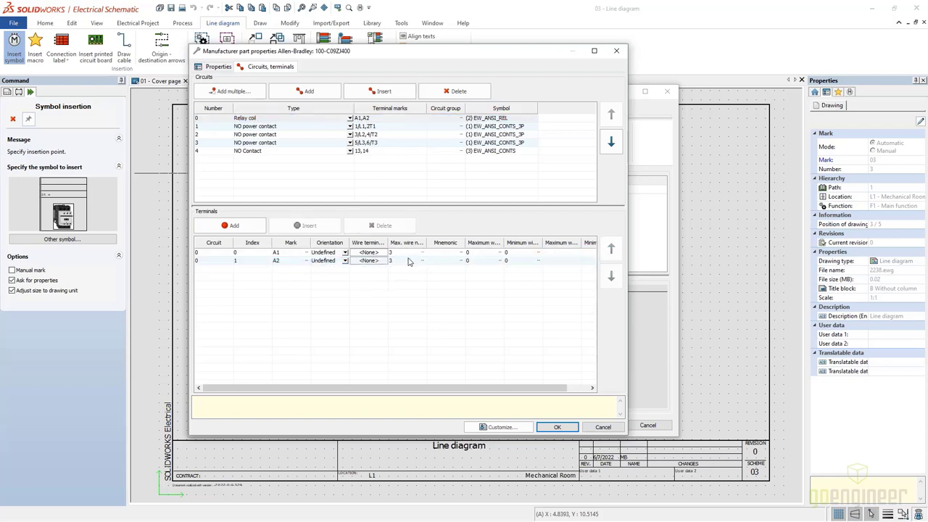
{"action": "left_click_drag", "start_coordinate": [504, 243], "coordinate": [528, 242]}
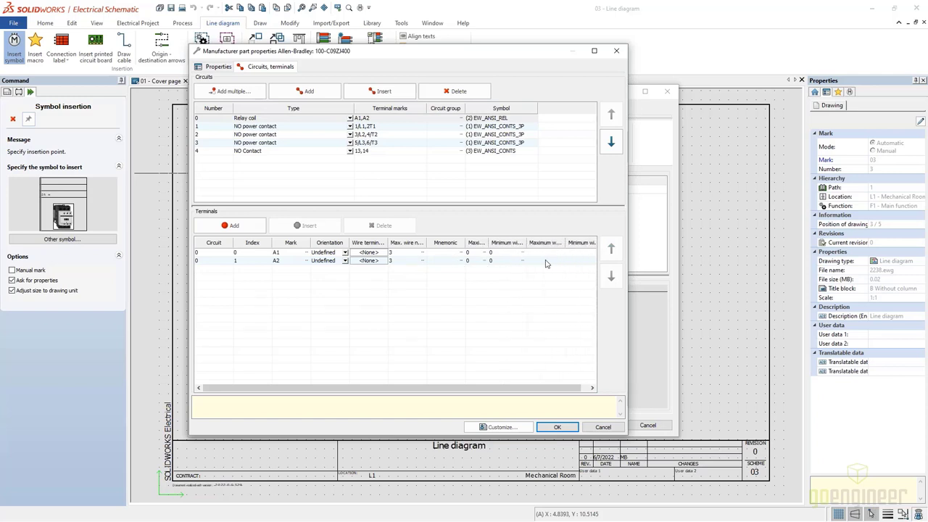
{"action": "left_click_drag", "start_coordinate": [535, 388], "coordinate": [543, 387]}
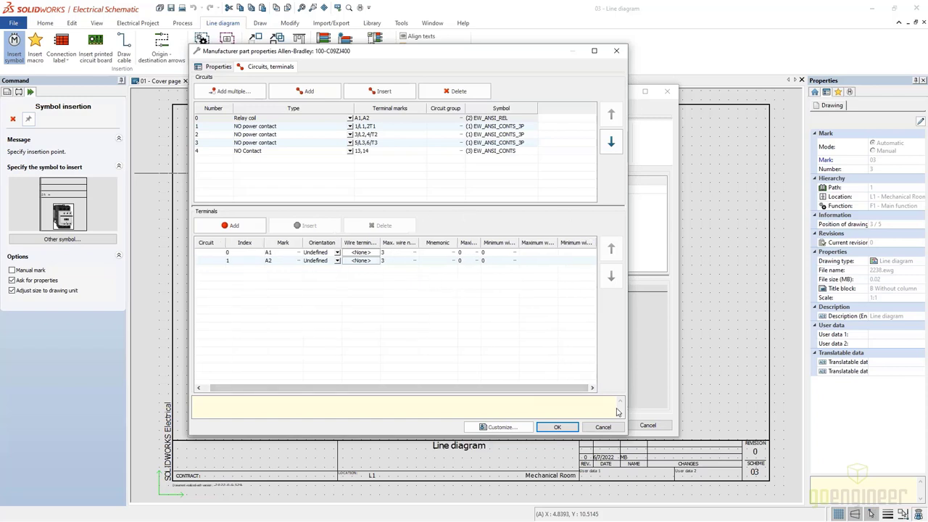
{"action": "left_click", "coordinate": [557, 426]}
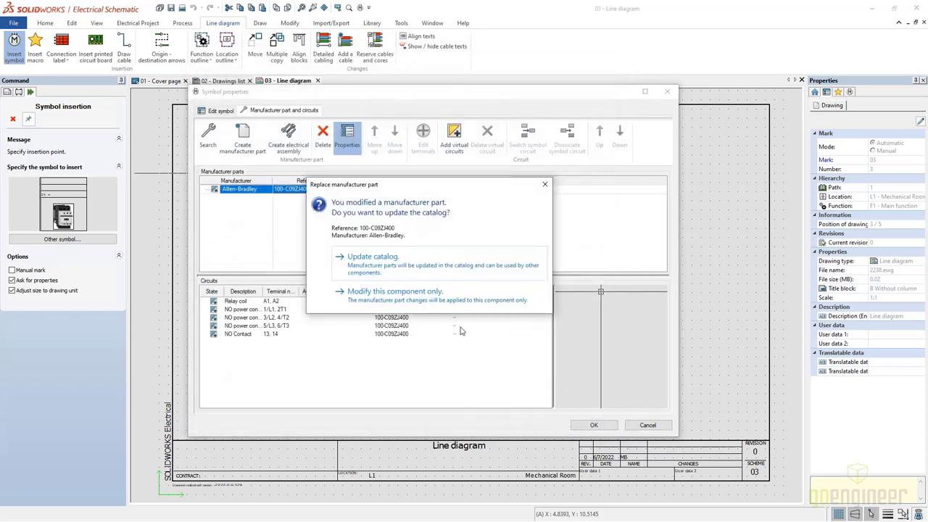
- Apply the 100-C09ZJ400 part change to MS1 only and finish placing MS1 beside Q1
{"action": "left_click", "coordinate": [391, 294]}
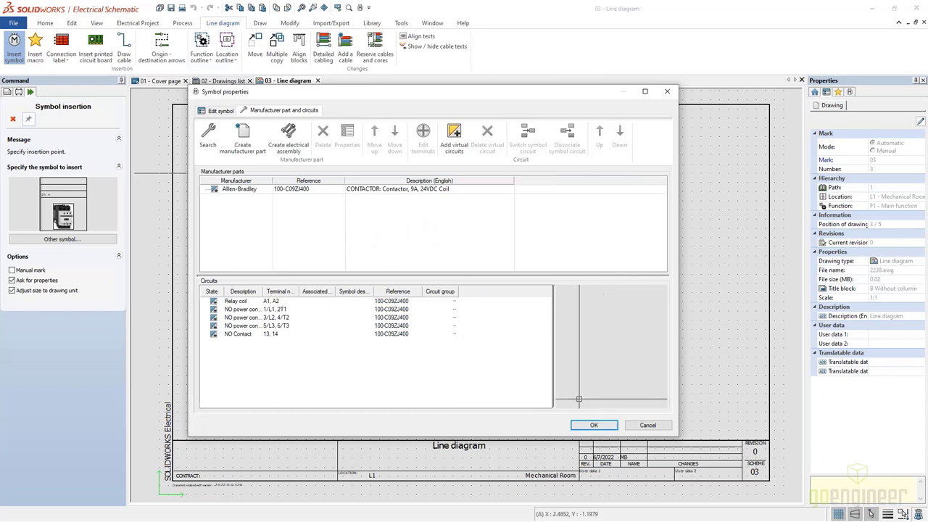
{"action": "left_click", "coordinate": [594, 425]}
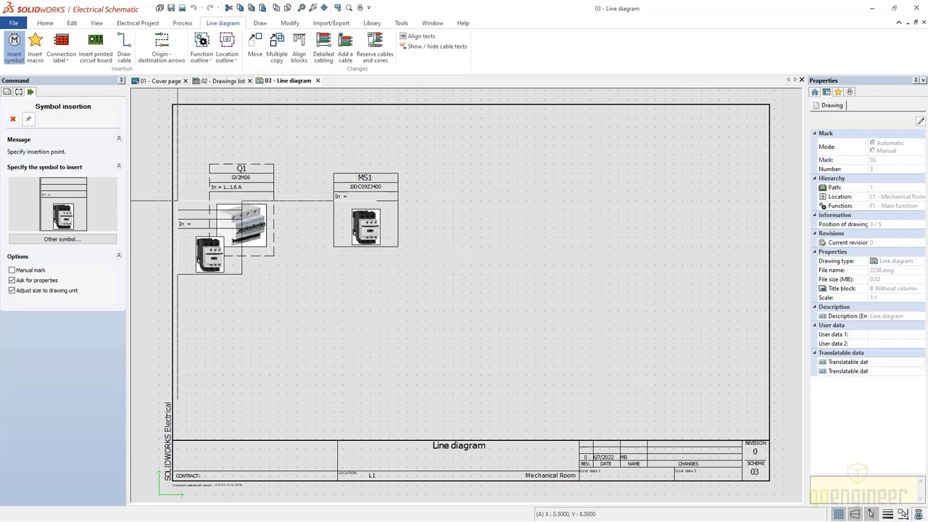
- Insert a Terminal strip symbol as X1 to the right of MS1 on the line diagram
{"action": "left_click", "coordinate": [112, 239]}
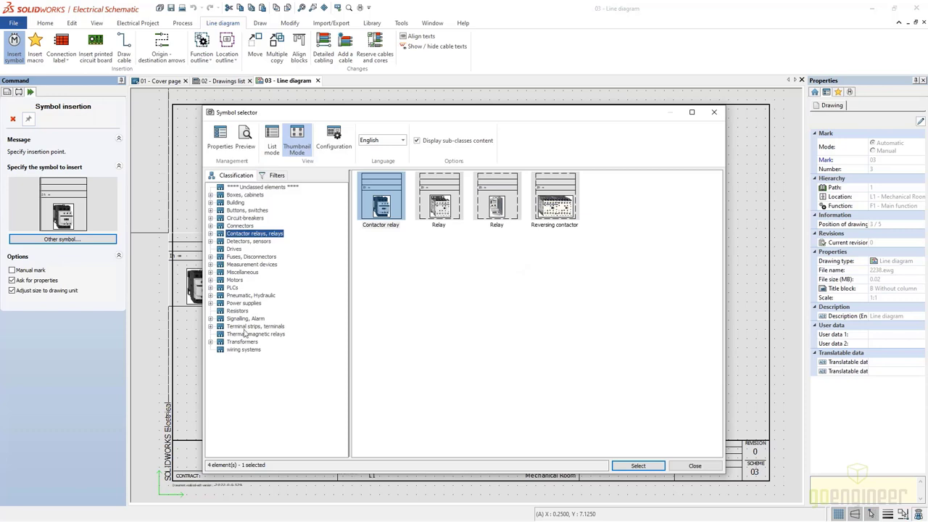
{"action": "left_click", "coordinate": [242, 326]}
{"action": "left_click", "coordinate": [488, 264]}
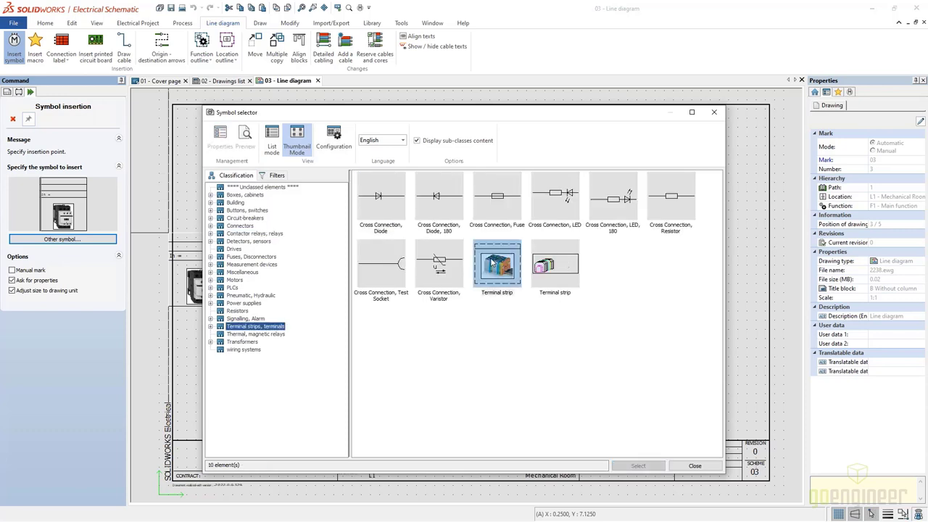
{"action": "left_click", "coordinate": [638, 465]}
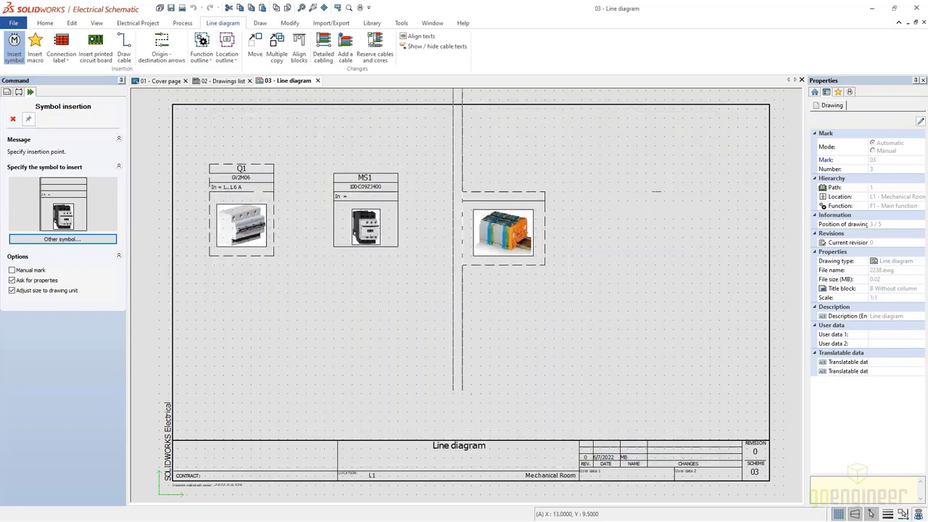
{"action": "left_click", "coordinate": [470, 196]}
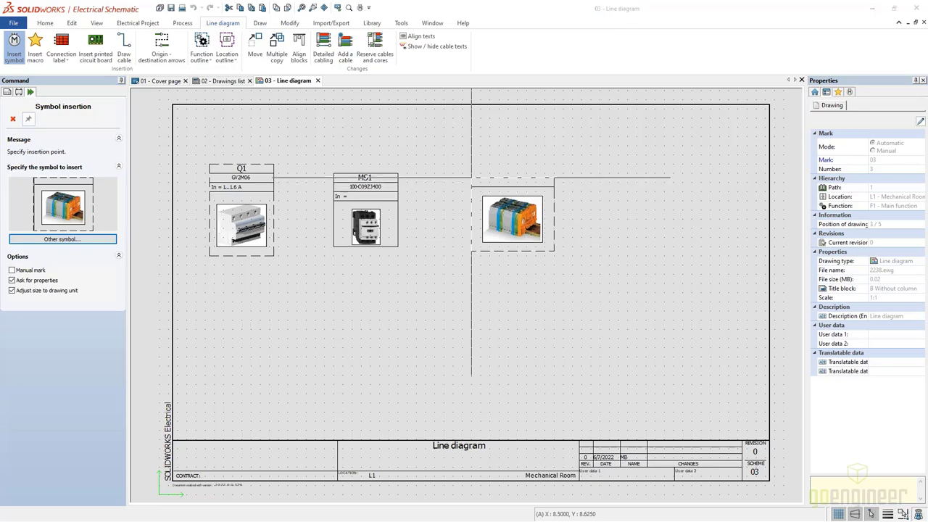
{"action": "left_click", "coordinate": [480, 196]}
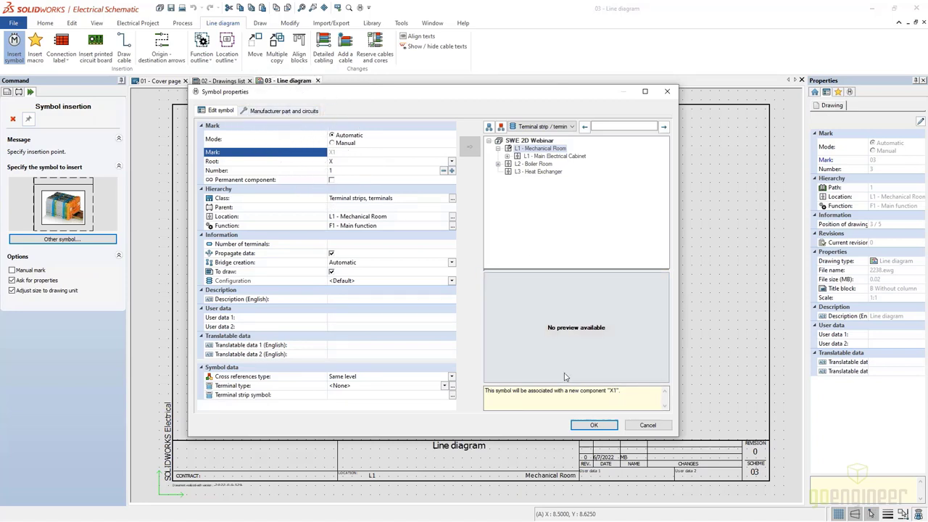
{"action": "left_click", "coordinate": [593, 425]}
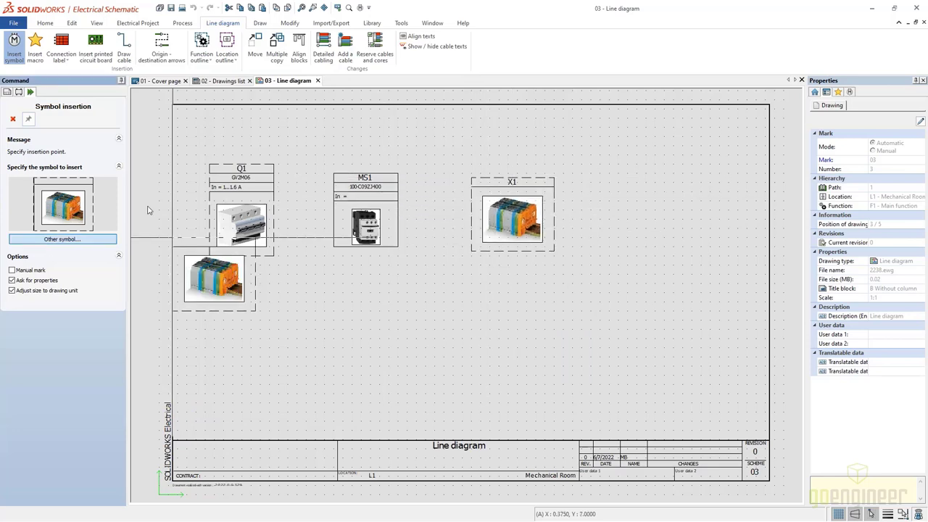
{"action": "left_click", "coordinate": [62, 239]}
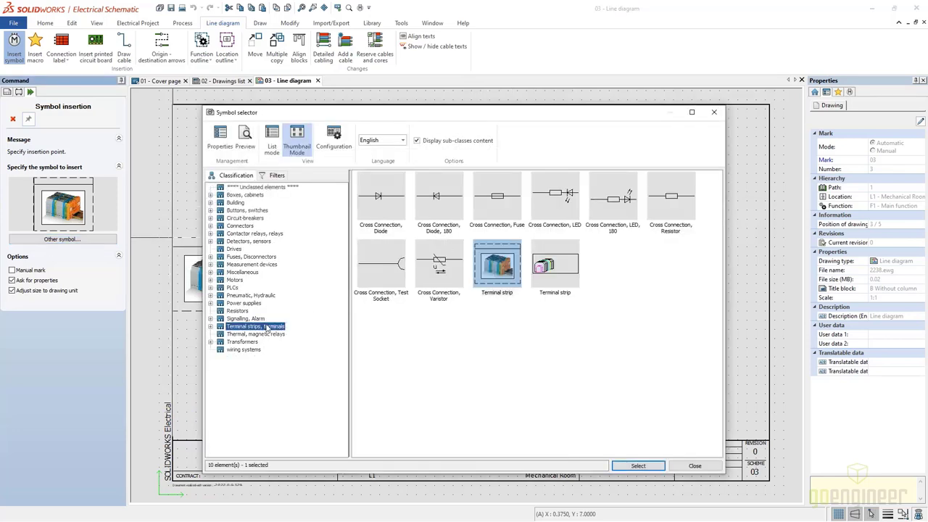
- Place a Pump motor symbol at the right of the page, beyond X1
{"action": "left_click", "coordinate": [237, 280]}
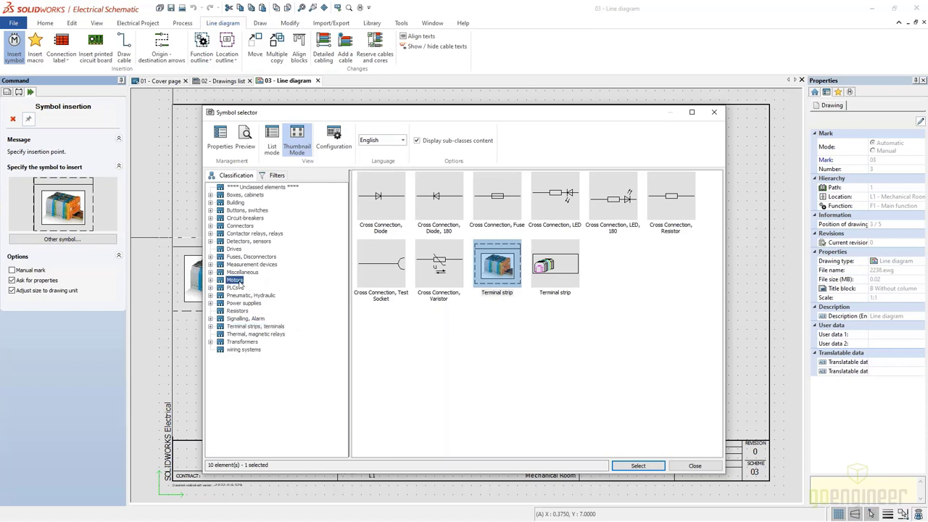
{"action": "left_click", "coordinate": [673, 206]}
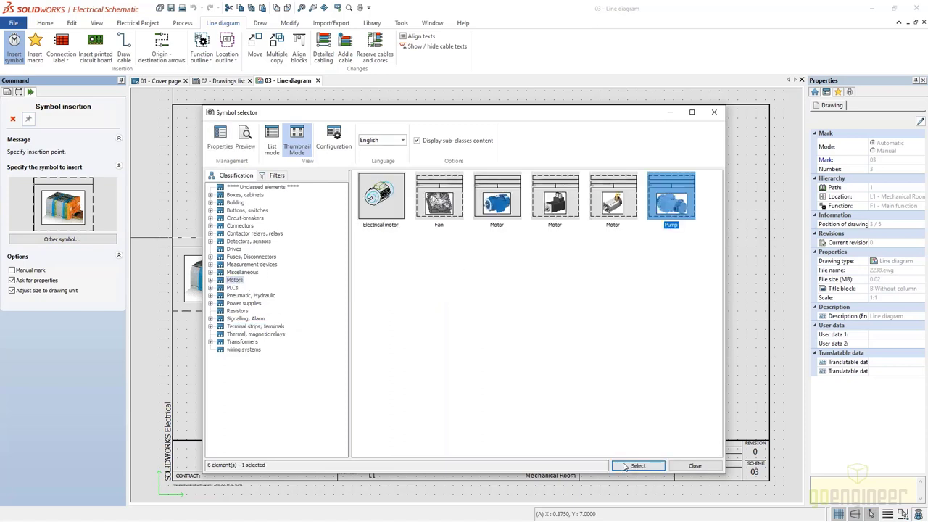
{"action": "key", "text": "Return"}
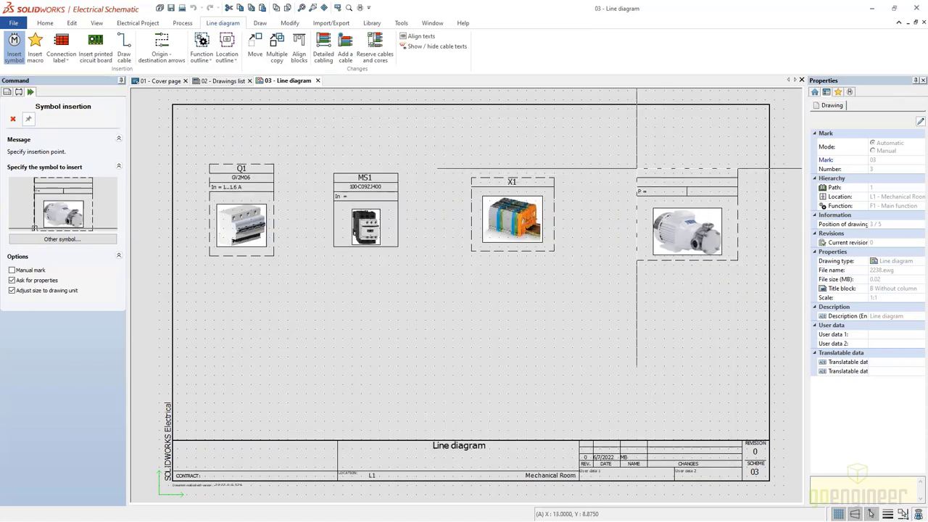
{"action": "left_click", "coordinate": [687, 232]}
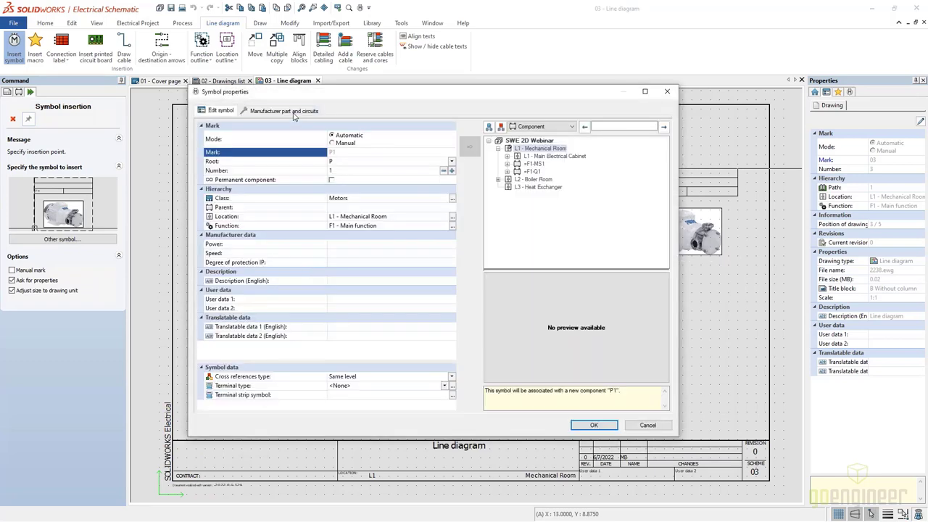
- Search reference p-100 with filters cleared and assign the DEMO P-100 2IN 2HP water pump to P1
{"action": "left_click", "coordinate": [293, 113]}
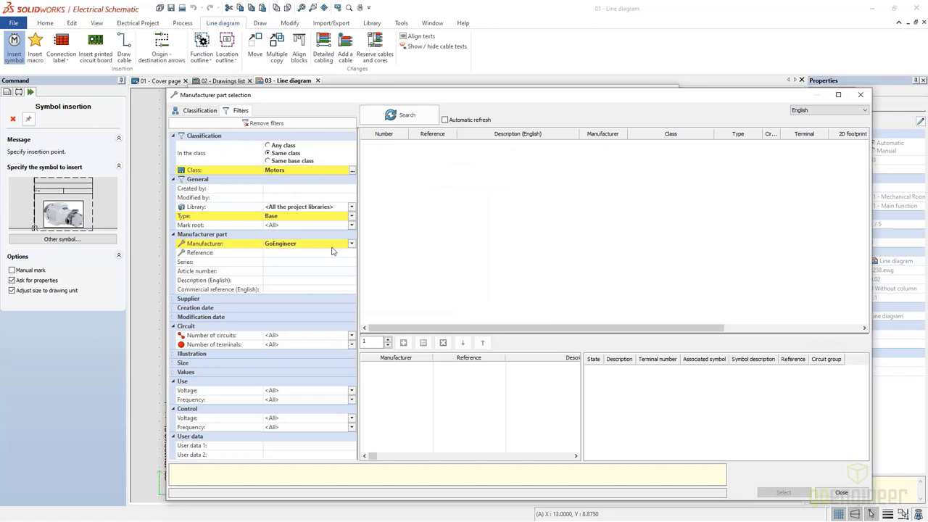
{"action": "left_click", "coordinate": [260, 123]}
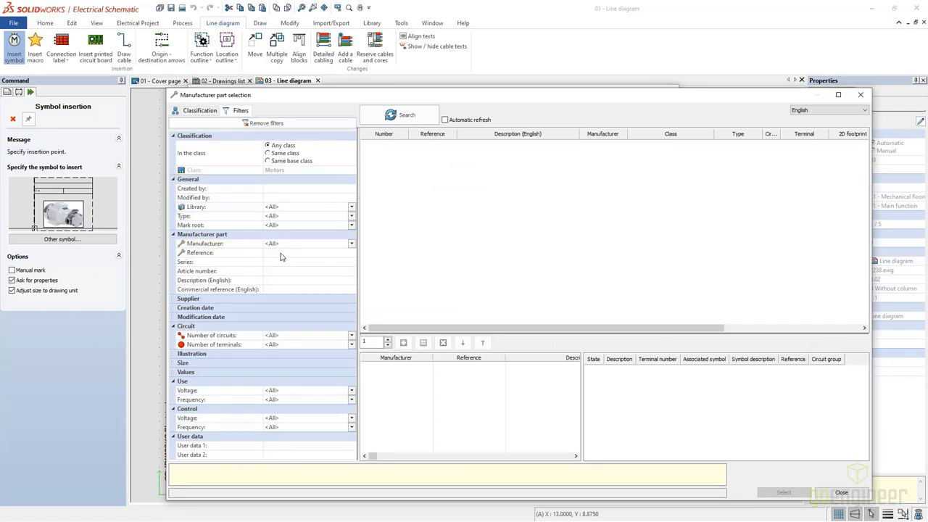
{"action": "left_click", "coordinate": [282, 253]}
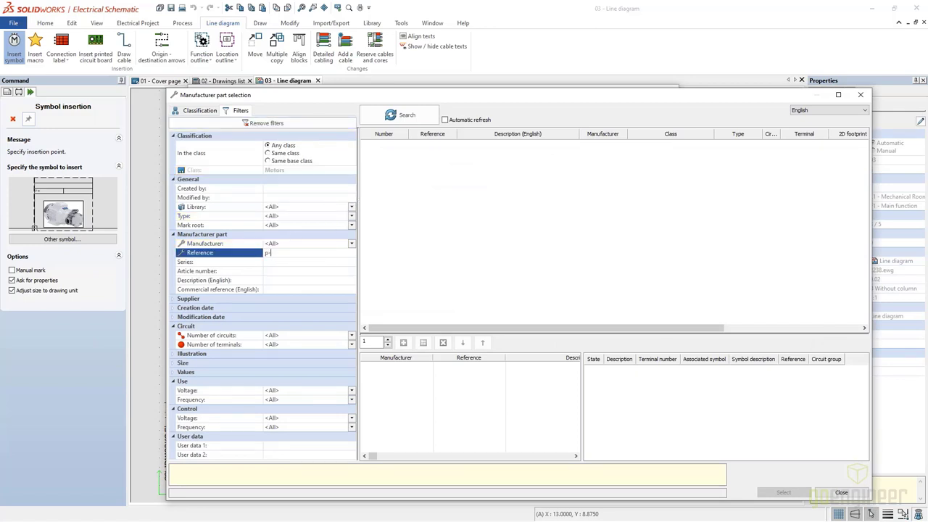
{"action": "key", "text": "Return"}
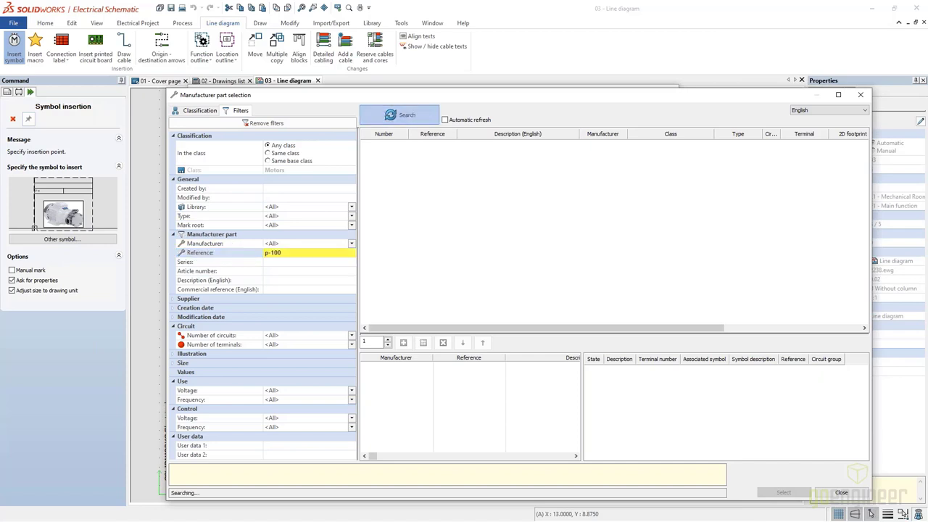
{"action": "left_click", "coordinate": [266, 253]}
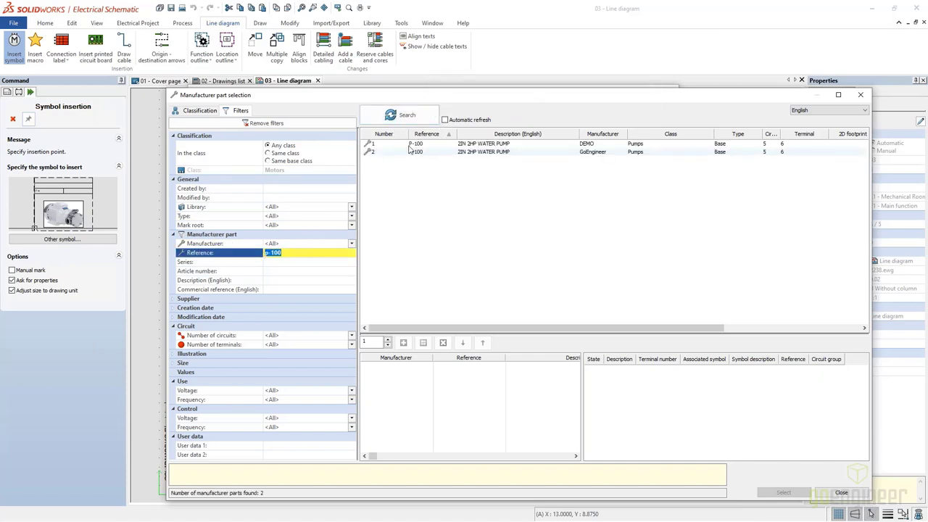
{"action": "left_click", "coordinate": [477, 144]}
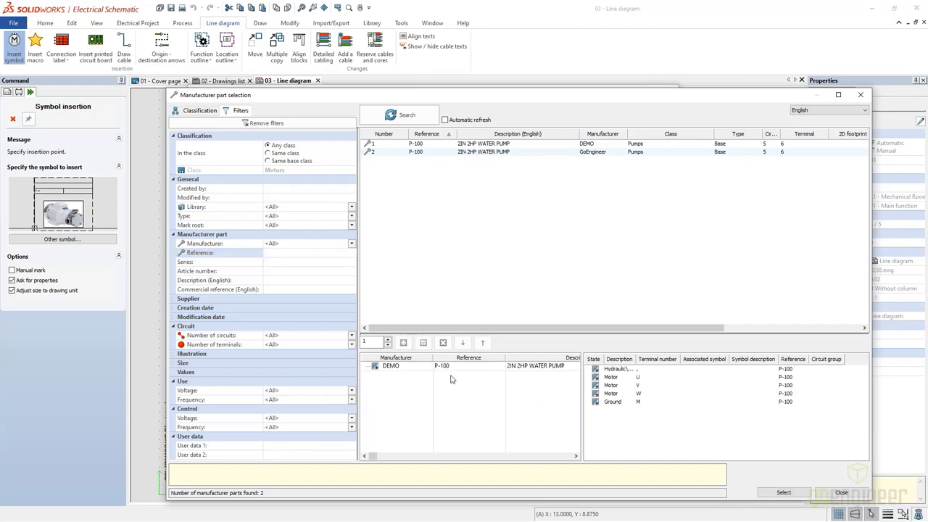
{"action": "left_click", "coordinate": [791, 494]}
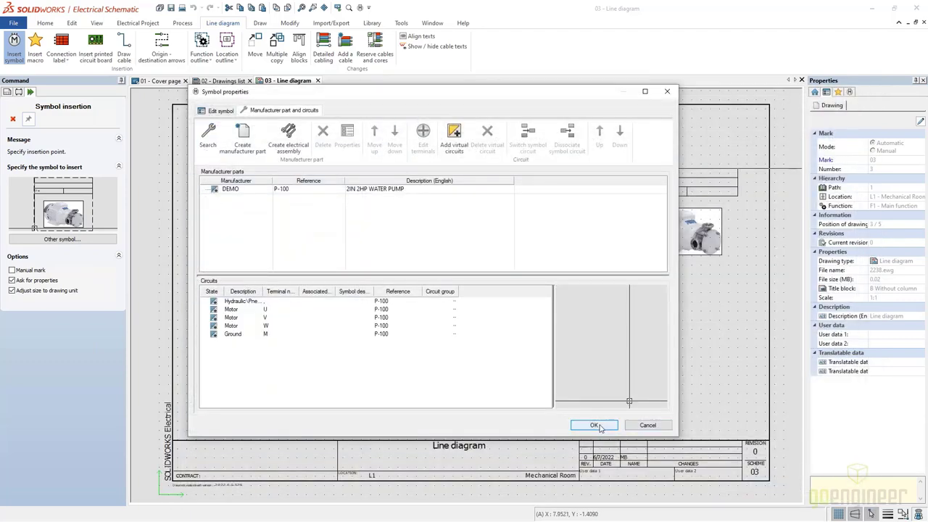
{"action": "left_click", "coordinate": [597, 427]}
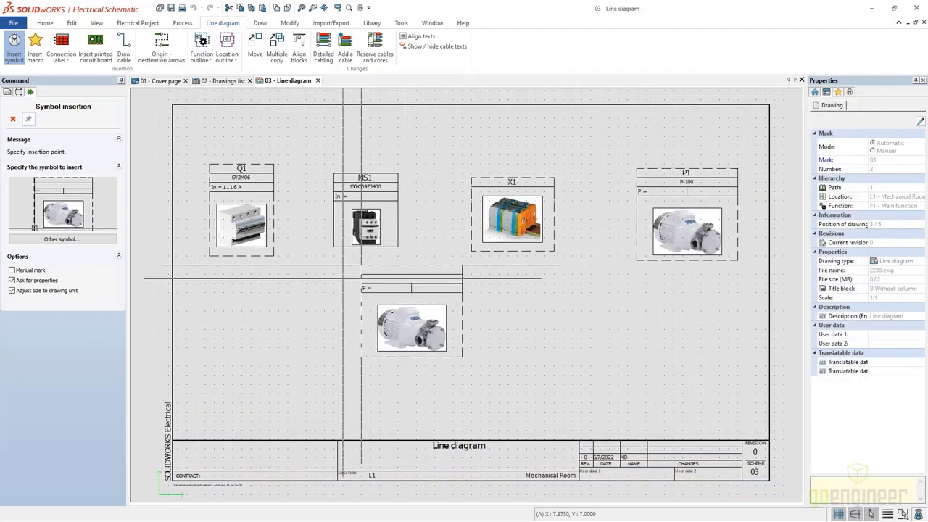
{"action": "key", "text": "Escape"}
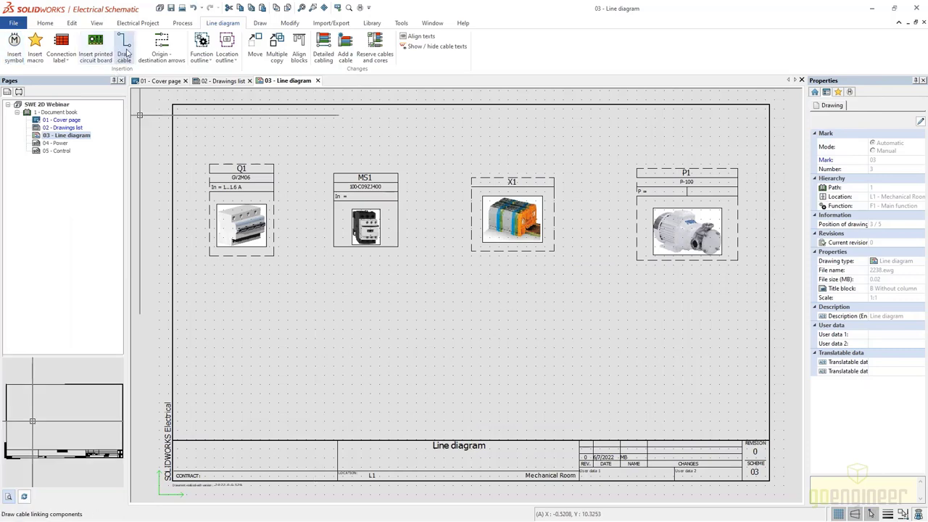
- Draw three cables: Q1 to MS1, MS1 to X1, and X1 to pump P1
{"action": "left_click", "coordinate": [124, 47]}
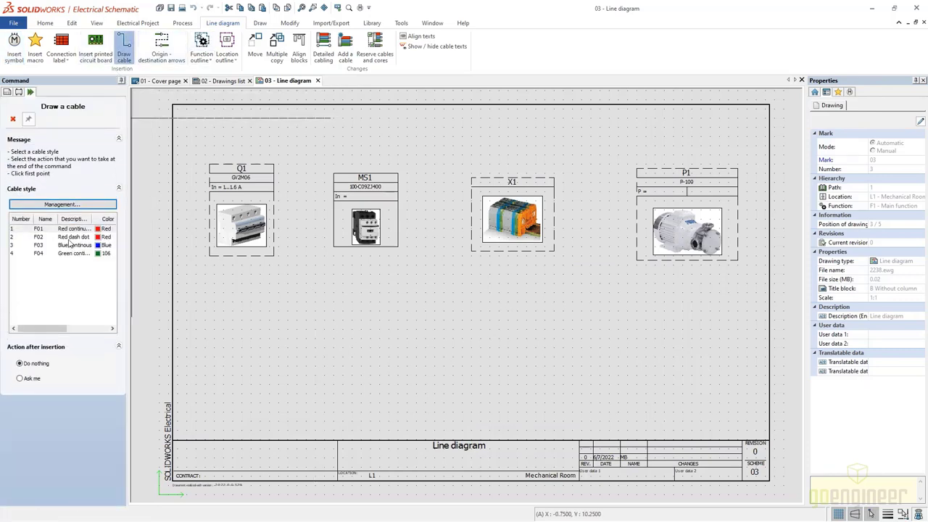
{"action": "left_click", "coordinate": [273, 200]}
{"action": "left_click", "coordinate": [334, 201]}
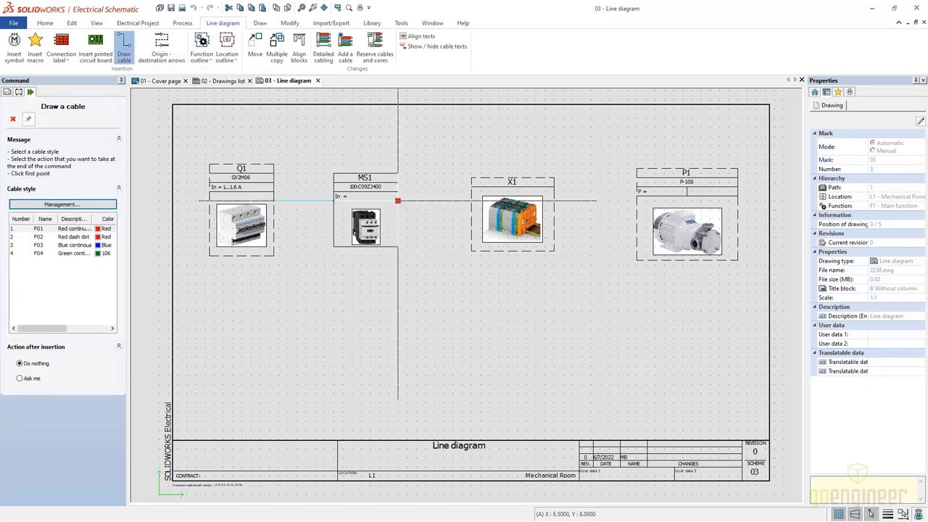
{"action": "left_click", "coordinate": [398, 200]}
{"action": "left_click", "coordinate": [471, 201]}
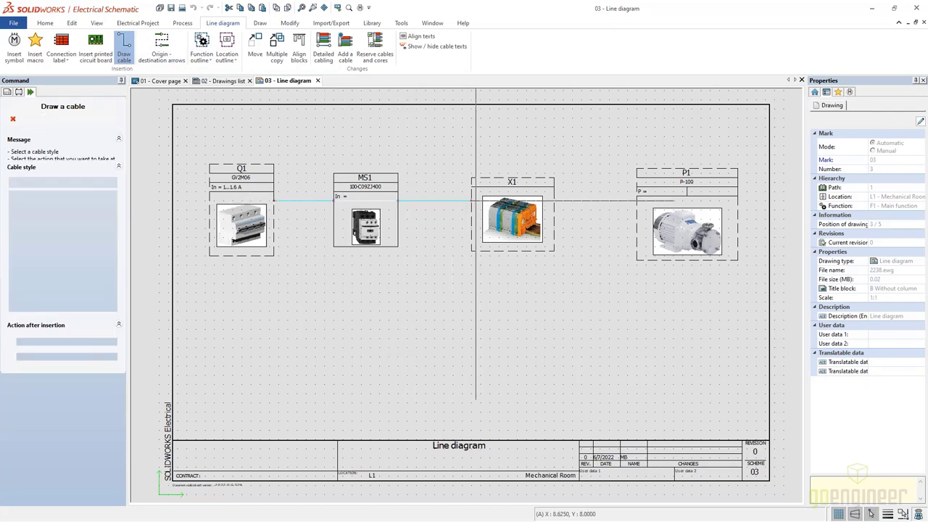
{"action": "left_click", "coordinate": [554, 196]}
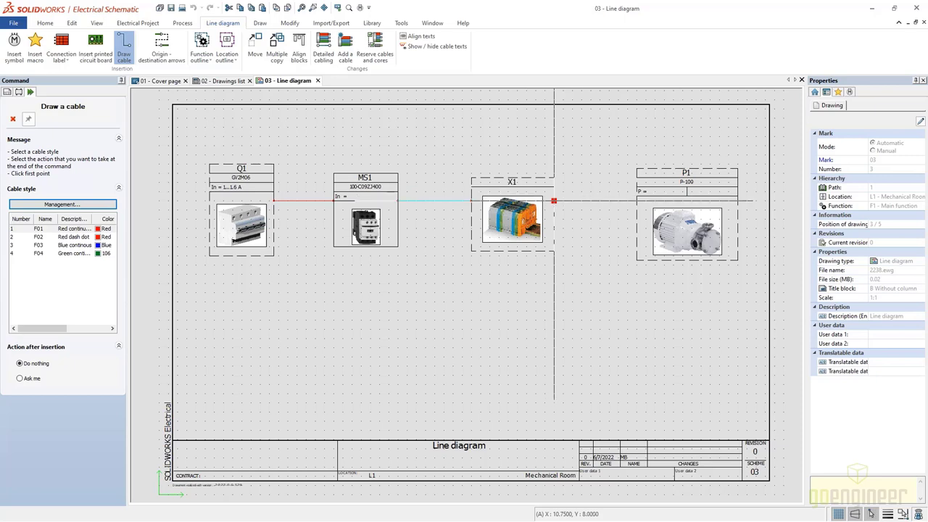
{"action": "left_click", "coordinate": [637, 197]}
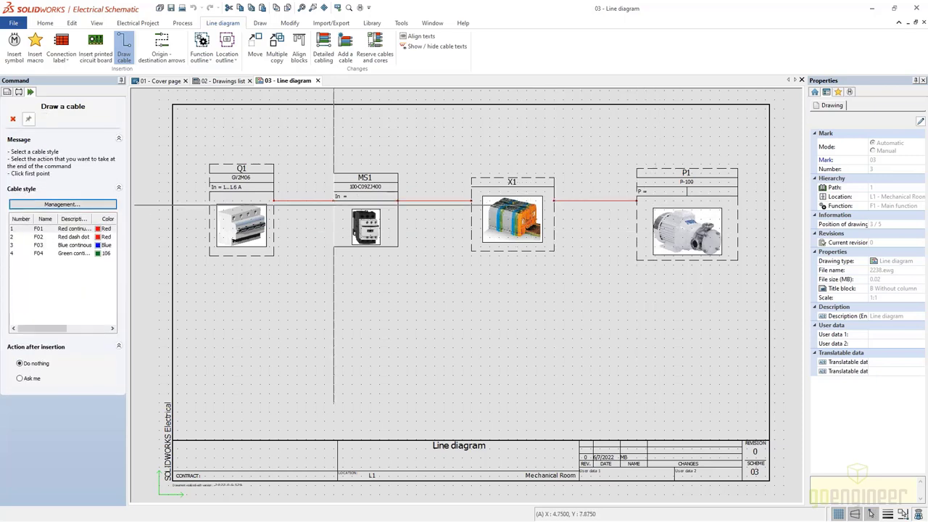
{"action": "key", "text": "Escape"}
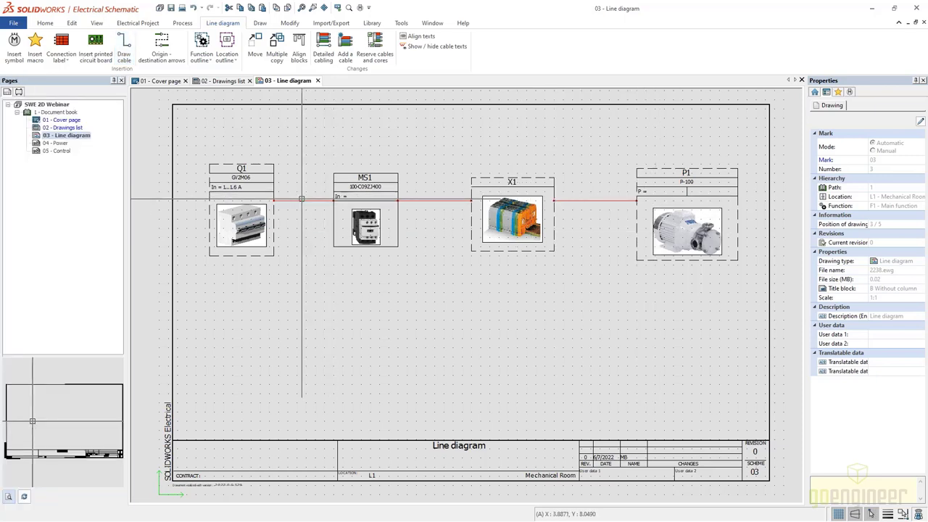
{"action": "right_click", "coordinate": [301, 199]}
{"action": "left_click", "coordinate": [316, 209]}
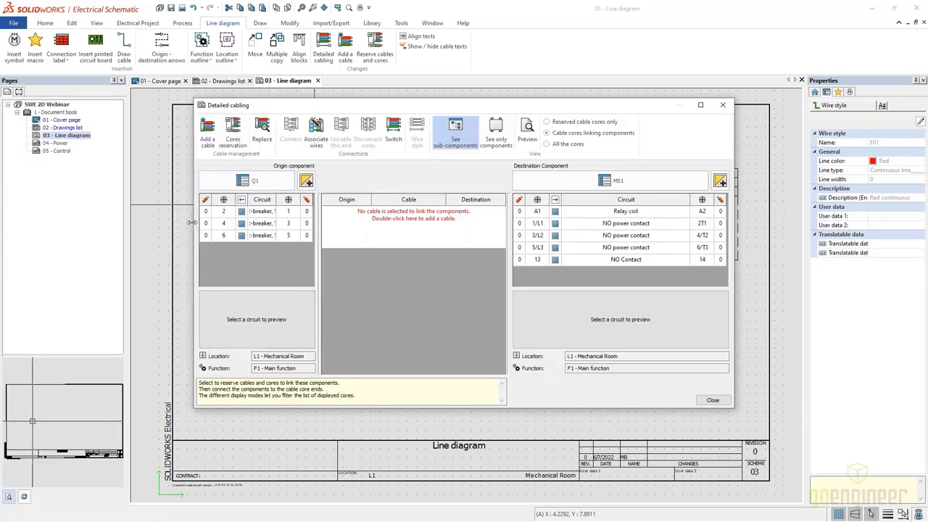
{"action": "left_click_drag", "start_coordinate": [193, 223], "coordinate": [70, 223]}
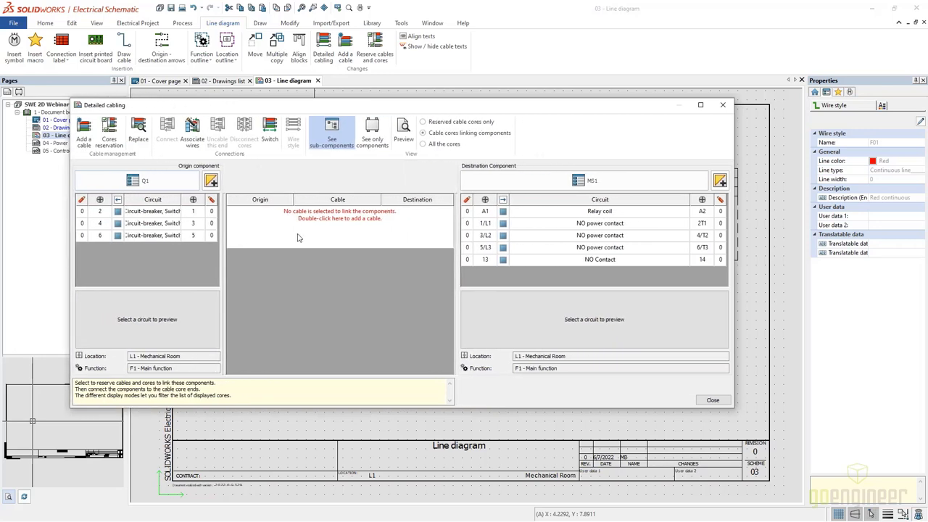
{"action": "double_click", "coordinate": [349, 209]}
{"action": "left_click", "coordinate": [712, 399]}
{"action": "key", "text": "Escape"}
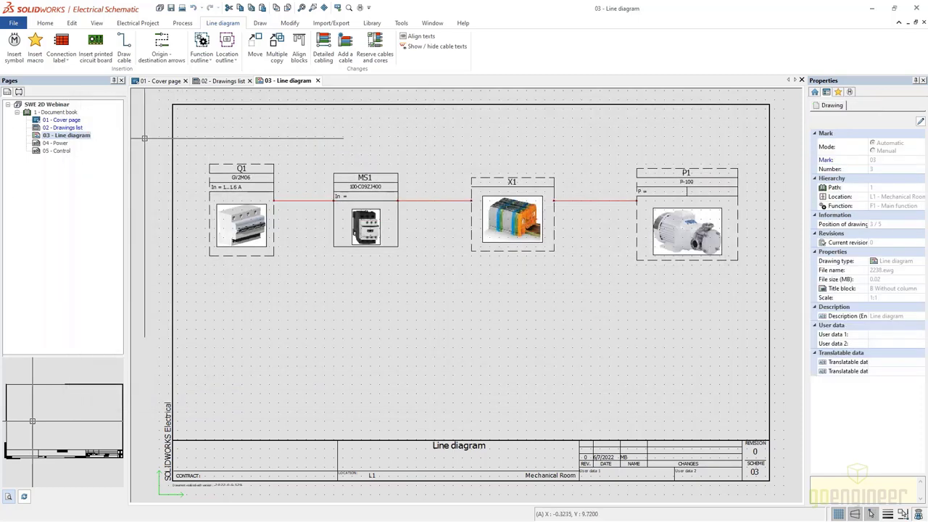
- Open page 04 - Power and move it, components included, to location L1 - Main Electrical Cabinet
{"action": "left_click", "coordinate": [56, 144]}
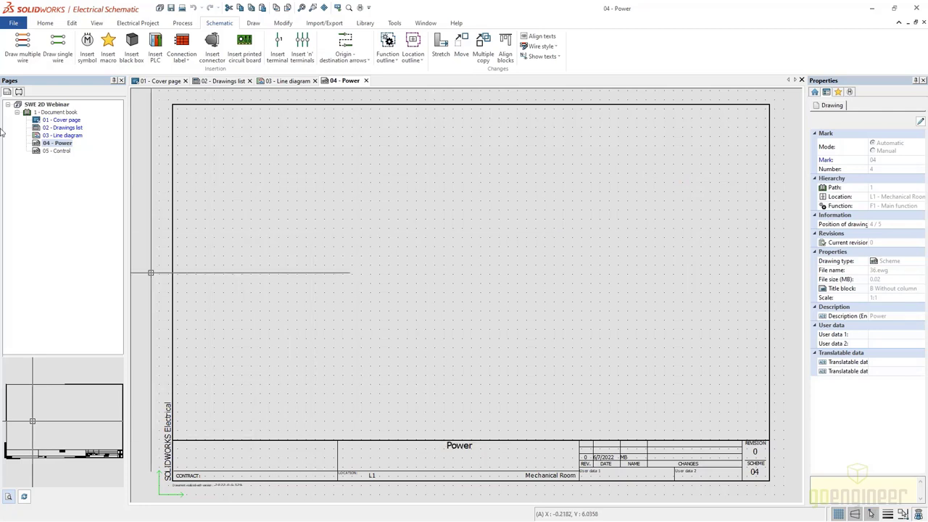
{"action": "right_click", "coordinate": [57, 144]}
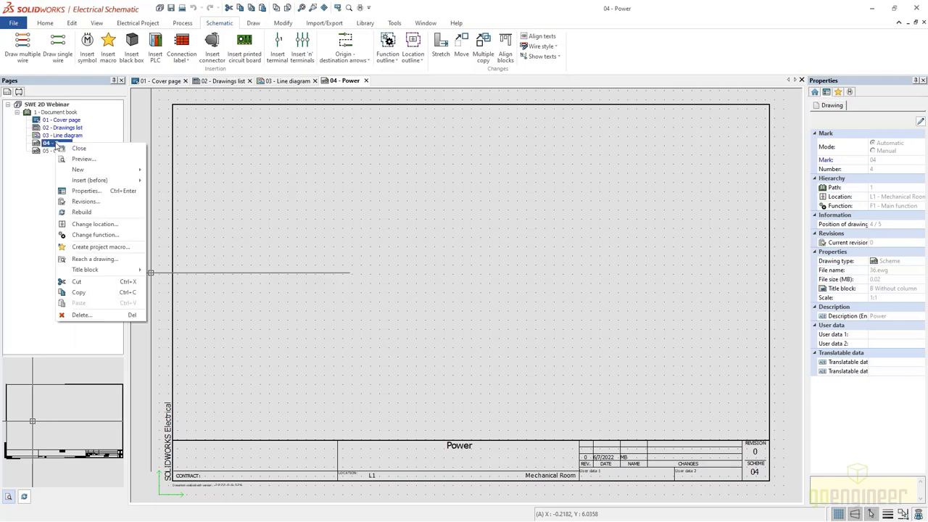
{"action": "left_click", "coordinate": [87, 190]}
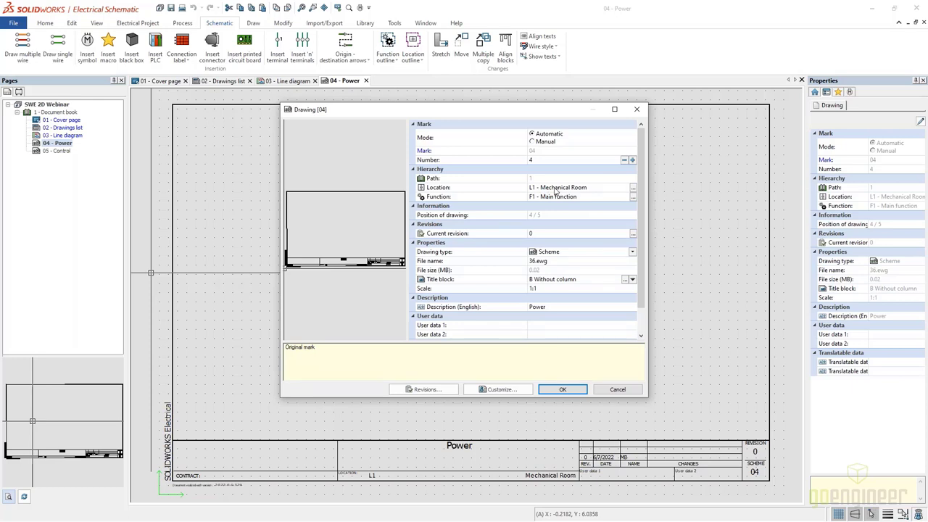
{"action": "left_click", "coordinate": [633, 187]}
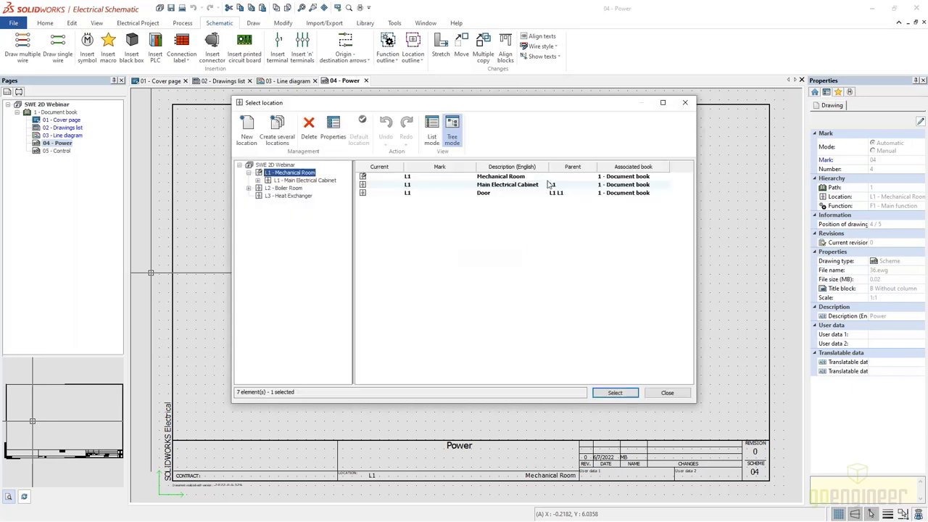
{"action": "left_click", "coordinate": [437, 185]}
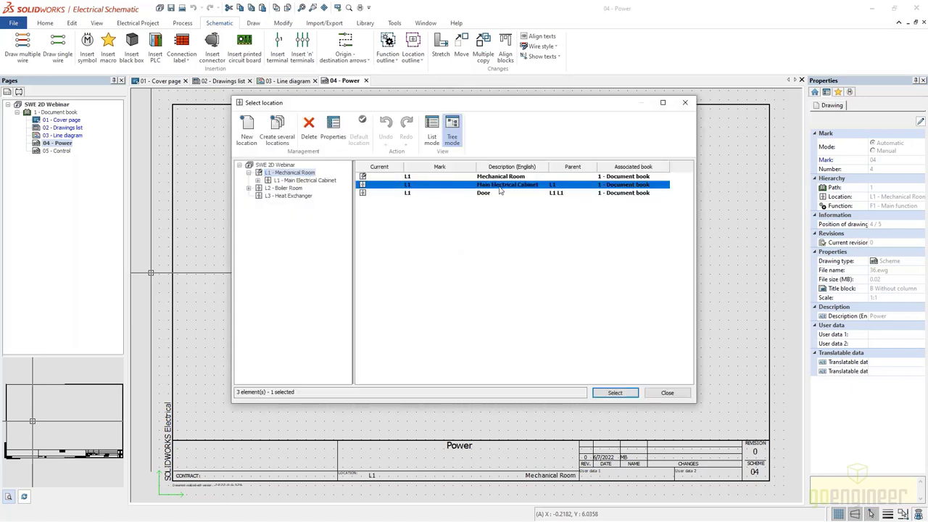
{"action": "left_click", "coordinate": [615, 393]}
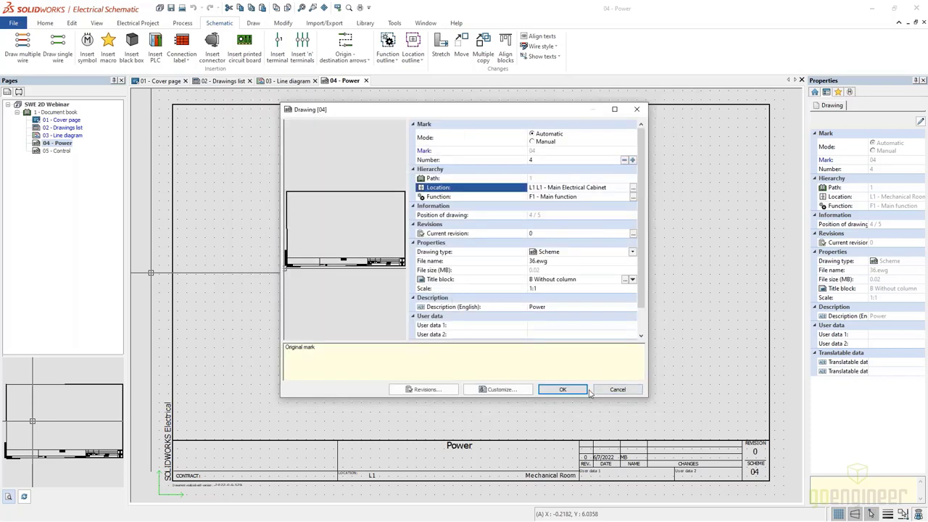
{"action": "left_click", "coordinate": [572, 392]}
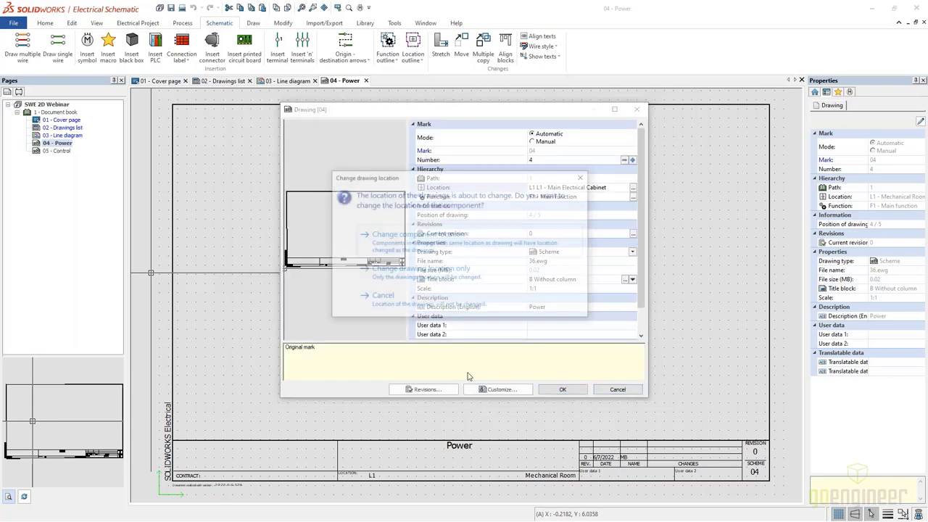
{"action": "left_click", "coordinate": [412, 239]}
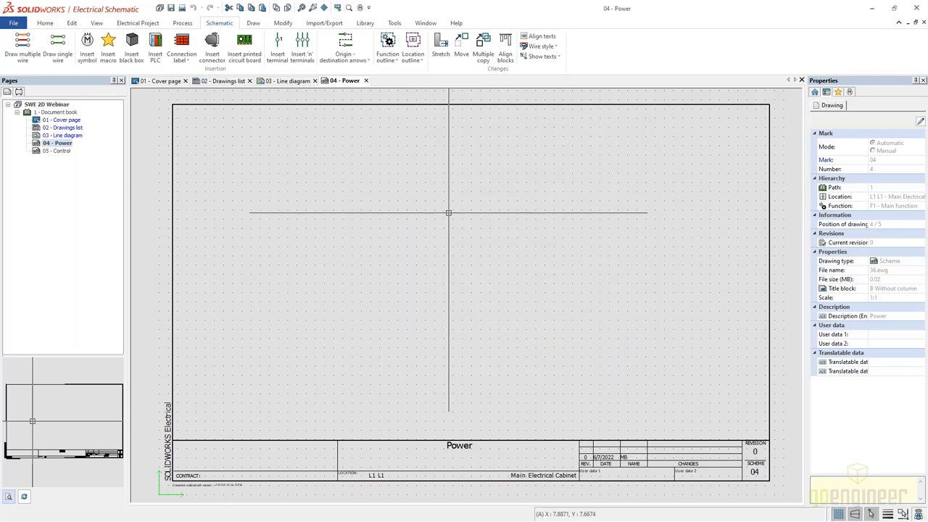
- Draw five colour-coded vertical wires (neutral, three phases, protection) down the left of the Power page
{"action": "left_click", "coordinate": [19, 47]}
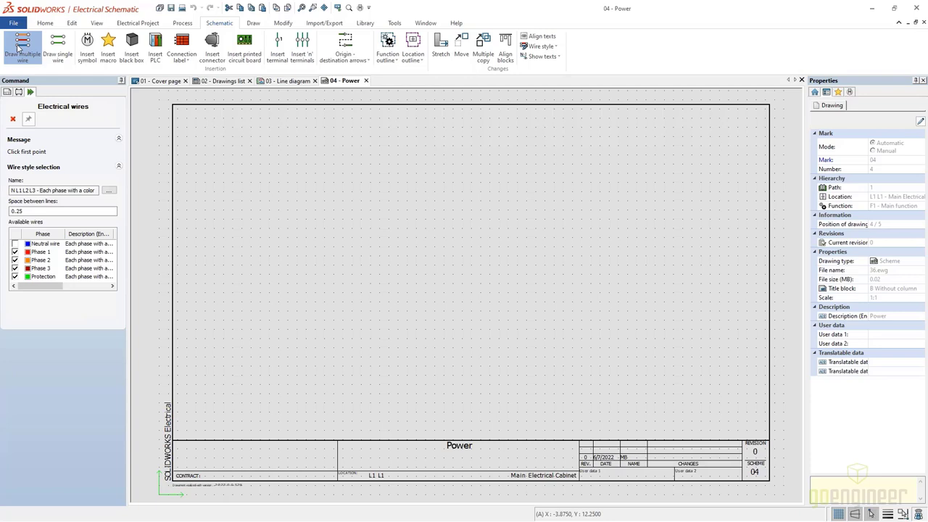
{"action": "left_click", "coordinate": [15, 243]}
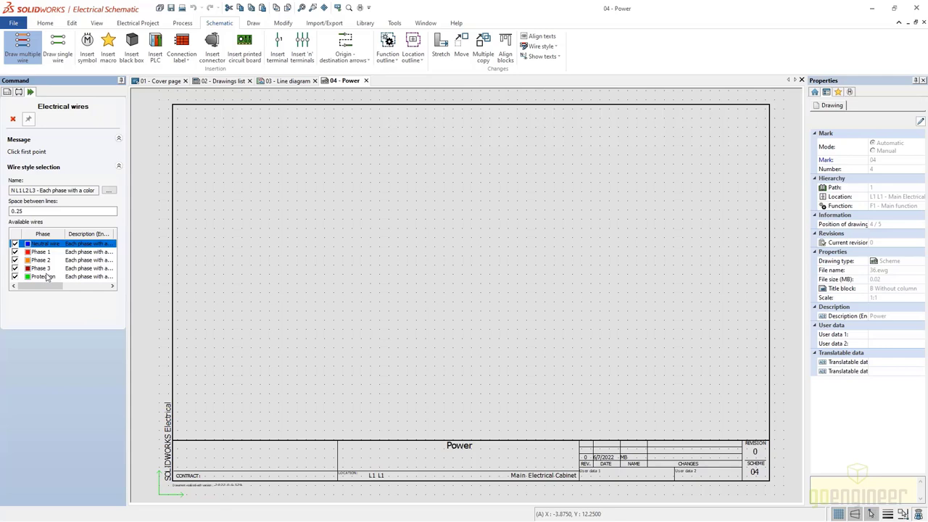
{"action": "left_click", "coordinate": [205, 117]}
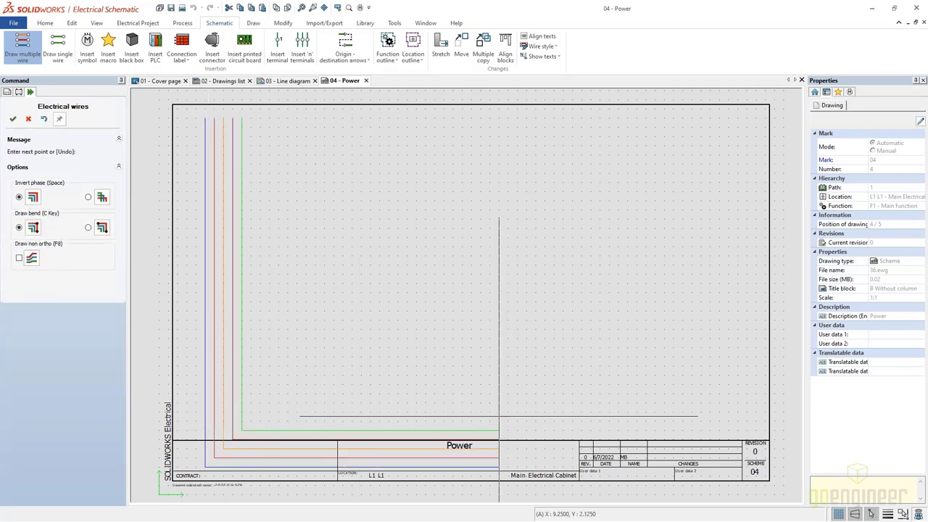
{"action": "key", "text": "space"}
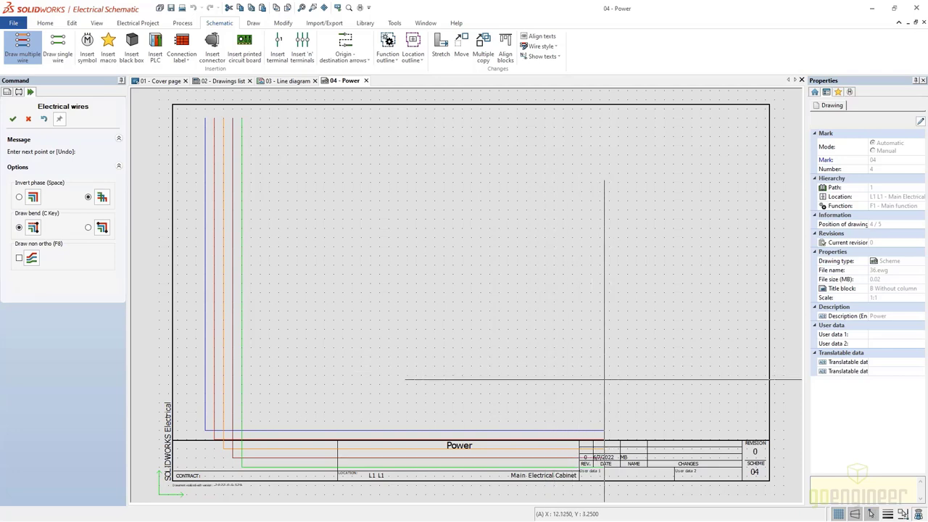
{"action": "key", "text": "space"}
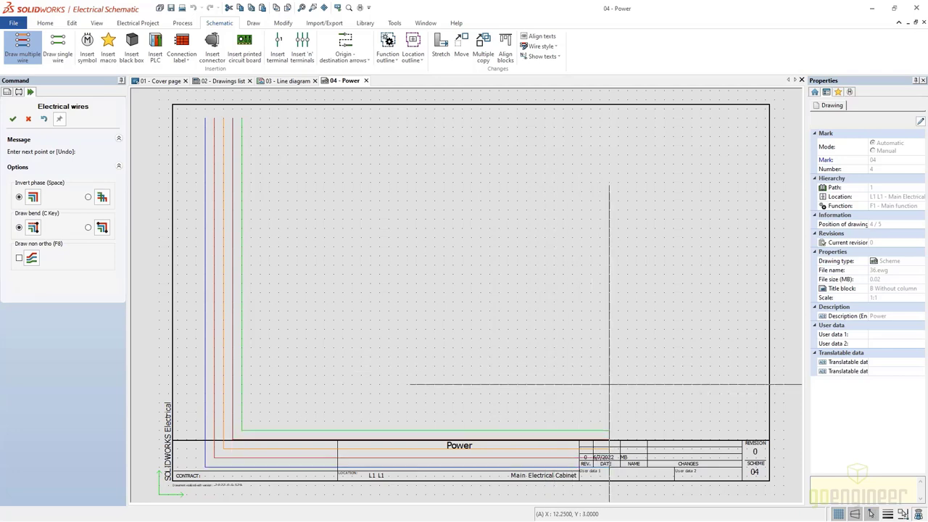
{"action": "key", "text": "space"}
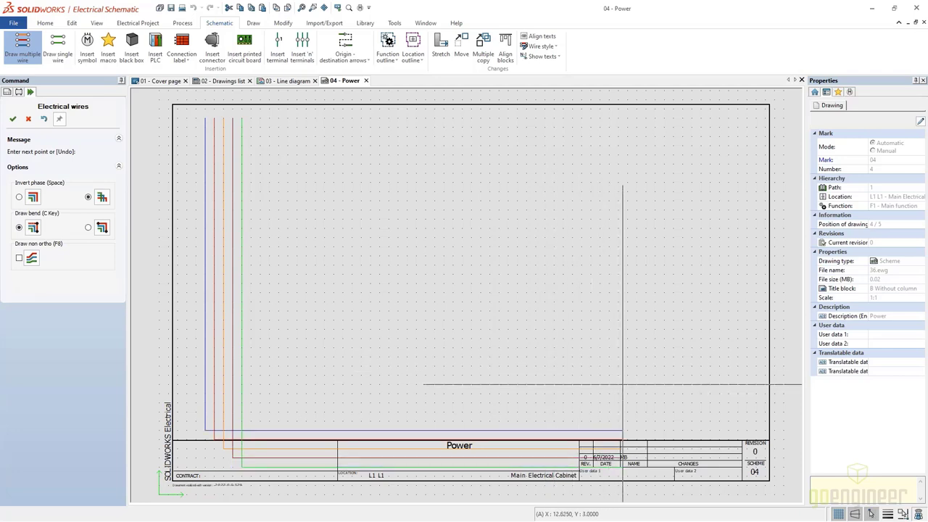
{"action": "key", "text": "Escape"}
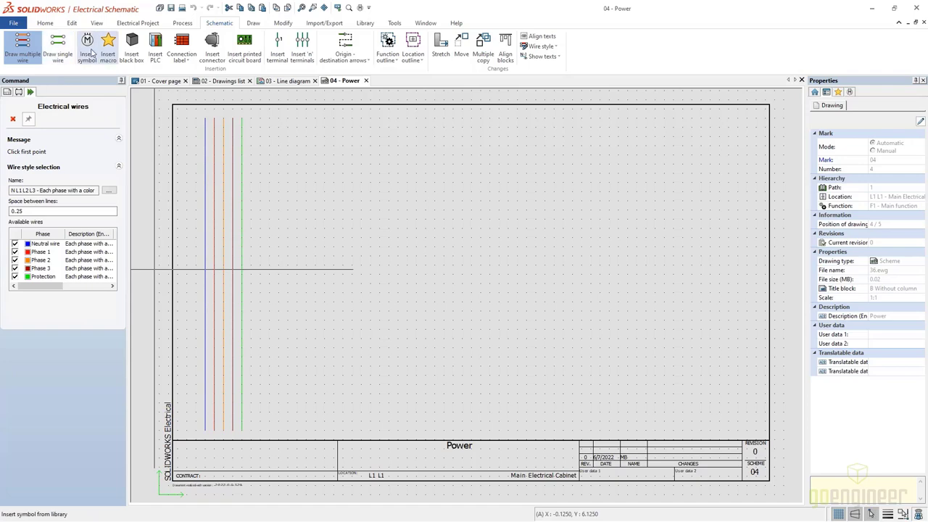
- Insert the 4 poles disconnector-fuse from Fuses, Disconnectors, rotated across the wires near the top
{"action": "left_click", "coordinate": [87, 45]}
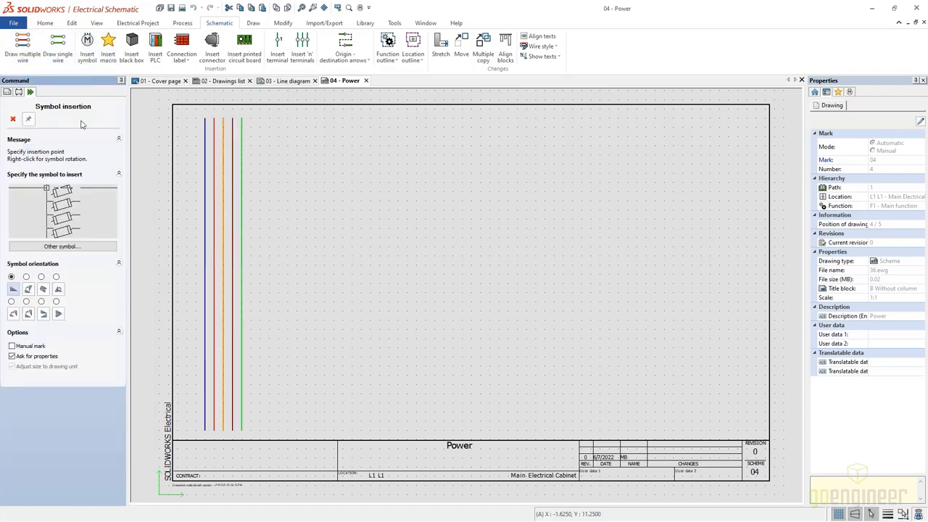
{"action": "left_click", "coordinate": [72, 247]}
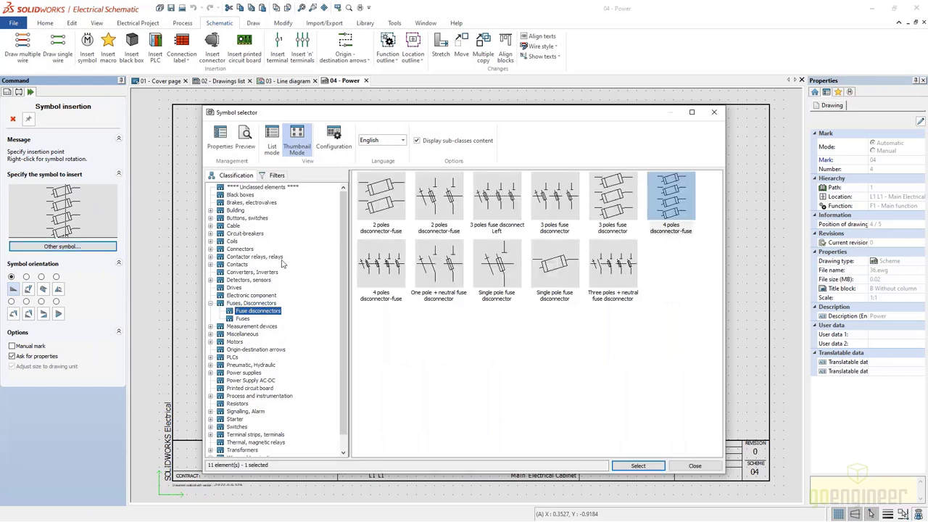
{"action": "left_click", "coordinate": [244, 219]}
{"action": "scroll", "coordinate": [251, 348], "scroll_direction": "down", "scroll_amount": 1}
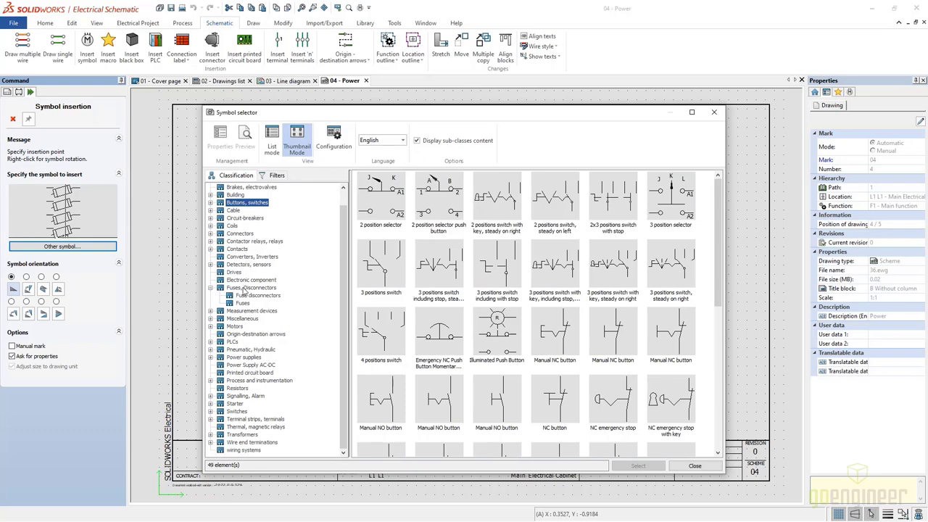
{"action": "left_click", "coordinate": [244, 288]}
{"action": "left_click", "coordinate": [661, 271]}
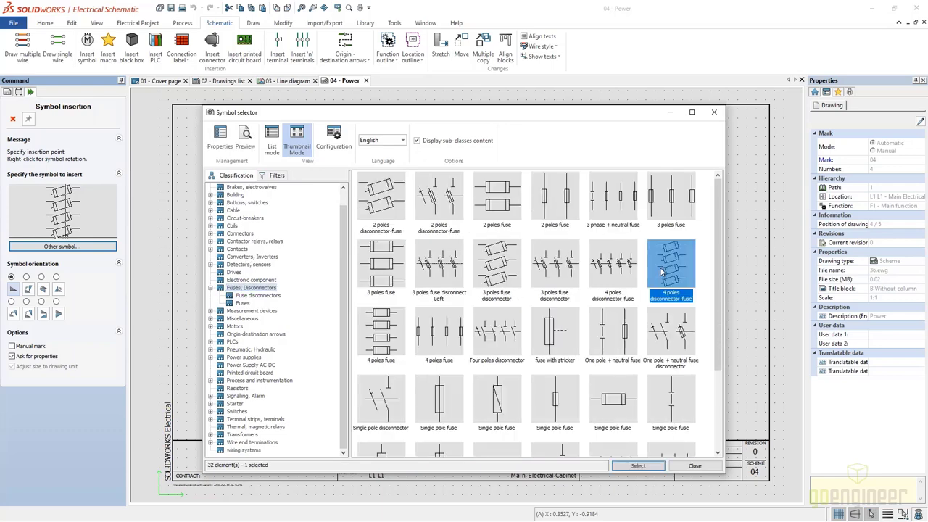
{"action": "left_click", "coordinate": [638, 466]}
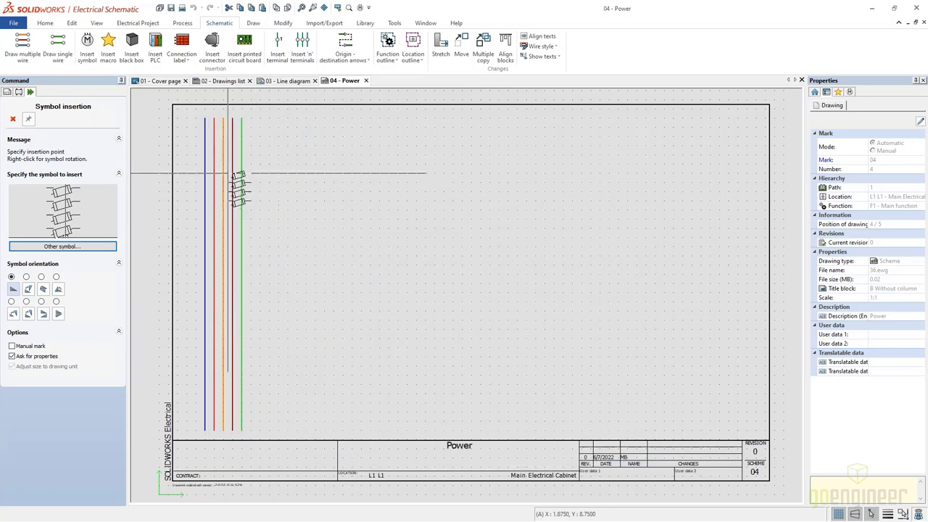
{"action": "right_click", "coordinate": [227, 173]}
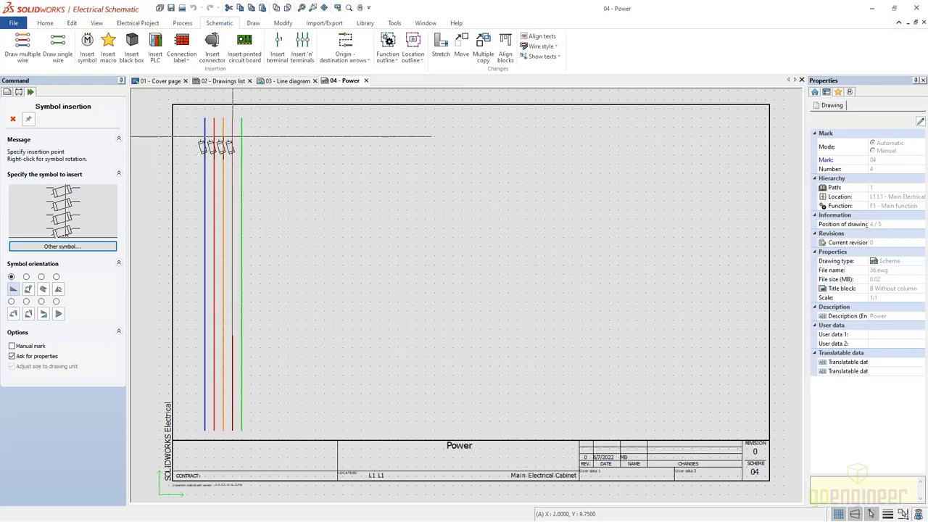
{"action": "left_click", "coordinate": [232, 135]}
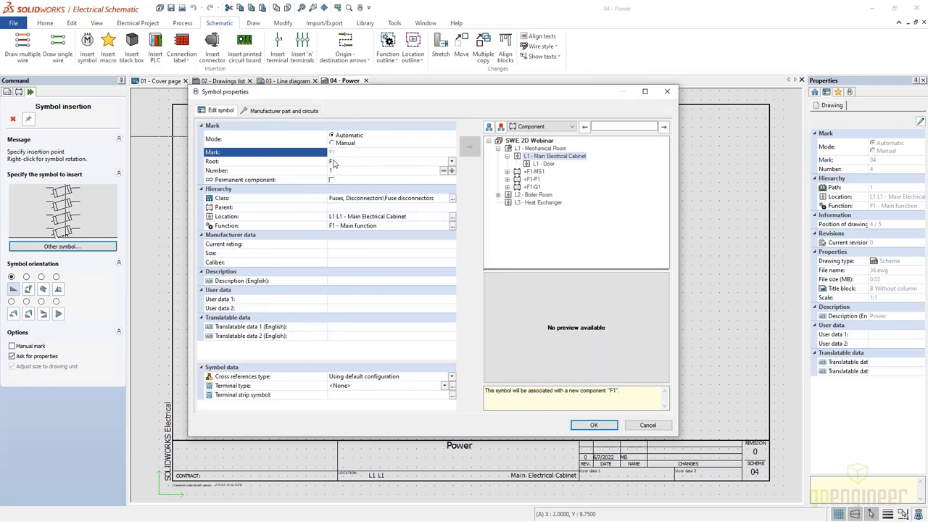
- Search manufacturer parts with Reference filter gv2m, which finds nothing
{"action": "left_click", "coordinate": [281, 110]}
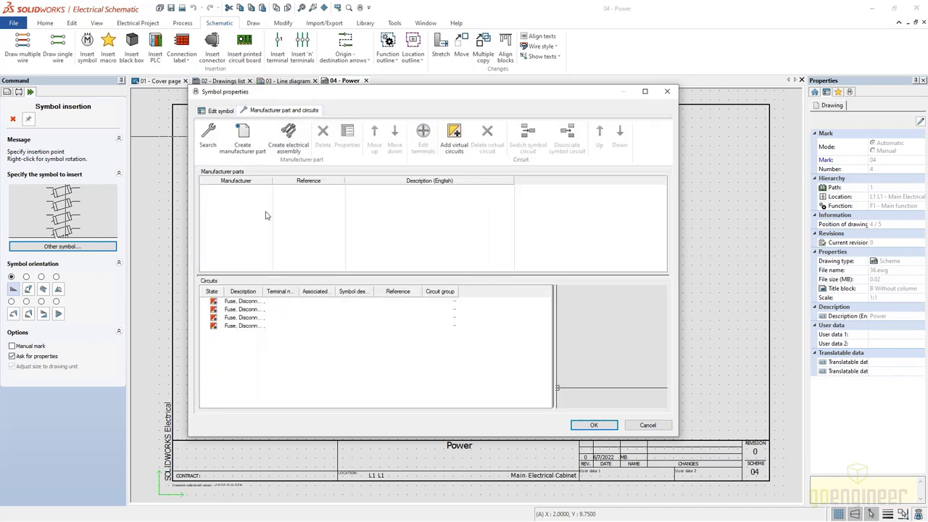
{"action": "left_click", "coordinate": [209, 141]}
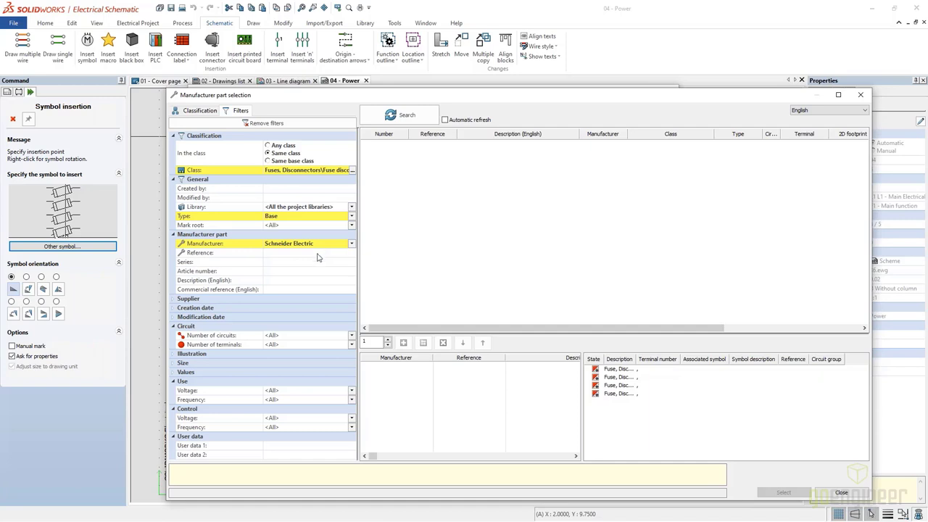
{"action": "left_click", "coordinate": [316, 255]}
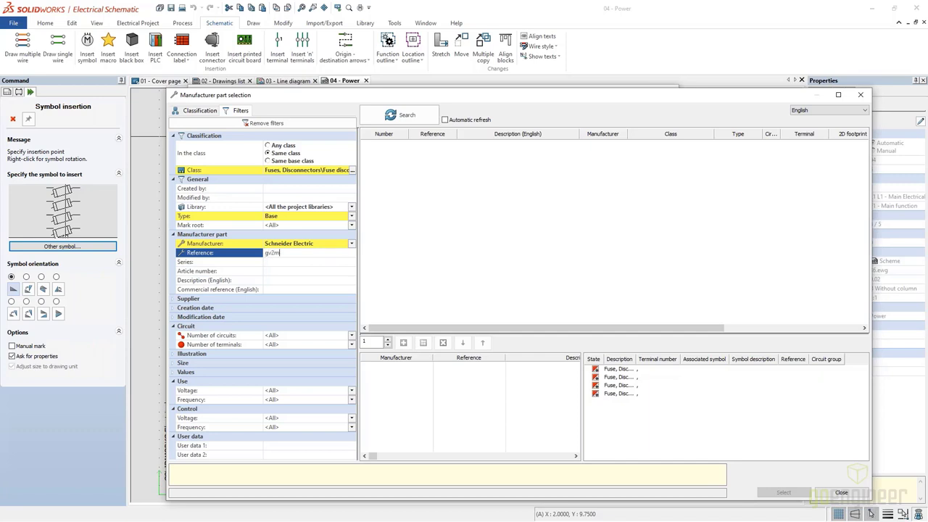
{"action": "type", "text": "gv2m"}
{"action": "left_click", "coordinate": [438, 111]}
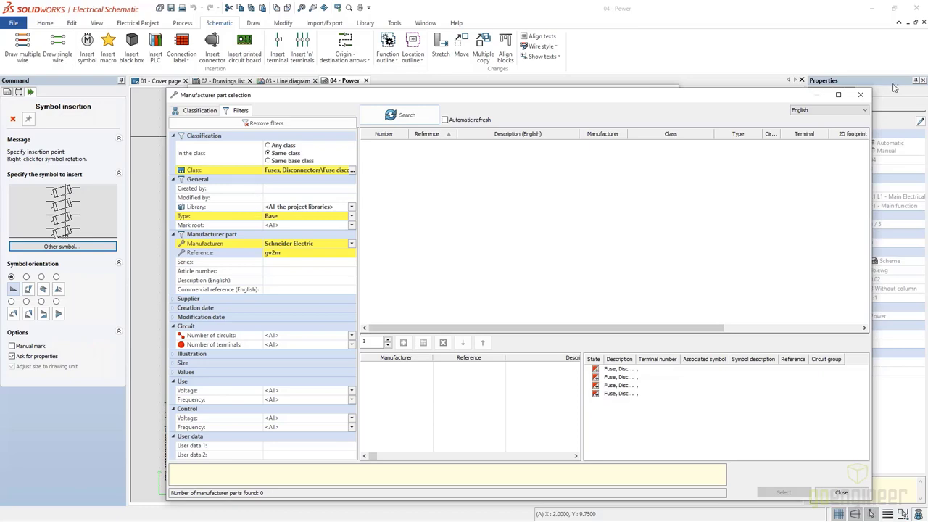
{"action": "left_click", "coordinate": [863, 96]}
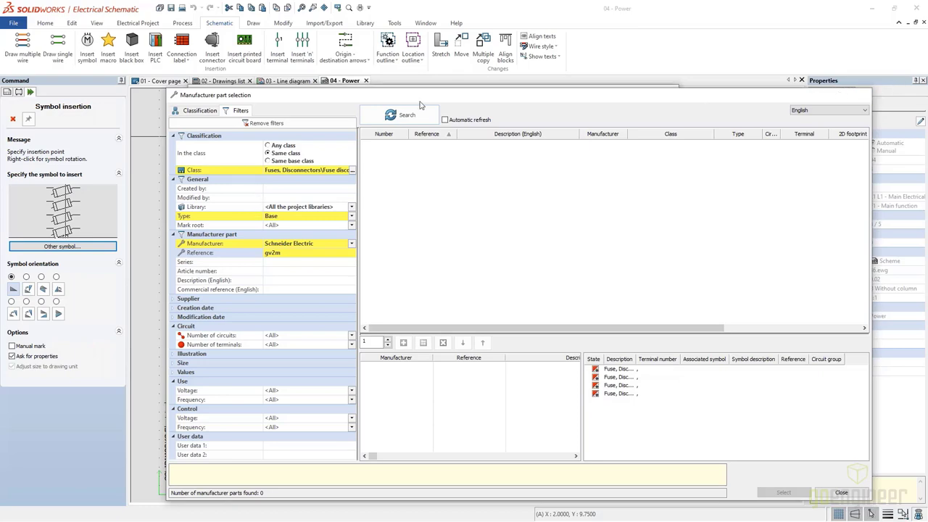
- Try linking the symbol to existing breaker =F1-Q1 and check its parts and circuits
{"action": "left_click", "coordinate": [217, 110]}
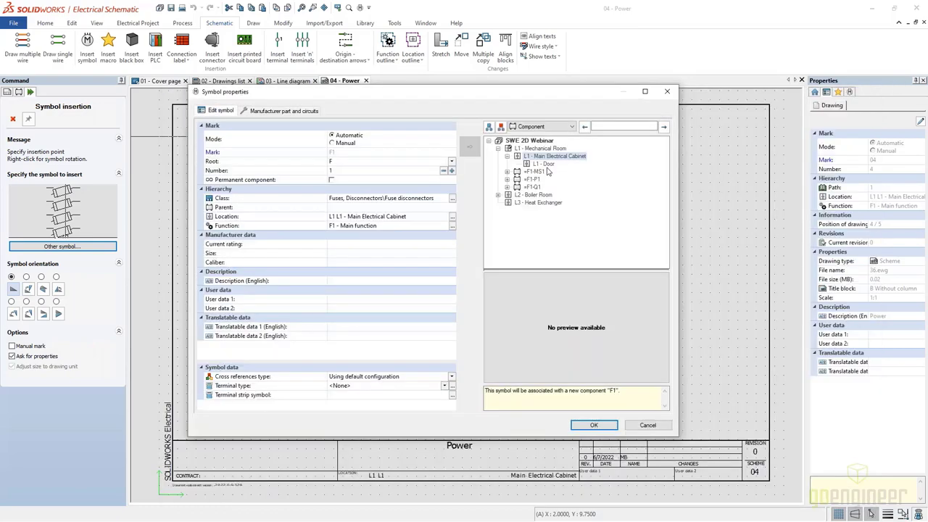
{"action": "left_click", "coordinate": [531, 187]}
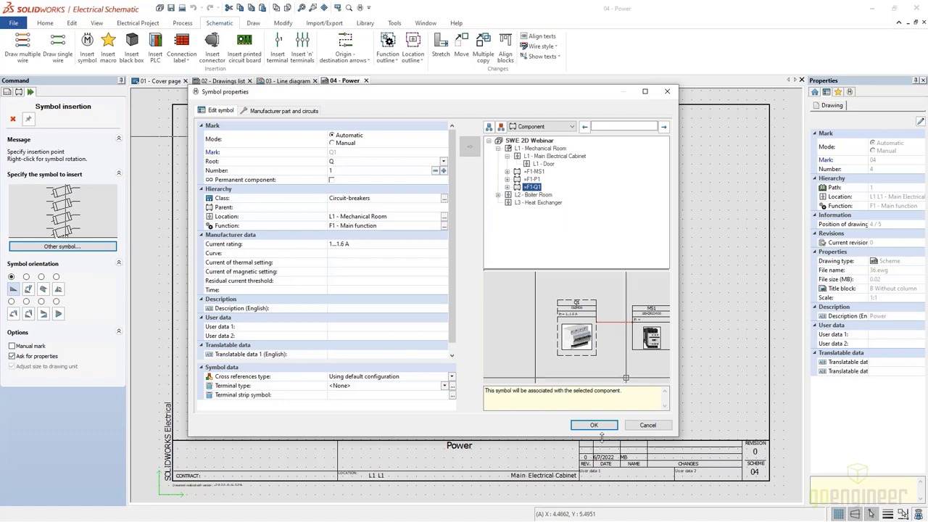
{"action": "left_click", "coordinate": [279, 110]}
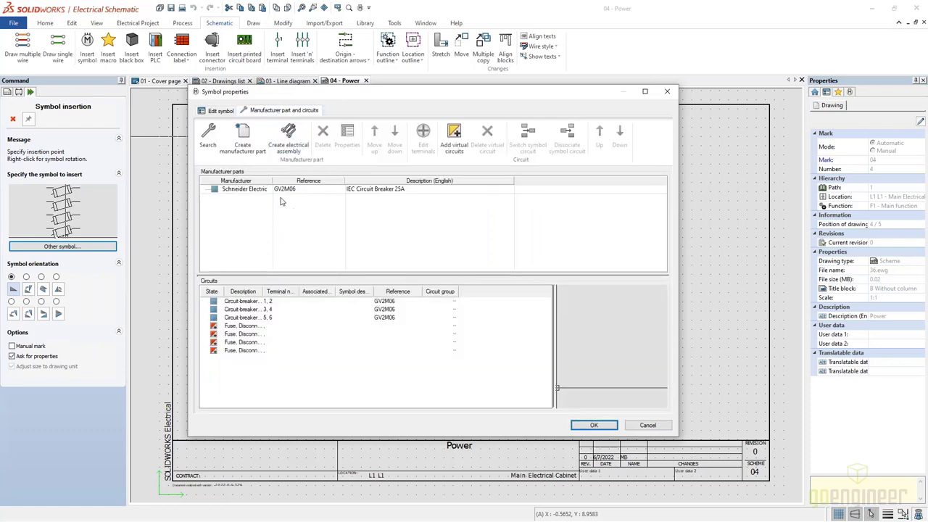
{"action": "left_click", "coordinate": [219, 110]}
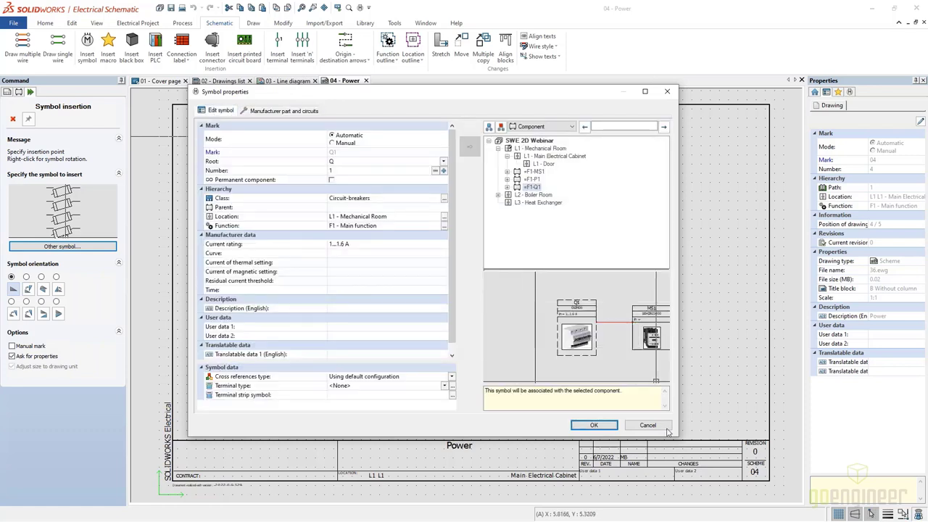
- Review parts again, select L1 - Mechanical Room, then close Symbol properties without applying
{"action": "left_click", "coordinate": [281, 110]}
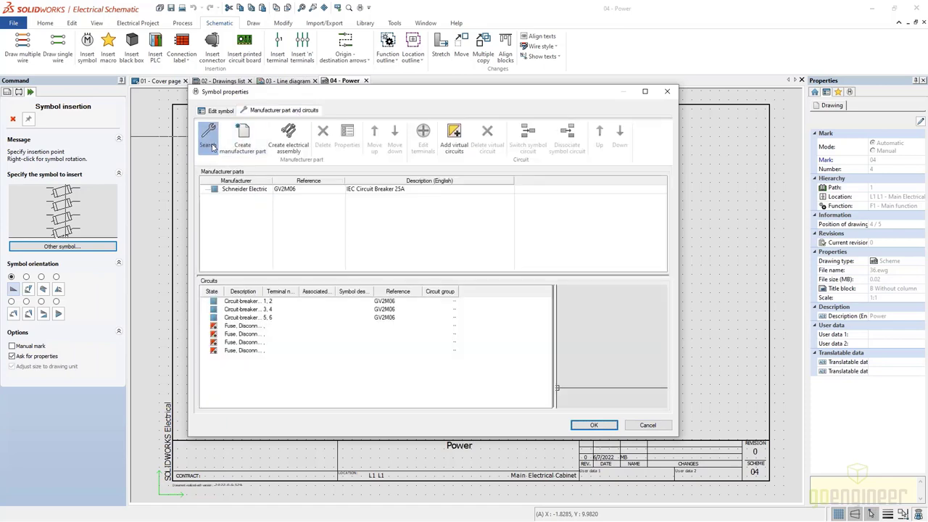
{"action": "left_click", "coordinate": [209, 139]}
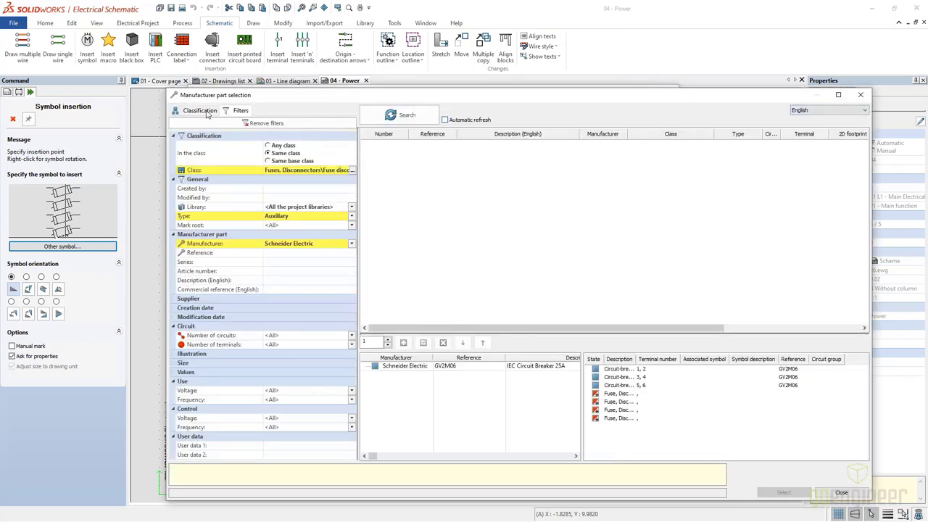
{"action": "left_click", "coordinate": [861, 94]}
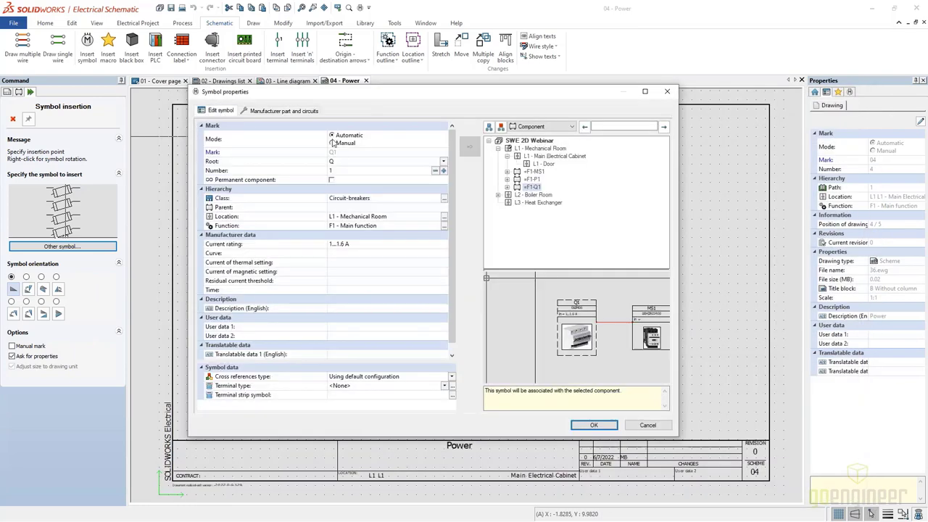
{"action": "left_click", "coordinate": [535, 149]}
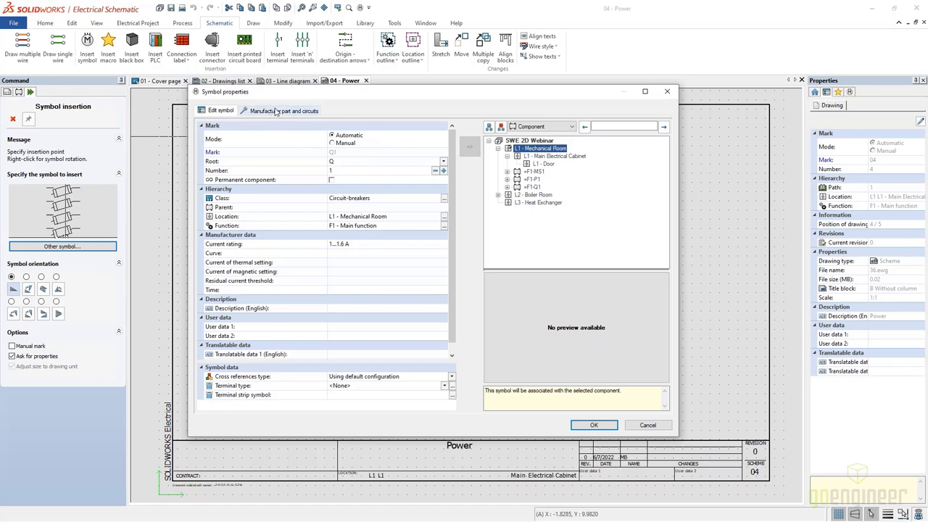
{"action": "left_click", "coordinate": [280, 111]}
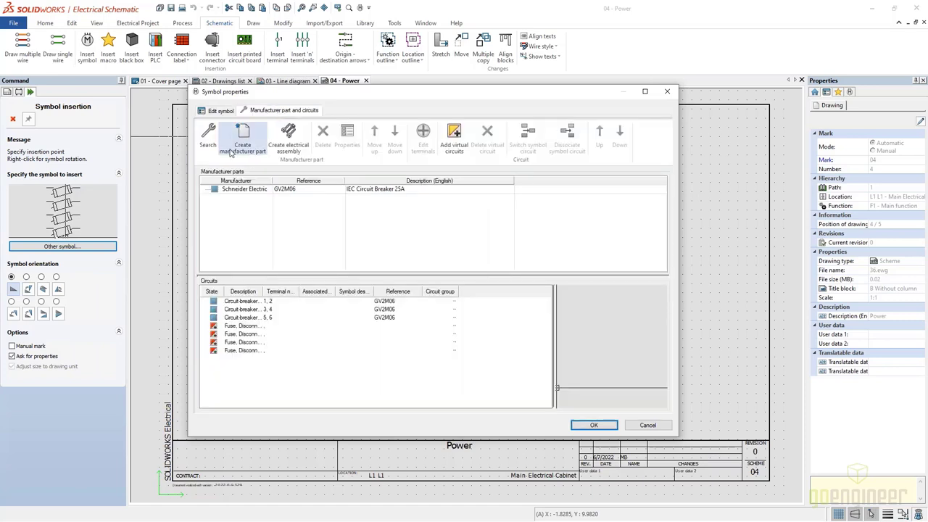
{"action": "left_click", "coordinate": [667, 91]}
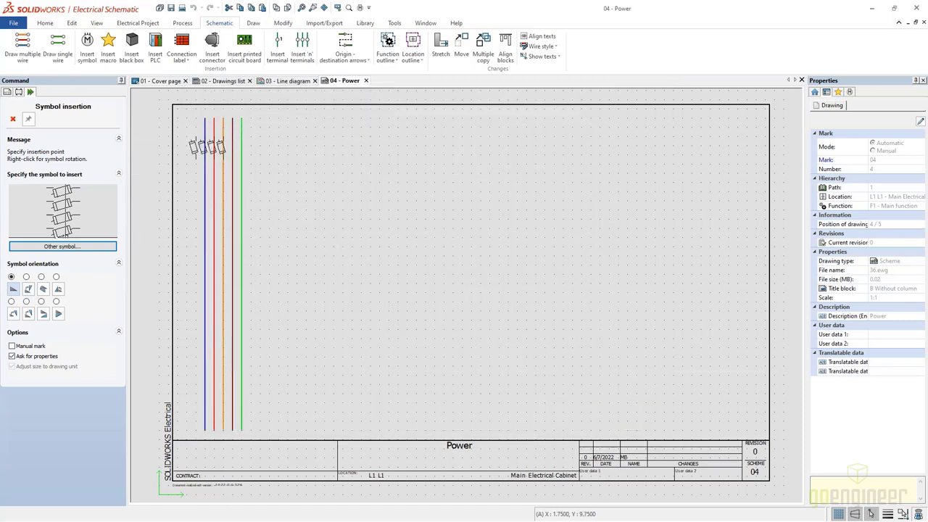
- Place the fuse again and search manufacturer parts filtered to 4 circuits
{"action": "left_click", "coordinate": [232, 136]}
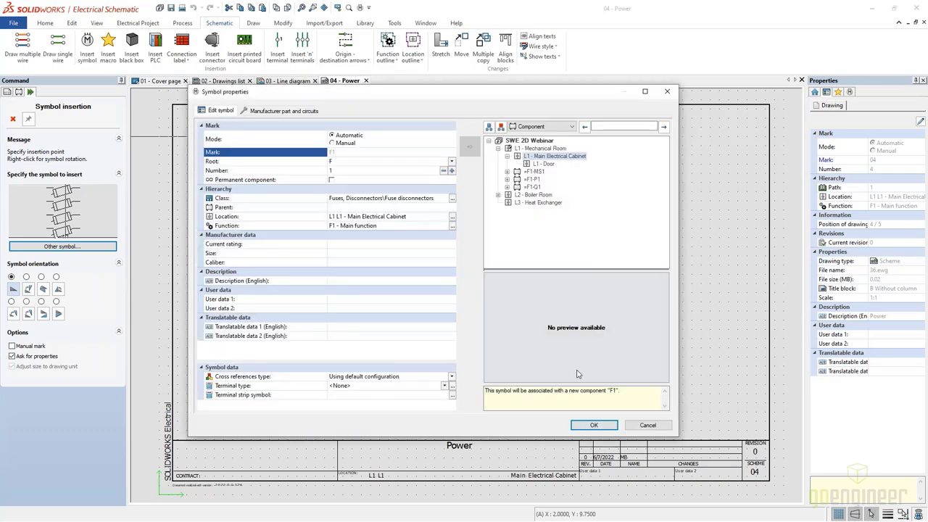
{"action": "left_click", "coordinate": [294, 112]}
{"action": "left_click", "coordinate": [210, 138]}
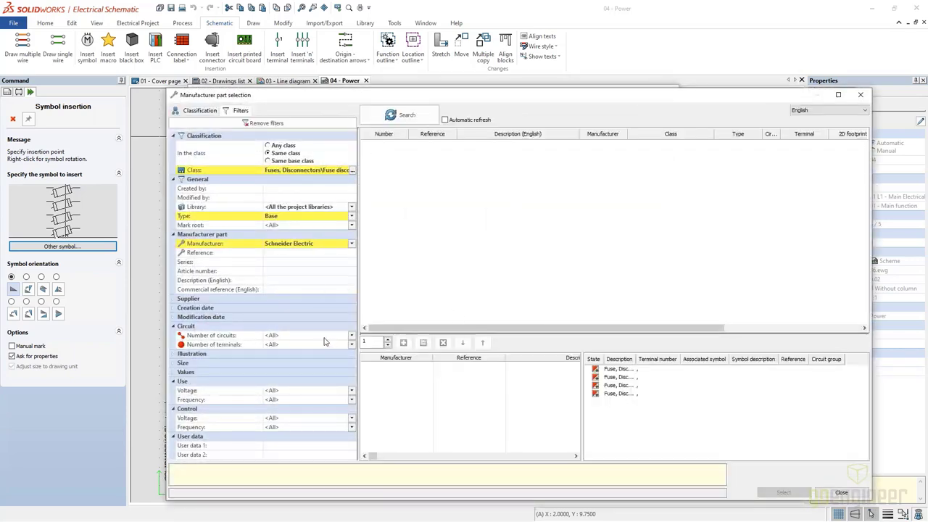
{"action": "left_click", "coordinate": [331, 337]}
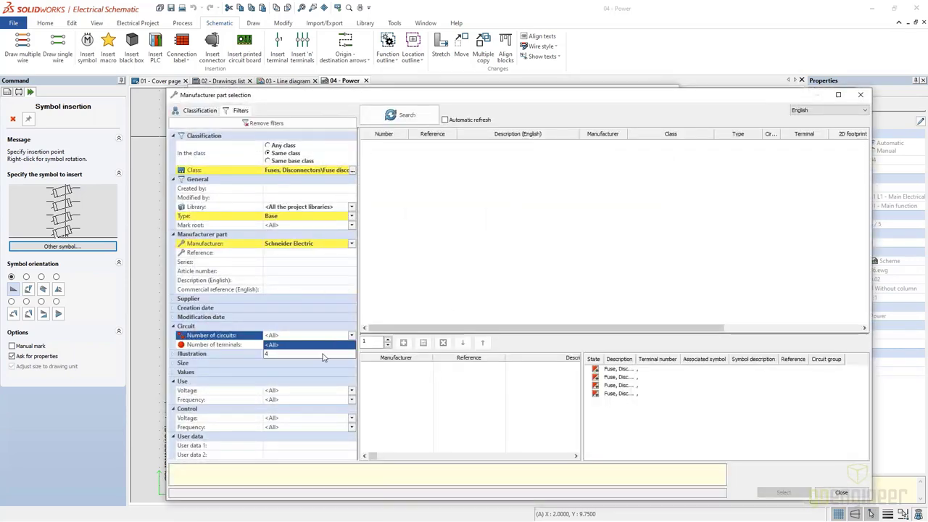
{"action": "left_click", "coordinate": [323, 355]}
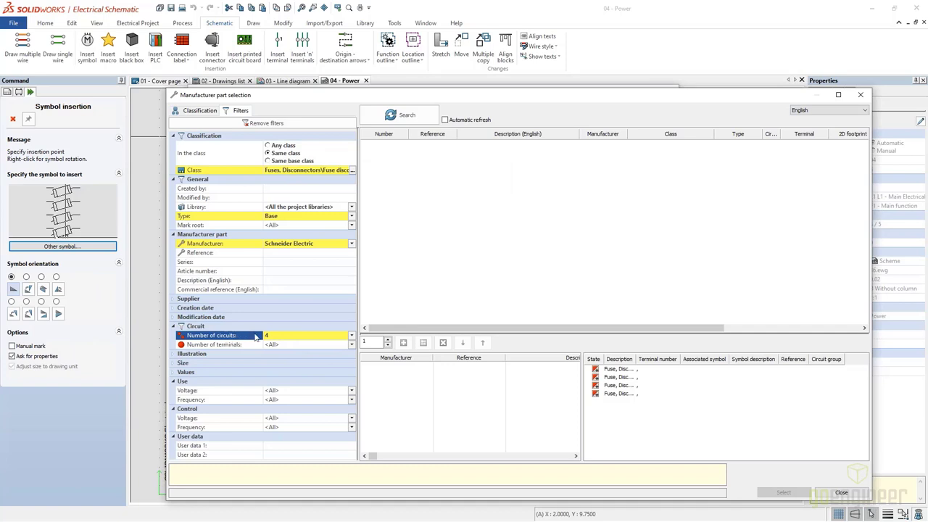
{"action": "left_click", "coordinate": [401, 115]}
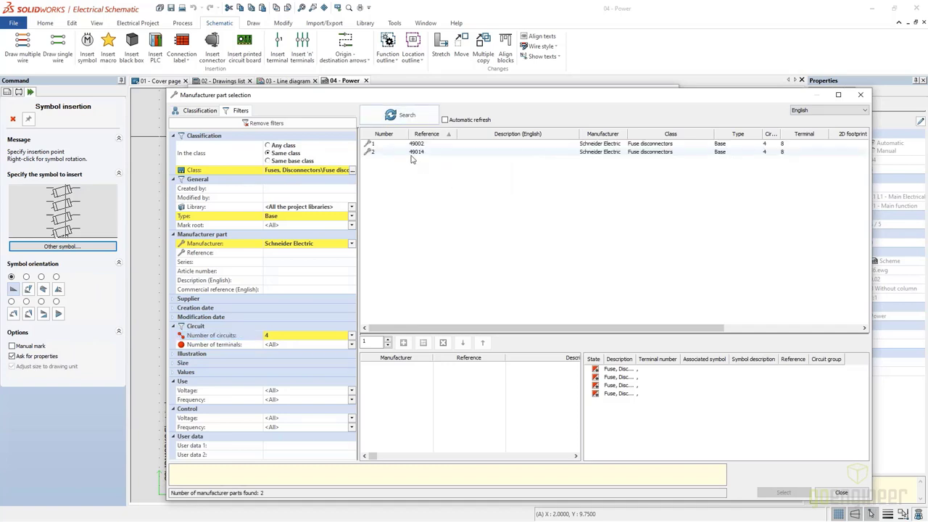
- Assign Schneider Electric part 49002 to the fuse disconnector and accept its properties
{"action": "left_click", "coordinate": [309, 248]}
{"action": "left_click", "coordinate": [421, 144]}
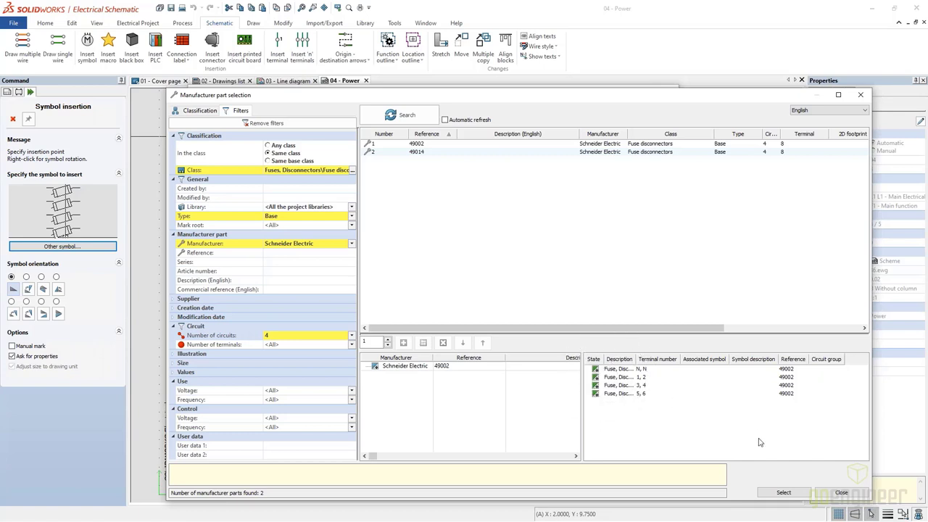
{"action": "left_click", "coordinate": [784, 492]}
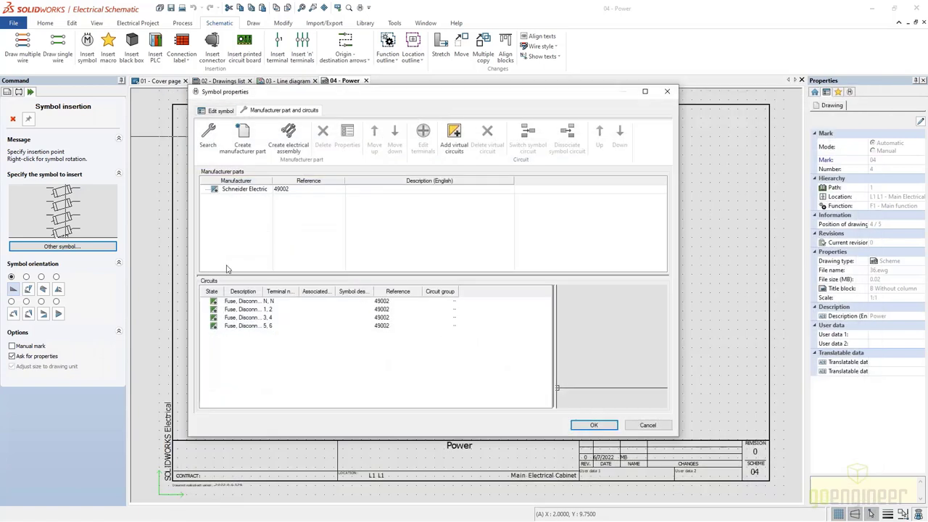
{"action": "left_click", "coordinate": [593, 425]}
- Place disconnector-fuse F1 on the vertical wires near the top left and view the whole sheet
{"action": "scroll", "coordinate": [223, 165], "scroll_direction": "up", "scroll_amount": 3}
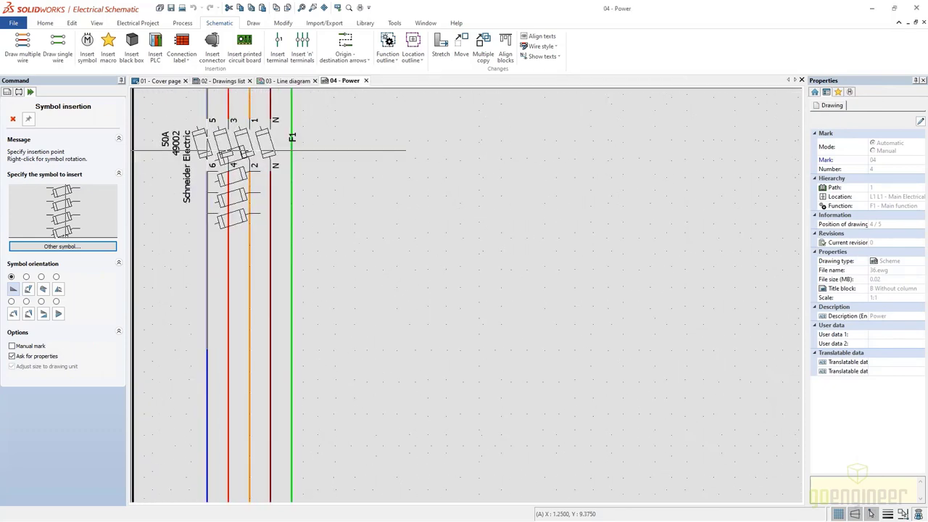
{"action": "left_click", "coordinate": [206, 150]}
{"action": "middle_click_drag", "start_coordinate": [304, 141], "coordinate": [365, 203]}
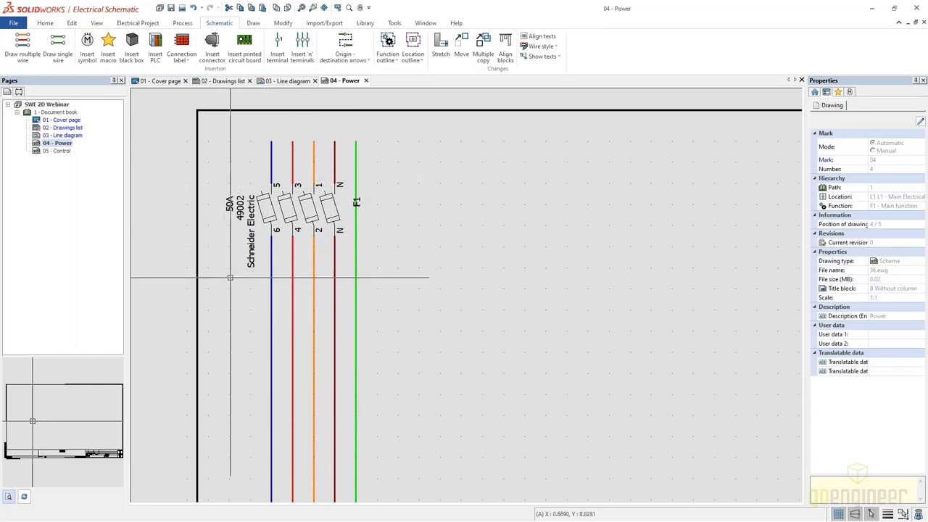
{"action": "left_click", "coordinate": [224, 214]}
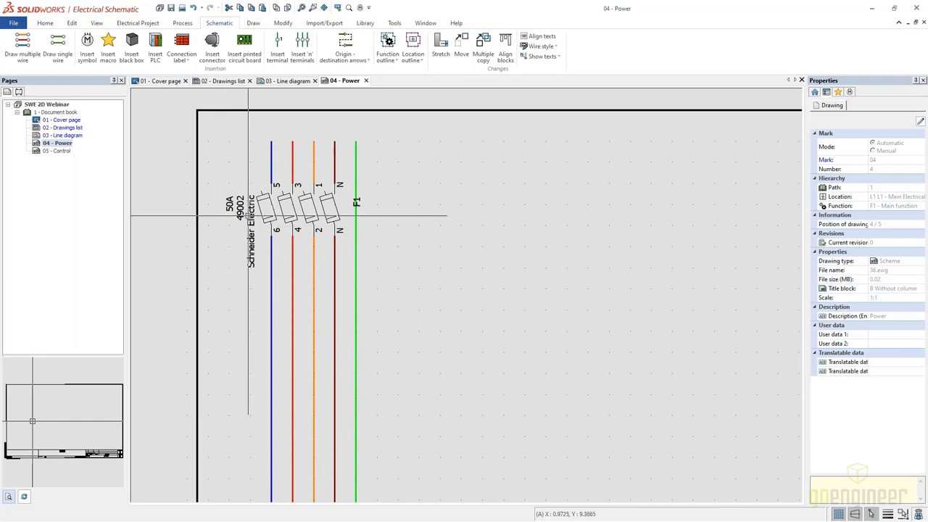
{"action": "left_click", "coordinate": [250, 214]}
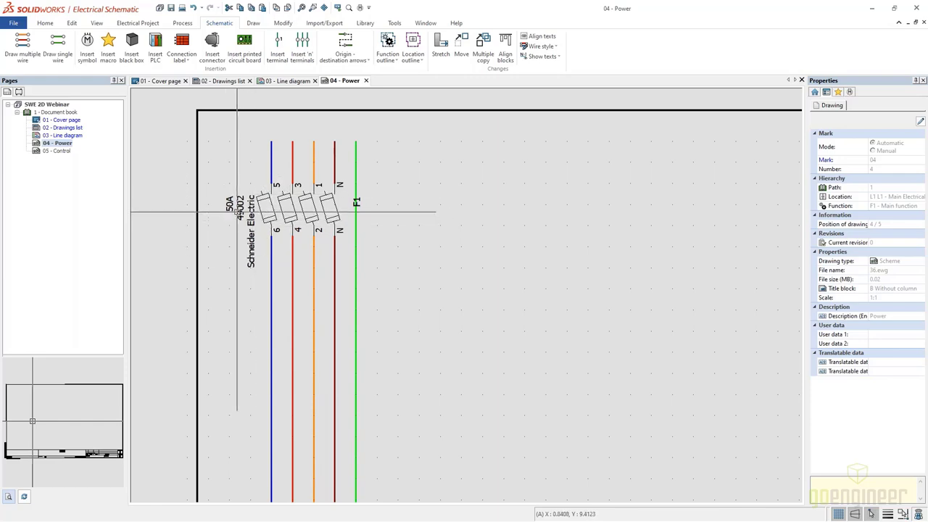
{"action": "scroll", "coordinate": [238, 209], "scroll_direction": "down", "scroll_amount": 5}
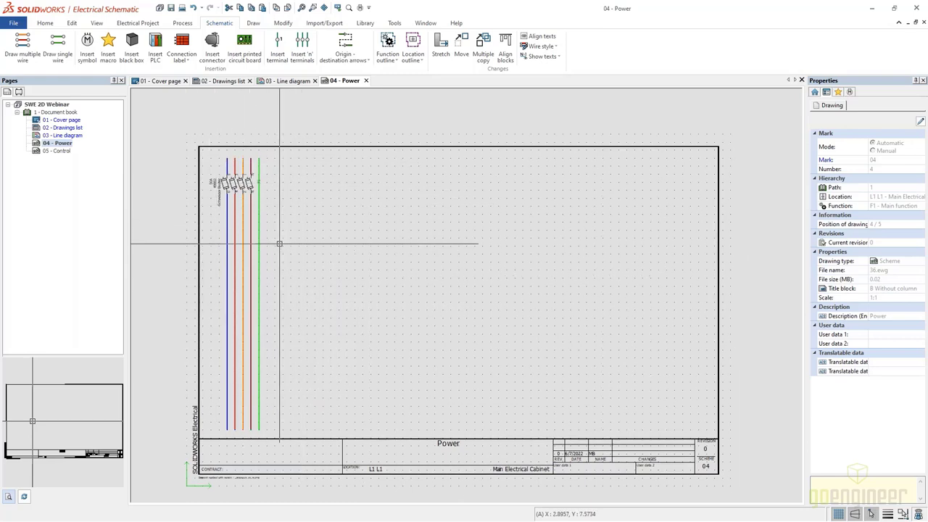
{"action": "scroll", "coordinate": [300, 166], "scroll_direction": "up", "scroll_amount": 1}
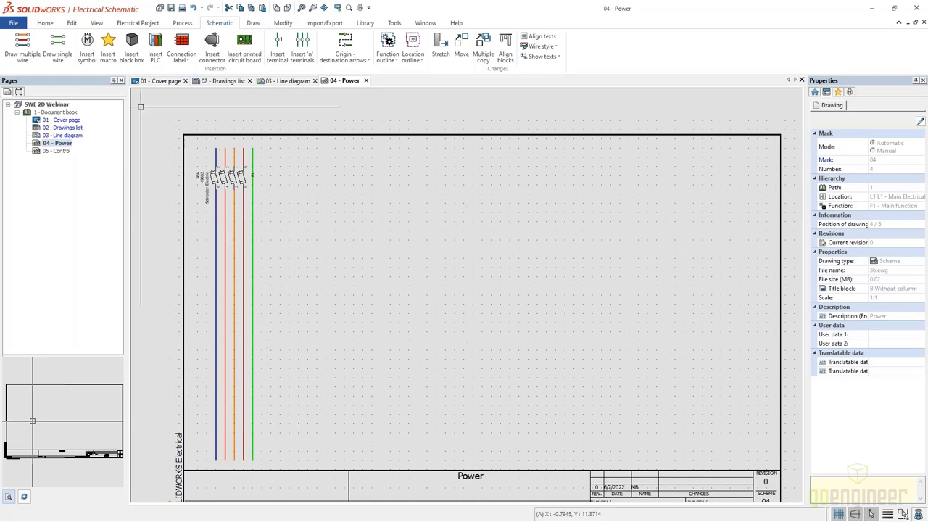
- Branch the three phases and protection wire (no neutral) off the risers with a bend running right
{"action": "left_click", "coordinate": [22, 47]}
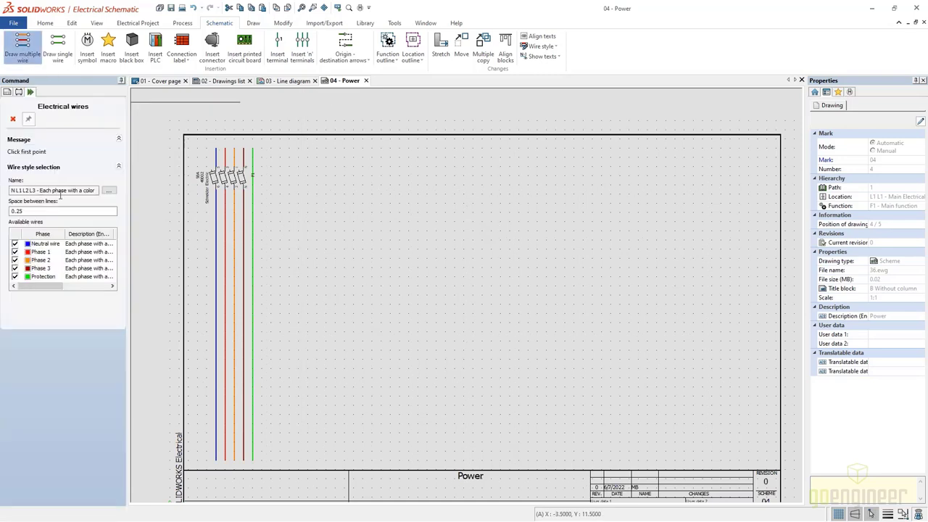
{"action": "left_click", "coordinate": [15, 243]}
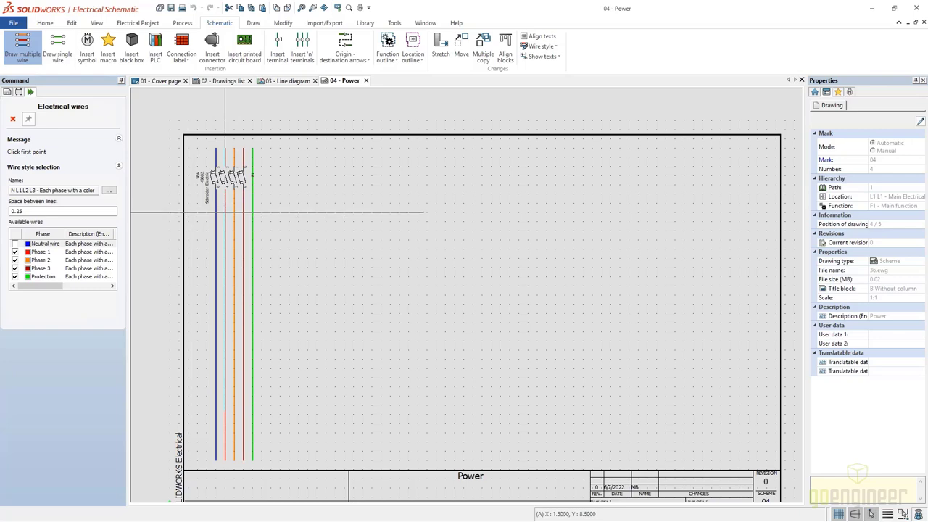
{"action": "left_click", "coordinate": [225, 213]}
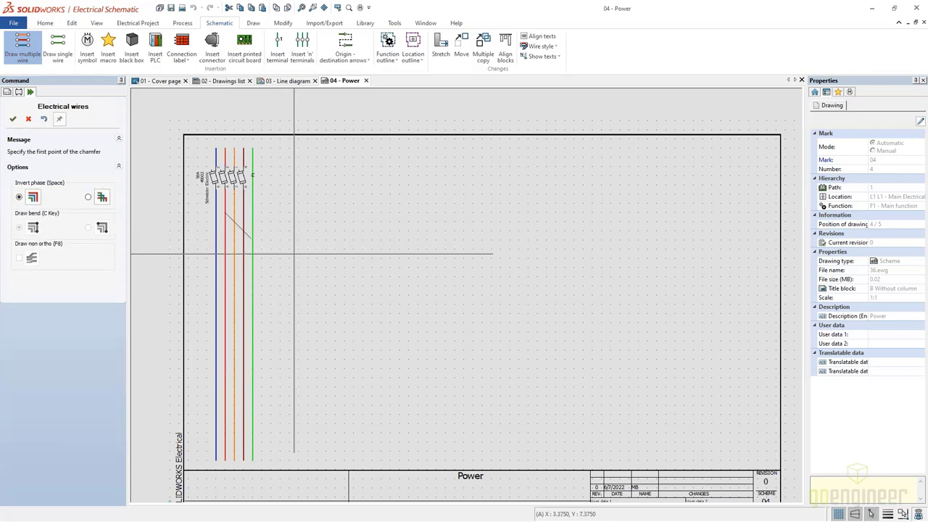
{"action": "left_click", "coordinate": [293, 250]}
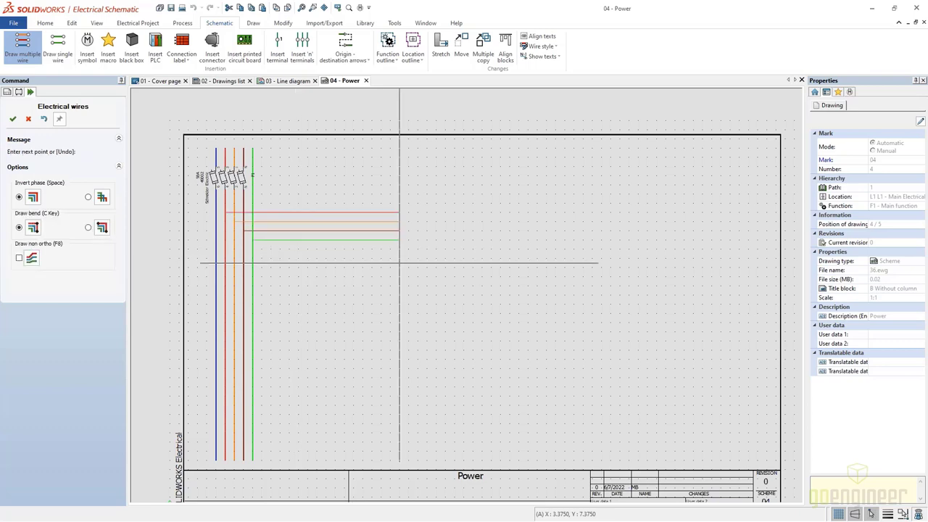
{"action": "right_click", "coordinate": [670, 272]}
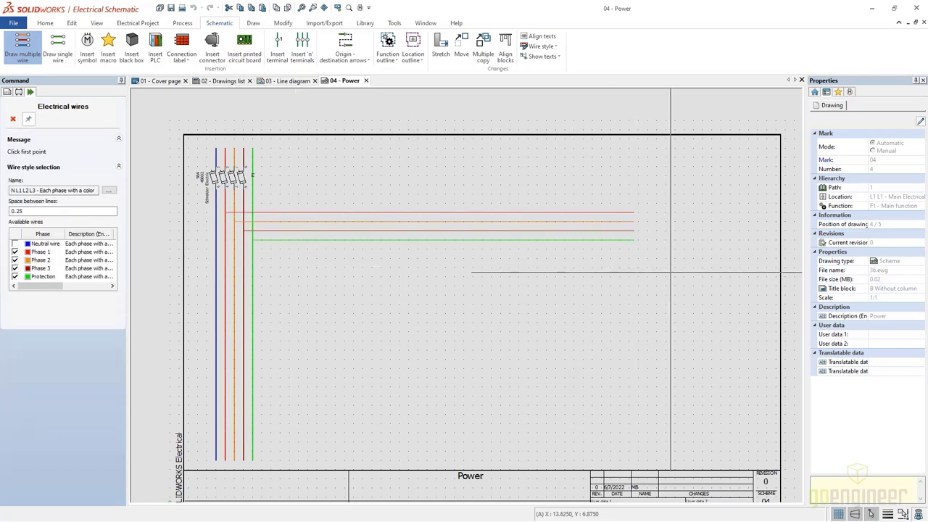
{"action": "left_click", "coordinate": [14, 119]}
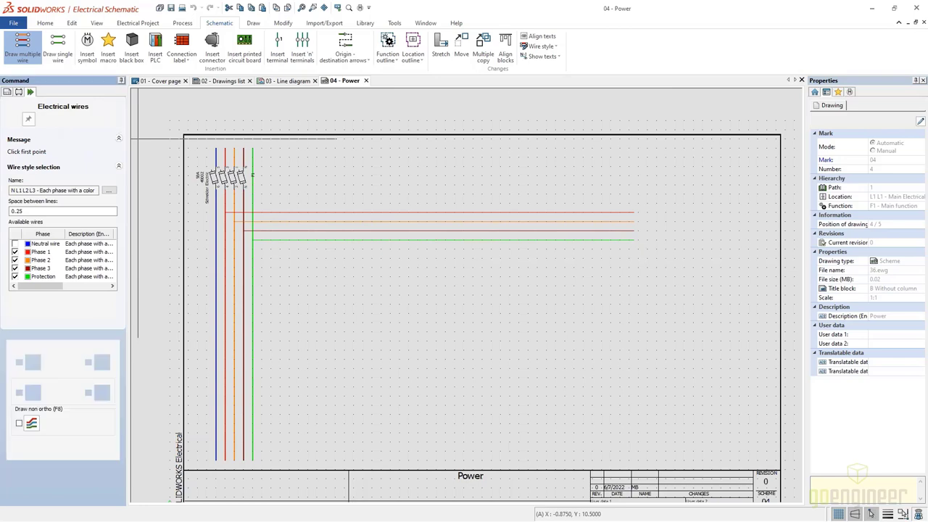
- Place a 3 phase motor from Motors at the wire ends, linked to =F1-P1 (P-100)
{"action": "left_click", "coordinate": [88, 51]}
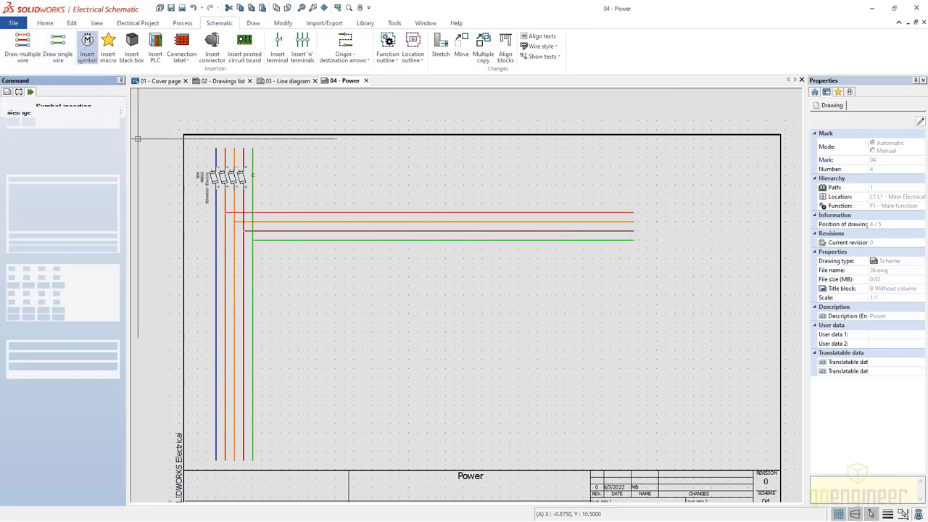
{"action": "left_click", "coordinate": [63, 247]}
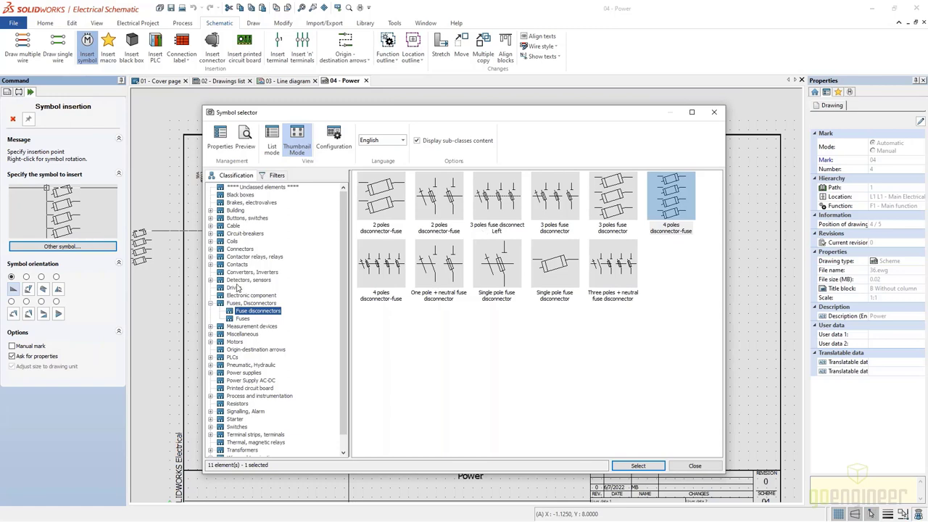
{"action": "left_click", "coordinate": [234, 341]}
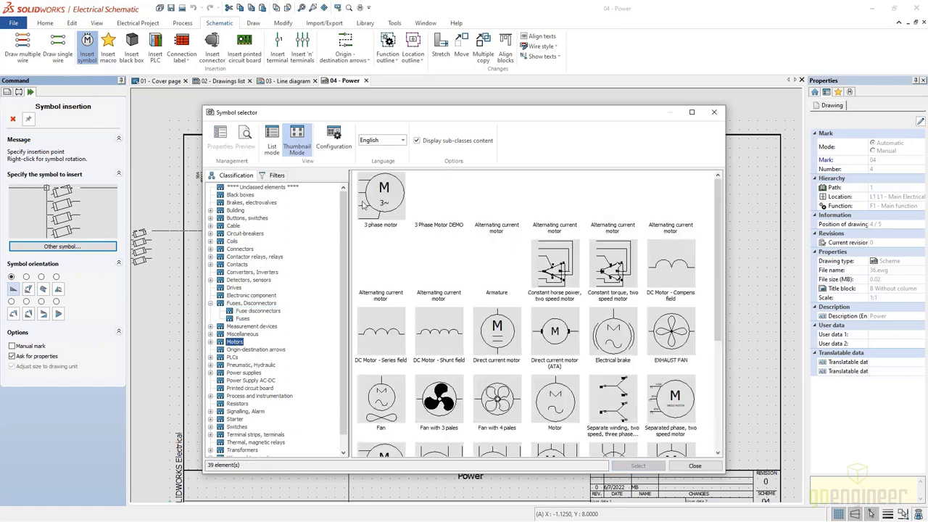
{"action": "left_click", "coordinate": [638, 466]}
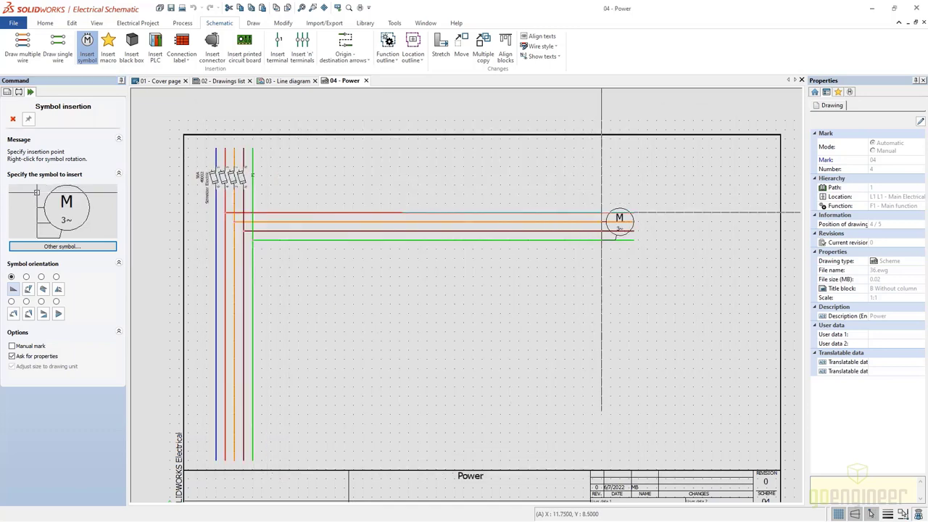
{"action": "left_click", "coordinate": [601, 213]}
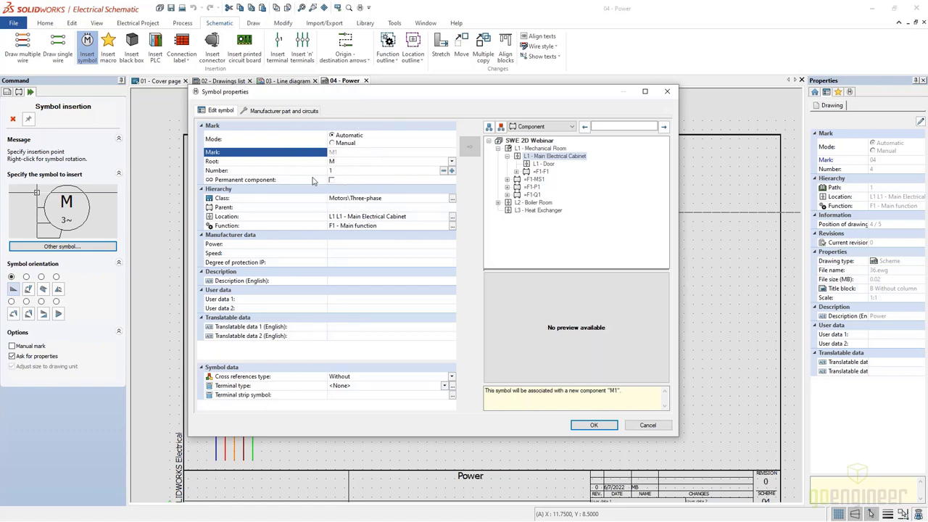
{"action": "left_click", "coordinate": [531, 187]}
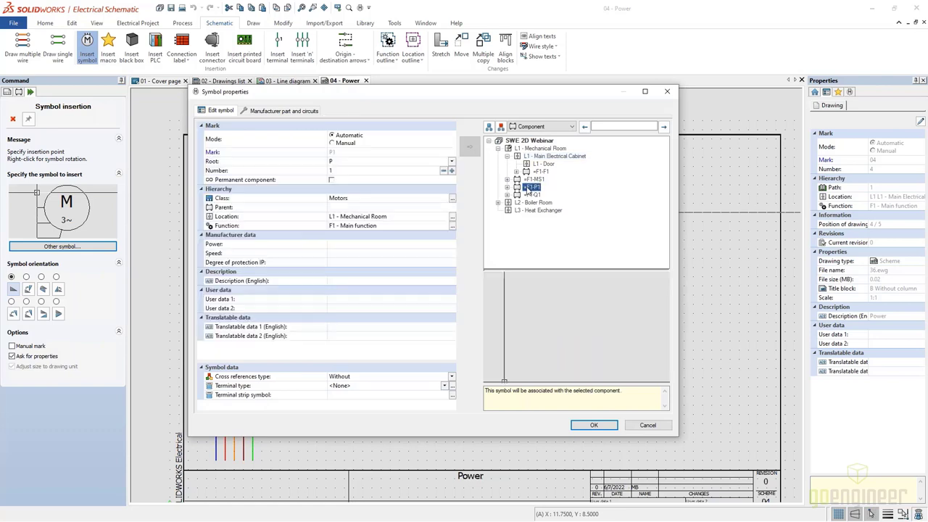
{"action": "left_click", "coordinate": [289, 112]}
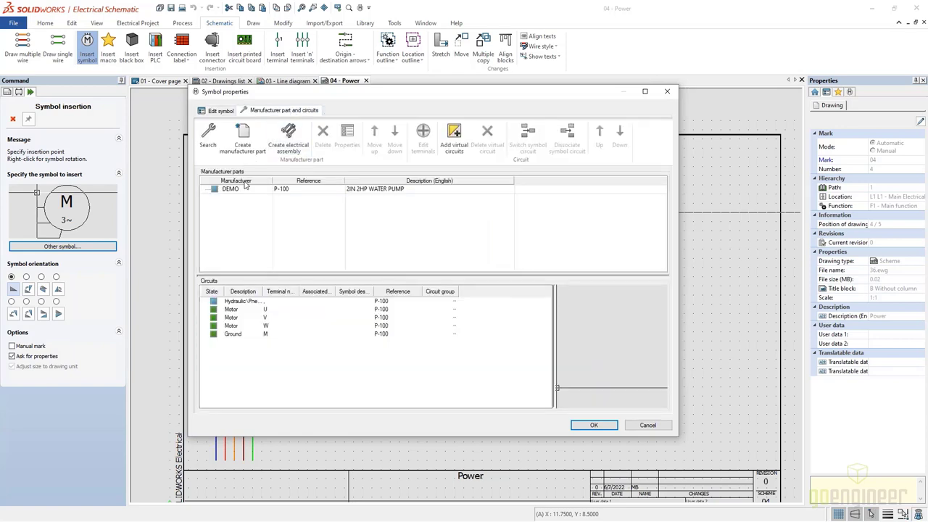
{"action": "left_click", "coordinate": [216, 110]}
{"action": "left_click", "coordinate": [593, 426]}
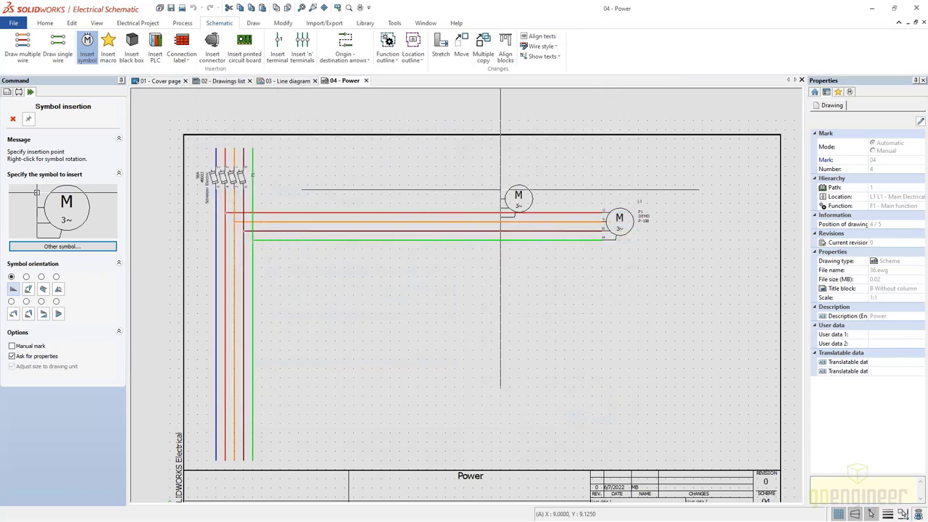
- End motor insertion and pick the three-pole circuit breaker from the Symbols palette's protection group
{"action": "key", "text": "Escape"}
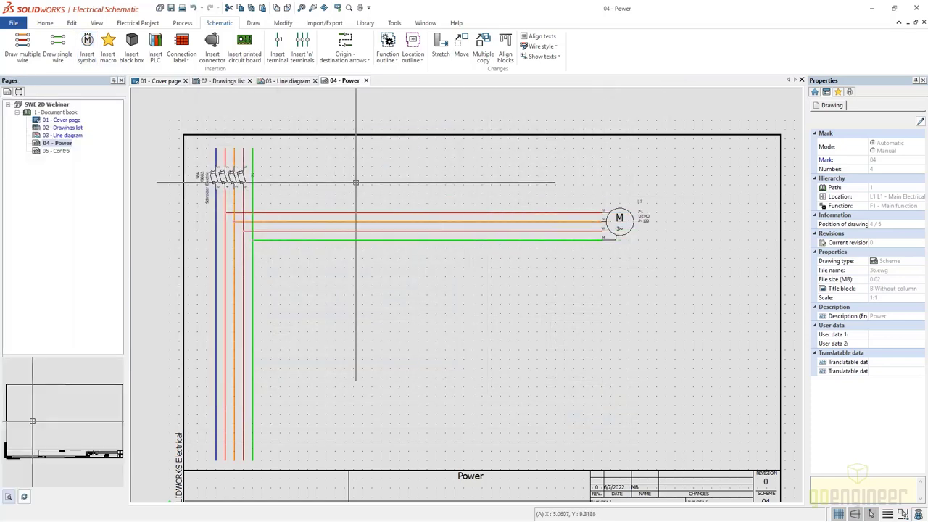
{"action": "scroll", "coordinate": [365, 206], "scroll_direction": "up", "scroll_amount": 1}
{"action": "middle_click_drag", "start_coordinate": [492, 253], "coordinate": [510, 244]}
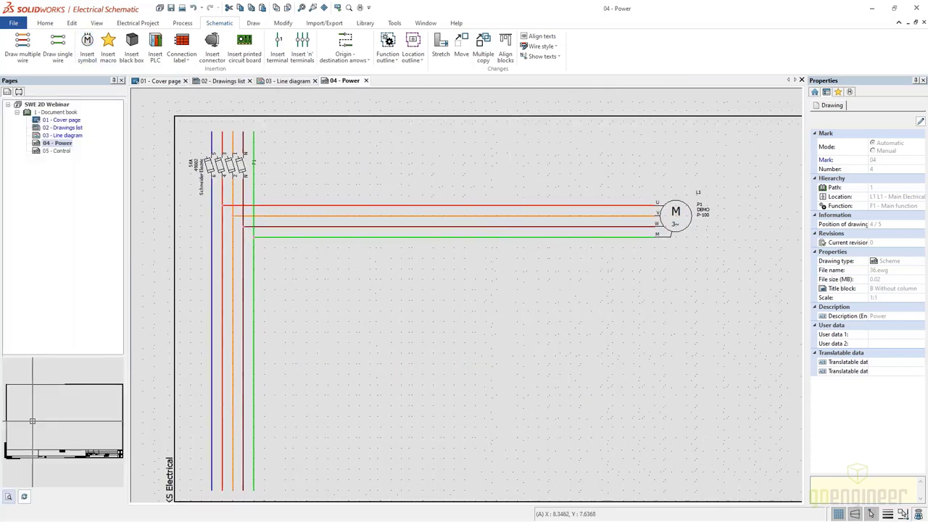
{"action": "left_click", "coordinate": [851, 92]}
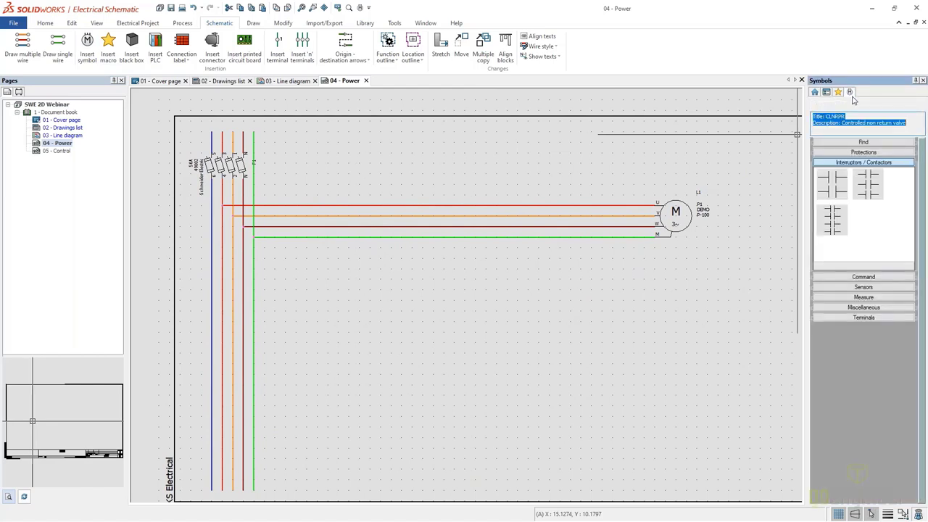
{"action": "left_click", "coordinate": [859, 153]}
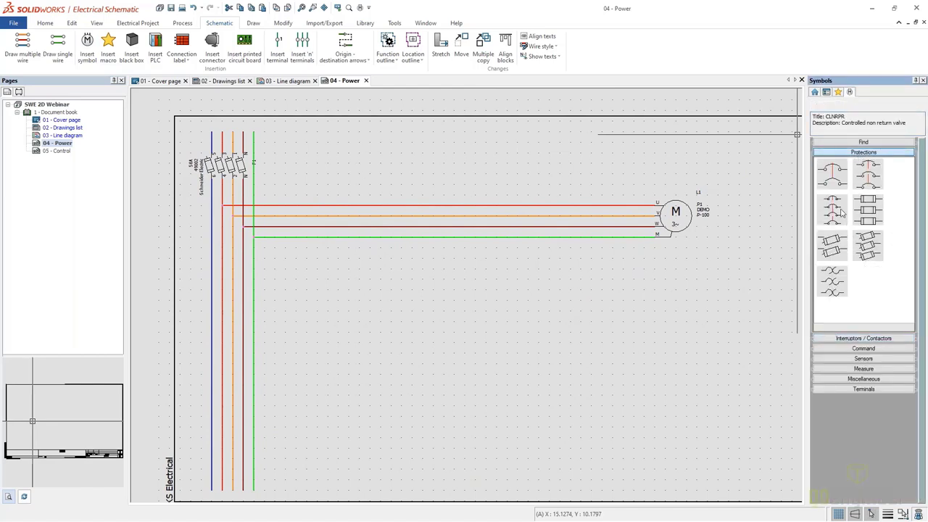
{"action": "left_click", "coordinate": [869, 177]}
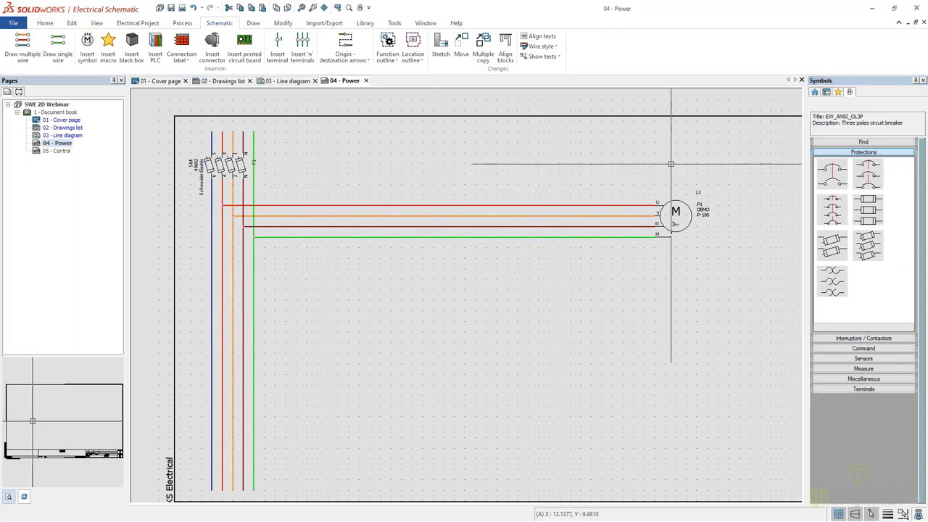
{"action": "double_click", "coordinate": [869, 182]}
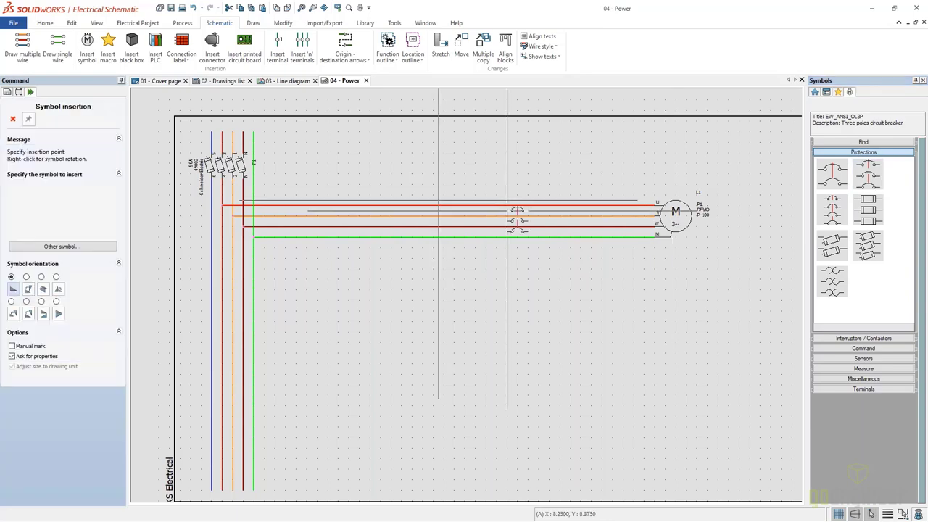
- Place the breaker on the phase wires, linked to existing =F1-Q1 (GV2M06), and confirm
{"action": "left_click", "coordinate": [333, 205]}
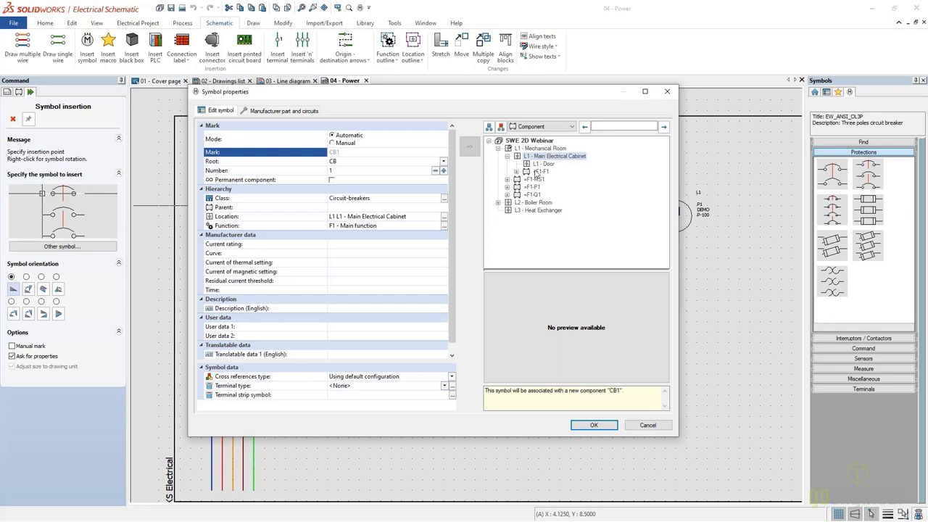
{"action": "left_click", "coordinate": [526, 196]}
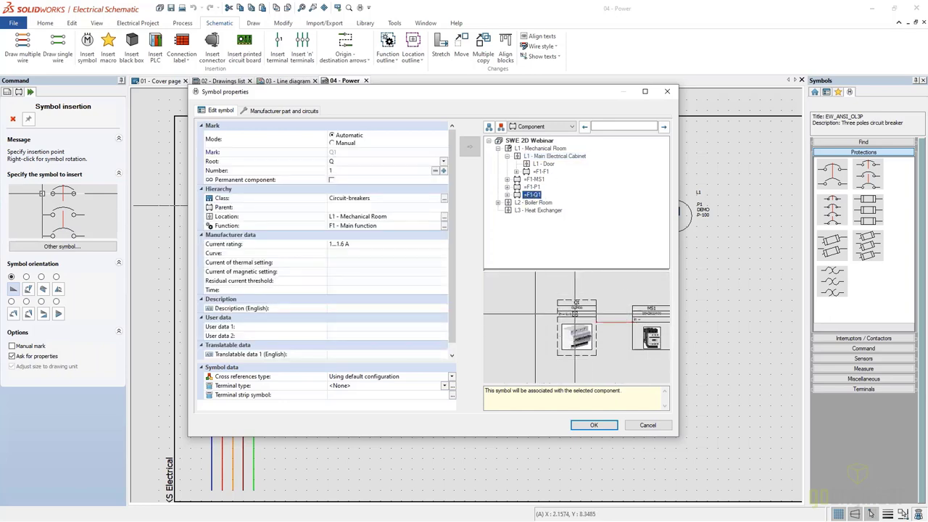
{"action": "scroll", "coordinate": [577, 305], "scroll_direction": "down", "scroll_amount": 2}
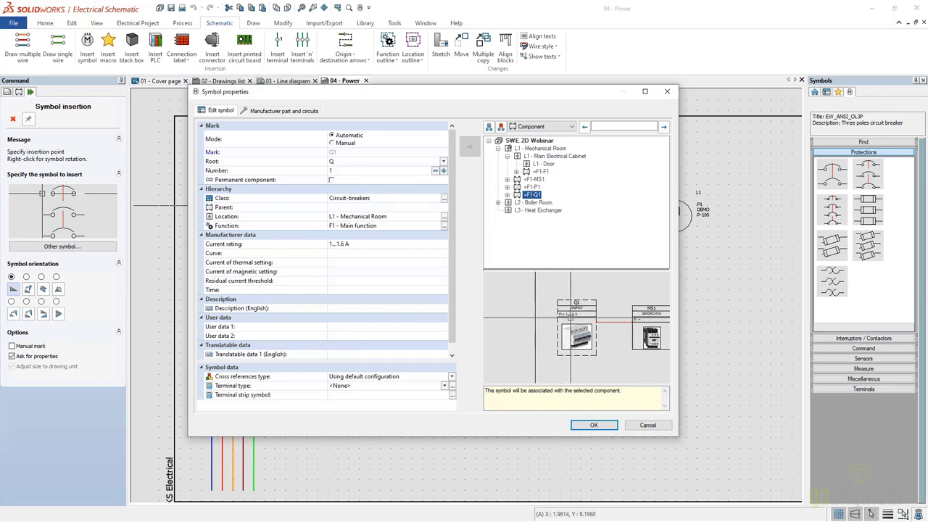
{"action": "scroll", "coordinate": [602, 341], "scroll_direction": "up", "scroll_amount": 2}
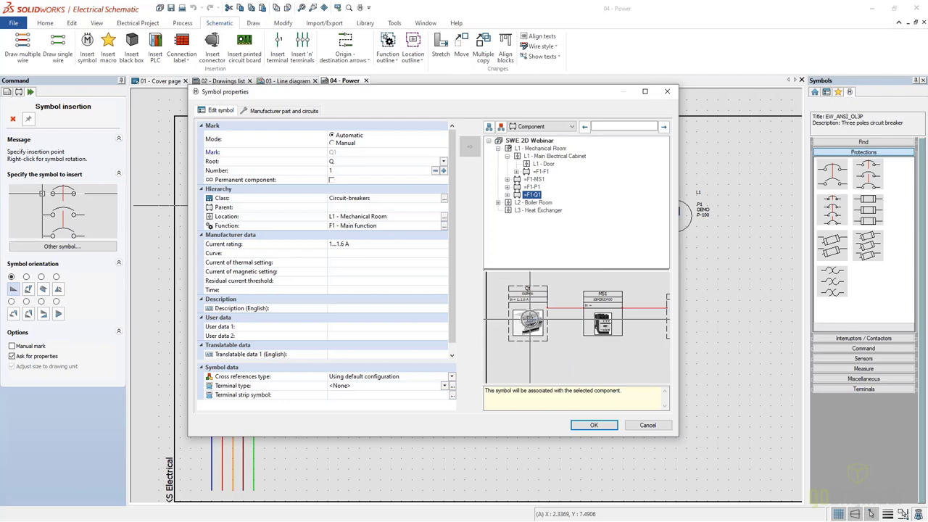
{"action": "left_click", "coordinate": [279, 110]}
{"action": "left_click", "coordinate": [226, 112]}
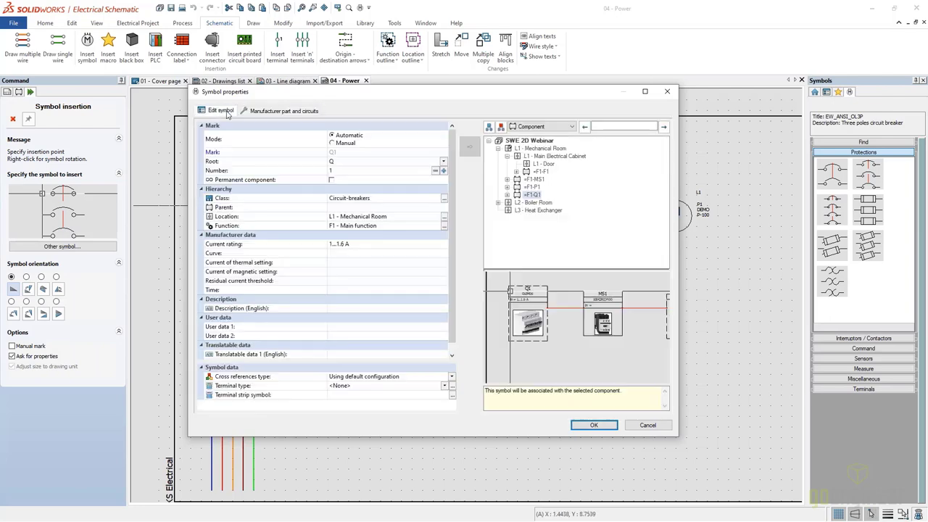
{"action": "left_click", "coordinate": [577, 425]}
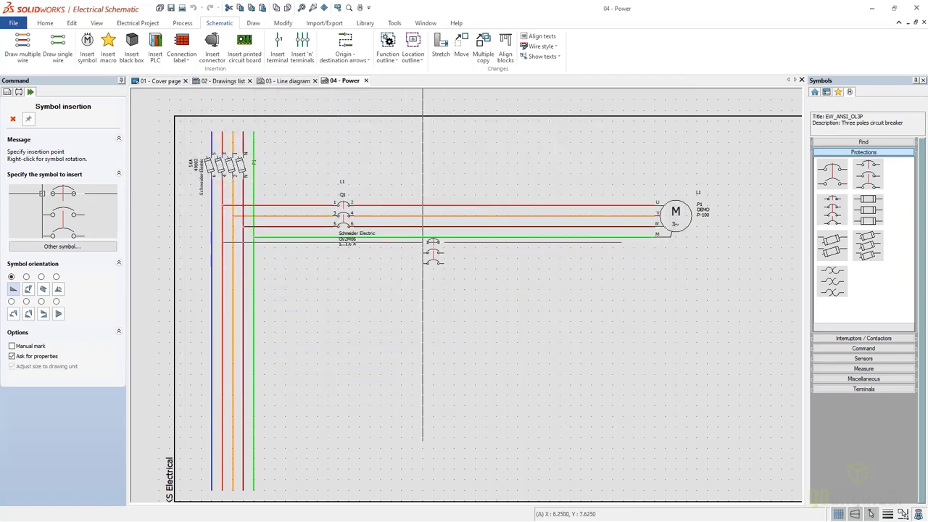
{"action": "key", "text": "Escape"}
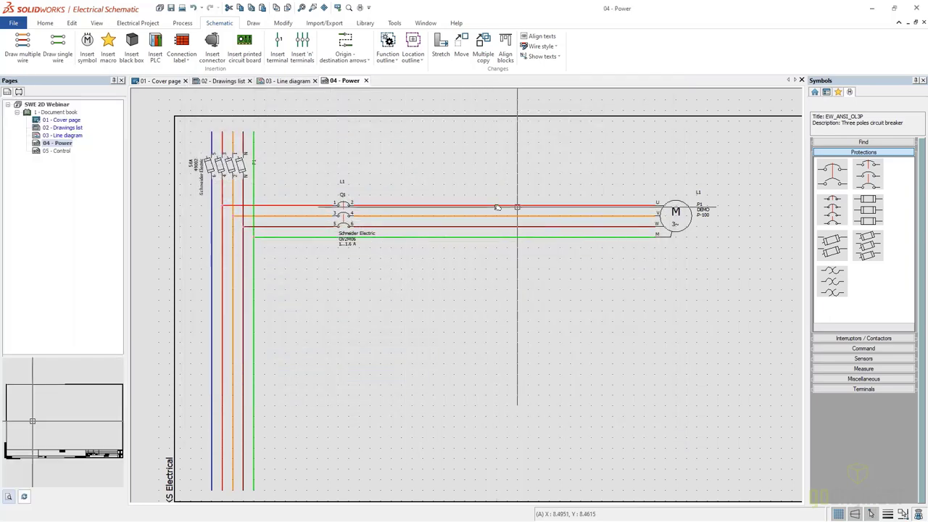
- Place a 3-pole normally open contact between Q1 and P1, linked to =F1-MS1 (100-C09ZJ400)
{"action": "left_click", "coordinate": [866, 338]}
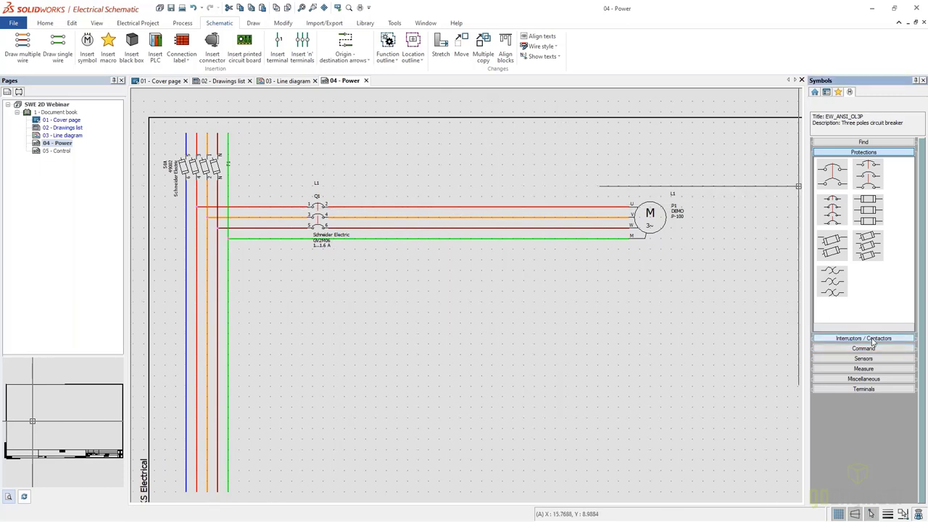
{"action": "left_click", "coordinate": [870, 184]}
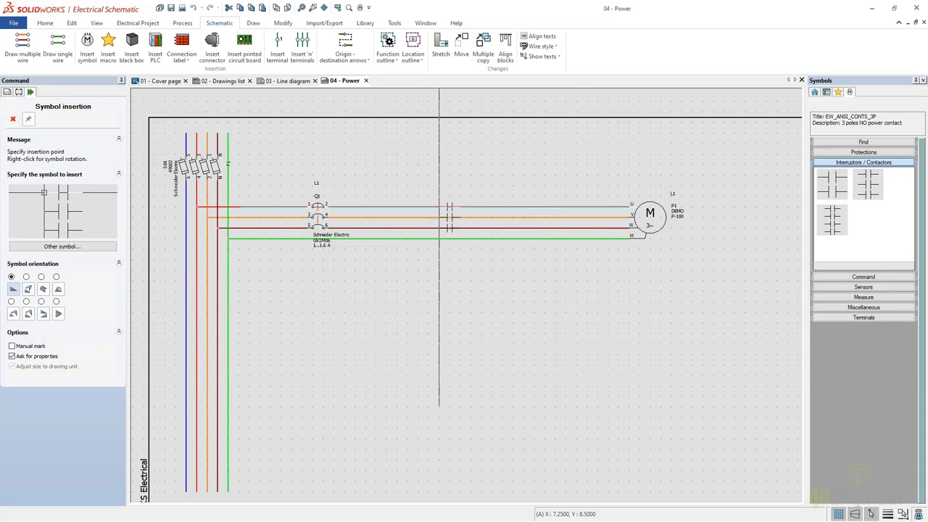
{"action": "left_click", "coordinate": [434, 207]}
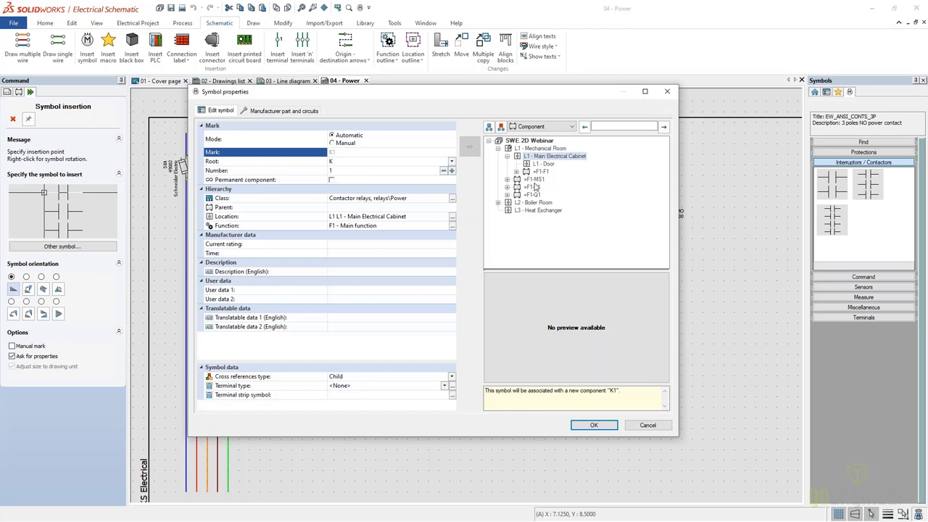
{"action": "left_click", "coordinate": [535, 179]}
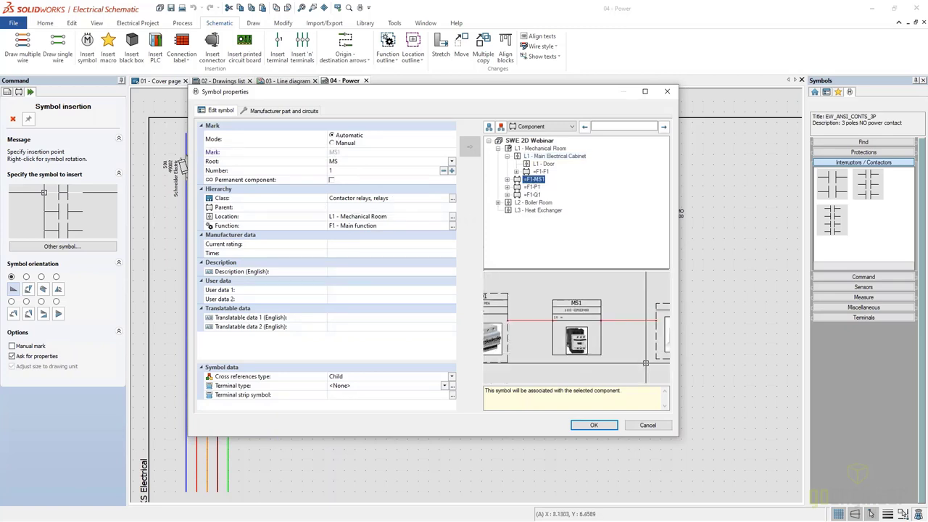
{"action": "left_click", "coordinate": [593, 425]}
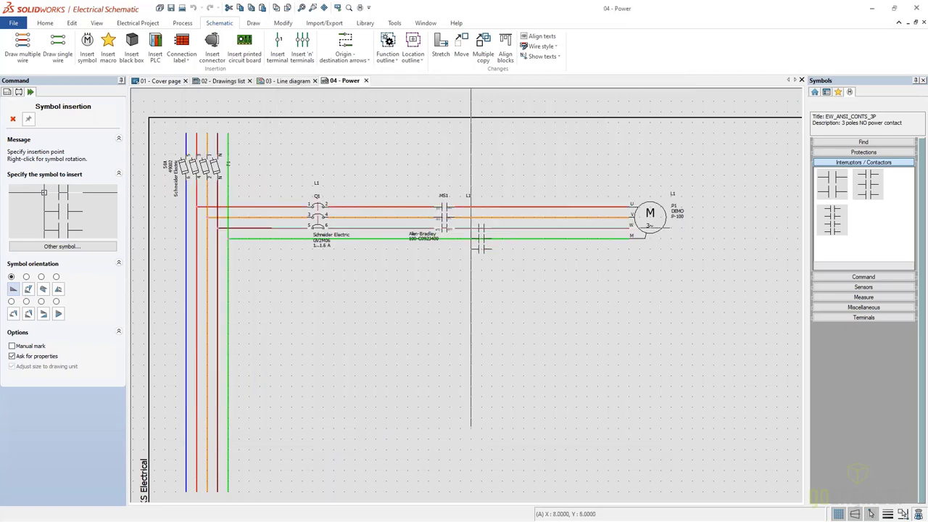
{"action": "key", "text": "Escape"}
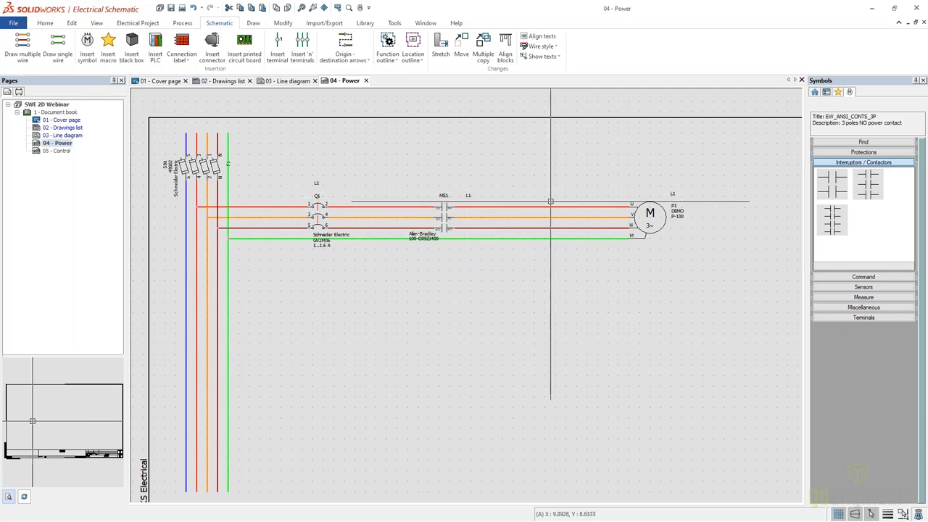
{"action": "left_click", "coordinate": [303, 50]}
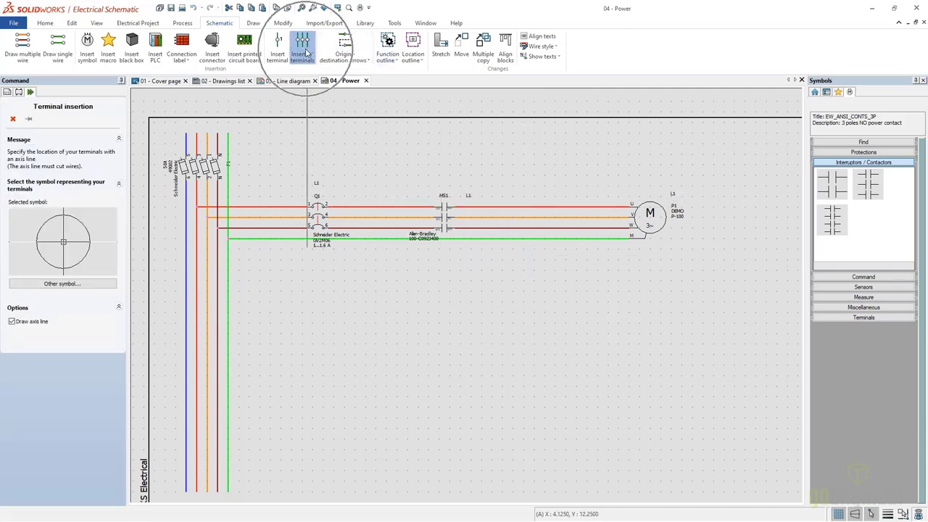
- Keep the default terminal symbol and draw the terminal axis across the four wires with orientation
{"action": "left_click", "coordinate": [62, 284]}
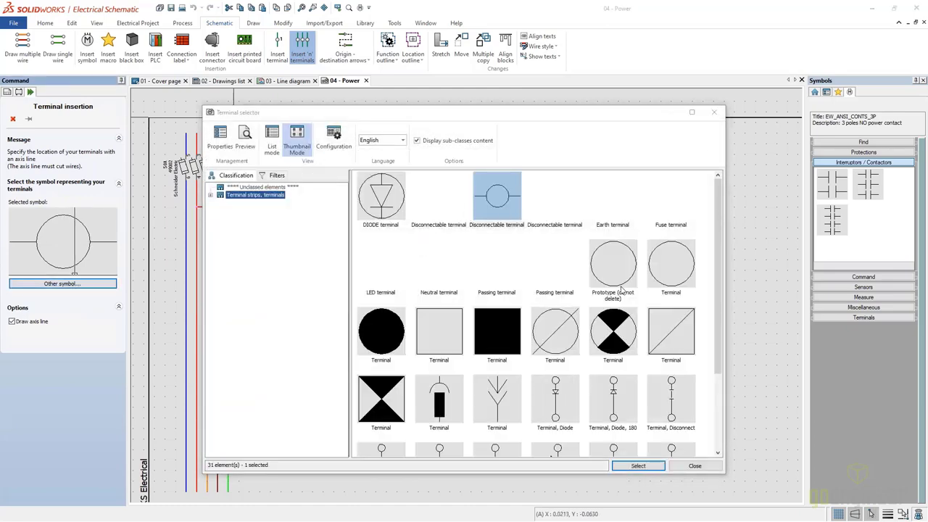
{"action": "scroll", "coordinate": [565, 280], "scroll_direction": "down", "scroll_amount": 3}
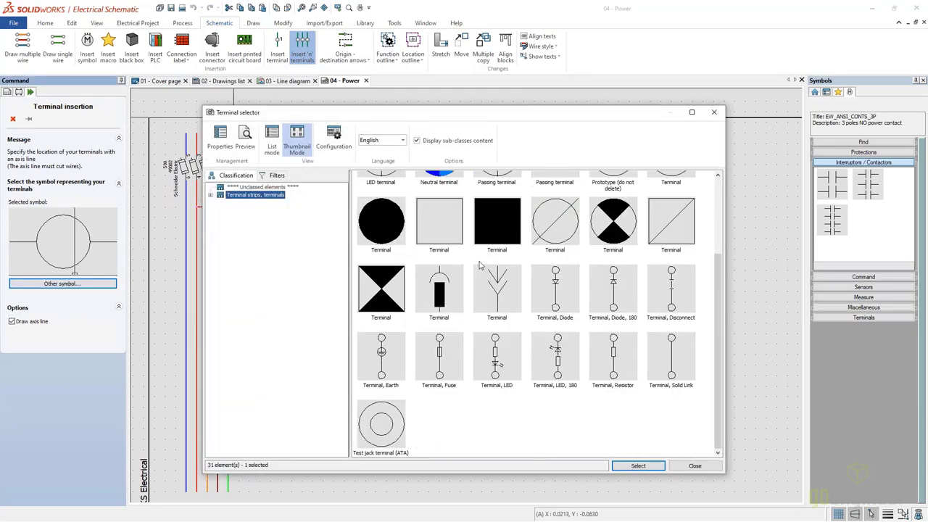
{"action": "scroll", "coordinate": [406, 237], "scroll_direction": "up", "scroll_amount": 3}
{"action": "left_click", "coordinate": [715, 112]}
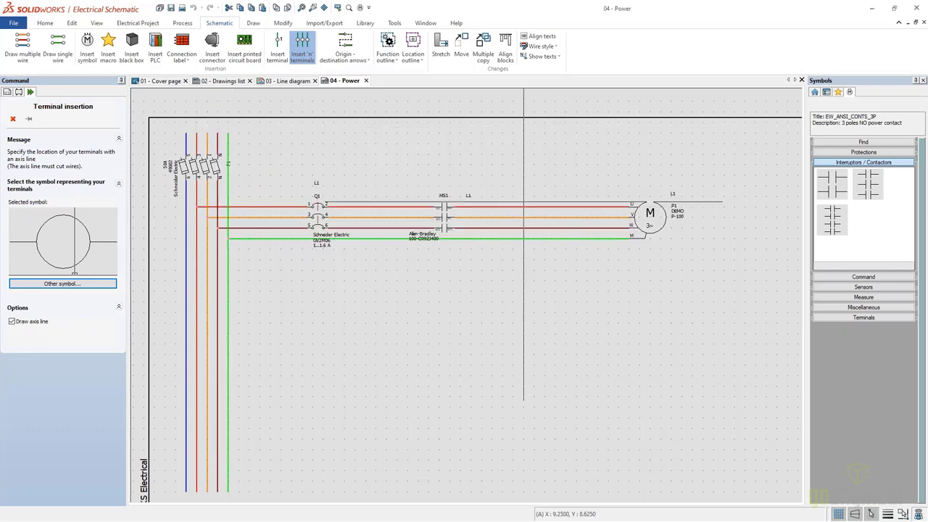
{"action": "left_click", "coordinate": [524, 200]}
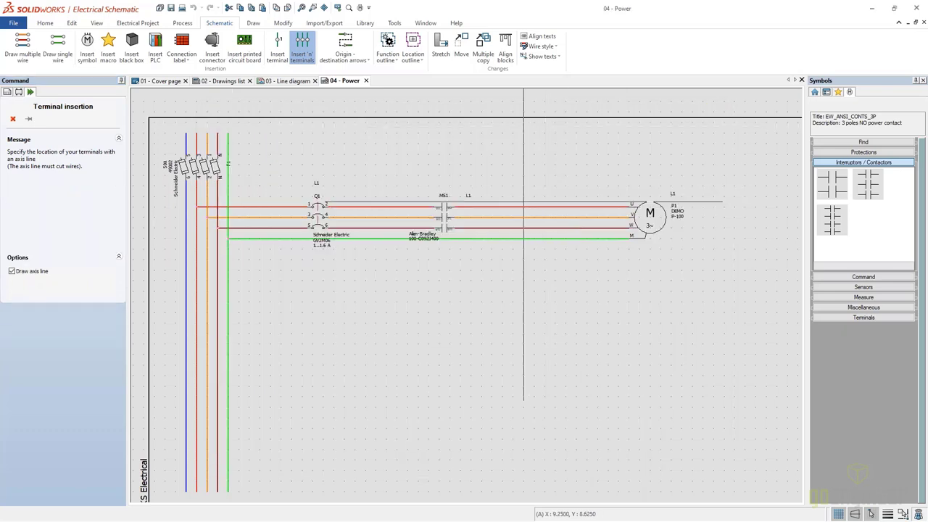
{"action": "left_click", "coordinate": [524, 242]}
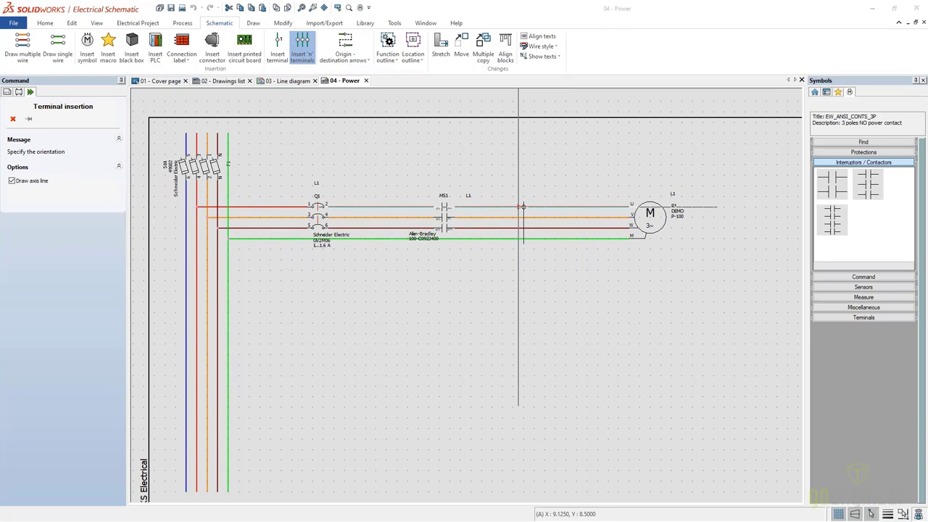
{"action": "left_click", "coordinate": [523, 207]}
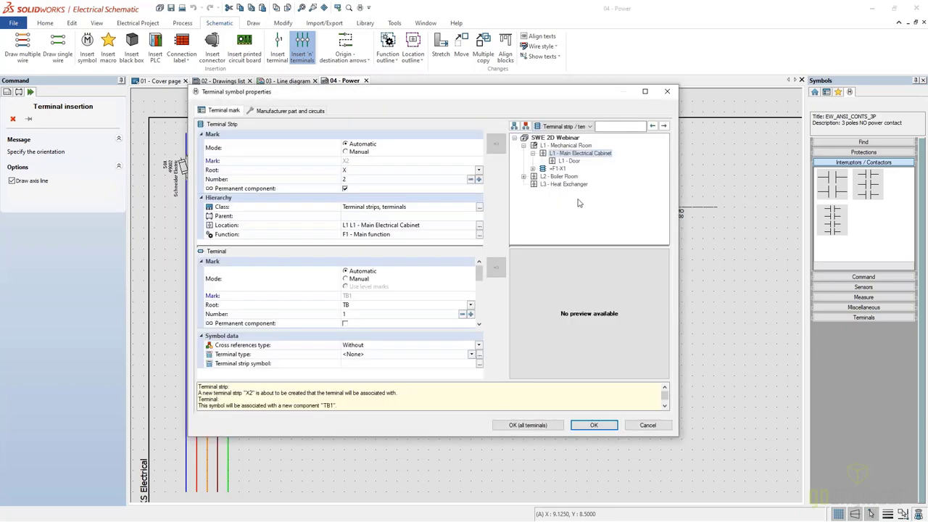
- Attach the terminals to strip =F1-X1, creating TB1–TB4, and confirm for all terminals
{"action": "left_click", "coordinate": [556, 169]}
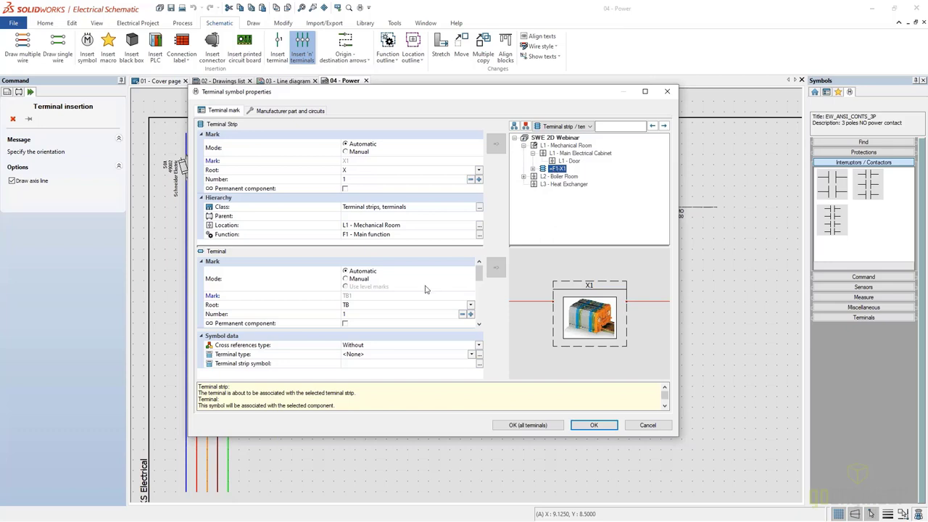
{"action": "left_click", "coordinate": [355, 307]}
{"action": "left_click", "coordinate": [540, 425]}
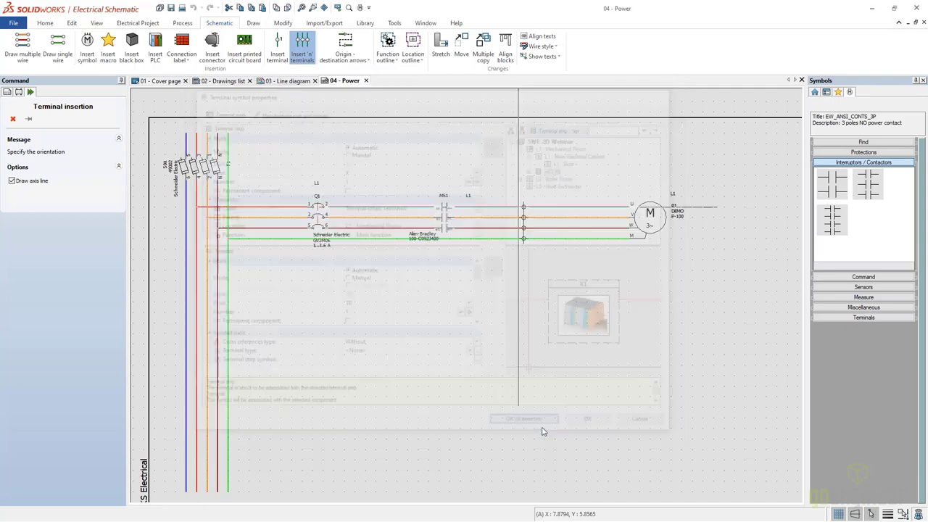
{"action": "key", "text": "Escape"}
{"action": "scroll", "coordinate": [540, 217], "scroll_direction": "up", "scroll_amount": 3}
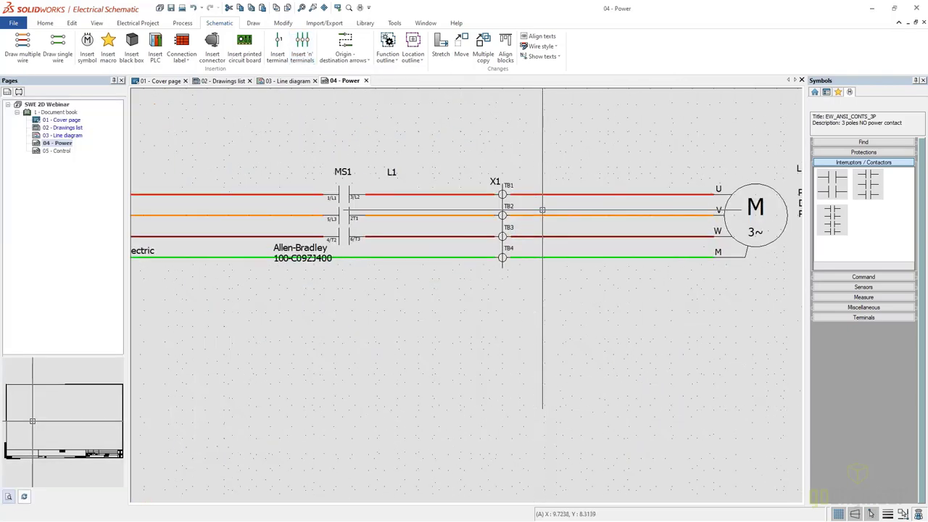
{"action": "middle_click_drag", "start_coordinate": [536, 165], "coordinate": [540, 191]}
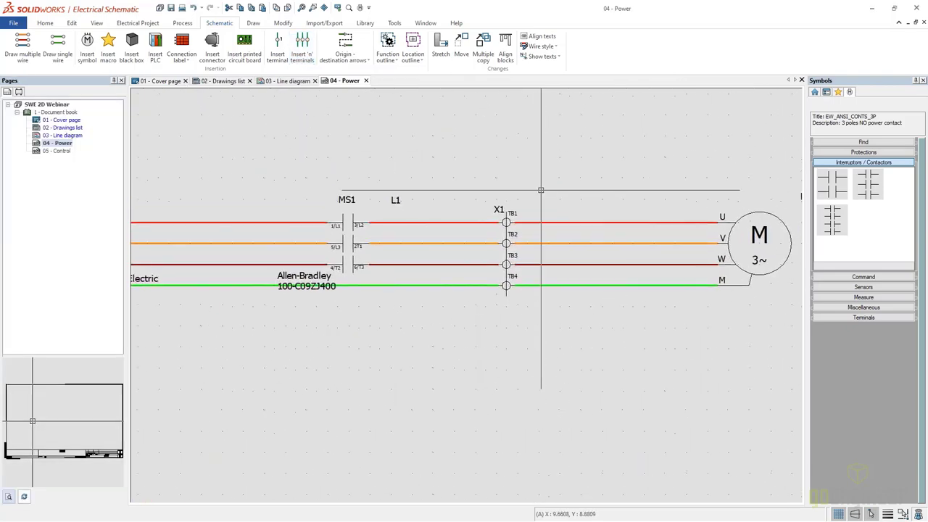
- Open the X1 terminal strip editor and select the manufacturer part cells of TB1–TB4
{"action": "right_click", "coordinate": [498, 208]}
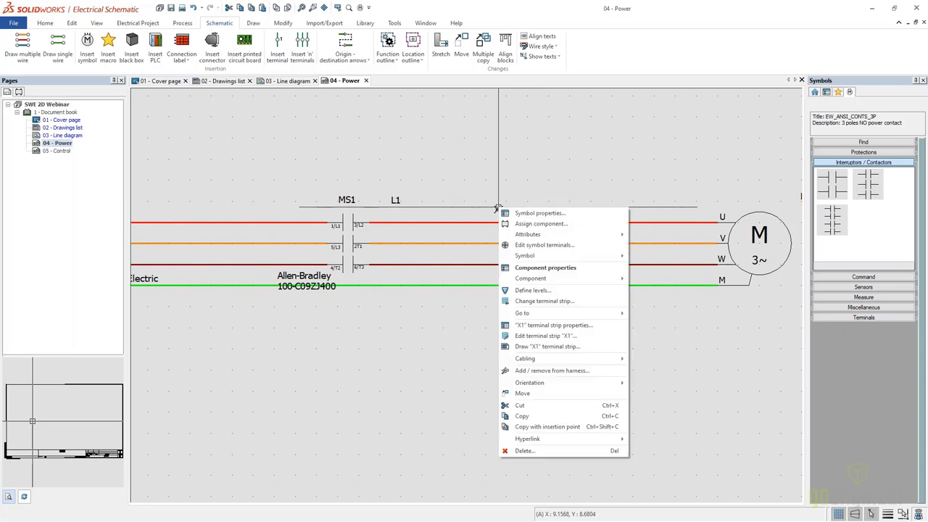
{"action": "left_click", "coordinate": [540, 337]}
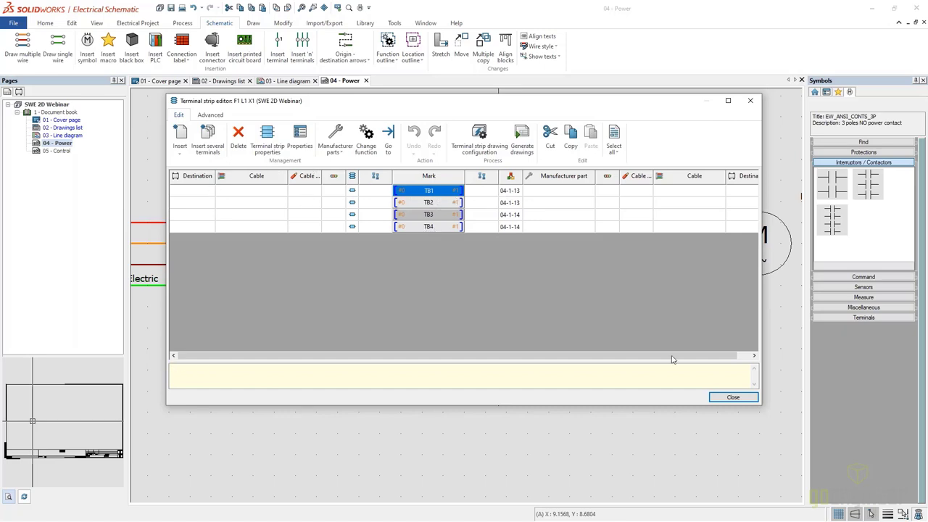
{"action": "left_click", "coordinate": [741, 400]}
{"action": "left_click", "coordinate": [564, 191]}
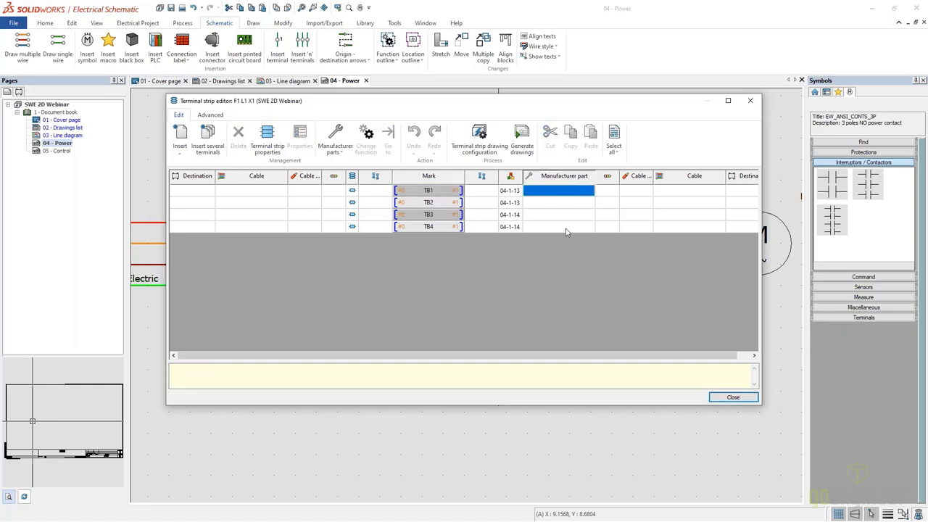
{"action": "left_click", "coordinate": [567, 229], "text": "shift"}
{"action": "right_click", "coordinate": [564, 204]}
- Find Wago part 2001-1201 by filtering on Wago and 1201, assign it to TB1–TB4, and close the editor
{"action": "left_click", "coordinate": [580, 210]}
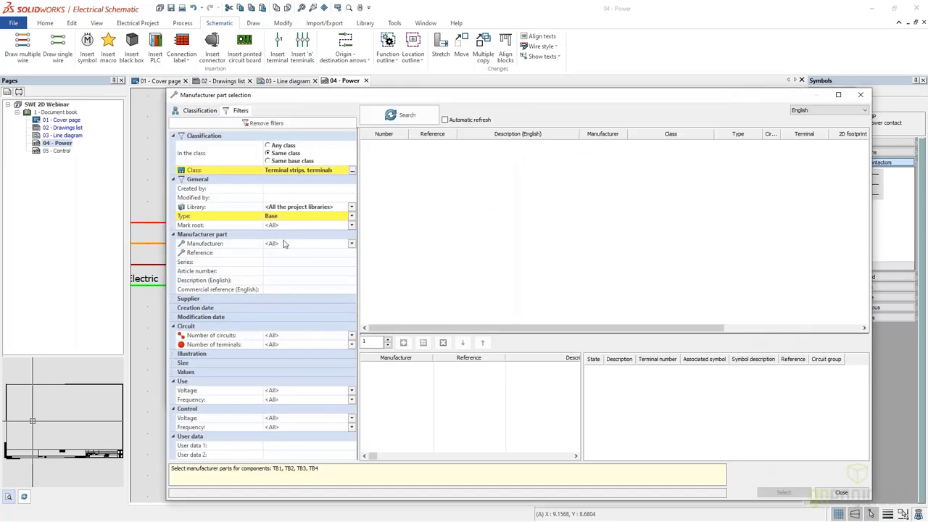
{"action": "left_click", "coordinate": [284, 245]}
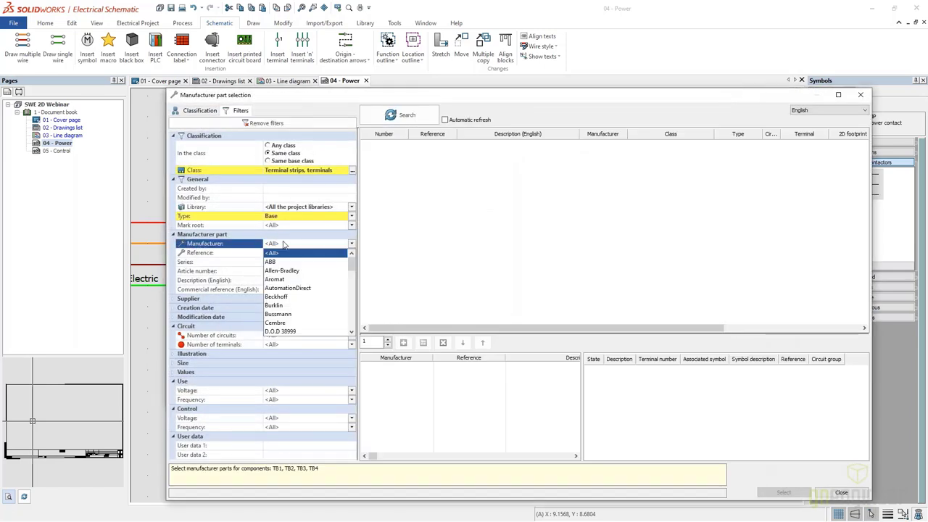
{"action": "scroll", "coordinate": [300, 305], "scroll_direction": "down", "scroll_amount": 10}
{"action": "left_click", "coordinate": [300, 329]}
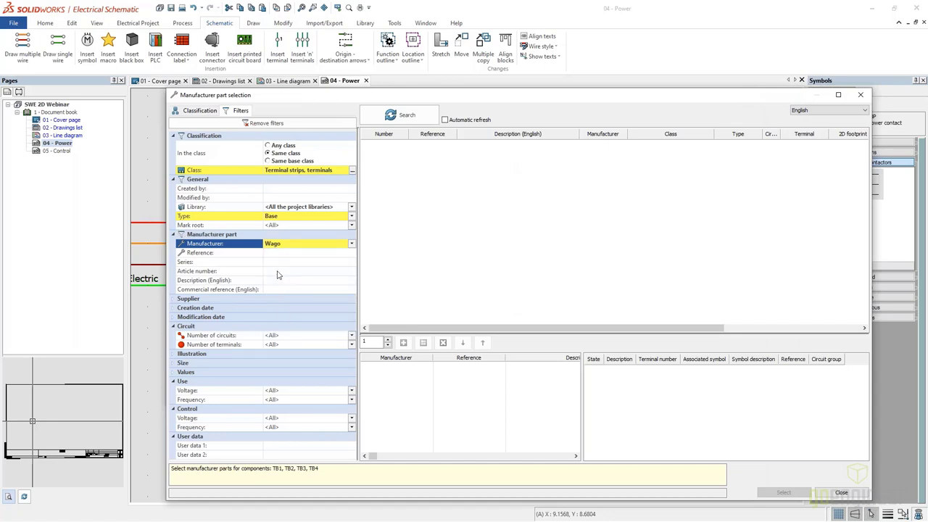
{"action": "left_click", "coordinate": [277, 253]}
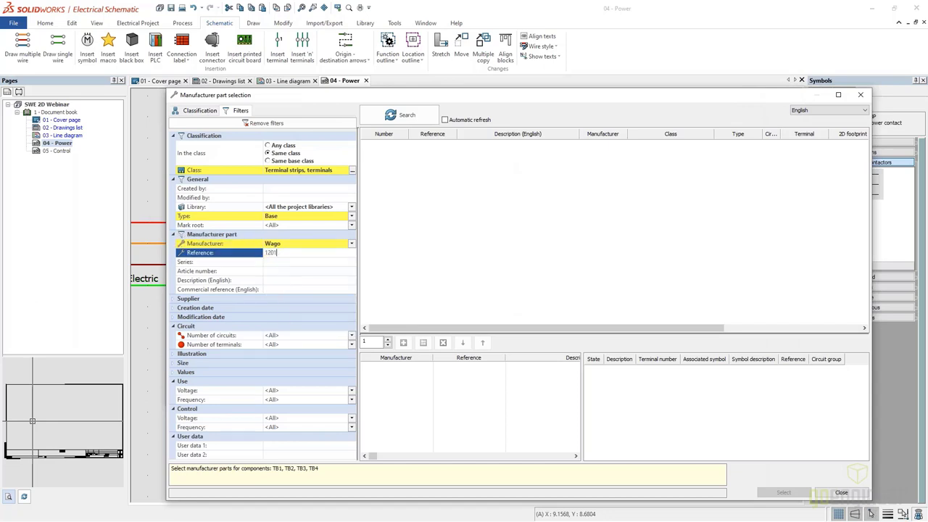
{"action": "left_click", "coordinate": [400, 115]}
{"action": "double_click", "coordinate": [411, 147]}
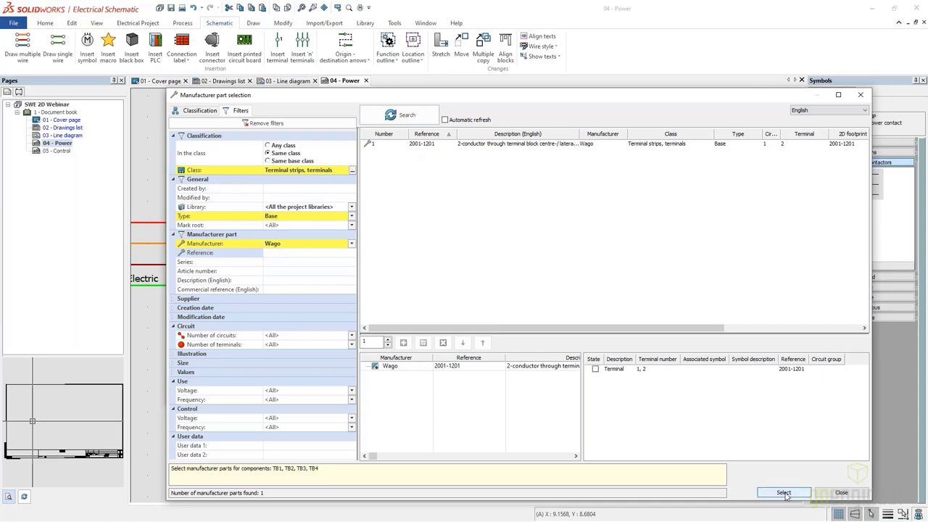
{"action": "left_click", "coordinate": [784, 493]}
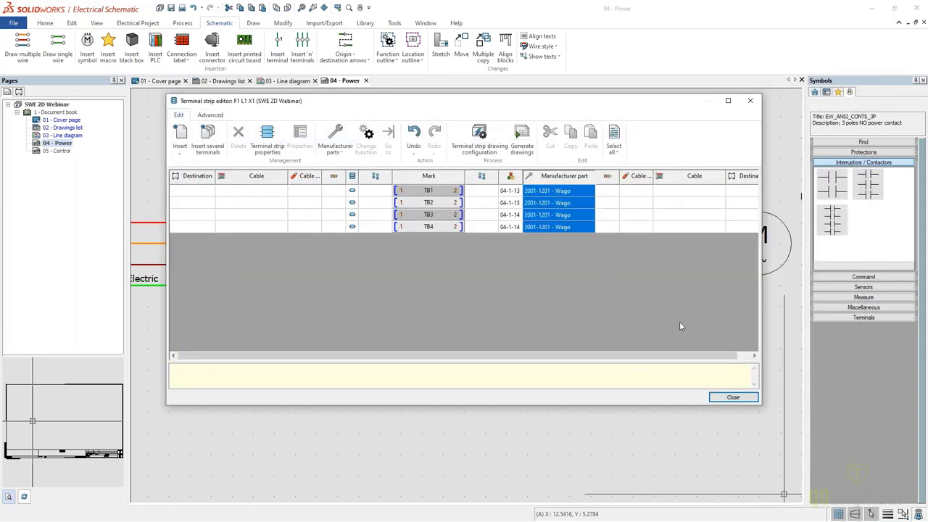
{"action": "left_click", "coordinate": [733, 397]}
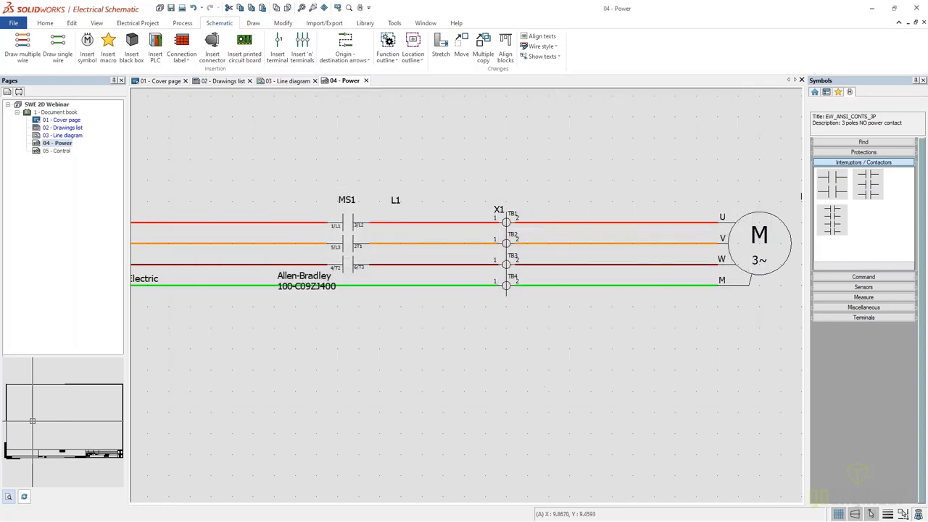
- Select the four wires between X1 and motor P1 and open Associate cable cores for them
{"action": "scroll", "coordinate": [543, 162], "scroll_direction": "down", "scroll_amount": 2}
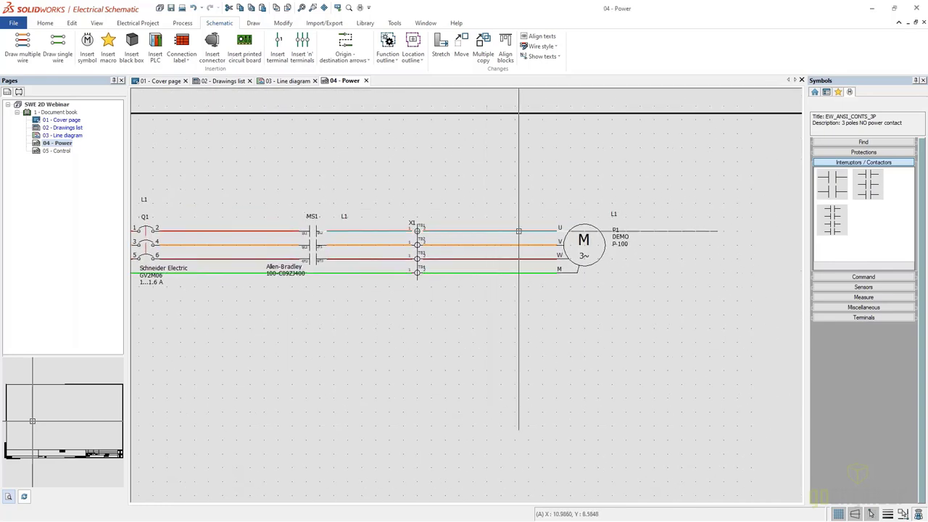
{"action": "left_click_drag", "start_coordinate": [533, 300], "coordinate": [493, 221]}
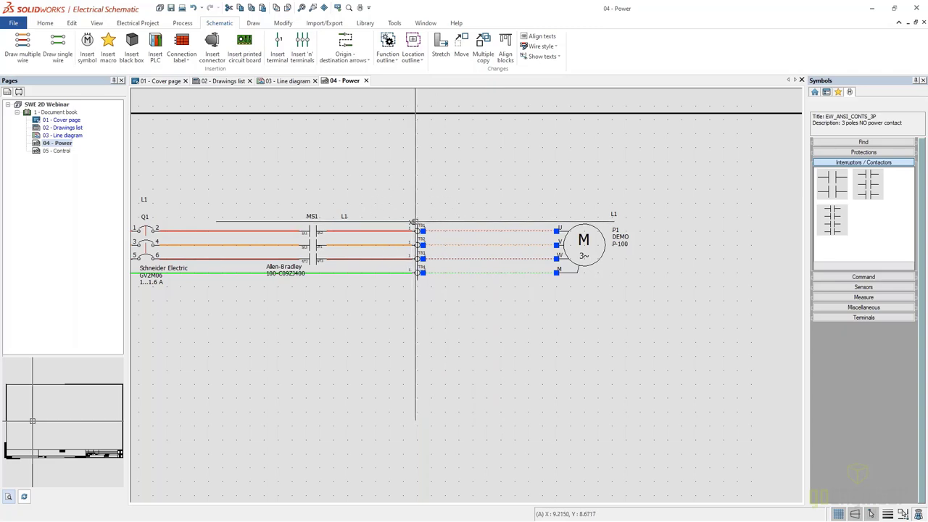
{"action": "right_click", "coordinate": [477, 231]}
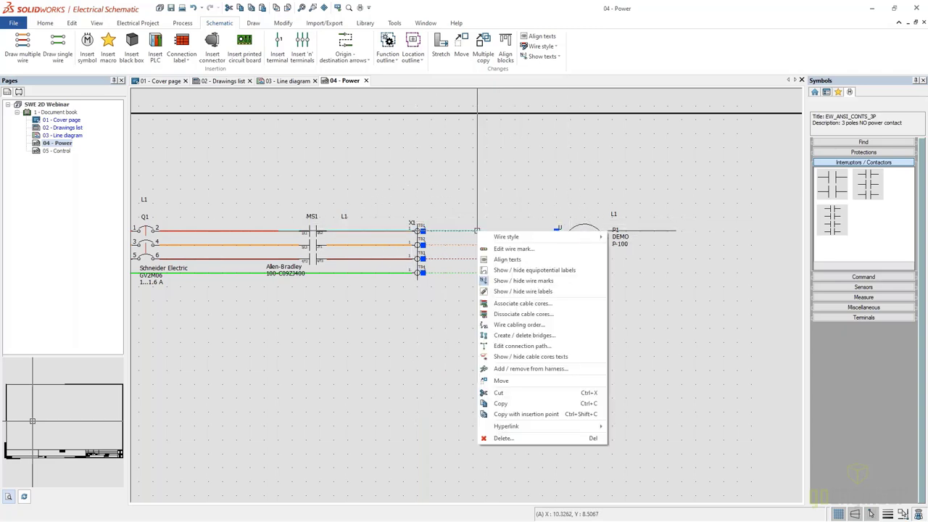
{"action": "left_click", "coordinate": [522, 303]}
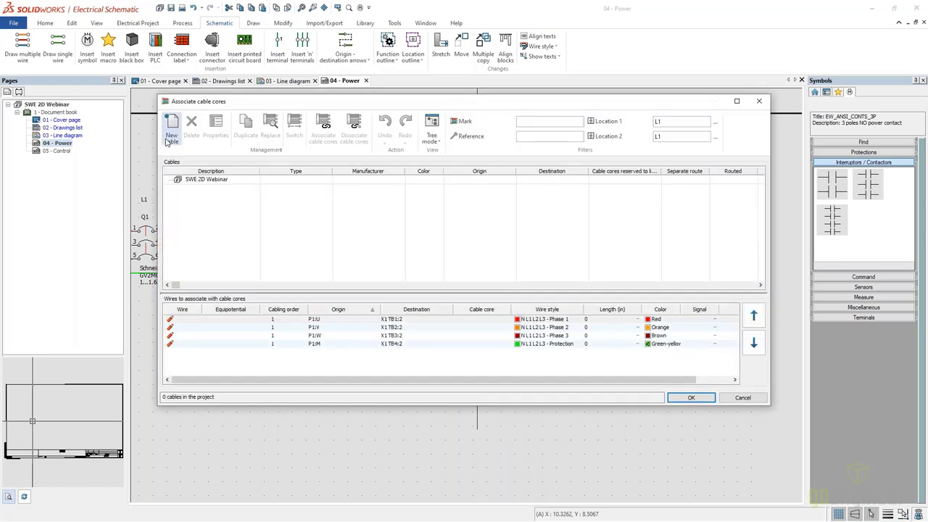
- Create a new cable, filtering to 4G conductors and choosing the 1000 R2V-RH 4X4 M reference
{"action": "left_click", "coordinate": [171, 135]}
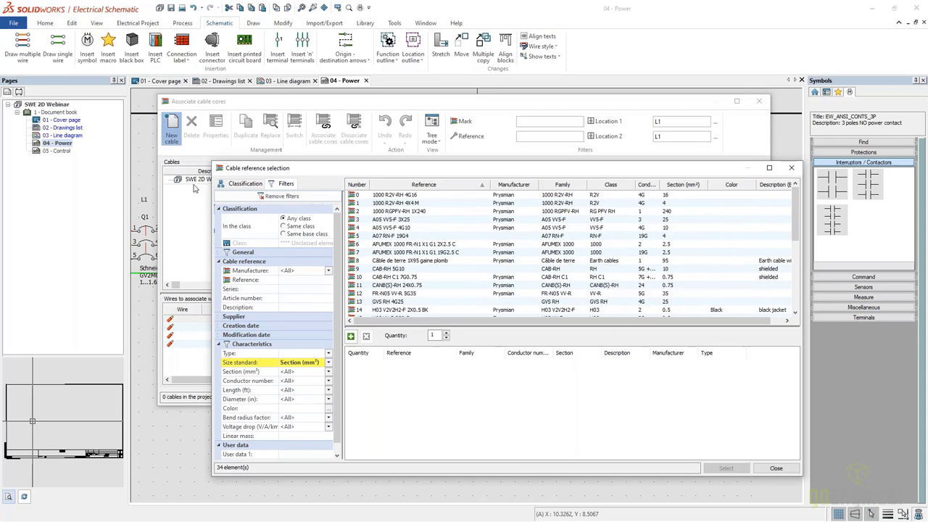
{"action": "left_click_drag", "start_coordinate": [281, 168], "coordinate": [554, 205]}
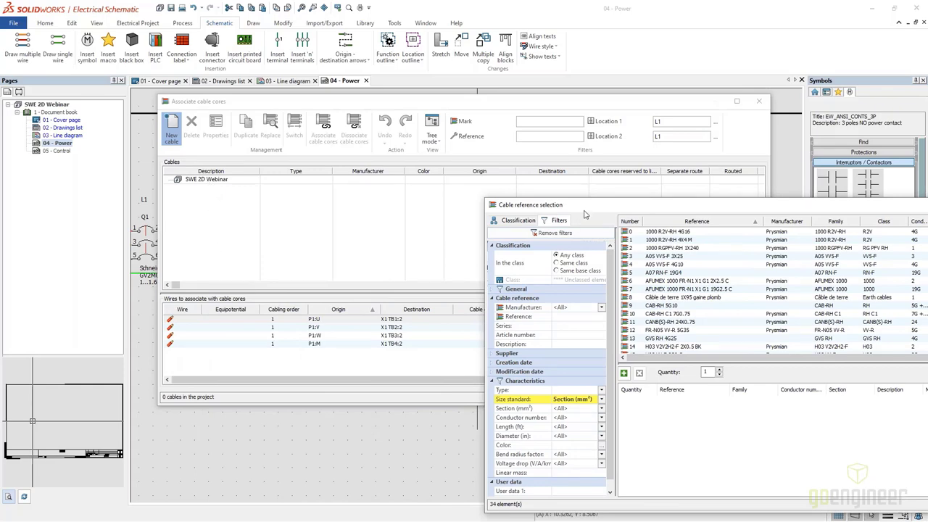
{"action": "left_click_drag", "start_coordinate": [588, 211], "coordinate": [327, 141]}
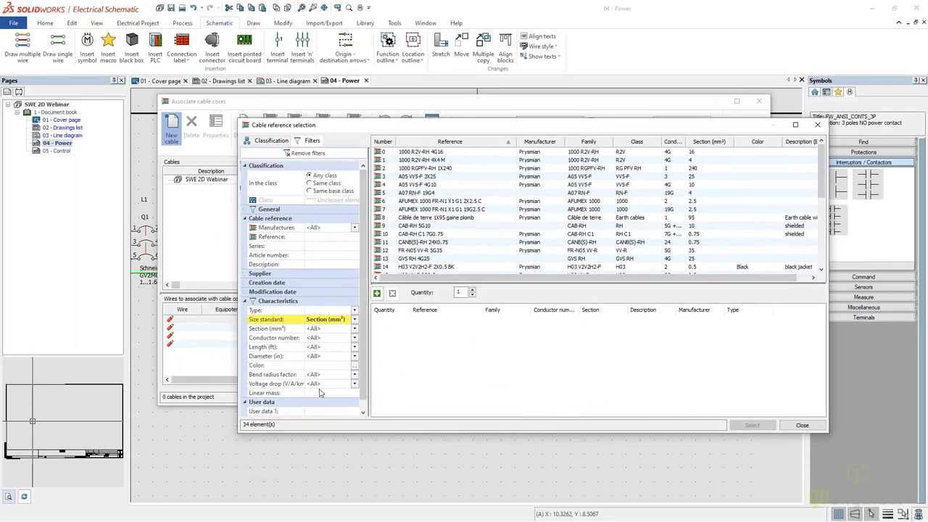
{"action": "scroll", "coordinate": [320, 392], "scroll_direction": "down", "scroll_amount": 1}
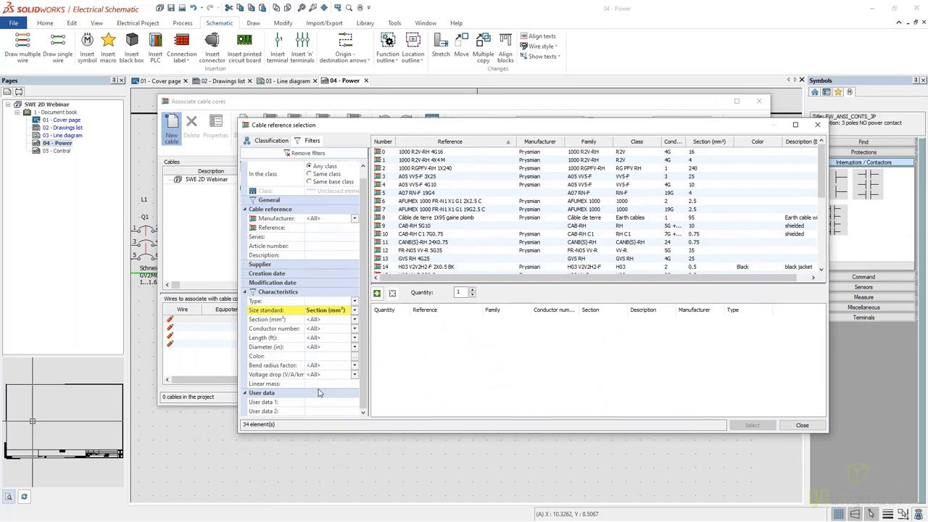
{"action": "left_click", "coordinate": [328, 328]}
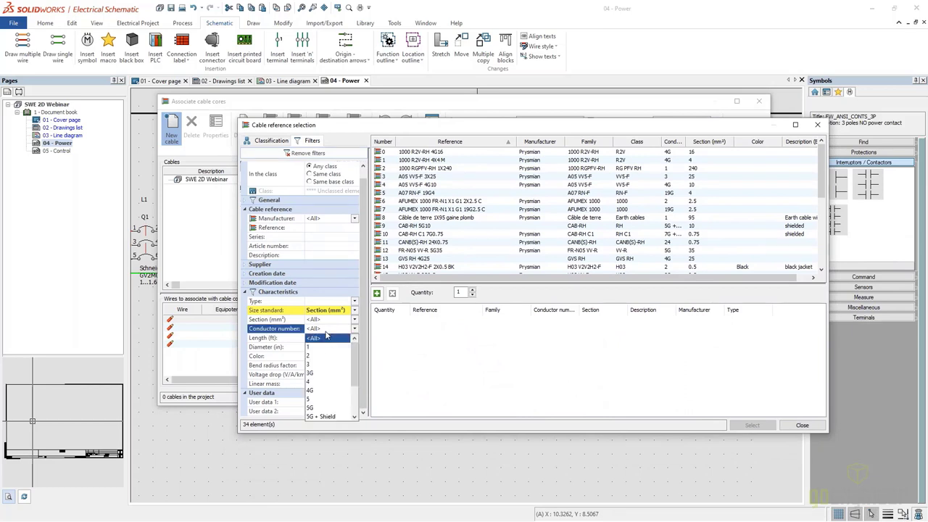
{"action": "left_click", "coordinate": [324, 390]}
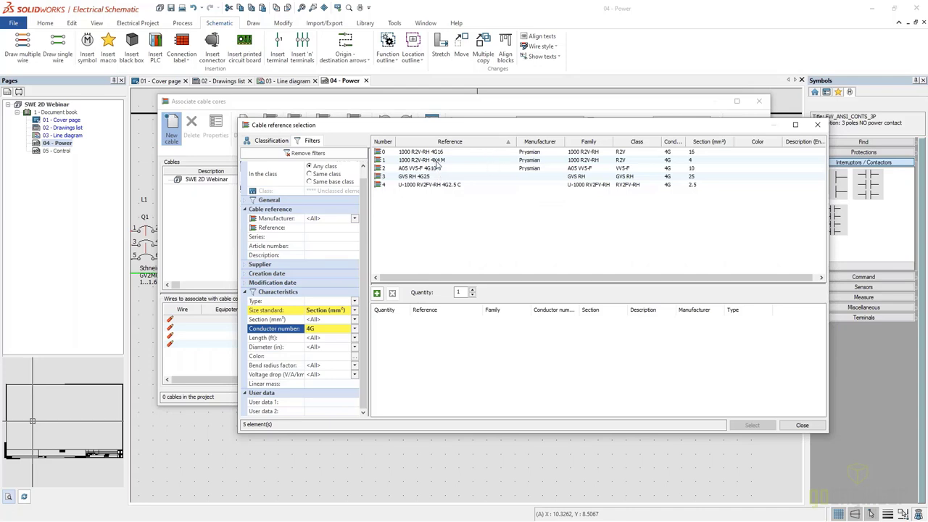
{"action": "left_click", "coordinate": [436, 161]}
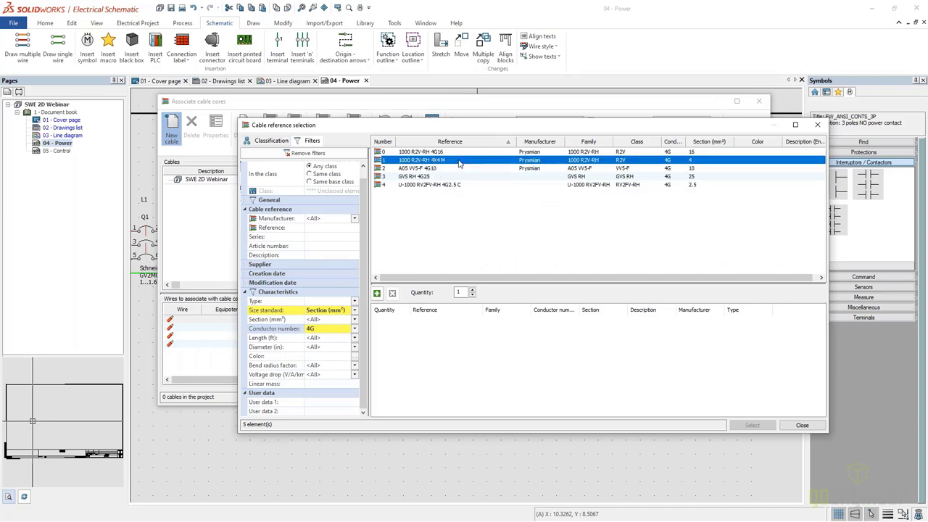
{"action": "double_click", "coordinate": [667, 161]}
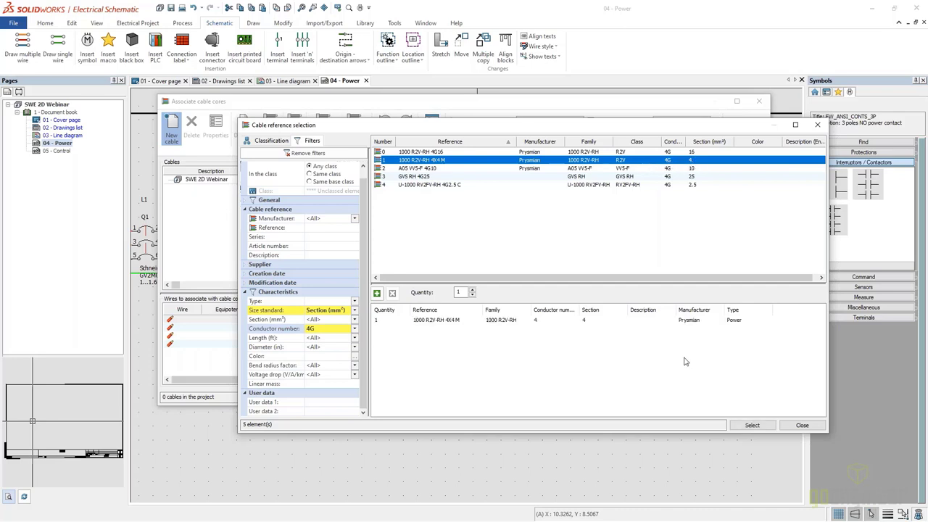
{"action": "left_click", "coordinate": [752, 425]}
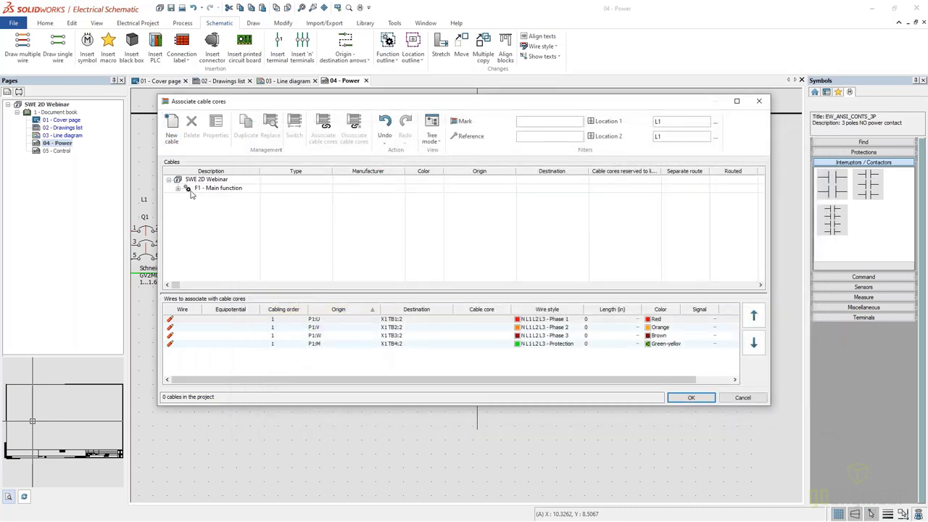
- Associate cable W1's four cores with the four X1-to-motor wires
{"action": "left_click", "coordinate": [178, 190]}
{"action": "left_click", "coordinate": [187, 196]}
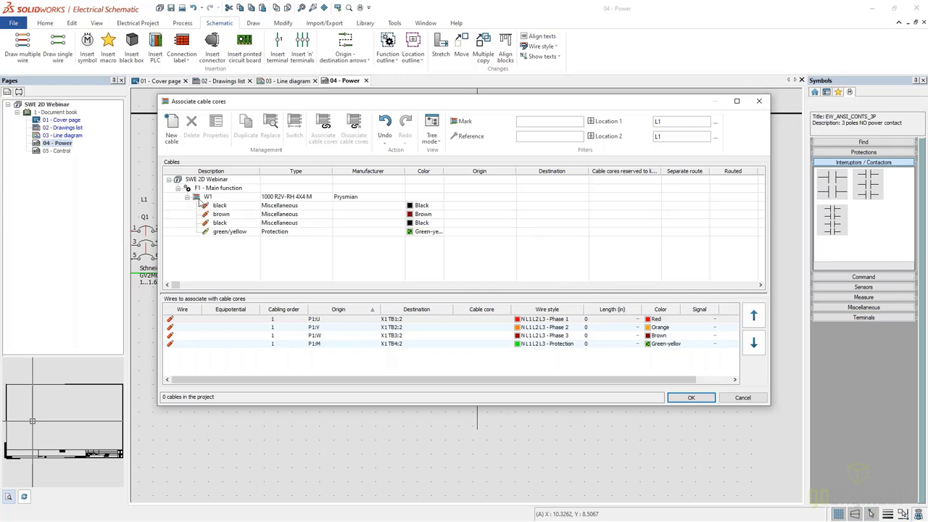
{"action": "left_click_drag", "start_coordinate": [230, 254], "coordinate": [226, 211]}
{"action": "left_click_drag", "start_coordinate": [224, 252], "coordinate": [227, 205]}
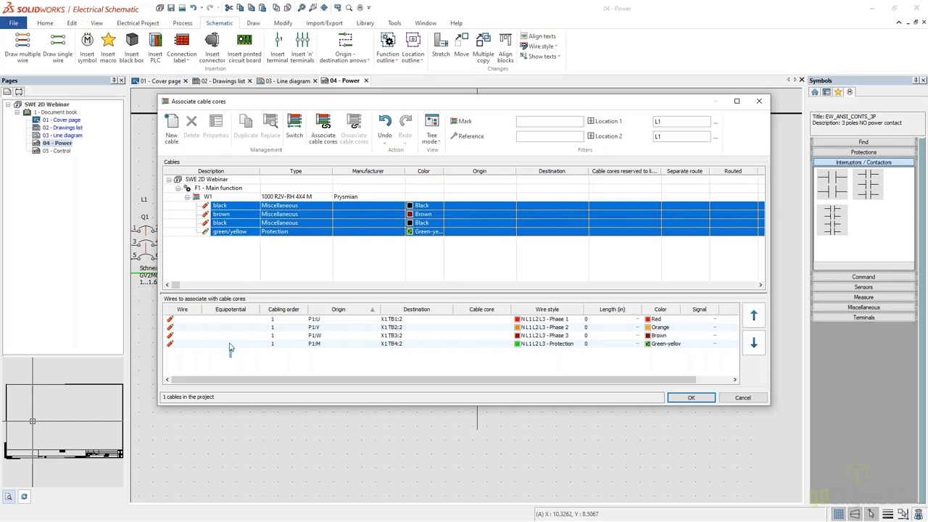
{"action": "left_click_drag", "start_coordinate": [230, 348], "coordinate": [228, 317]}
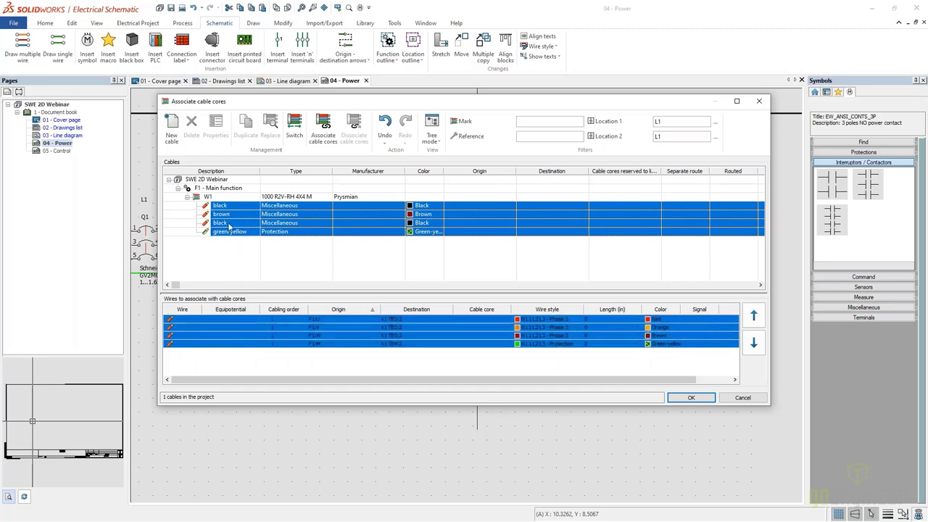
{"action": "left_click", "coordinate": [323, 129]}
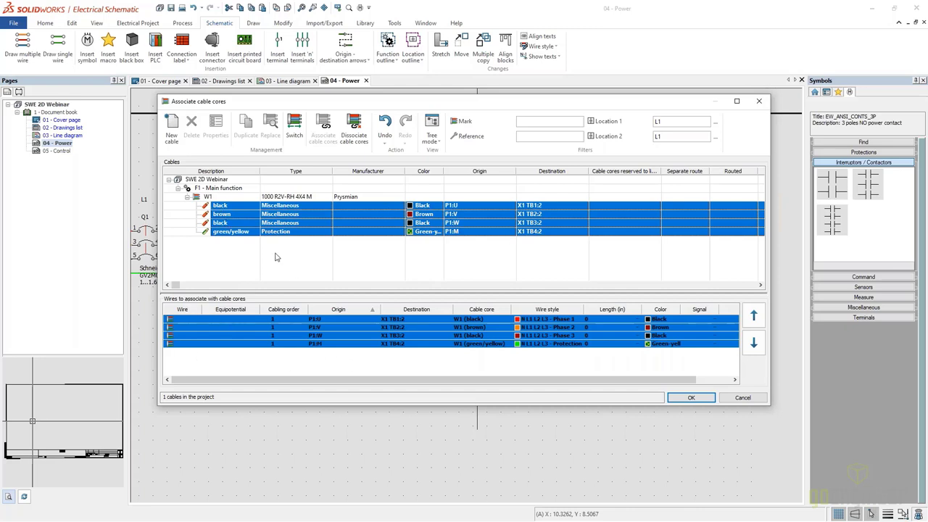
- Adjust the brown core and P1:W wire selection, then apply the W1 core associations
{"action": "left_click", "coordinate": [217, 272]}
{"action": "left_click", "coordinate": [217, 214]}
{"action": "left_click", "coordinate": [210, 336]}
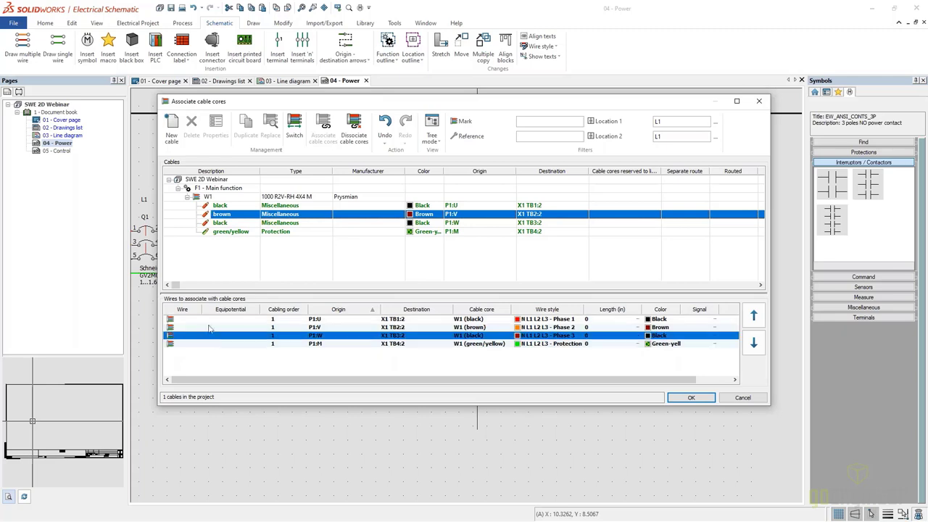
{"action": "left_click", "coordinate": [549, 366]}
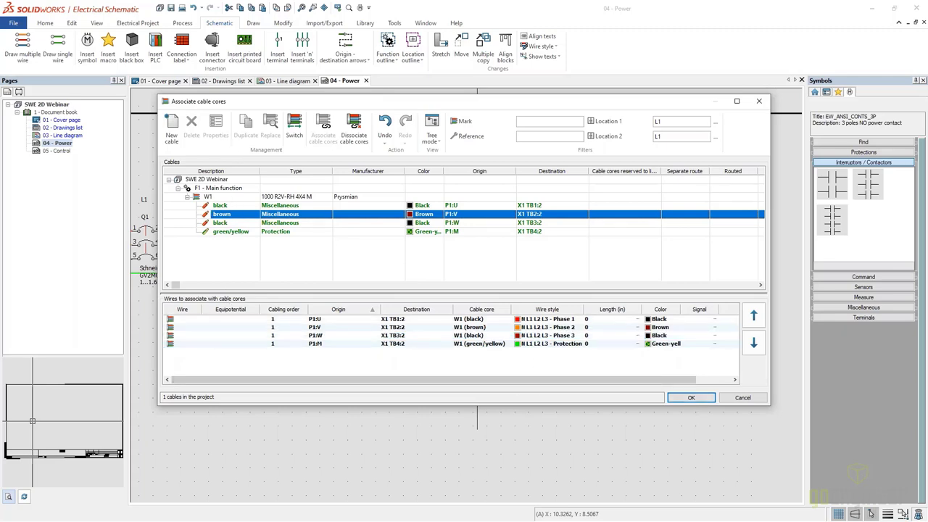
{"action": "left_click", "coordinate": [691, 398]}
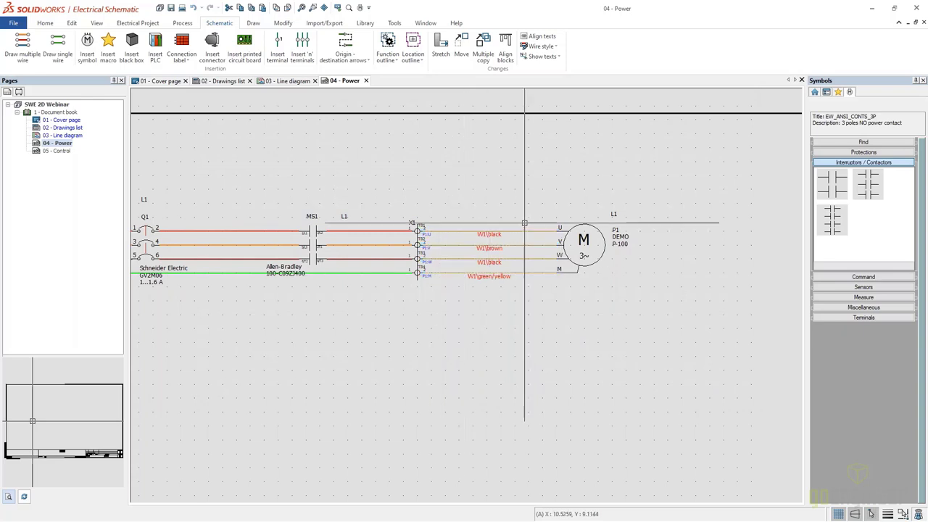
{"action": "scroll", "coordinate": [524, 222], "scroll_direction": "up", "scroll_amount": 2}
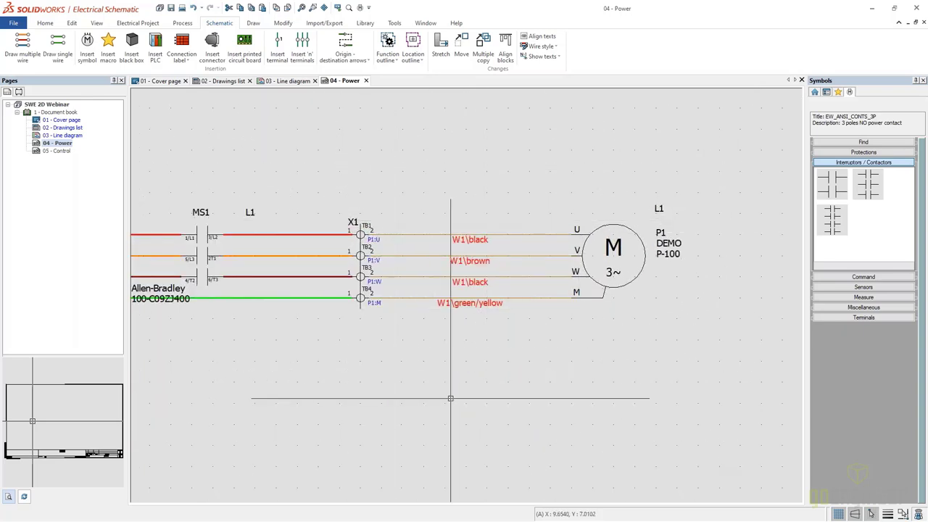
{"action": "left_click", "coordinate": [497, 248]}
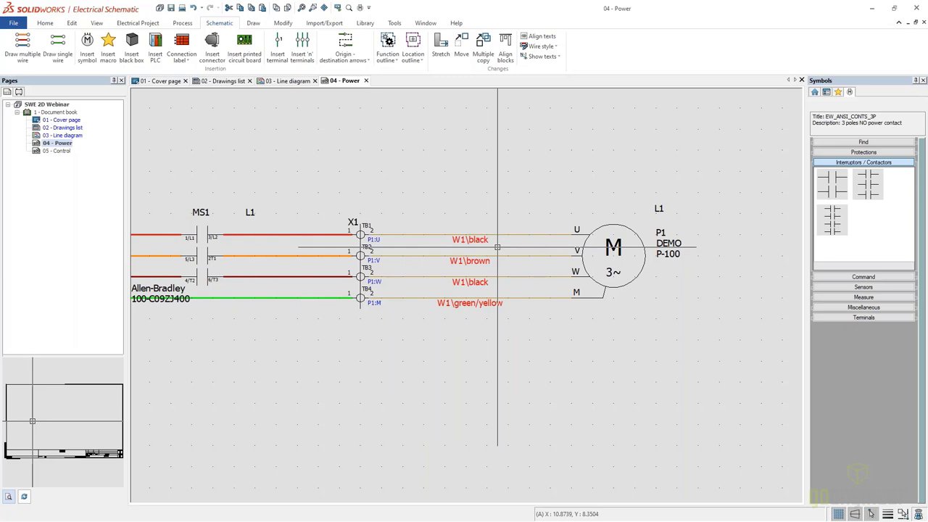
{"action": "scroll", "coordinate": [498, 248], "scroll_direction": "down", "scroll_amount": 3}
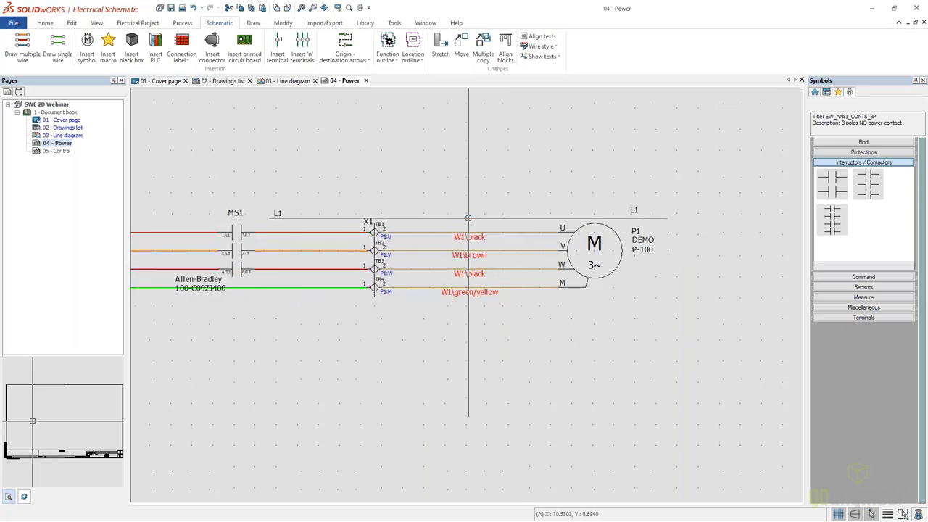
{"action": "scroll", "coordinate": [470, 223], "scroll_direction": "up", "scroll_amount": 2}
{"action": "scroll", "coordinate": [446, 295], "scroll_direction": "down", "scroll_amount": 1}
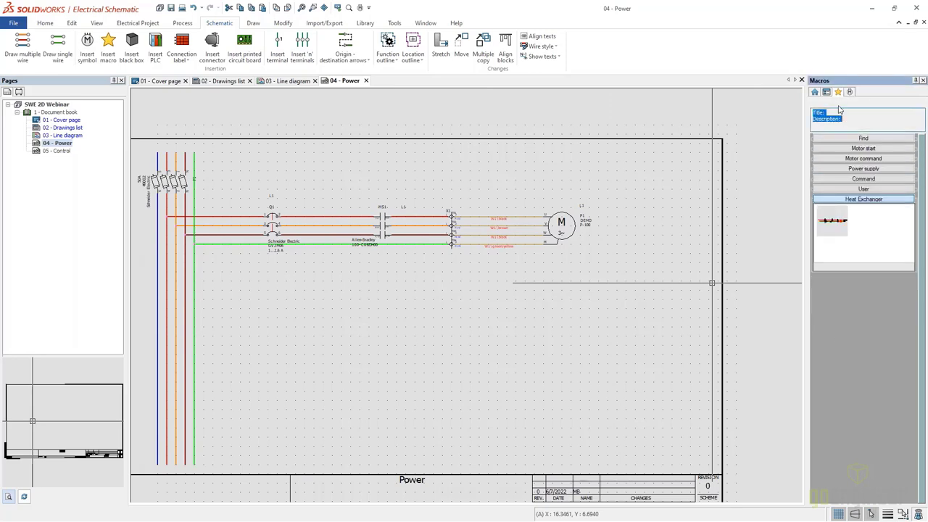
- Drag the saved User macro onto the lower Power sheet and move Paste special aside
{"action": "left_click", "coordinate": [919, 150]}
{"action": "left_click", "coordinate": [863, 190]}
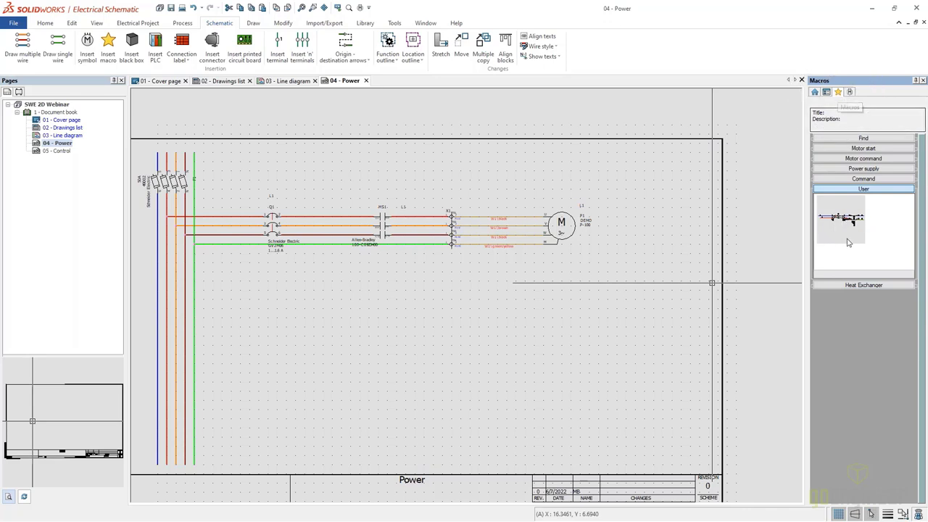
{"action": "left_click_drag", "start_coordinate": [854, 218], "coordinate": [154, 404]}
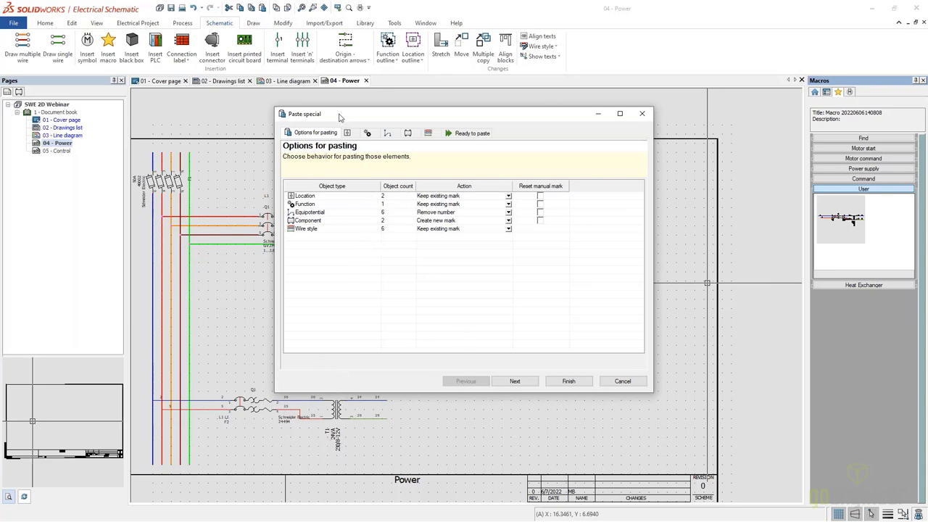
{"action": "left_click_drag", "start_coordinate": [341, 116], "coordinate": [497, 142]}
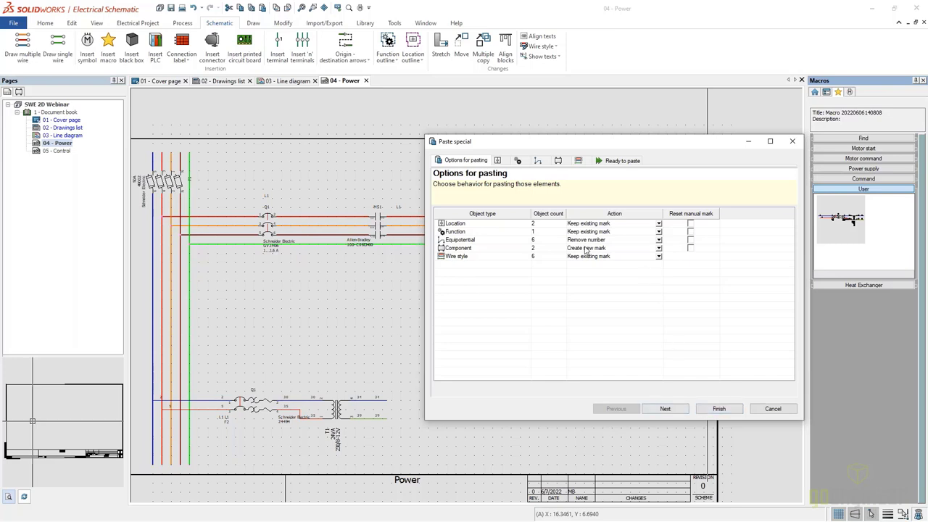
- Set the pasted wire styles to Create new mark and finish pasting the Q2/T1 transformer circuit
{"action": "left_click", "coordinate": [659, 256]}
{"action": "left_click", "coordinate": [605, 264]}
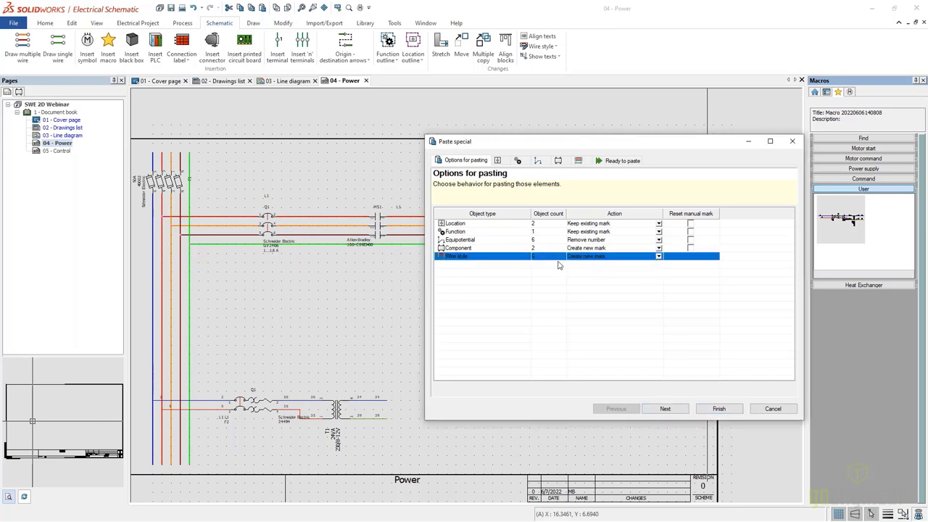
{"action": "left_click", "coordinate": [719, 409]}
- Move Q2's Schneider Electric 24494 label beneath the breaker, clear of the transformer wiring
{"action": "scroll", "coordinate": [266, 401], "scroll_direction": "up", "scroll_amount": 3}
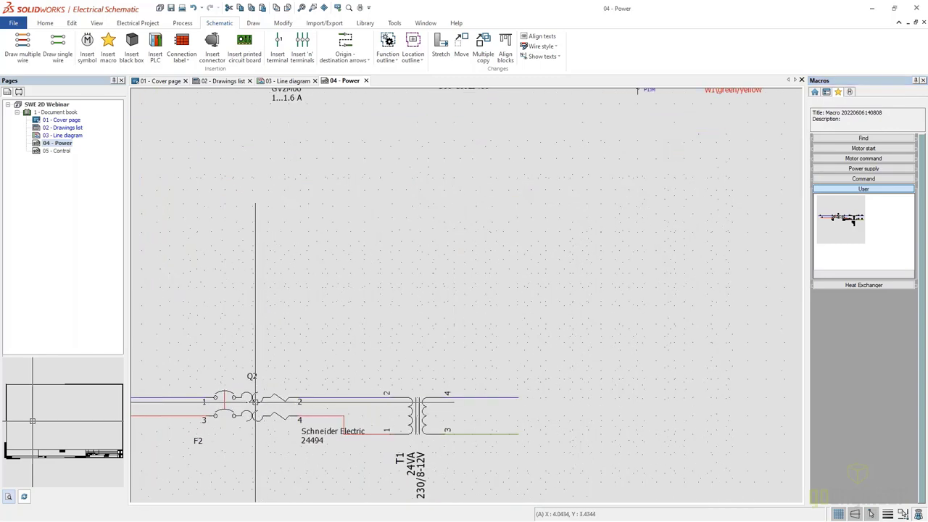
{"action": "scroll", "coordinate": [363, 341], "scroll_direction": "down", "scroll_amount": 1}
{"action": "scroll", "coordinate": [456, 348], "scroll_direction": "up", "scroll_amount": 1}
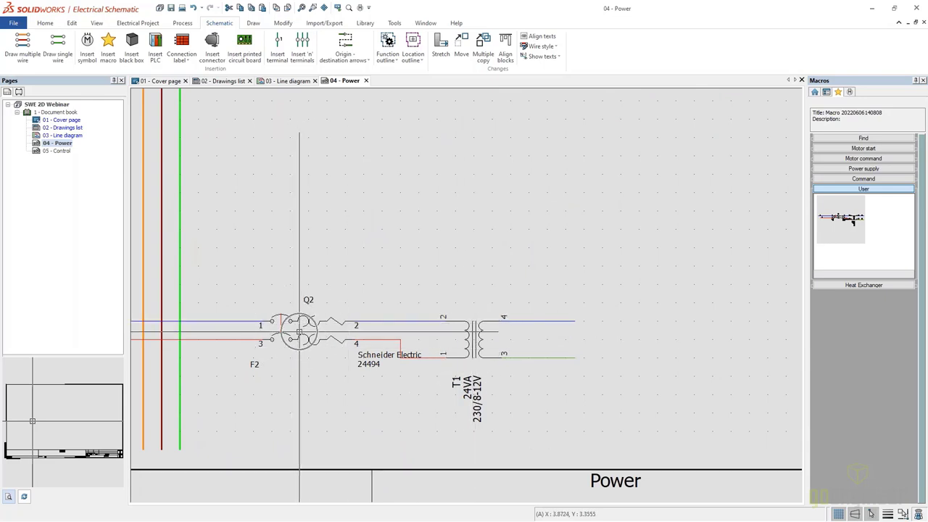
{"action": "left_click", "coordinate": [392, 355]}
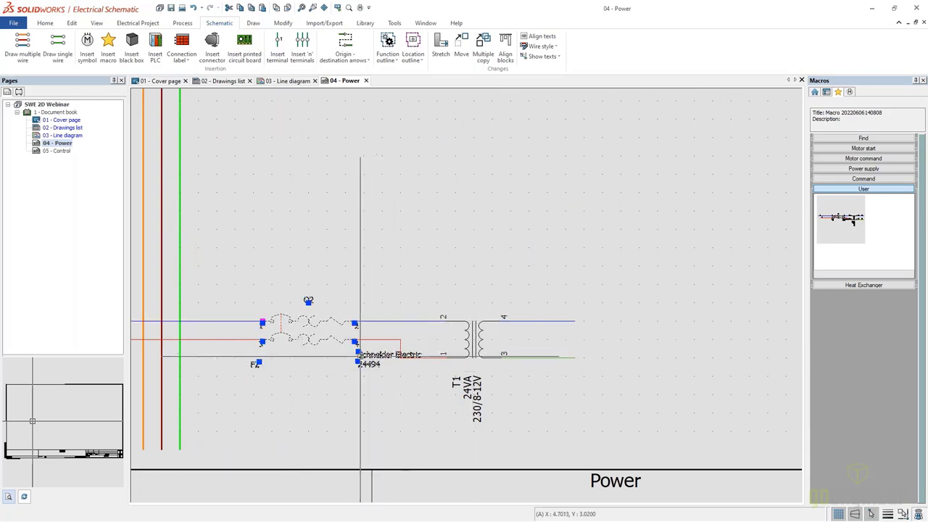
{"action": "left_click", "coordinate": [358, 353]}
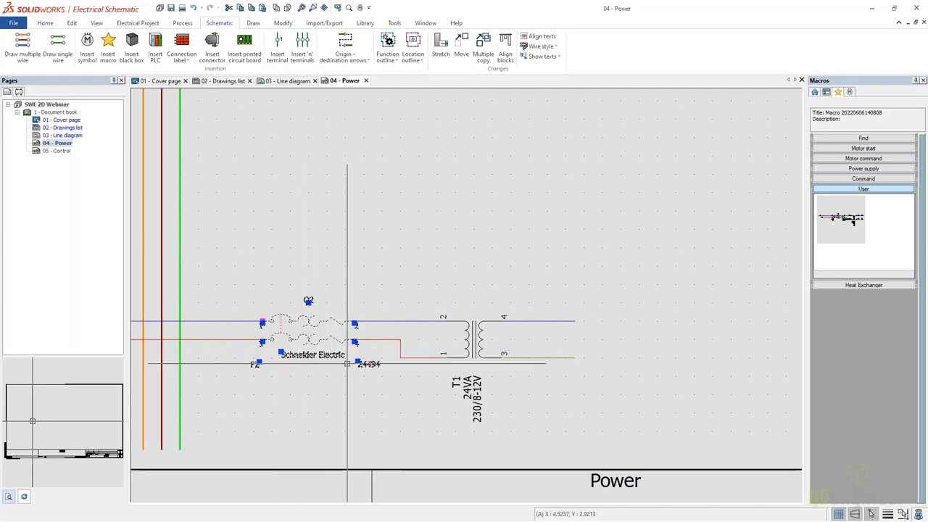
{"action": "left_click", "coordinate": [284, 364]}
{"action": "scroll", "coordinate": [406, 225], "scroll_direction": "down", "scroll_amount": 5}
{"action": "middle_click_drag", "start_coordinate": [421, 231], "coordinate": [381, 272]}
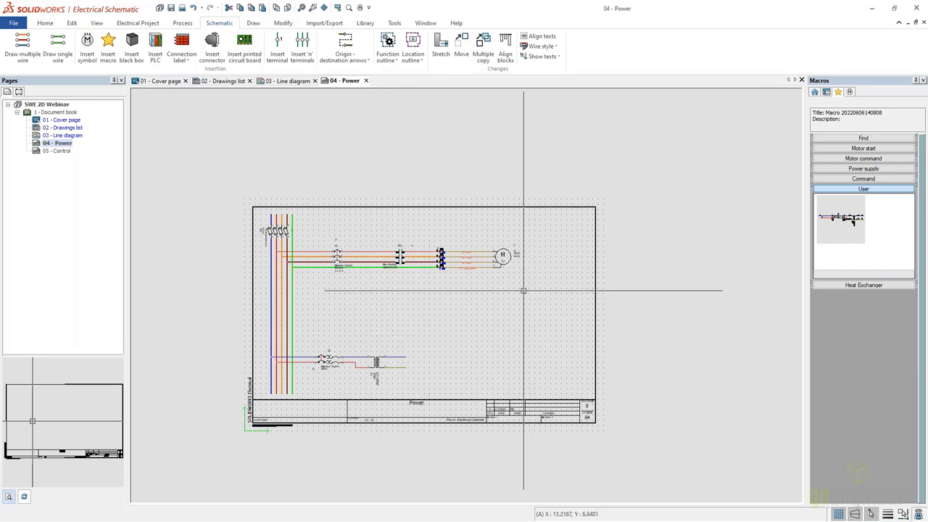
- Window-select the first motor circuit and store it as a new macro in the User group
{"action": "left_click_drag", "start_coordinate": [546, 292], "coordinate": [319, 240]}
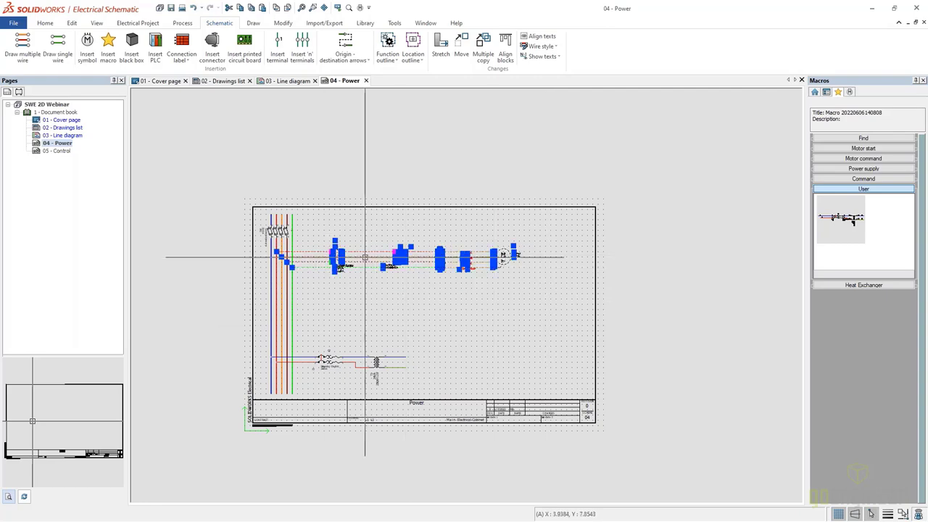
{"action": "scroll", "coordinate": [336, 249], "scroll_direction": "up", "scroll_amount": 2}
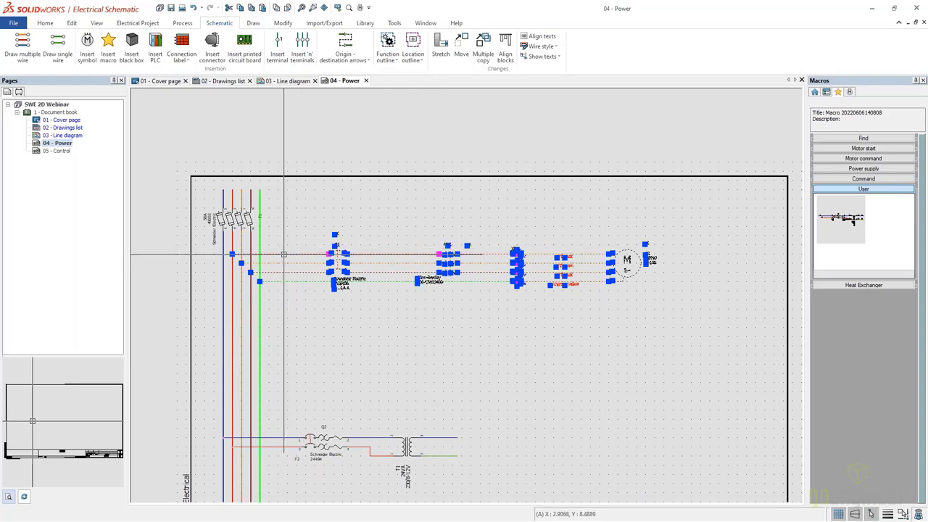
{"action": "left_click_drag", "start_coordinate": [284, 255], "coordinate": [883, 253]}
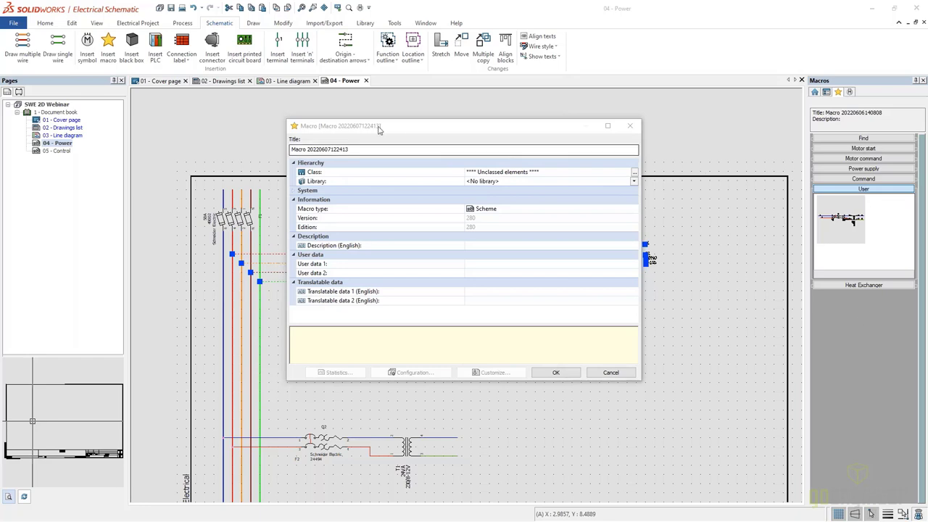
{"action": "left_click_drag", "start_coordinate": [349, 149], "coordinate": [298, 150]}
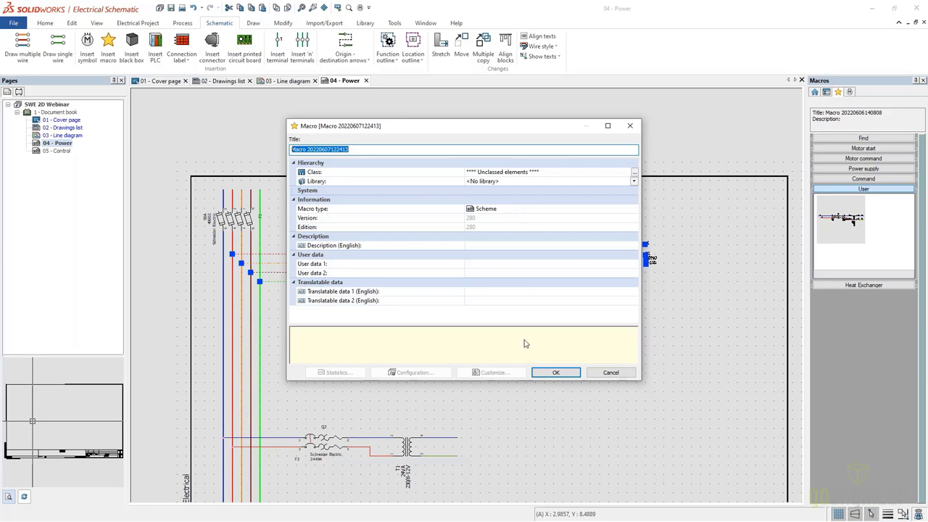
{"action": "left_click", "coordinate": [555, 373]}
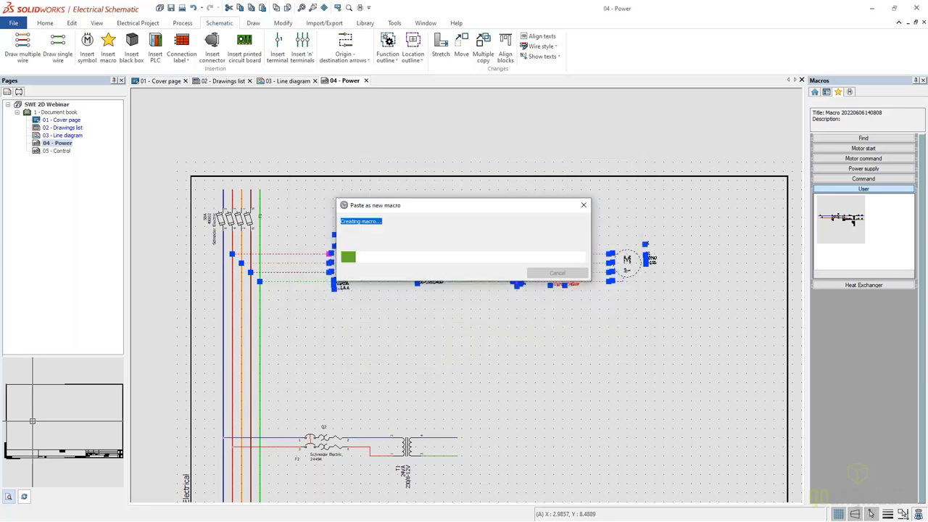
- Drag the new motor macro from the Macros panel onto the Power sheet
{"action": "scroll", "coordinate": [611, 321], "scroll_direction": "down", "scroll_amount": 1}
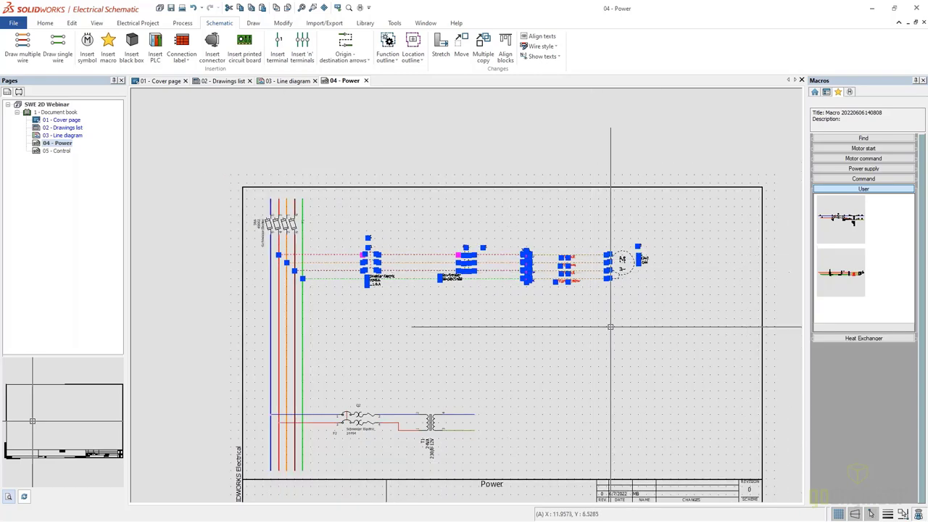
{"action": "scroll", "coordinate": [611, 321], "scroll_direction": "up", "scroll_amount": 1}
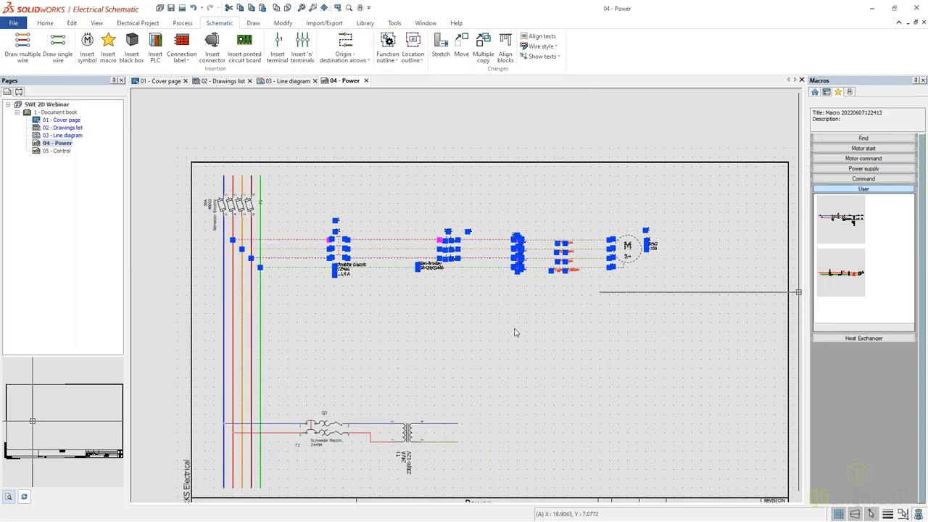
{"action": "left_click_drag", "start_coordinate": [841, 273], "coordinate": [236, 332]}
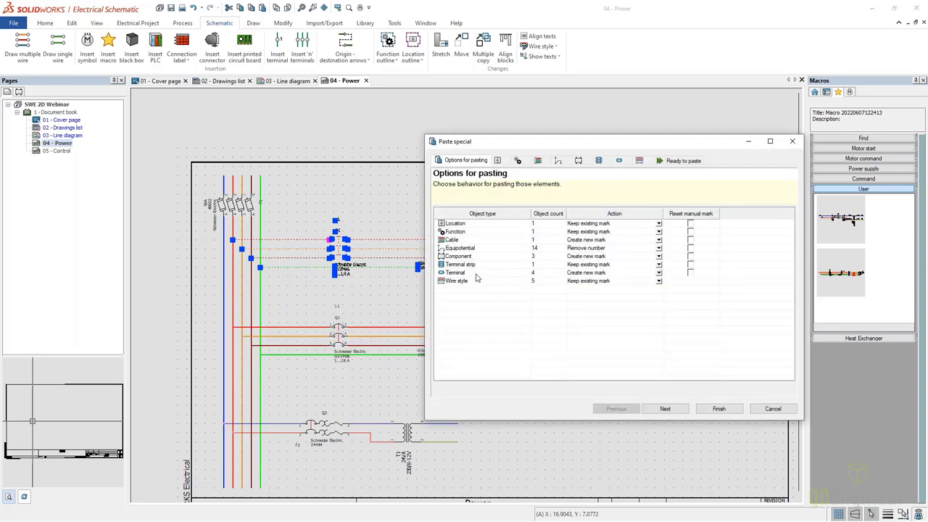
- Review the Cable, Component, Terminal strip and Terminal rows in Paste special
{"action": "left_click", "coordinate": [573, 242]}
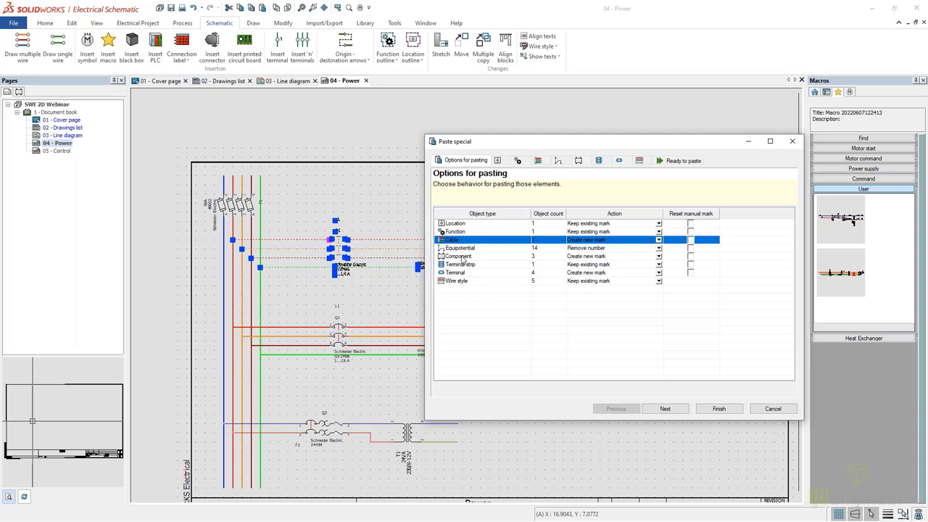
{"action": "left_click", "coordinate": [462, 256]}
{"action": "left_click", "coordinate": [468, 265]}
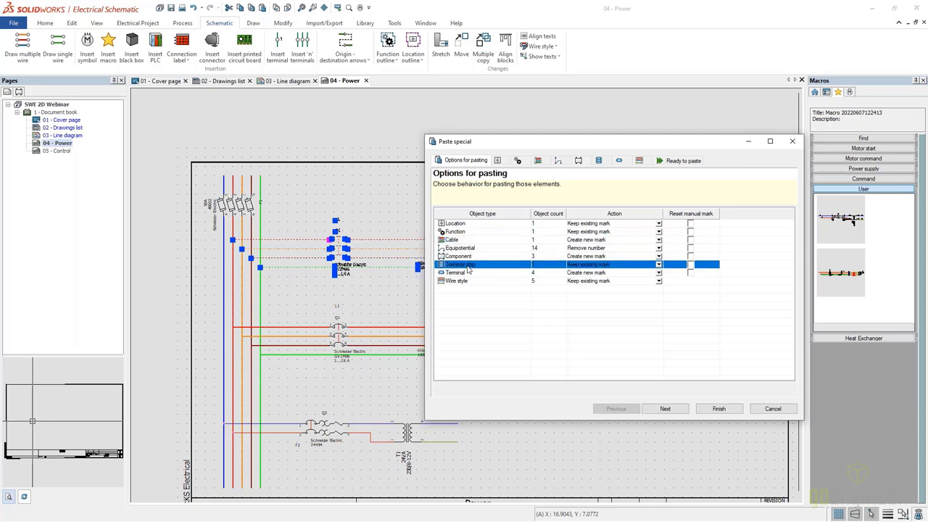
{"action": "left_click", "coordinate": [473, 265]}
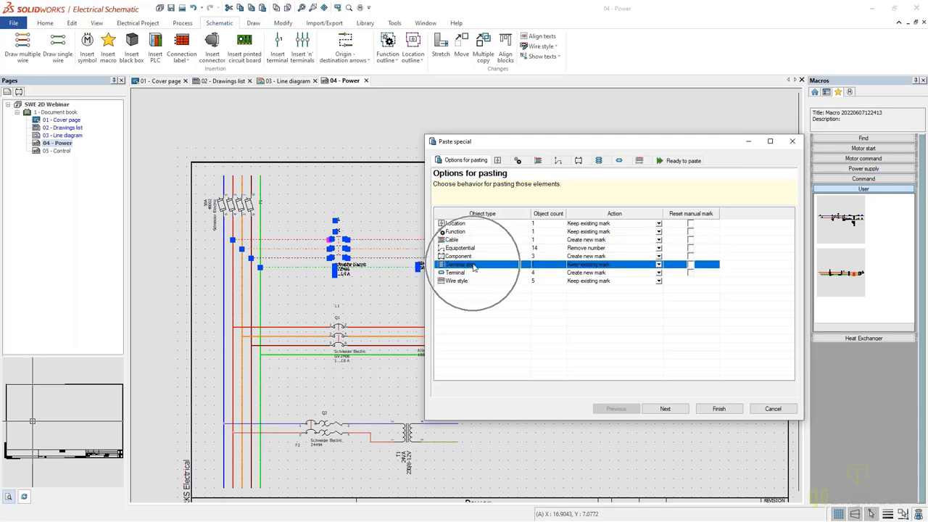
{"action": "left_click", "coordinate": [598, 266]}
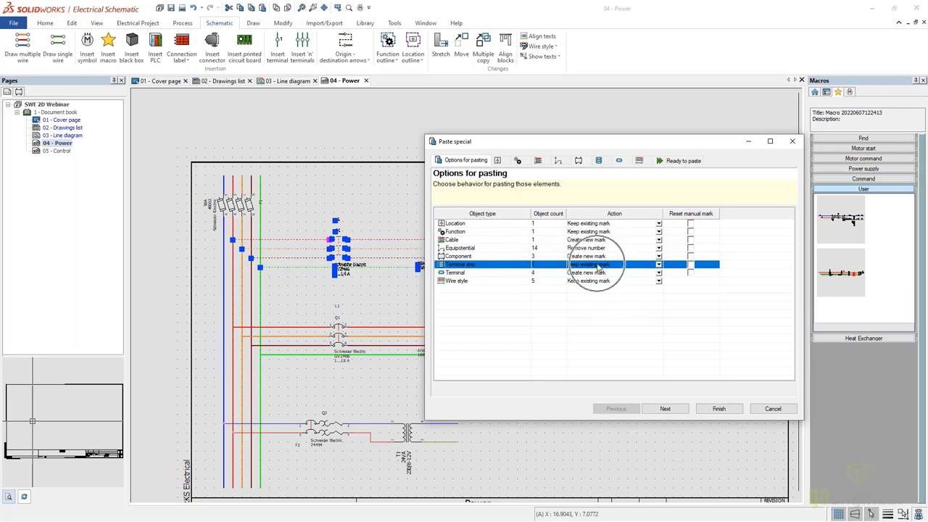
{"action": "left_click", "coordinate": [458, 273]}
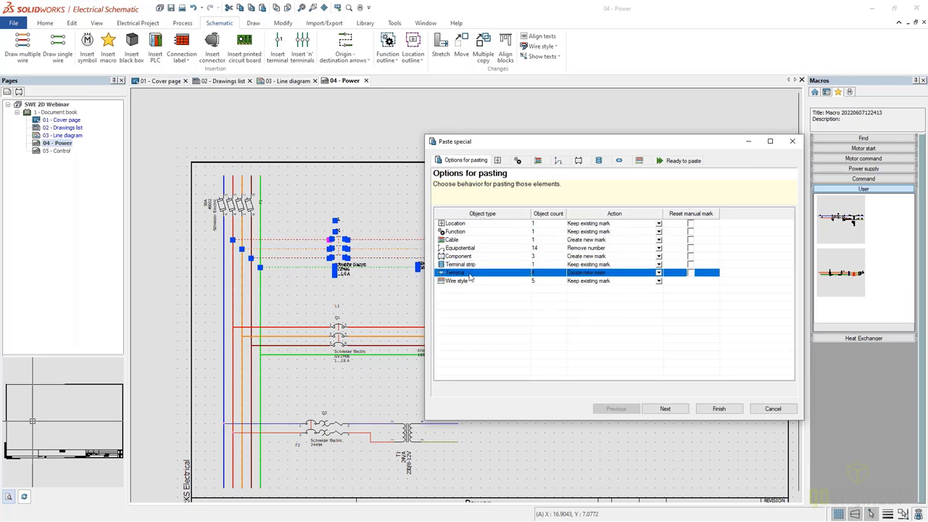
{"action": "left_click", "coordinate": [470, 273]}
- Set Wire style to Create new mark and finish pasting the second motor circuit
{"action": "left_click", "coordinate": [617, 281]}
{"action": "left_click", "coordinate": [613, 282]}
{"action": "left_click", "coordinate": [560, 290]}
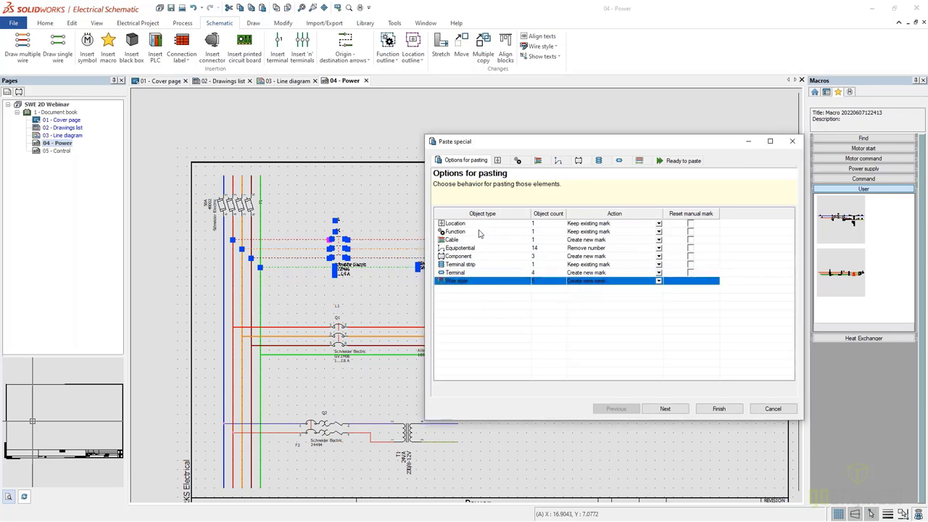
{"action": "left_click", "coordinate": [719, 410]}
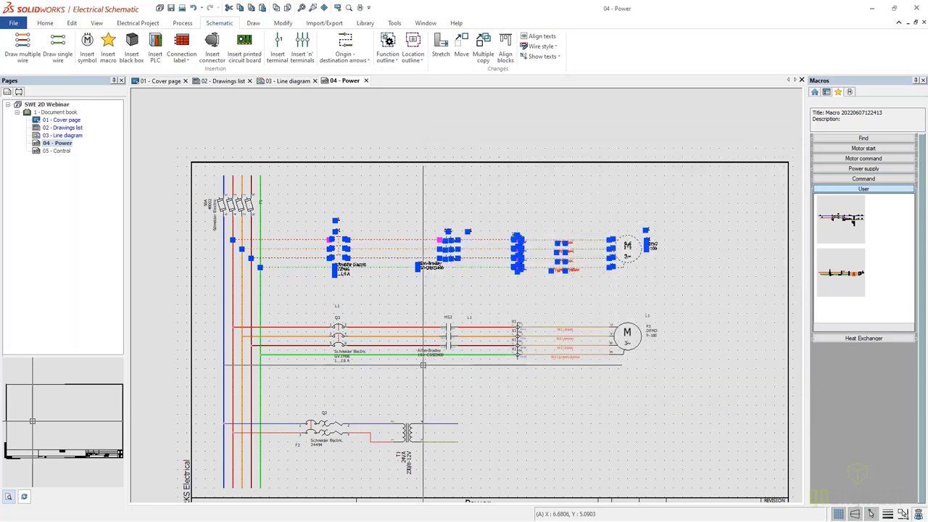
- Drop the second motor circuit (Q3, MS2, P2) below the first and frame both circuits
{"action": "scroll", "coordinate": [424, 370], "scroll_direction": "up", "scroll_amount": 3}
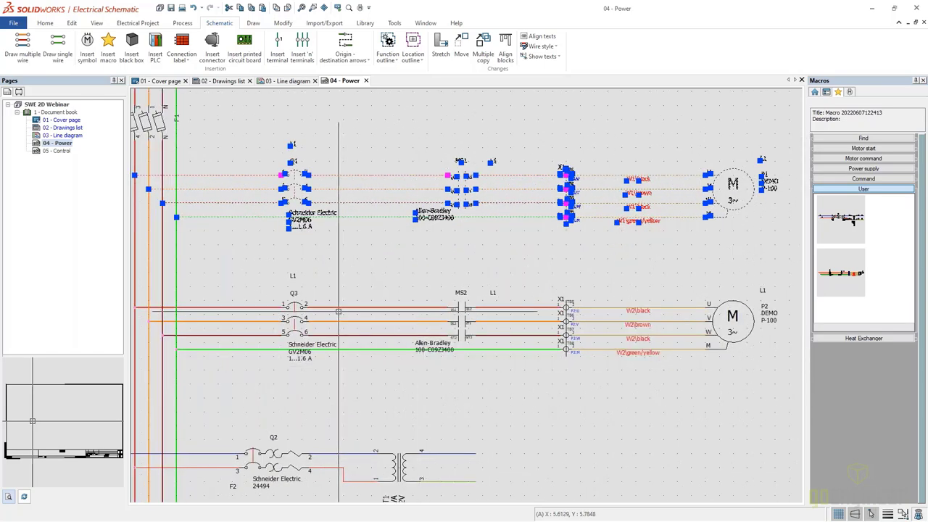
{"action": "left_click", "coordinate": [310, 181]}
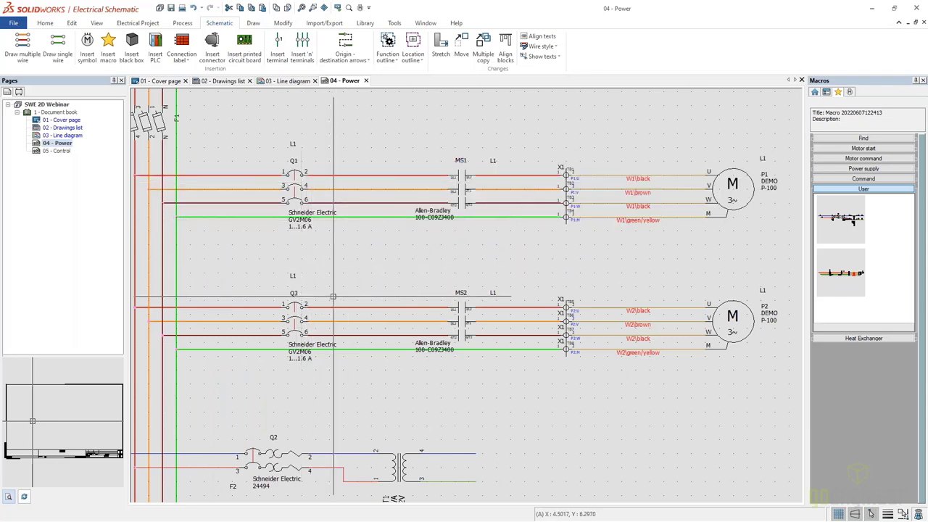
{"action": "scroll", "coordinate": [480, 268], "scroll_direction": "down", "scroll_amount": 1}
{"action": "middle_click_drag", "start_coordinate": [502, 266], "coordinate": [491, 264]}
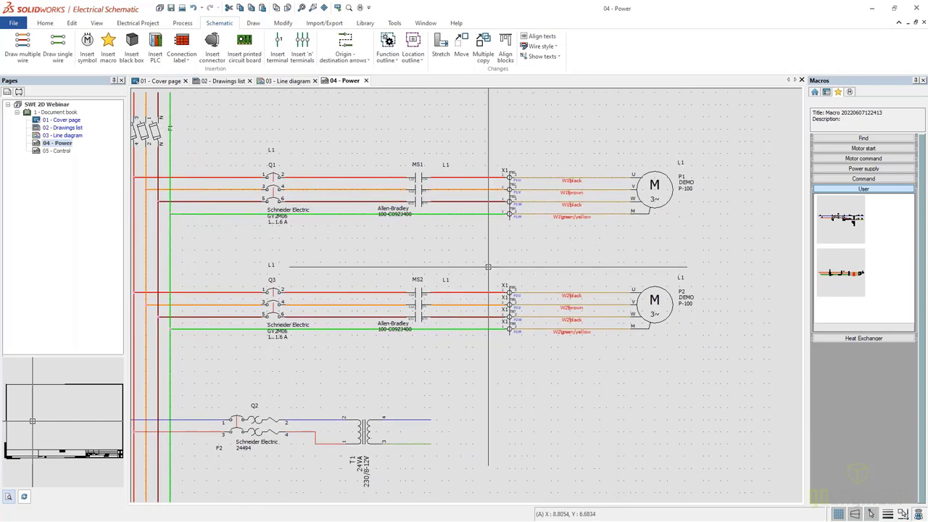
{"action": "scroll", "coordinate": [584, 293], "scroll_direction": "up", "scroll_amount": 1}
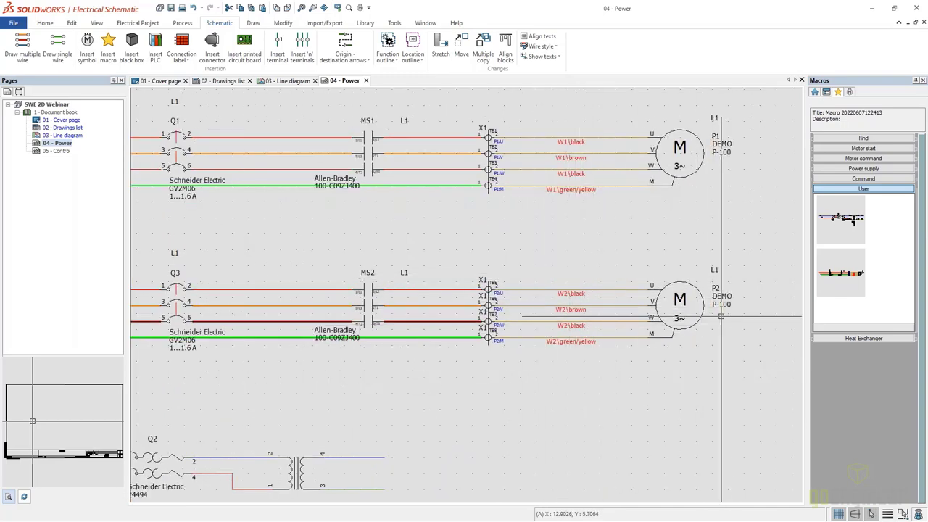
{"action": "scroll", "coordinate": [720, 313], "scroll_direction": "down", "scroll_amount": 1}
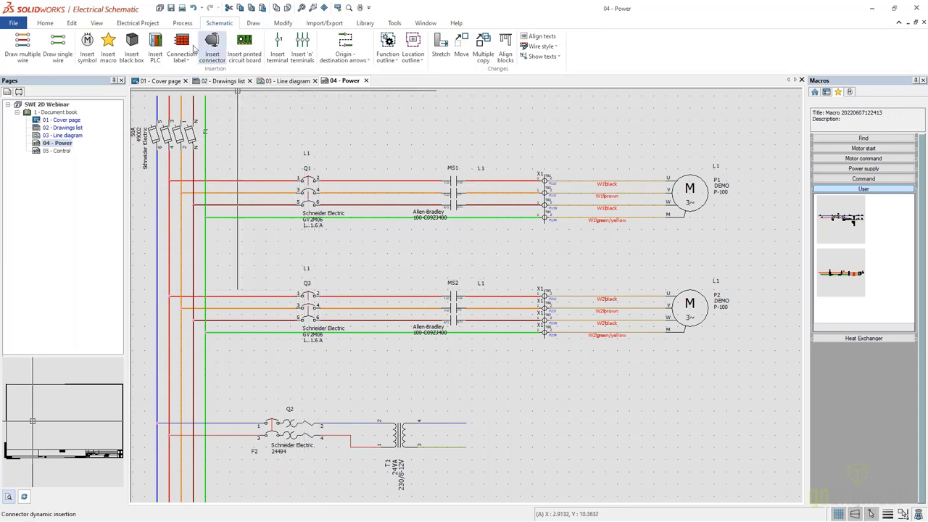
- Renumber component marks for the whole project with recalculated order numbers, confirming the warning
{"action": "left_click", "coordinate": [182, 24]}
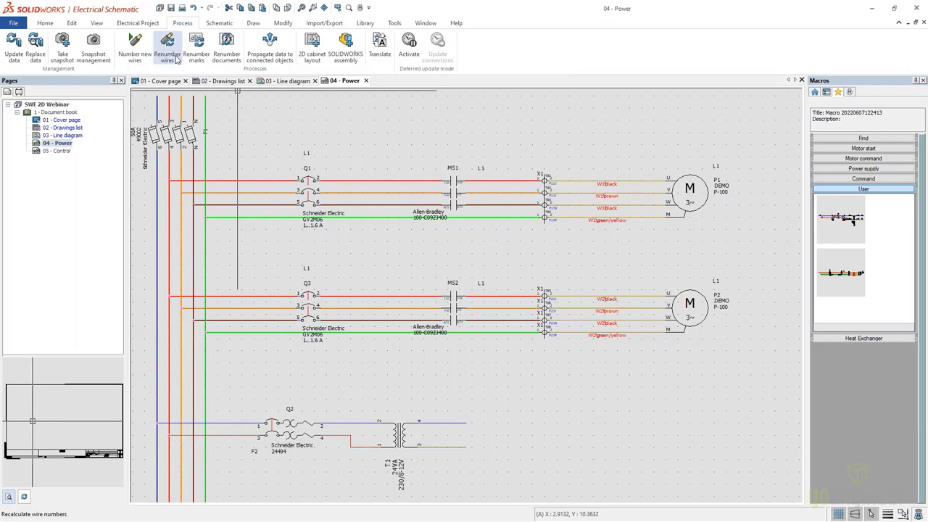
{"action": "left_click", "coordinate": [197, 49]}
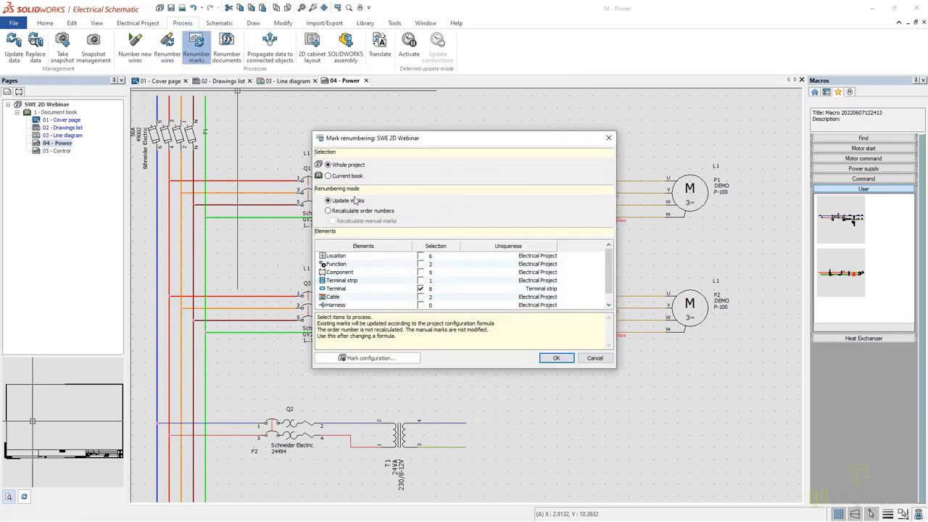
{"action": "left_click", "coordinate": [420, 273]}
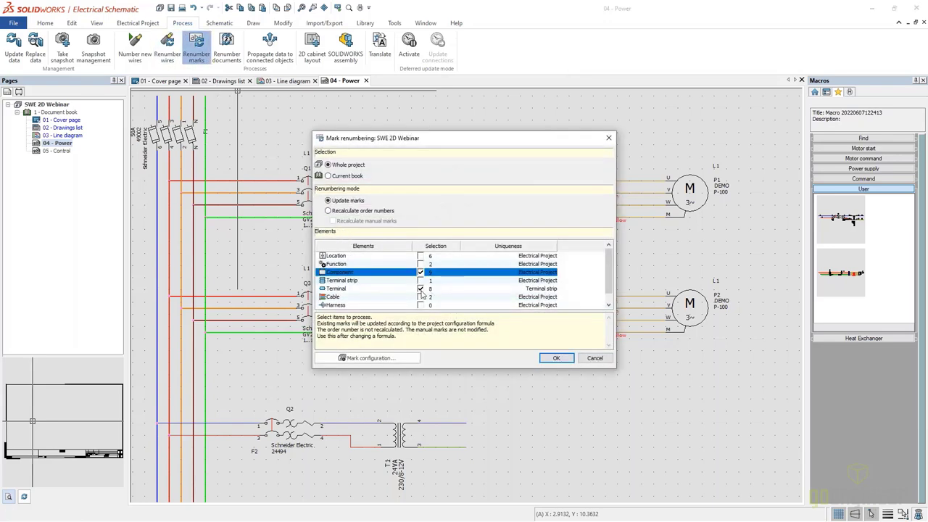
{"action": "left_click", "coordinate": [329, 211]}
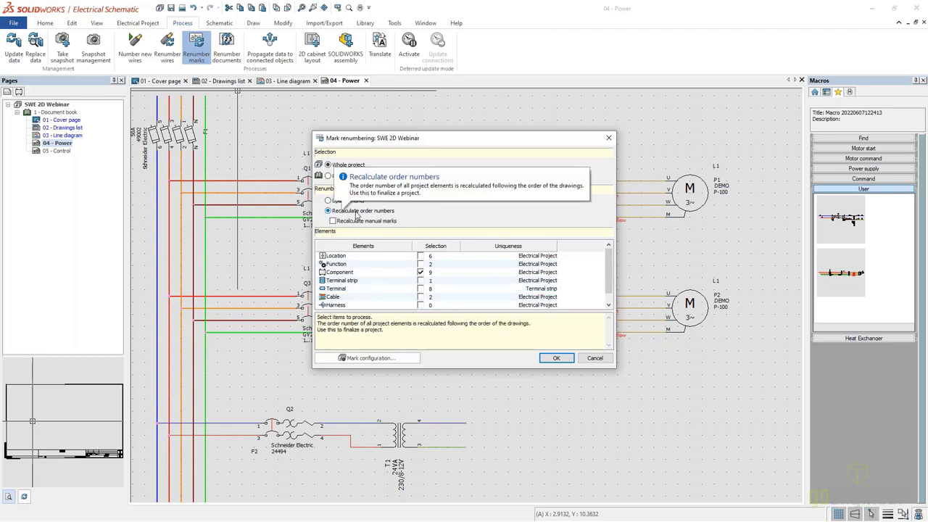
{"action": "left_click", "coordinate": [556, 358]}
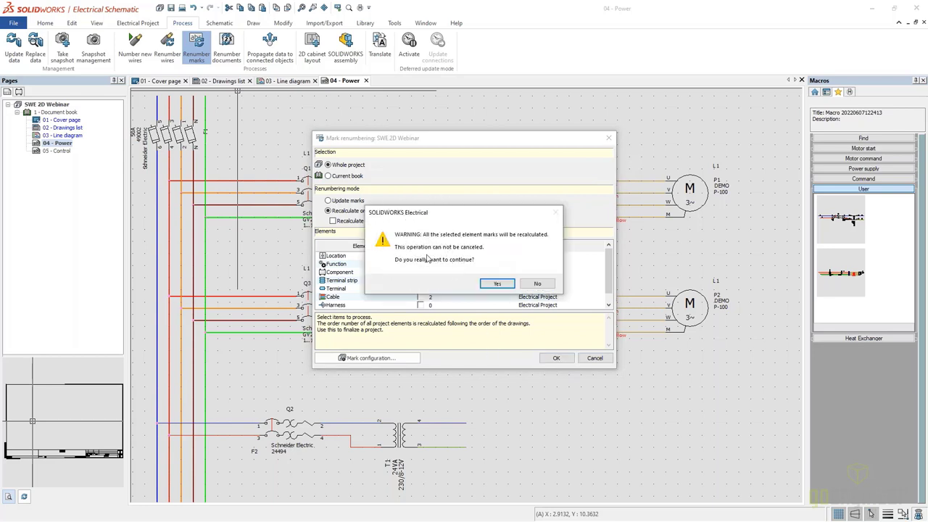
{"action": "left_click", "coordinate": [498, 284]}
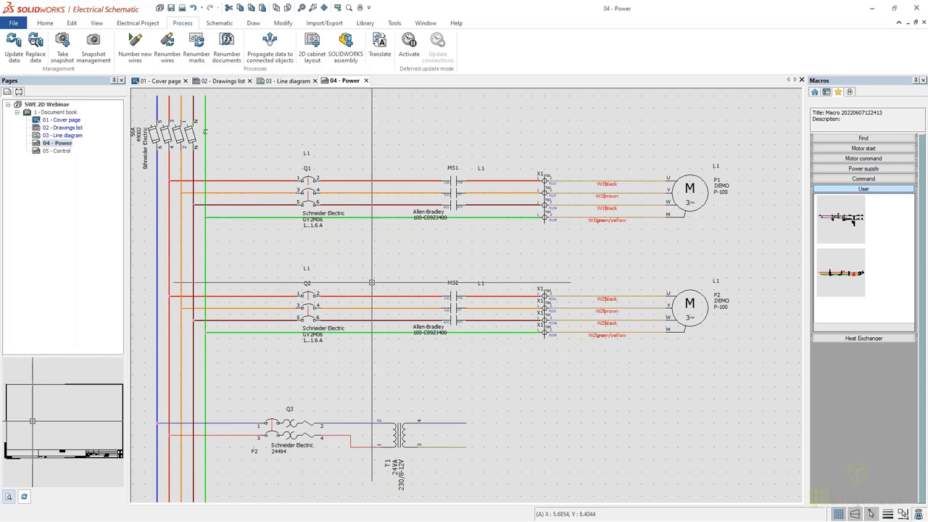
- Check the renumbered second motor circuit on the Power sheet, then go to 03 - Line diagram
{"action": "scroll", "coordinate": [481, 262], "scroll_direction": "up", "scroll_amount": 3}
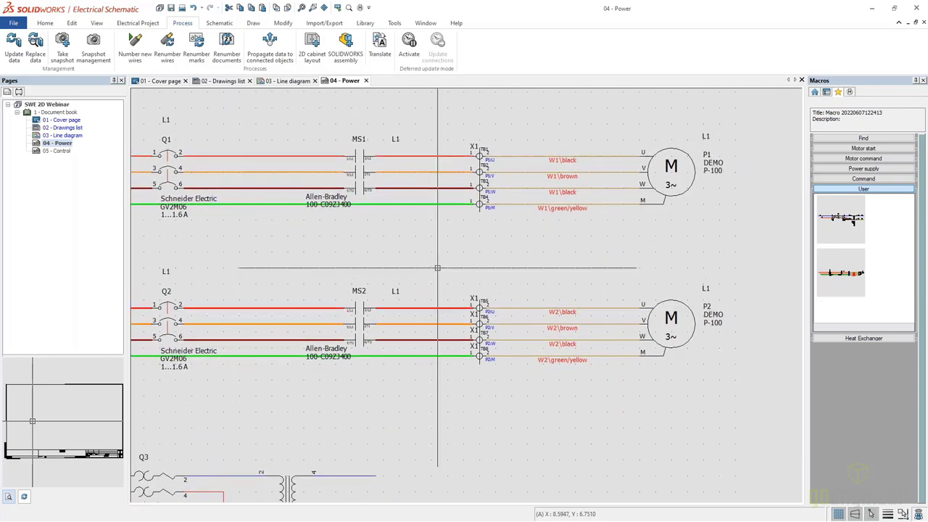
{"action": "scroll", "coordinate": [439, 269], "scroll_direction": "down", "scroll_amount": 4}
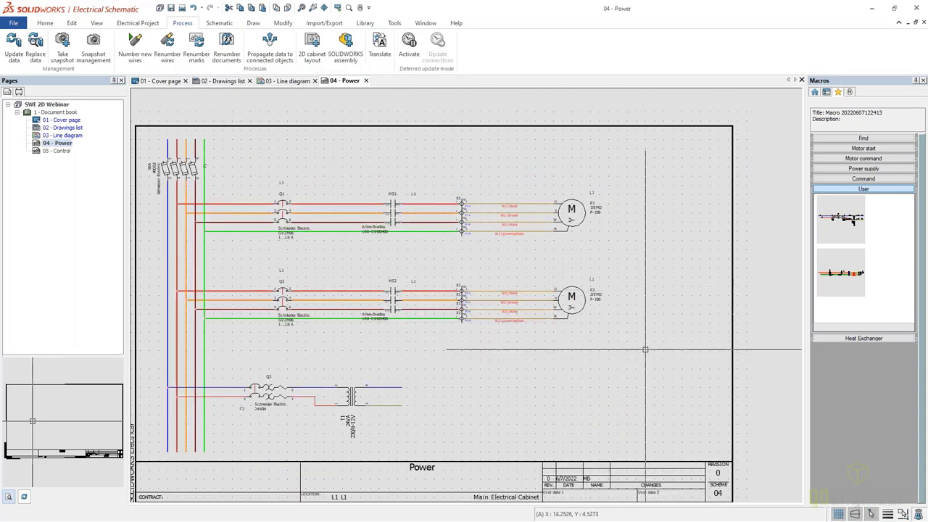
{"action": "left_click_drag", "start_coordinate": [661, 333], "coordinate": [246, 269]}
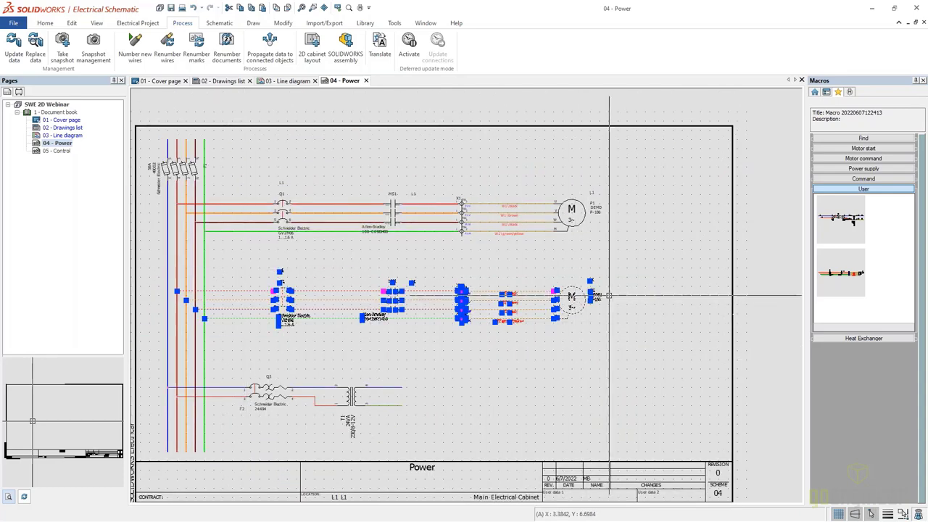
{"action": "key", "text": "Escape"}
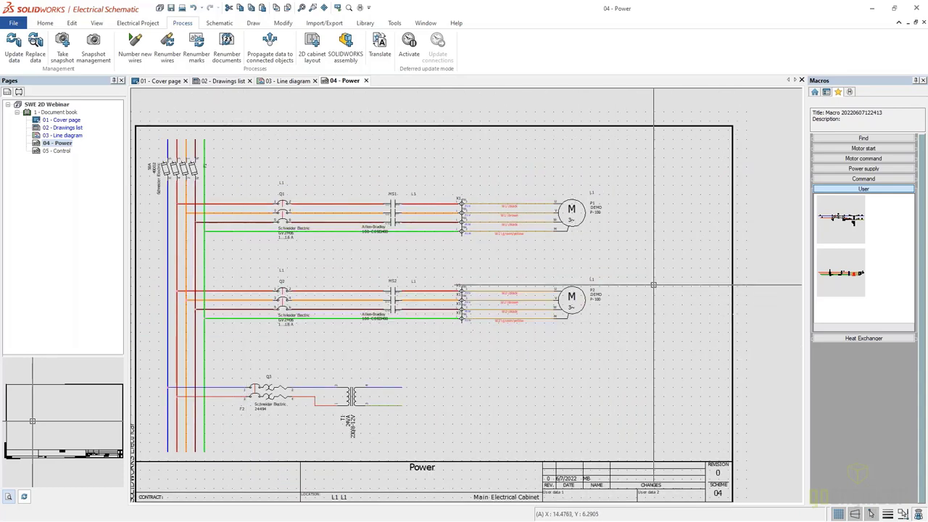
{"action": "left_click", "coordinate": [289, 81]}
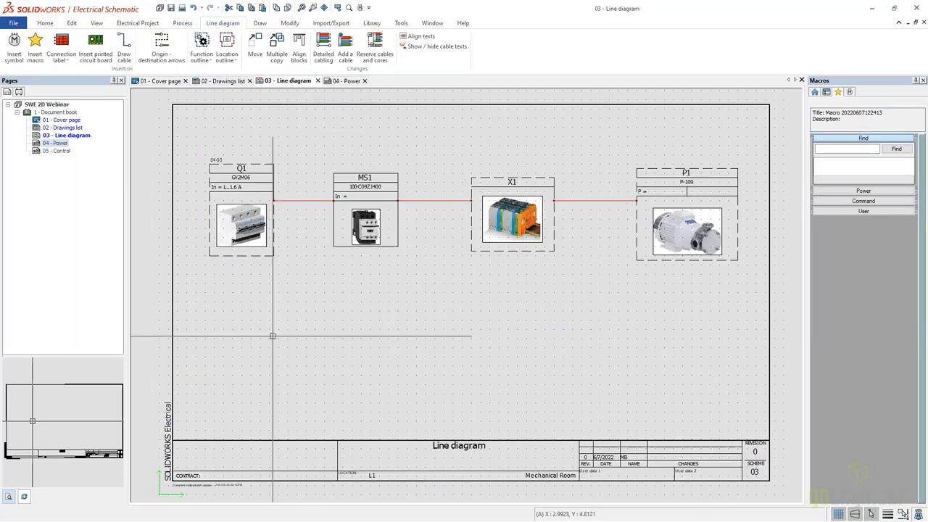
- Insert breaker =F1-Q2 with the Modular circuit-breaker symbol below Q1
{"action": "scroll", "coordinate": [460, 292], "scroll_direction": "down", "scroll_amount": 3}
{"action": "middle_click_drag", "start_coordinate": [460, 292], "coordinate": [441, 279]}
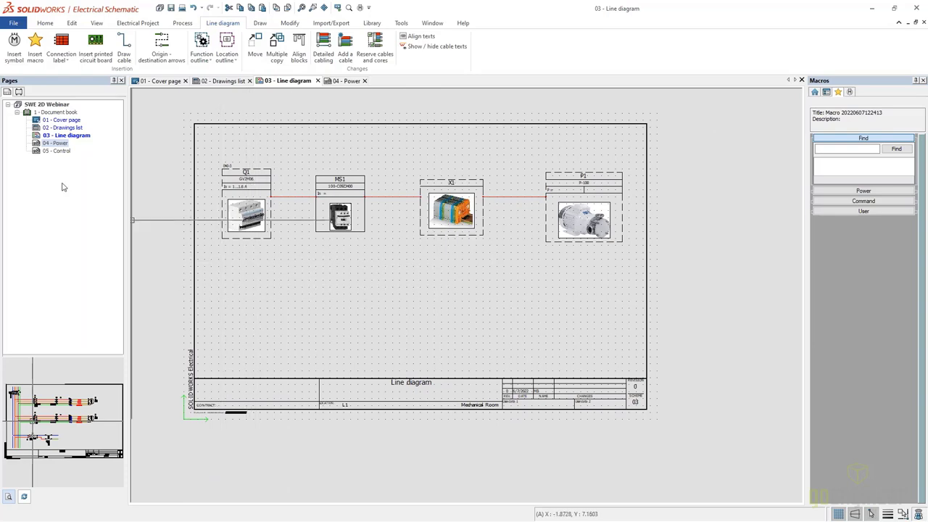
{"action": "left_click", "coordinate": [19, 92]}
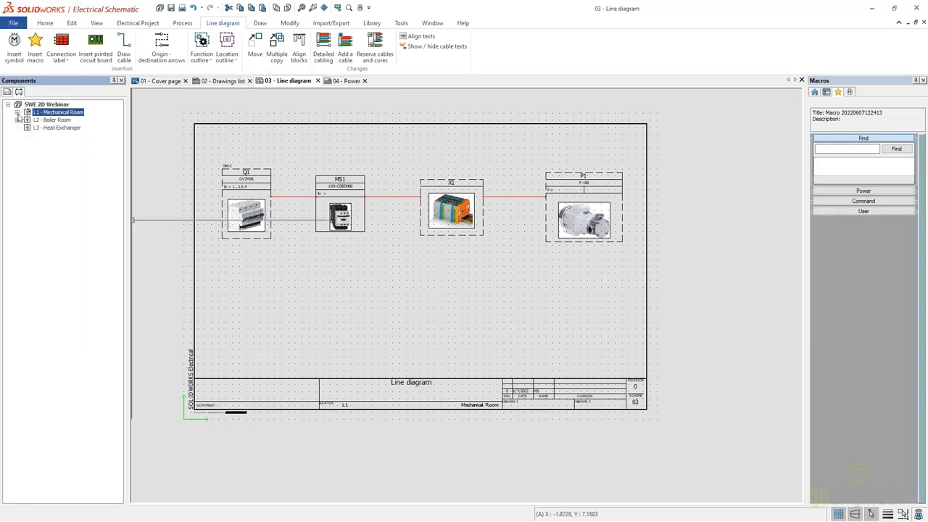
{"action": "left_click", "coordinate": [18, 113]}
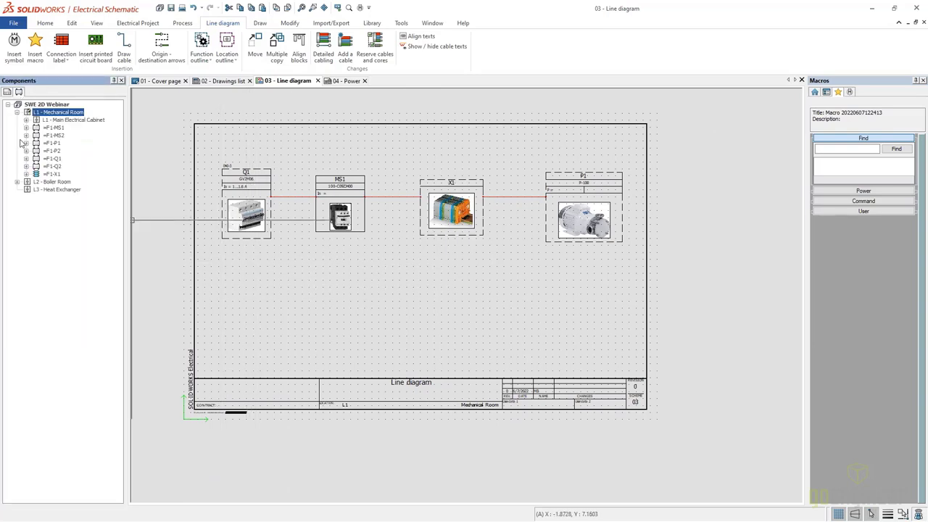
{"action": "right_click", "coordinate": [49, 167]}
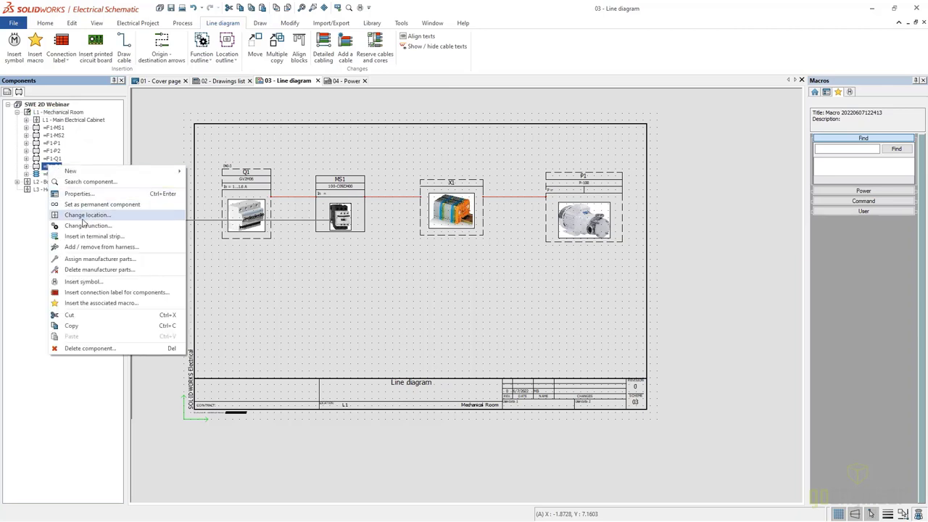
{"action": "left_click", "coordinate": [81, 282]}
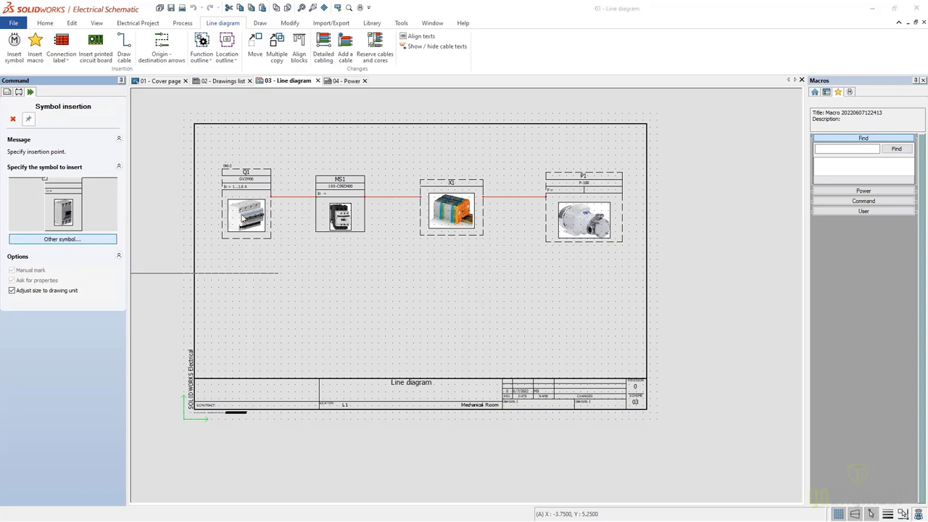
{"action": "left_click", "coordinate": [63, 239]}
{"action": "left_click", "coordinate": [453, 206]}
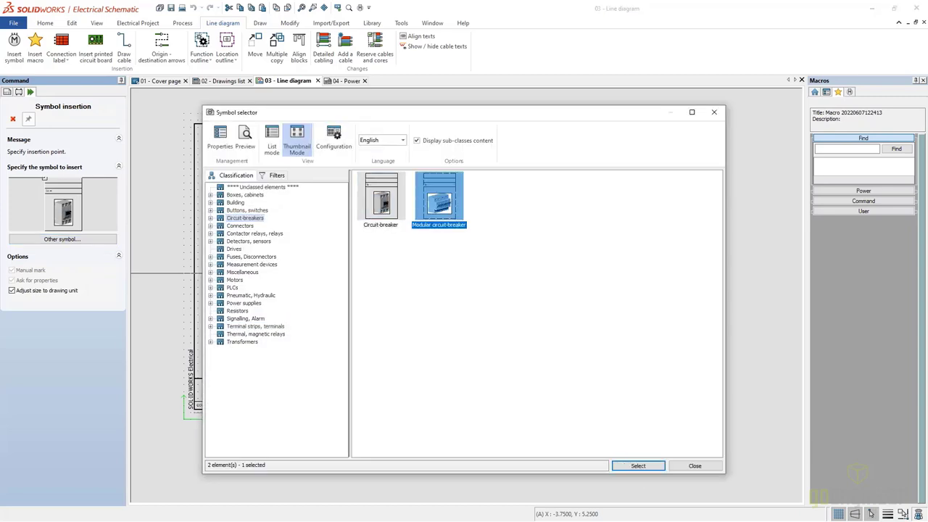
{"action": "left_click", "coordinate": [638, 466]}
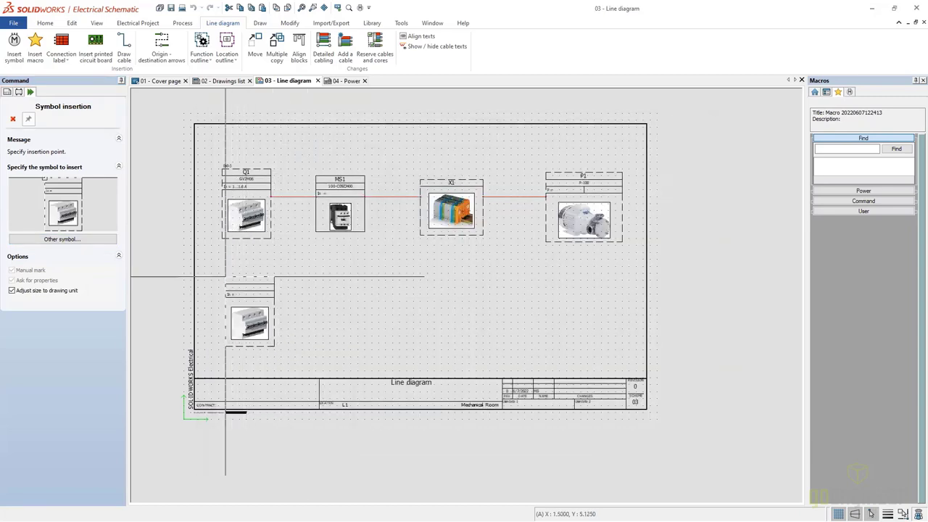
{"action": "left_click", "coordinate": [225, 276]}
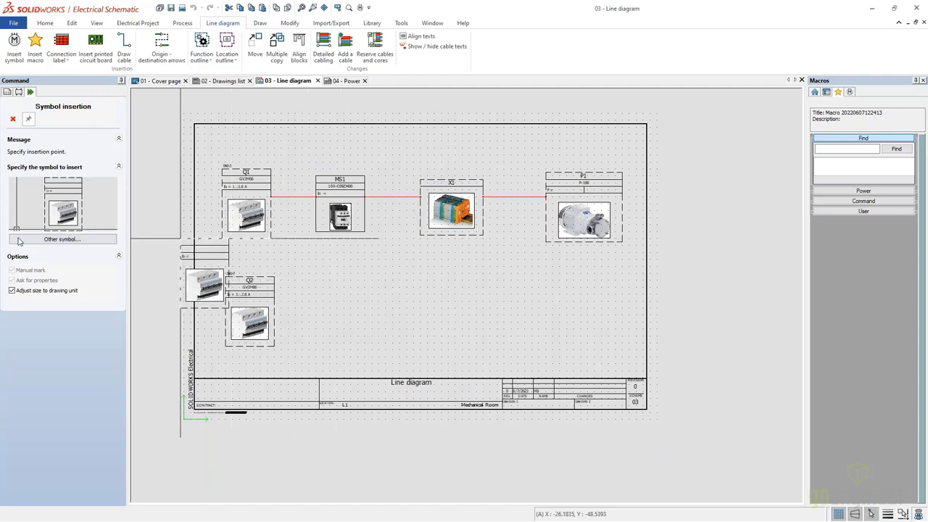
{"action": "key", "text": "Escape"}
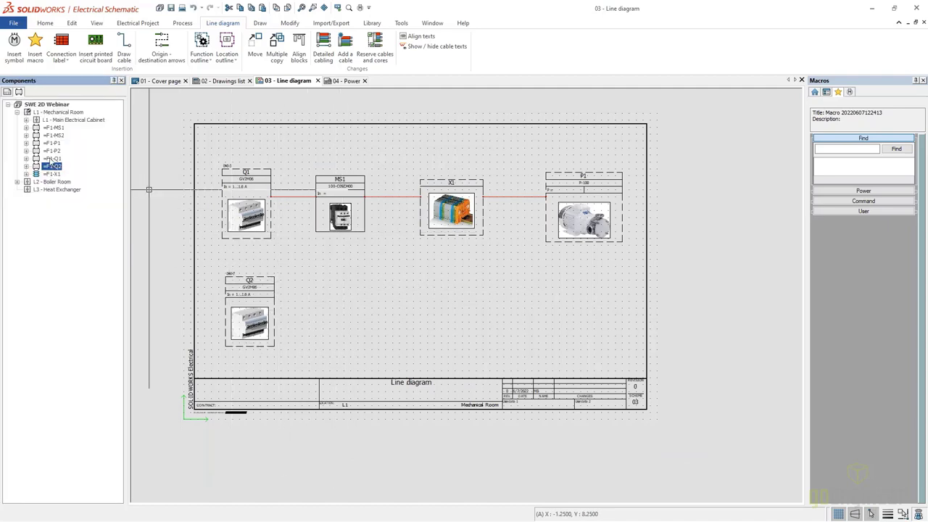
- Insert contactor =F1-MS2 below MS1 and motor =F1-P2 symbols on the line diagram
{"action": "right_click", "coordinate": [51, 137]}
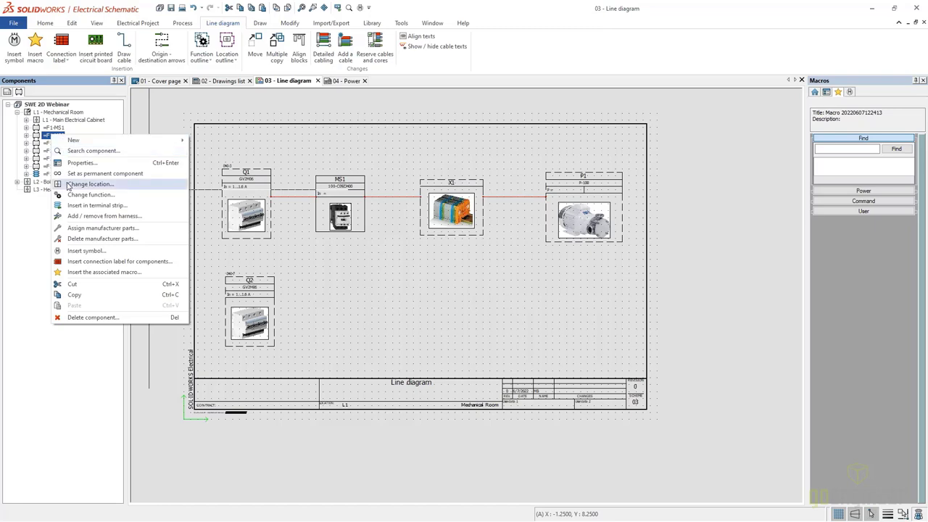
{"action": "left_click", "coordinate": [87, 250]}
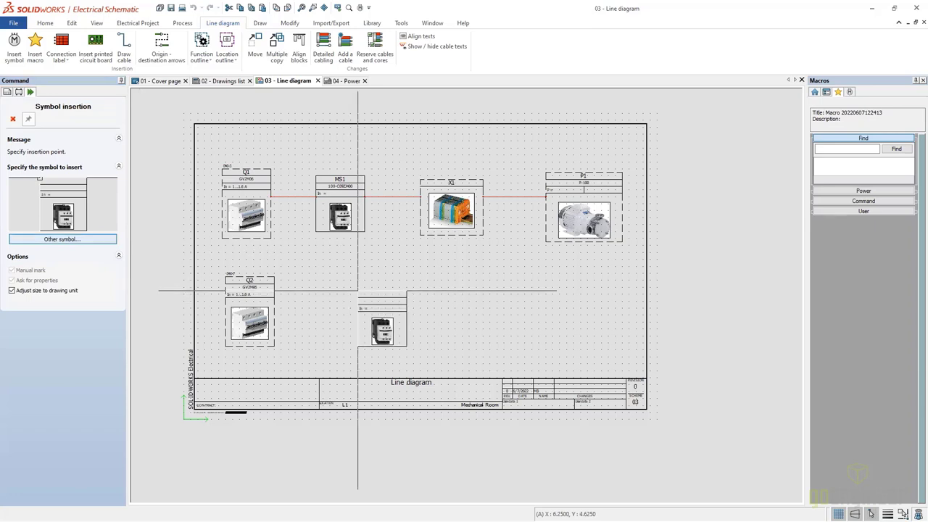
{"action": "left_click", "coordinate": [315, 280]}
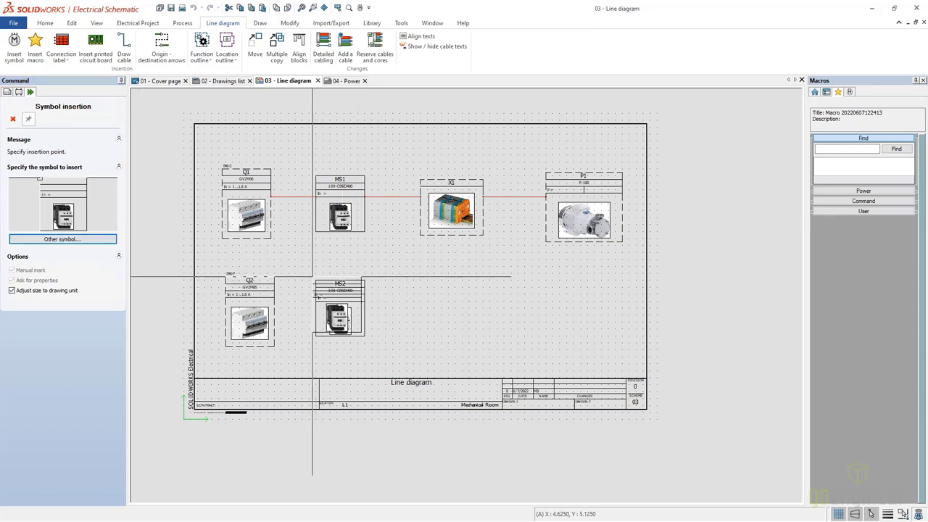
{"action": "key", "text": "Escape"}
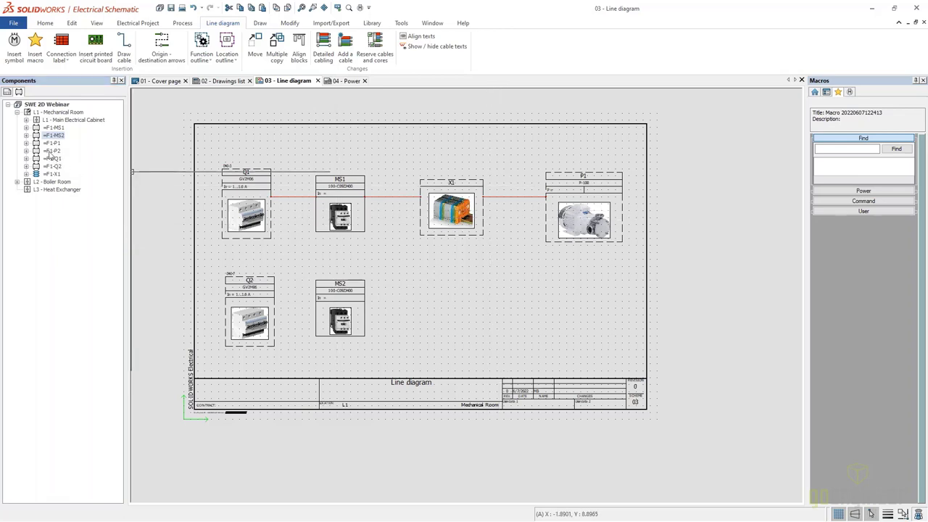
{"action": "right_click", "coordinate": [50, 151]}
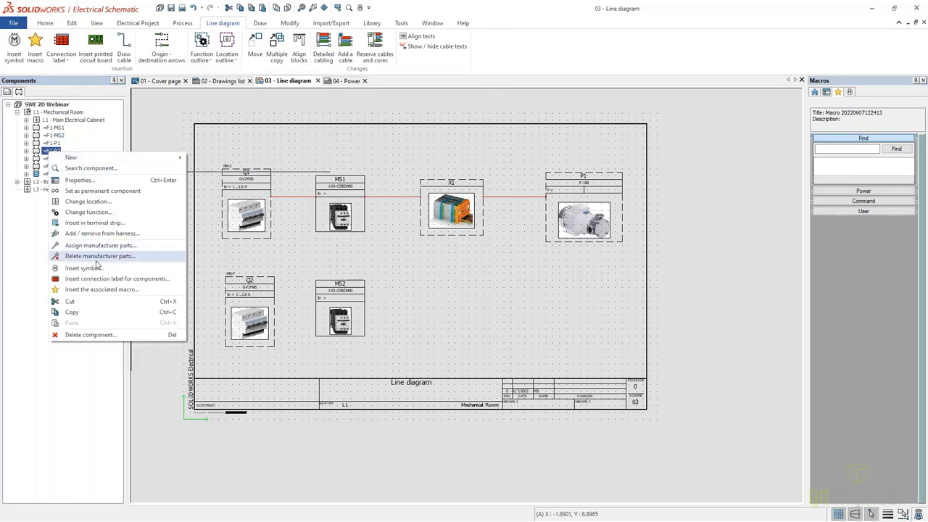
{"action": "left_click", "coordinate": [83, 268]}
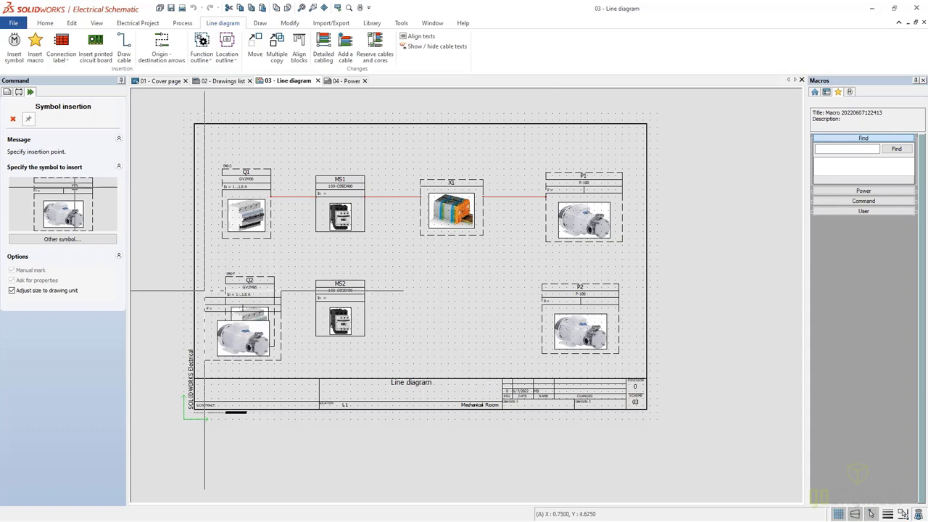
{"action": "left_click", "coordinate": [13, 119]}
- Draw cables from Q2 through MS2 to X1, and from motor P2 to X1
{"action": "left_click", "coordinate": [123, 55]}
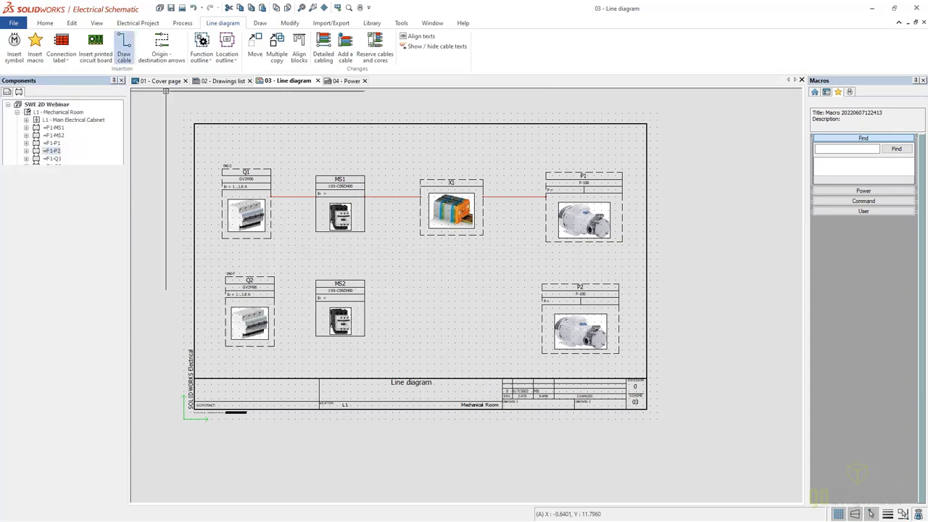
{"action": "left_click", "coordinate": [274, 305]}
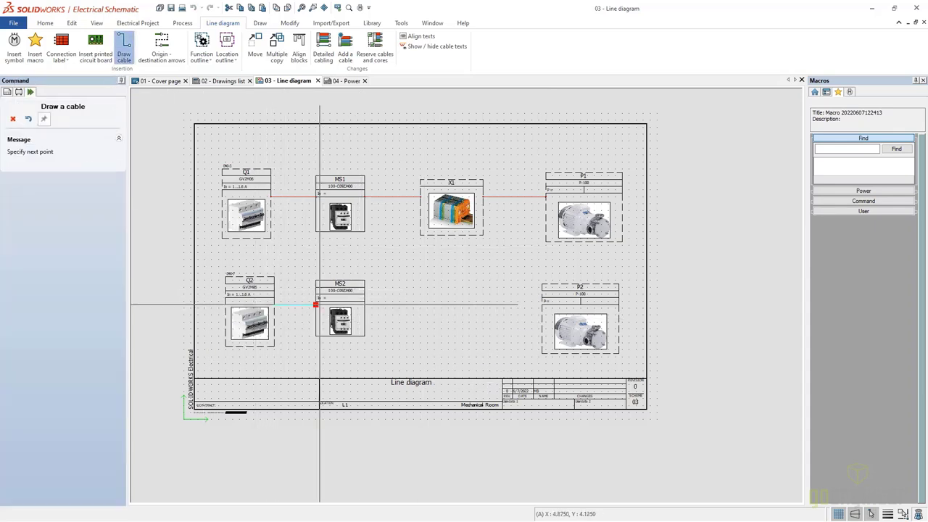
{"action": "left_click", "coordinate": [359, 304]}
{"action": "left_click", "coordinate": [437, 308]}
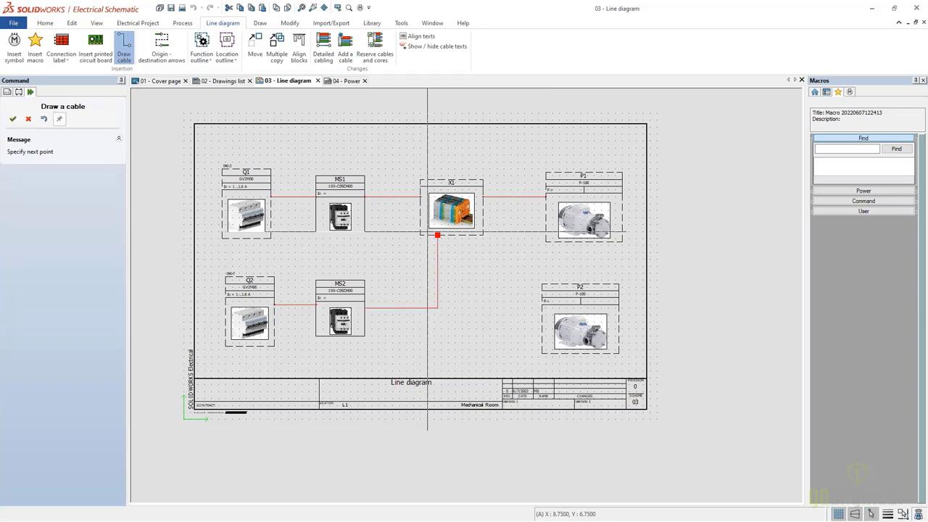
{"action": "left_click", "coordinate": [437, 234]}
{"action": "left_click", "coordinate": [542, 321]}
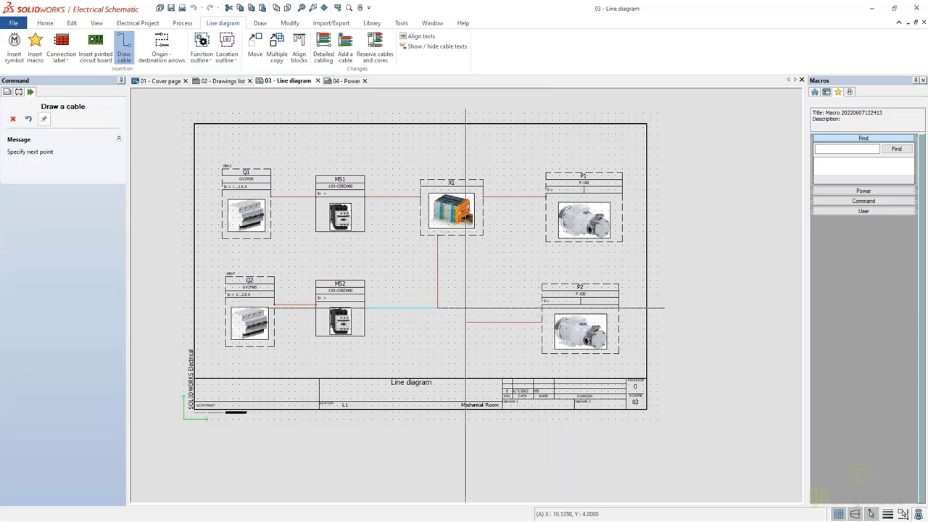
{"action": "left_click", "coordinate": [465, 321]}
{"action": "left_click", "coordinate": [465, 232]}
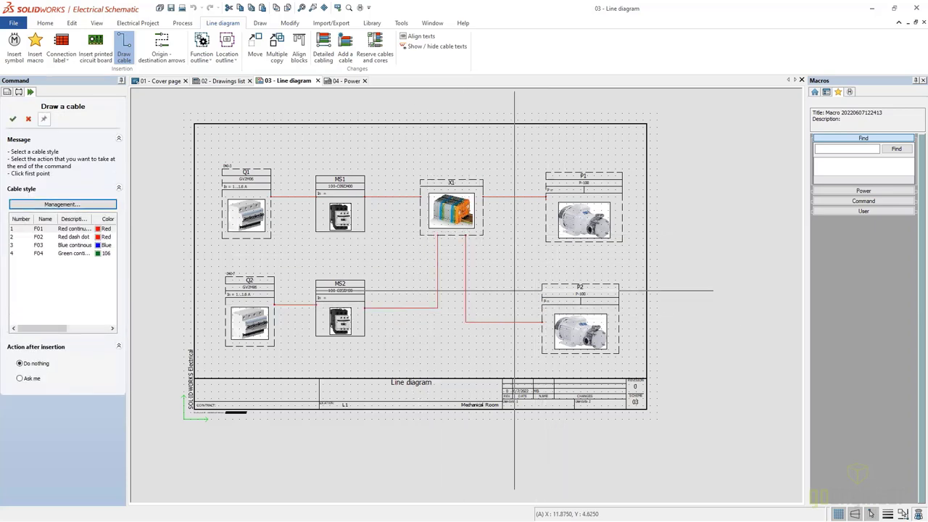
{"action": "key", "text": "Escape"}
- Connect cable W2's cores from X1 TB5–TB8 to P2's U, V, W and M
{"action": "right_click", "coordinate": [466, 290]}
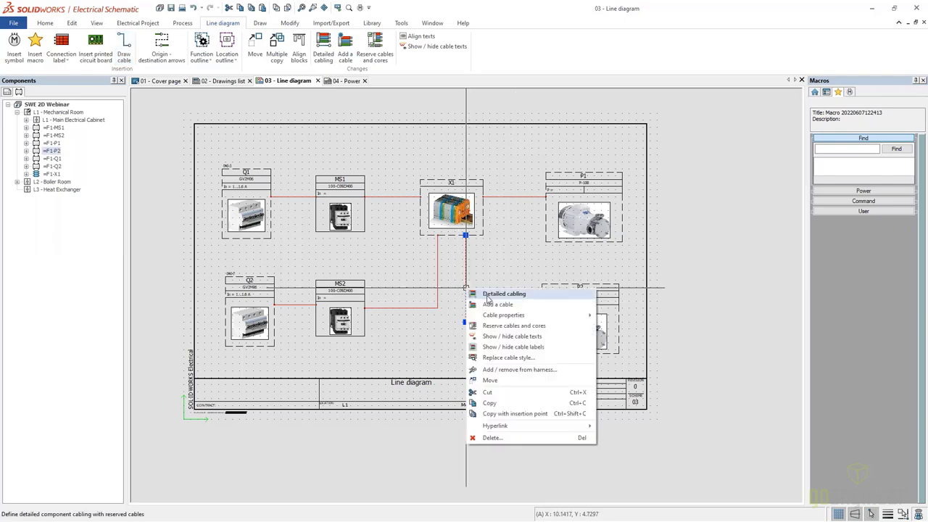
{"action": "left_click", "coordinate": [489, 296]}
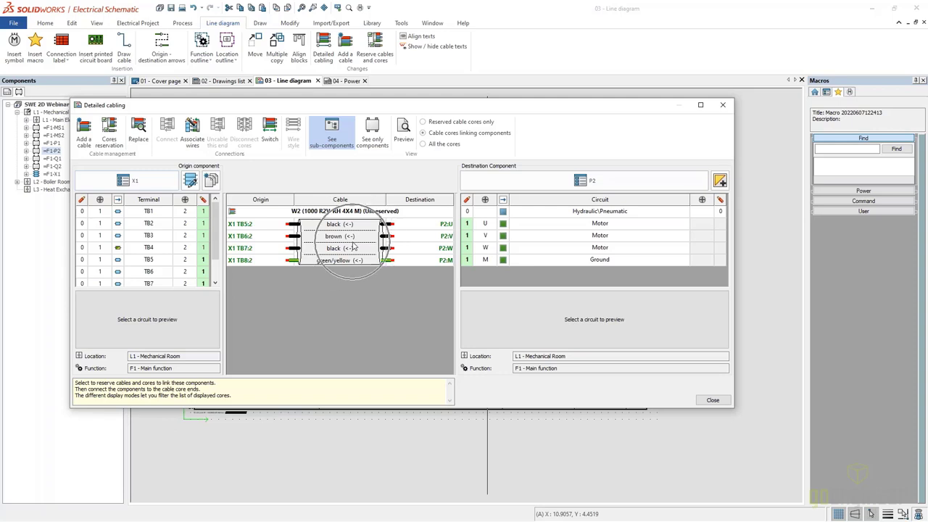
{"action": "scroll", "coordinate": [220, 240], "scroll_direction": "down", "scroll_amount": 1}
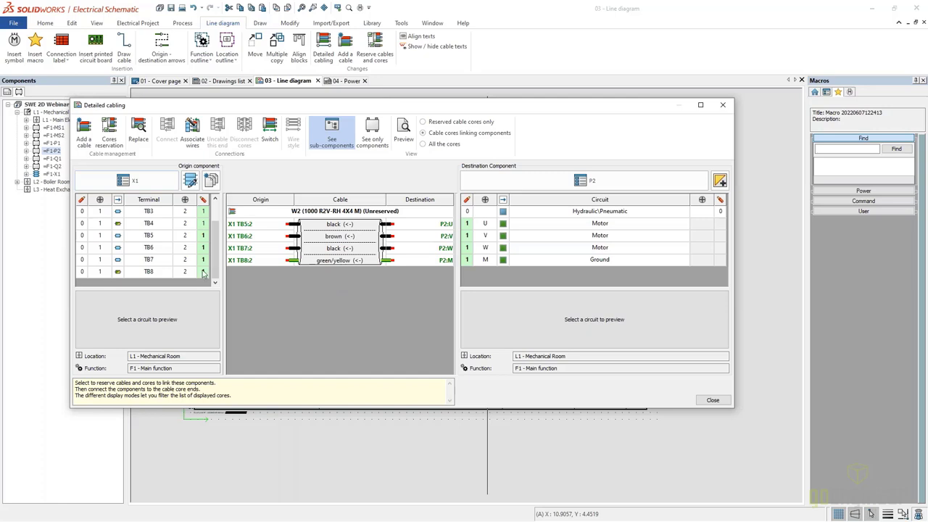
{"action": "scroll", "coordinate": [150, 250], "scroll_direction": "up", "scroll_amount": 1}
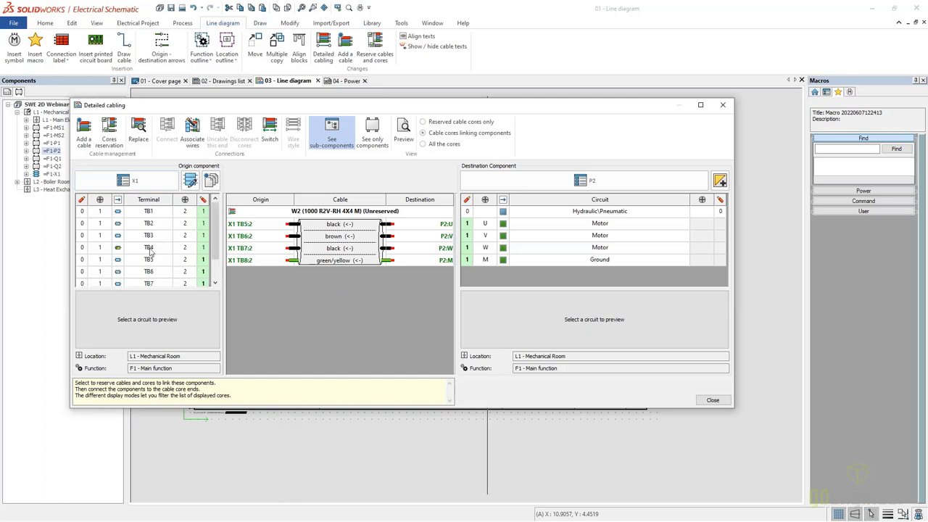
{"action": "scroll", "coordinate": [150, 233], "scroll_direction": "down", "scroll_amount": 1}
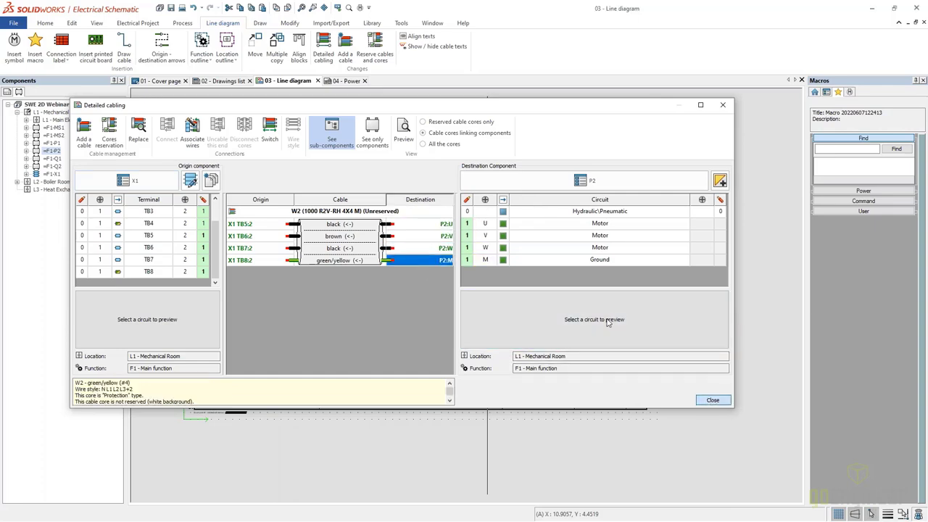
{"action": "left_click", "coordinate": [712, 400]}
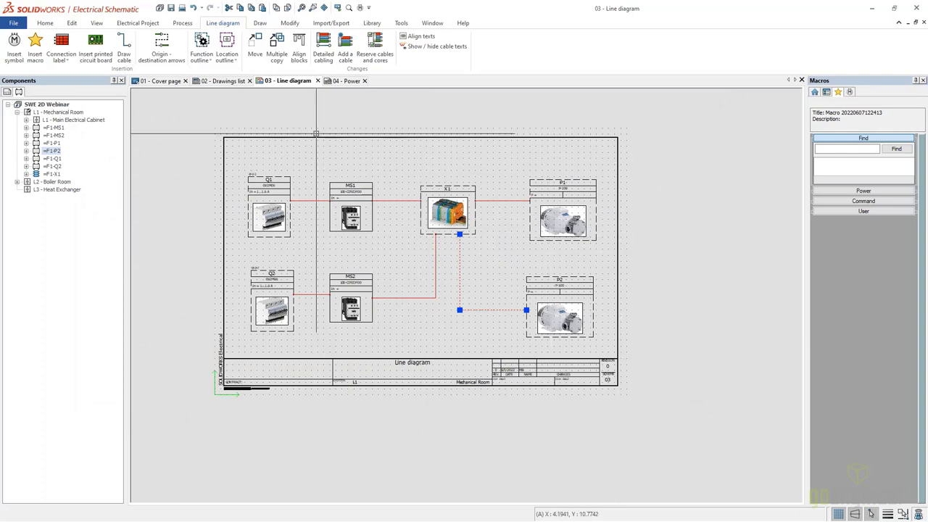
- Set the 05 - Control drawing's location to Door, moving its components there too
{"action": "left_click", "coordinate": [344, 81]}
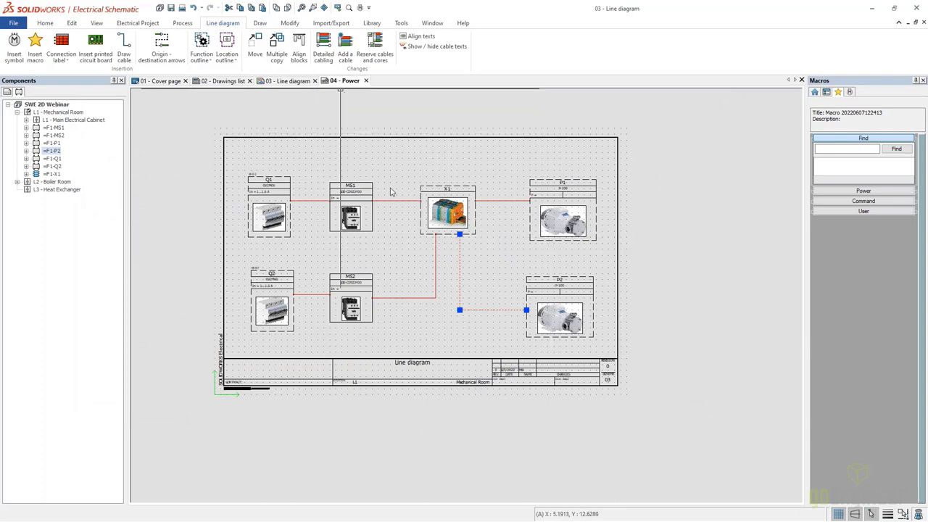
{"action": "scroll", "coordinate": [453, 313], "scroll_direction": "down", "scroll_amount": 3}
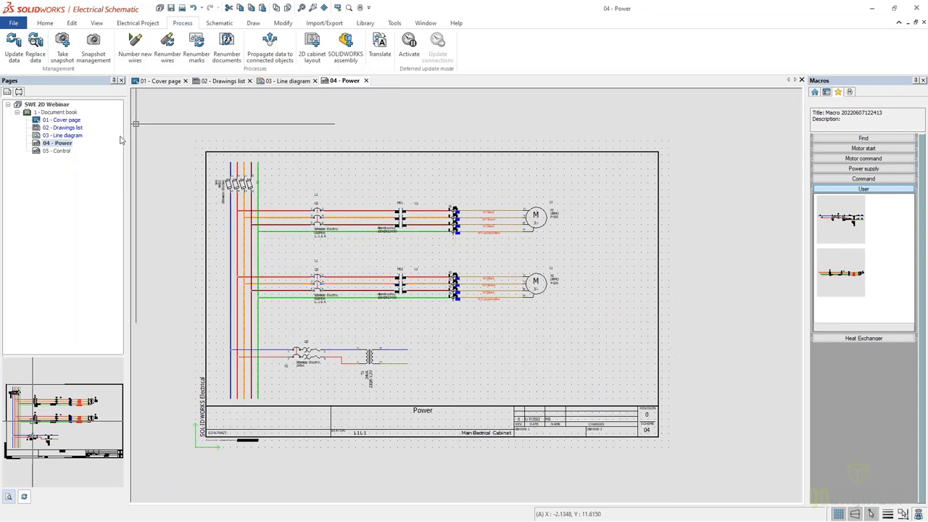
{"action": "left_click", "coordinate": [54, 152]}
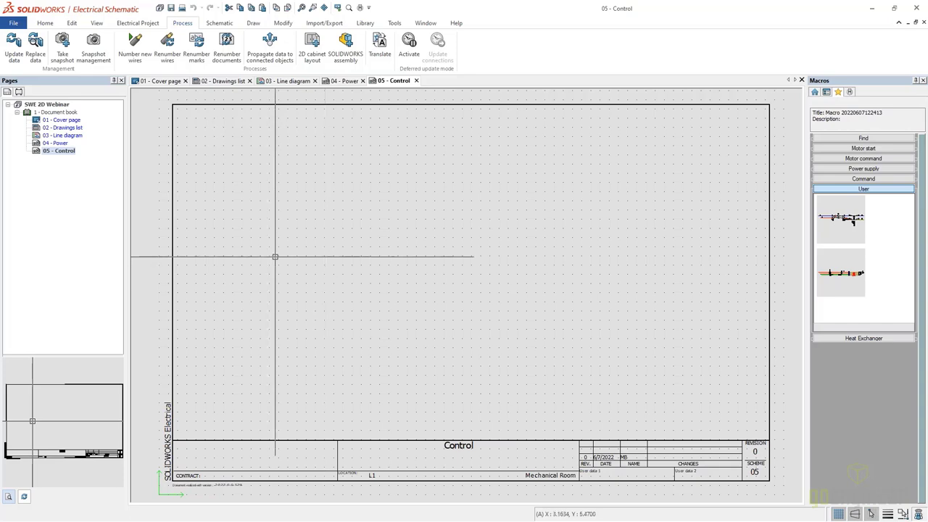
{"action": "right_click", "coordinate": [54, 153]}
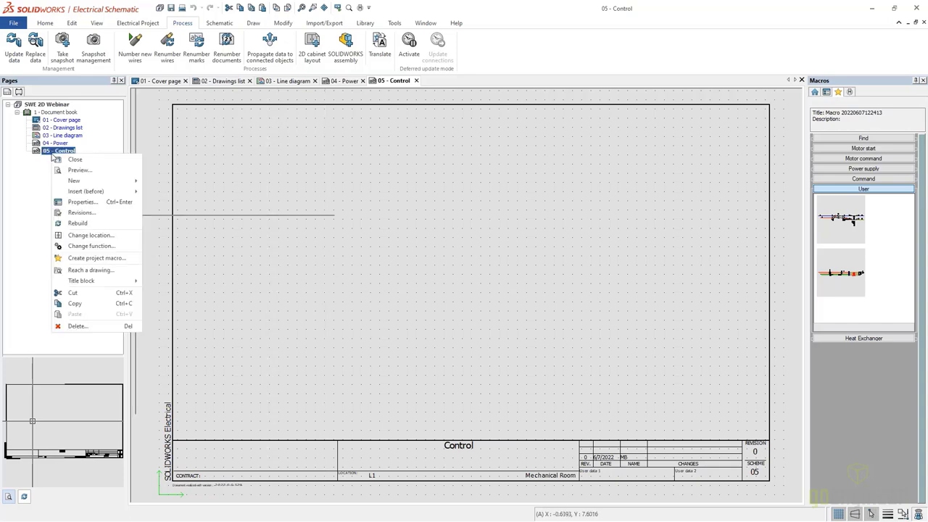
{"action": "left_click", "coordinate": [82, 202]}
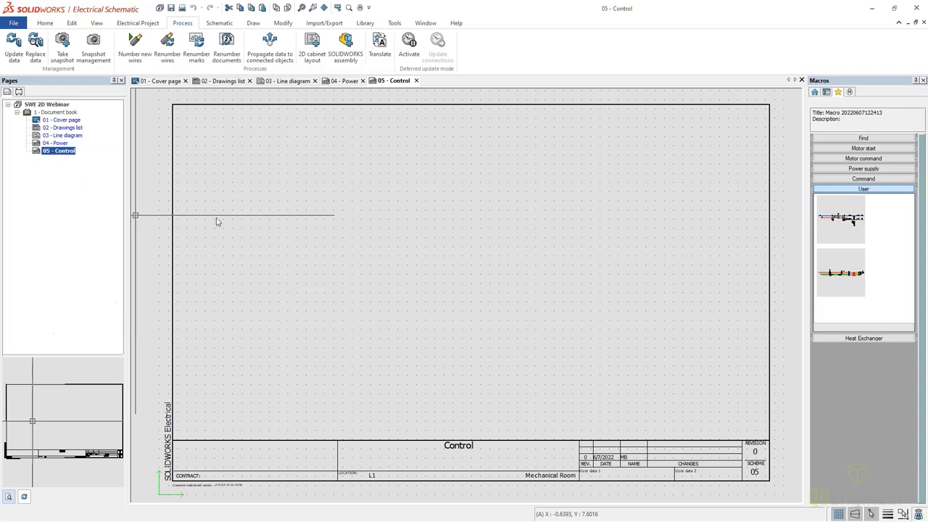
{"action": "left_click", "coordinate": [632, 189]}
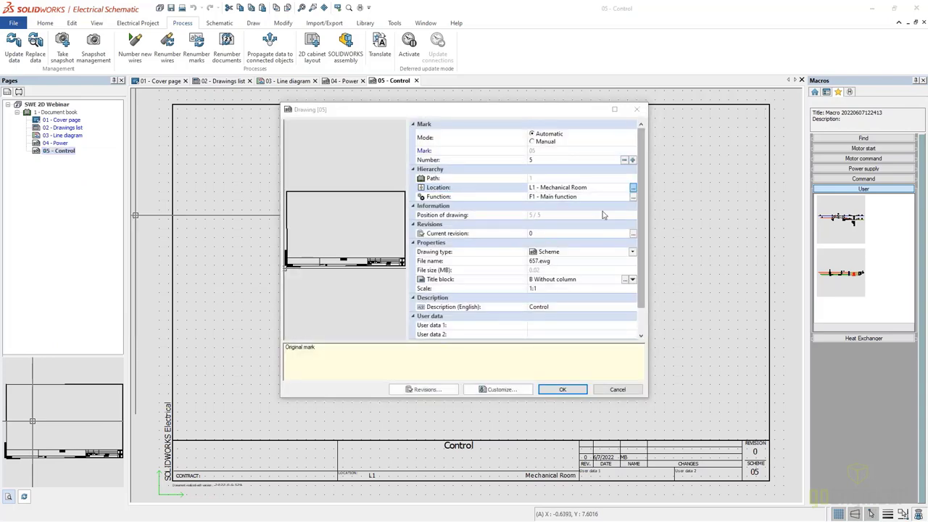
{"action": "left_click", "coordinate": [480, 193]}
{"action": "left_click", "coordinate": [613, 393]}
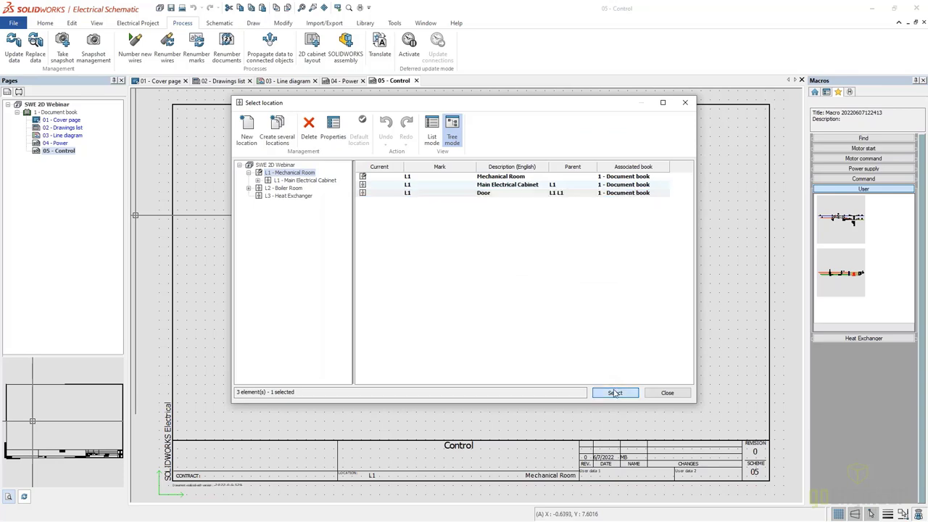
{"action": "left_click", "coordinate": [554, 388]}
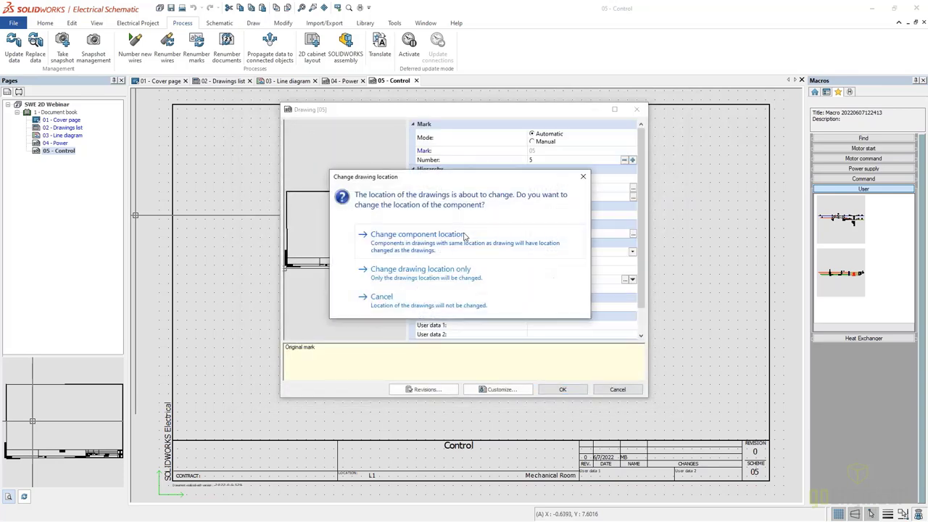
{"action": "left_click", "coordinate": [435, 246]}
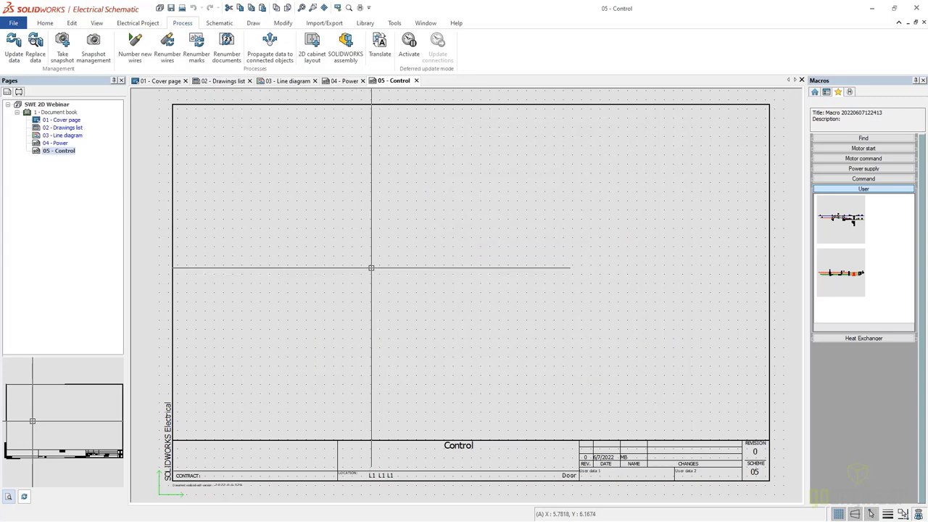
{"action": "double_click", "coordinate": [62, 145]}
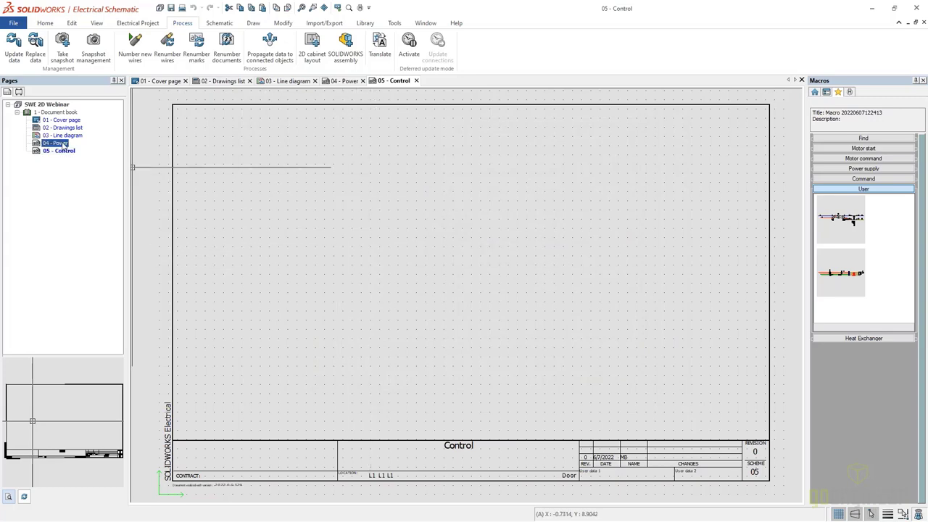
- Draw a location outline around motor P1 on 04 - Power, assigning it to L2 - Boiler Room
{"action": "scroll", "coordinate": [578, 253], "scroll_direction": "up", "scroll_amount": 2}
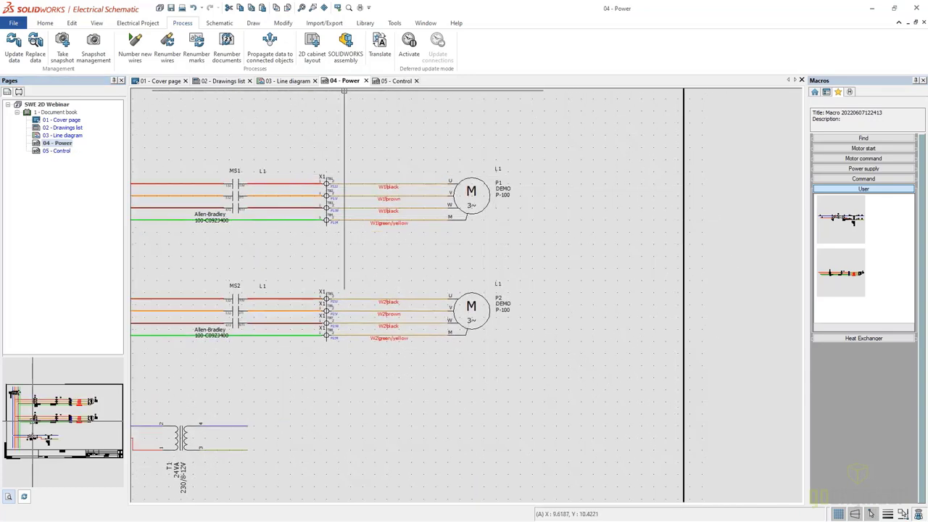
{"action": "left_click", "coordinate": [219, 23]}
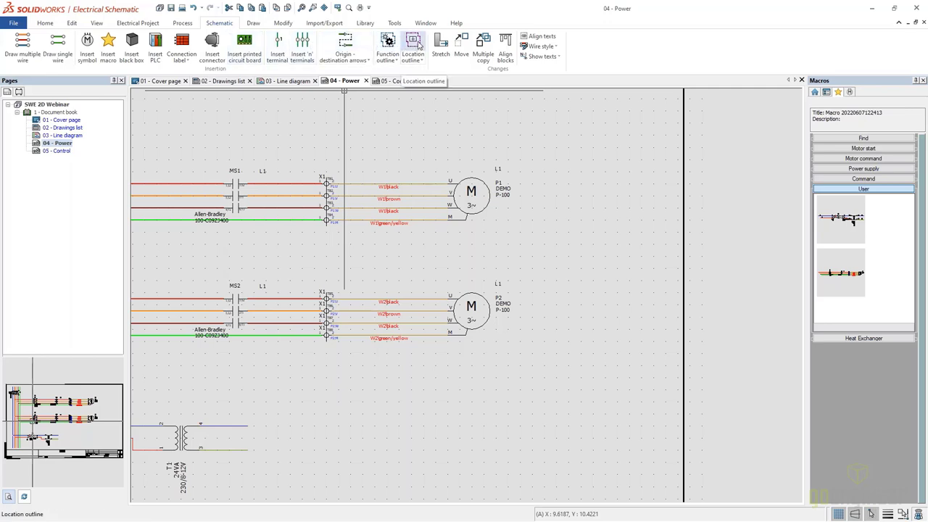
{"action": "left_click", "coordinate": [417, 45]}
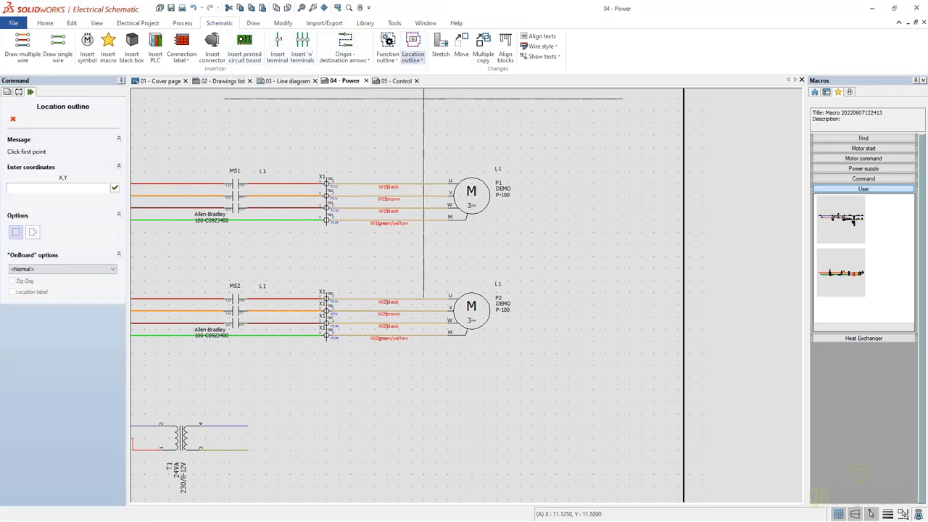
{"action": "left_click", "coordinate": [436, 160]}
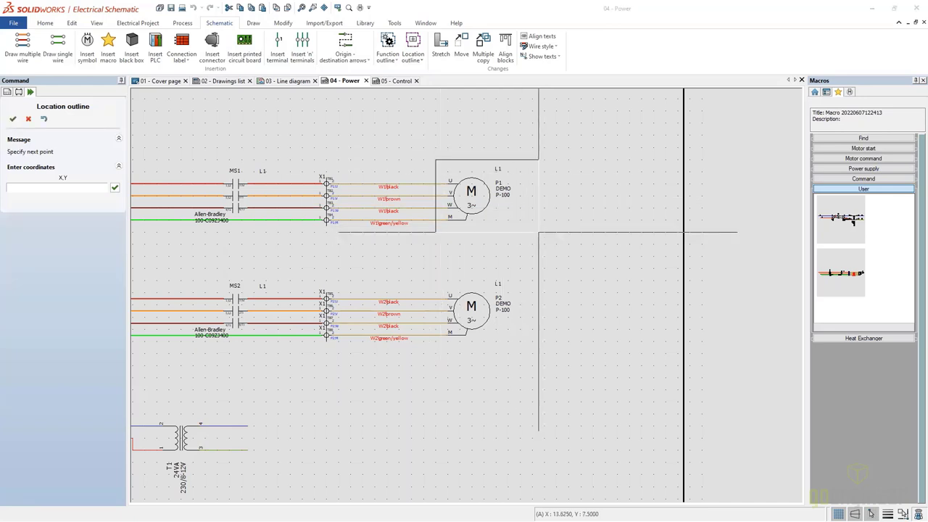
{"action": "left_click", "coordinate": [538, 232]}
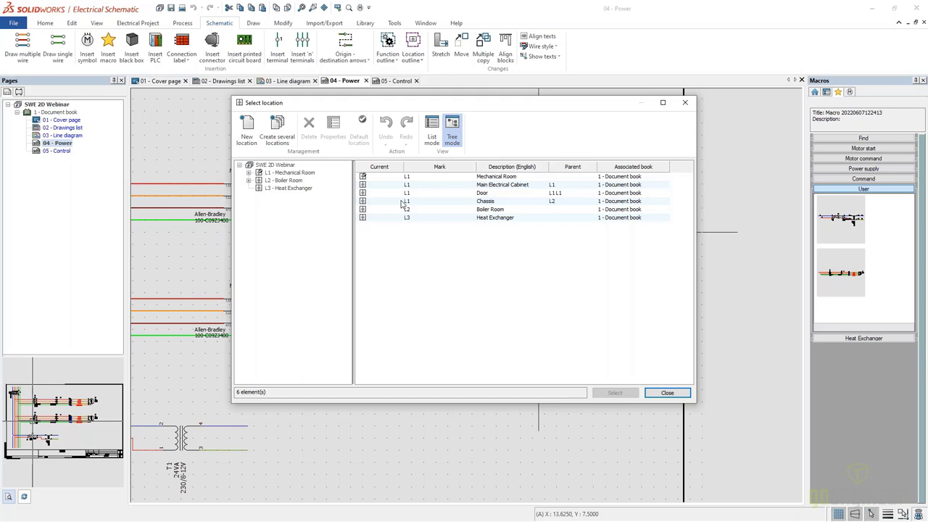
{"action": "left_click", "coordinate": [487, 210]}
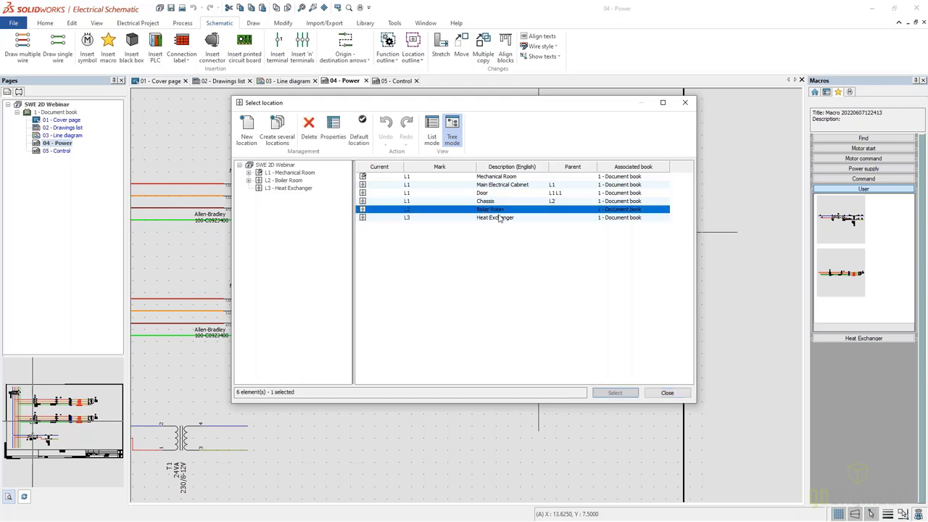
{"action": "left_click", "coordinate": [615, 393]}
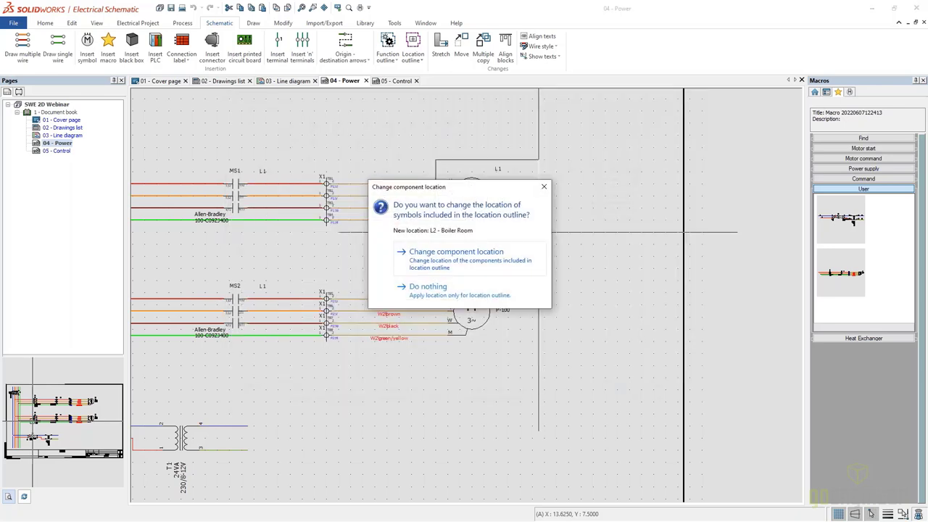
{"action": "left_click", "coordinate": [443, 253]}
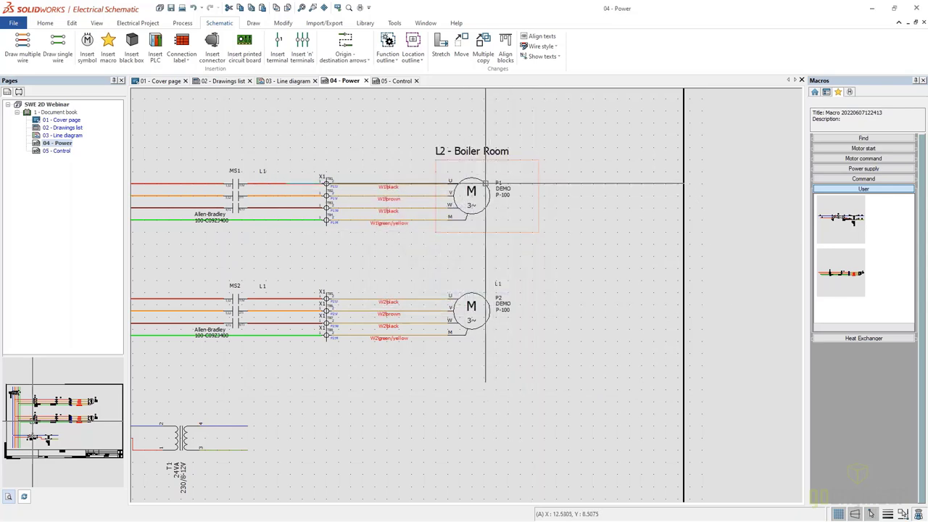
{"action": "left_click", "coordinate": [19, 92]}
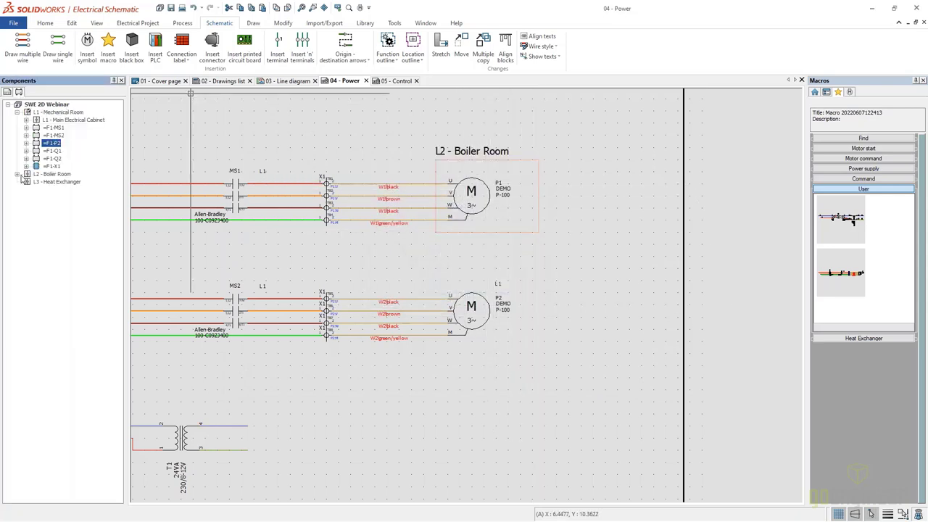
- Draw a location outline around motor P2 and move P2 into L3 - Heat Exchanger
{"action": "left_click", "coordinate": [17, 174]}
{"action": "left_click", "coordinate": [64, 174]}
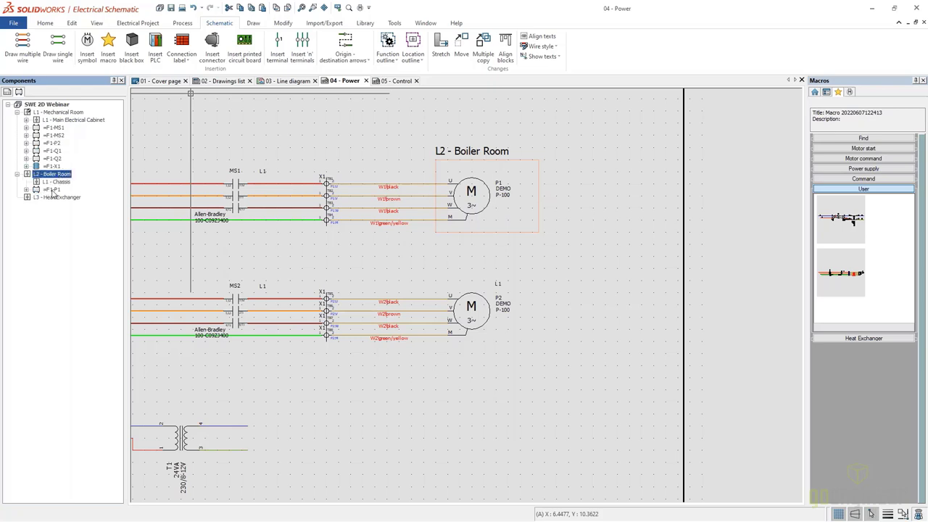
{"action": "left_click", "coordinate": [412, 47]}
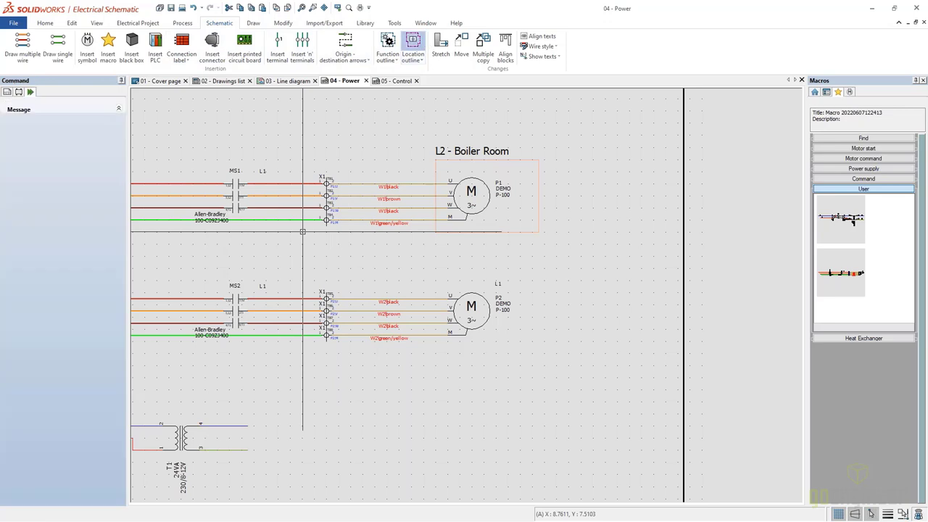
{"action": "left_click", "coordinate": [435, 274]}
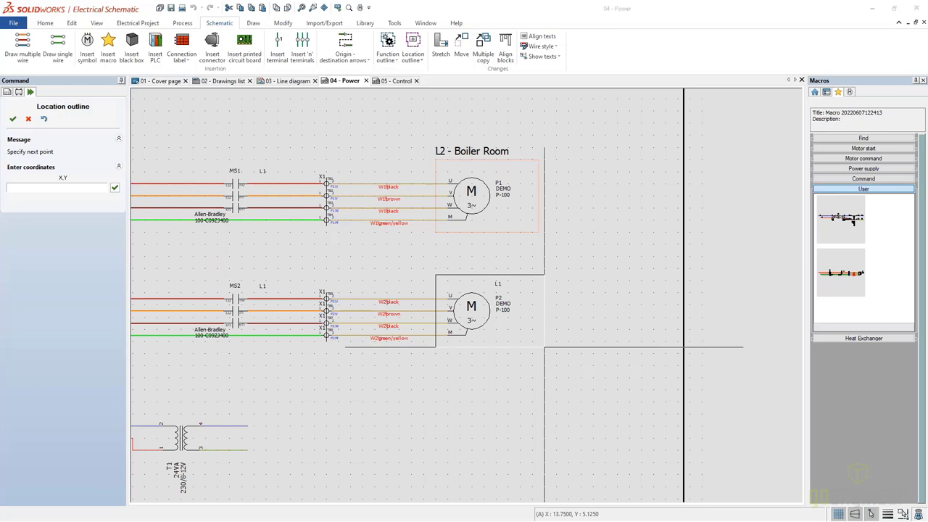
{"action": "left_click", "coordinate": [545, 348]}
{"action": "left_click", "coordinate": [301, 189]}
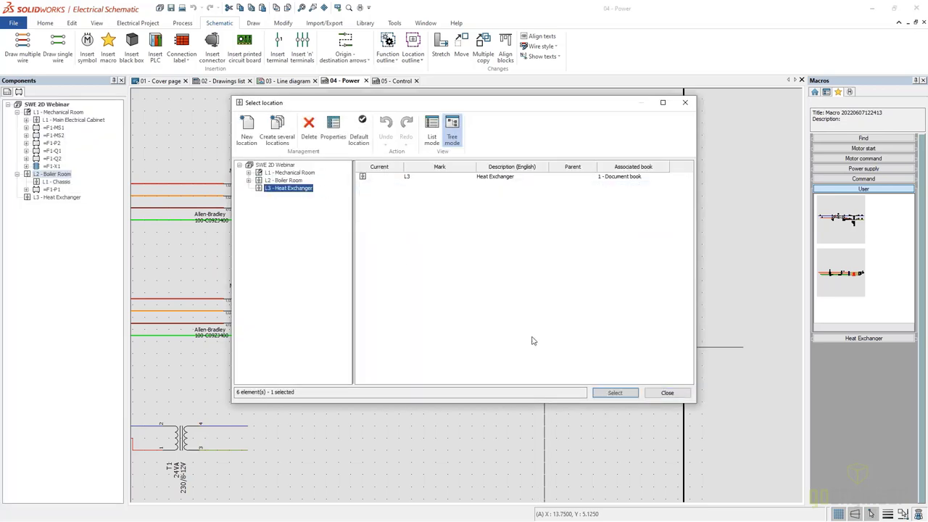
{"action": "left_click", "coordinate": [440, 178]}
{"action": "left_click", "coordinate": [625, 394]}
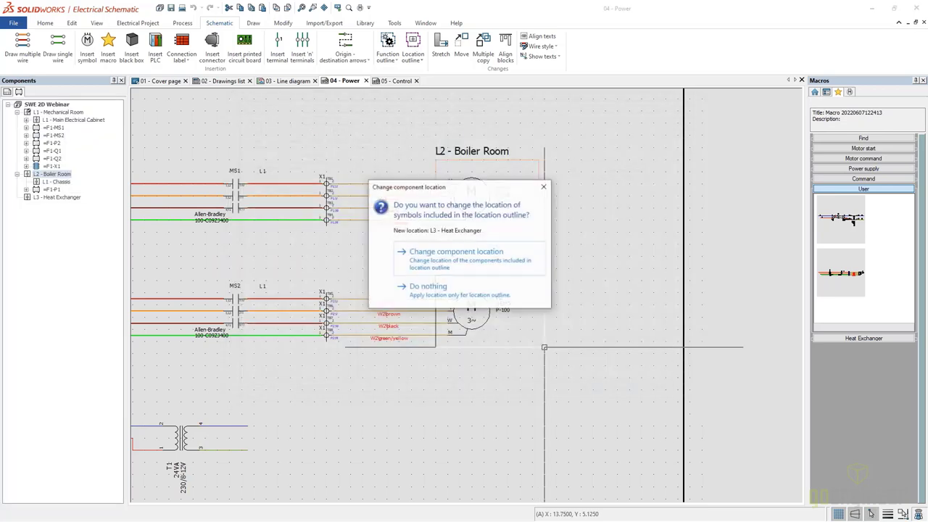
{"action": "left_click", "coordinate": [430, 253]}
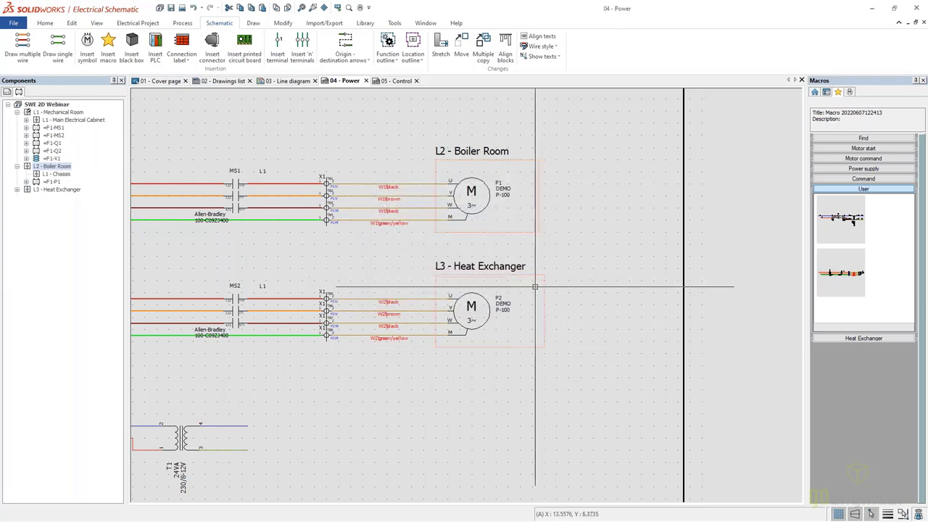
- Fit the whole Power sheet in view, then switch to the 05 - Control page
{"action": "scroll", "coordinate": [385, 349], "scroll_direction": "down", "scroll_amount": 2}
{"action": "scroll", "coordinate": [385, 349], "scroll_direction": "up", "scroll_amount": 2}
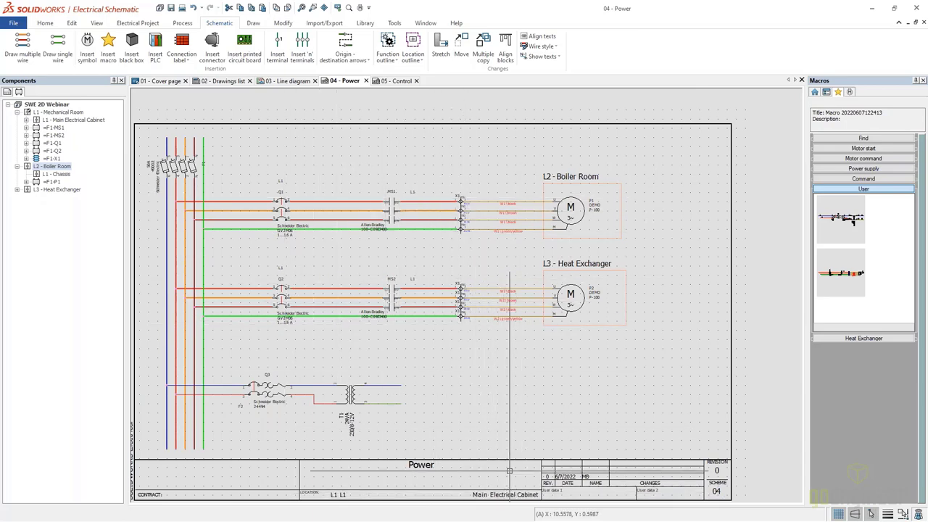
{"action": "scroll", "coordinate": [503, 405], "scroll_direction": "down", "scroll_amount": 1}
{"action": "middle_click_drag", "start_coordinate": [503, 406], "coordinate": [500, 358]}
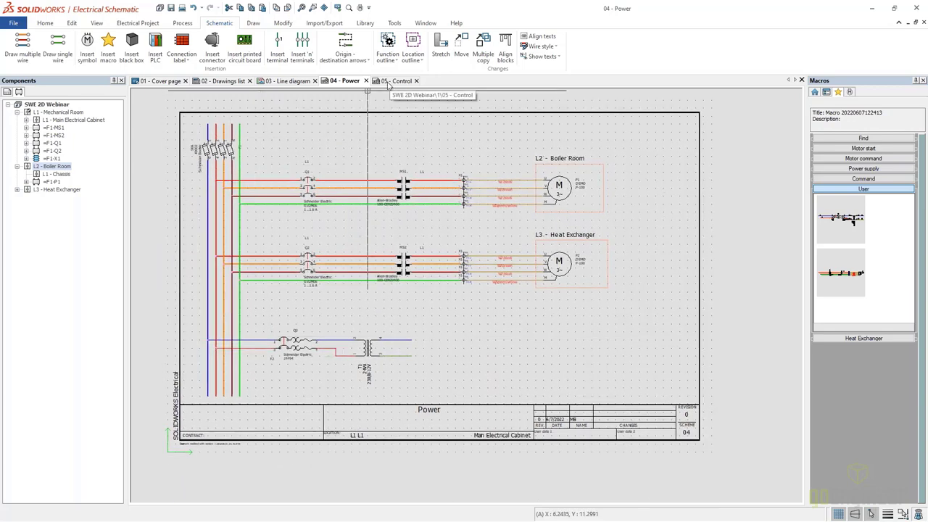
{"action": "left_click", "coordinate": [396, 81]}
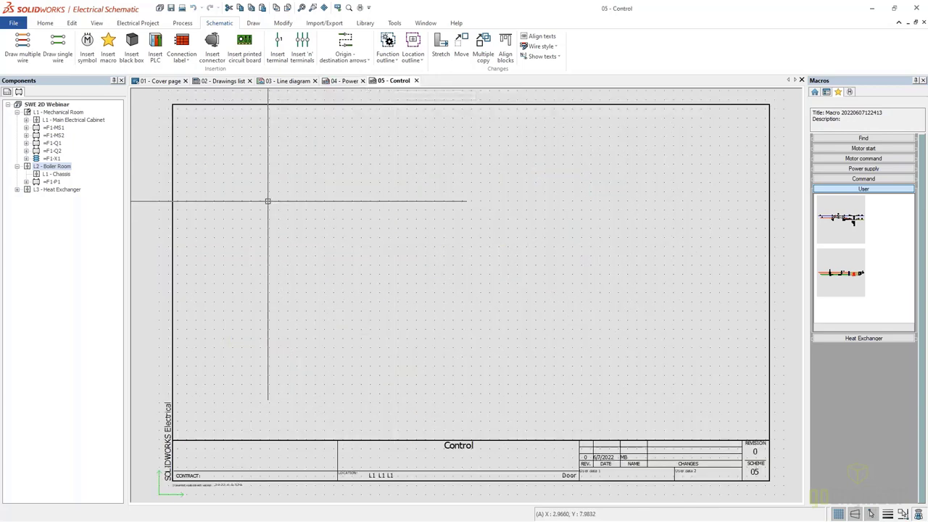
- Draw a closed single-wire loop in the 12V AC style on the Control sheet
{"action": "left_click", "coordinate": [61, 48]}
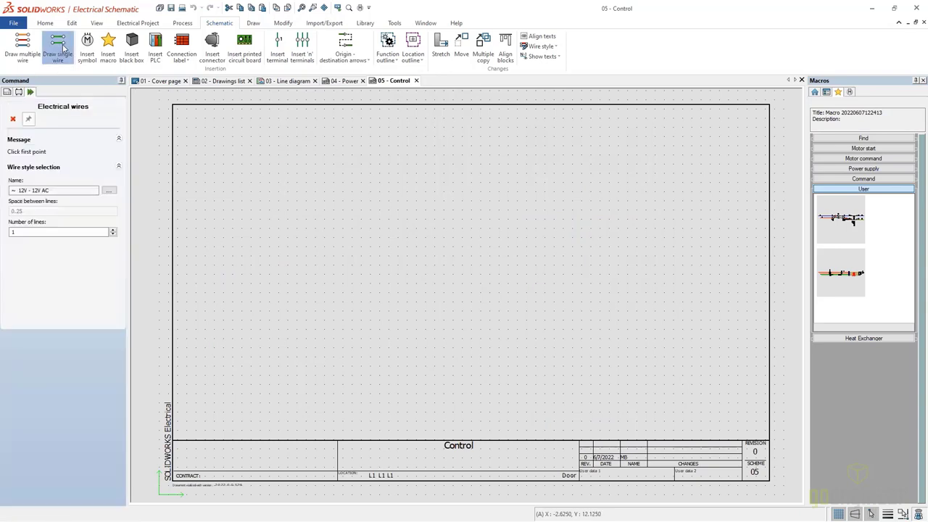
{"action": "left_click", "coordinate": [109, 190]}
{"action": "scroll", "coordinate": [417, 234], "scroll_direction": "up", "scroll_amount": 1}
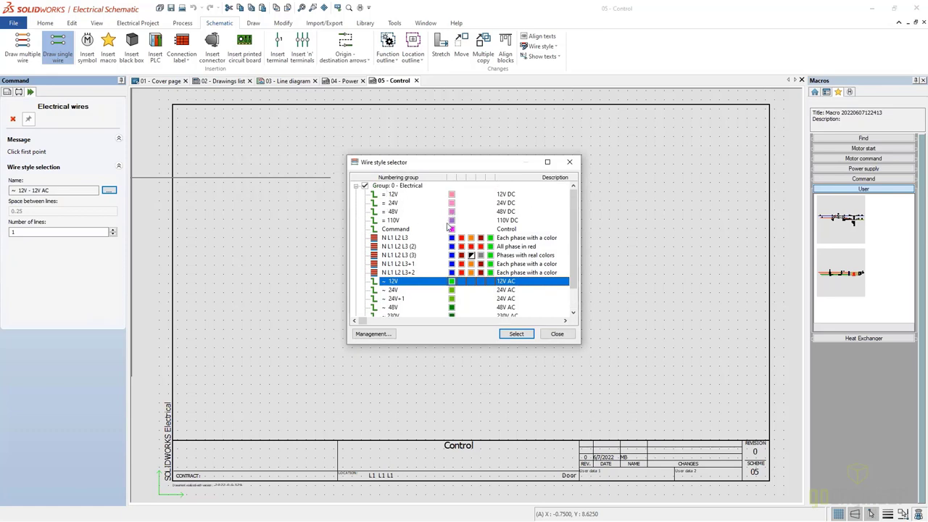
{"action": "left_click", "coordinate": [569, 162]}
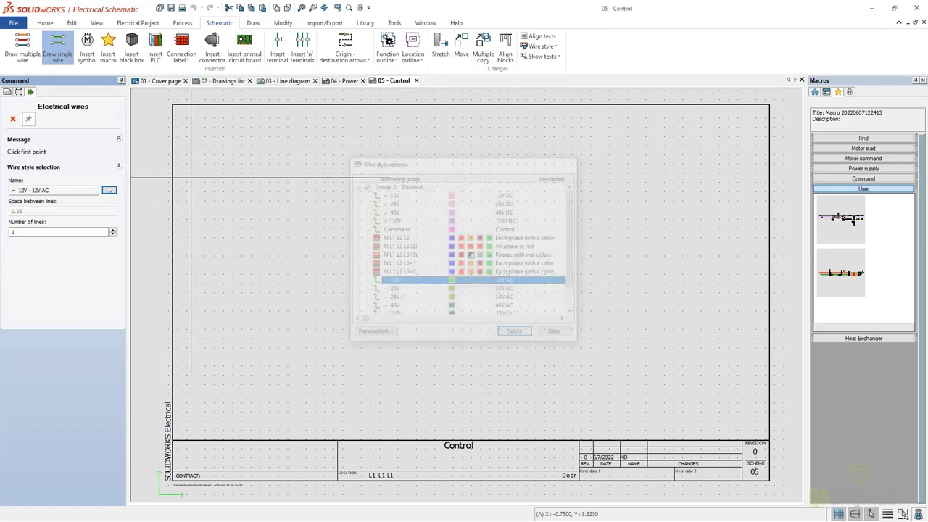
{"action": "left_click", "coordinate": [114, 230]}
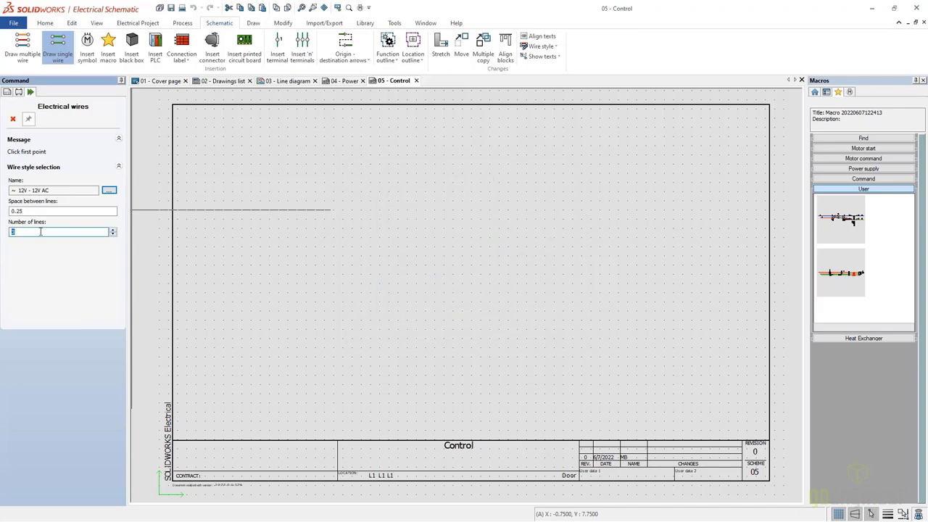
{"action": "left_click", "coordinate": [113, 234]}
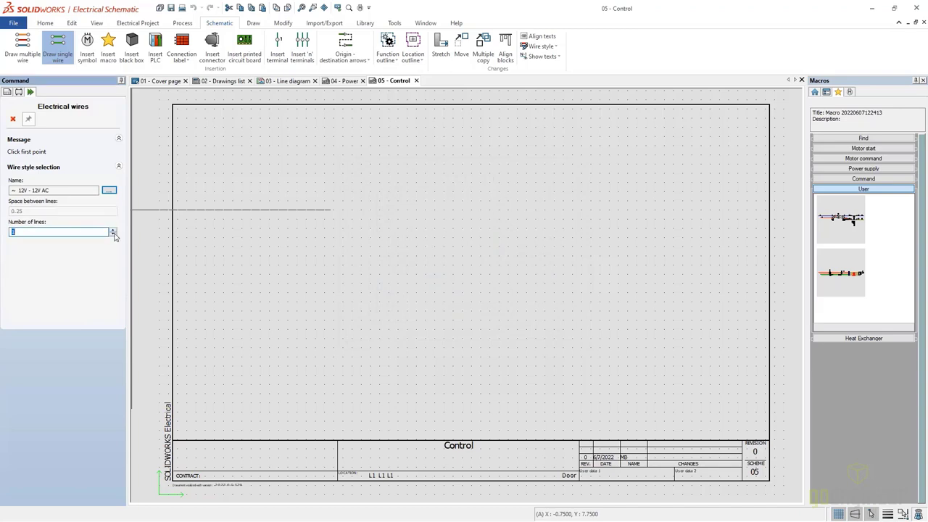
{"action": "left_click", "coordinate": [224, 136]}
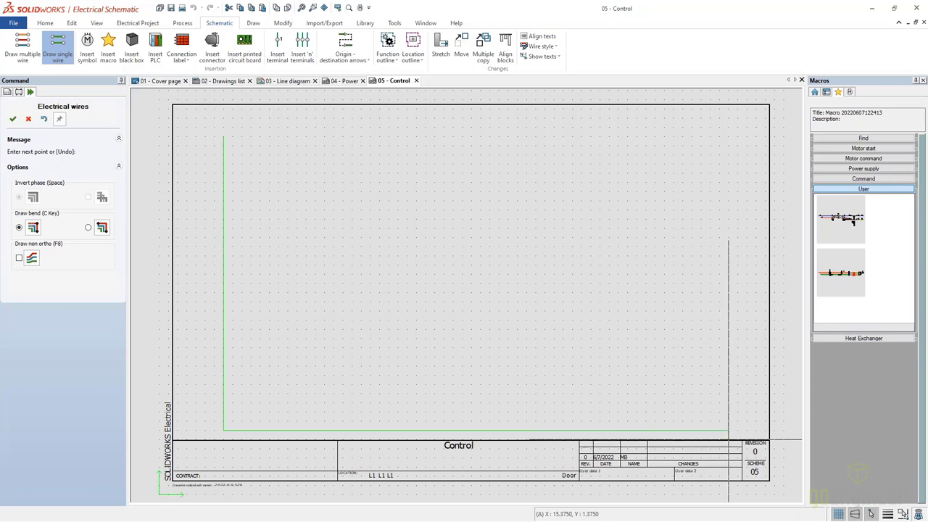
{"action": "left_click", "coordinate": [705, 430]}
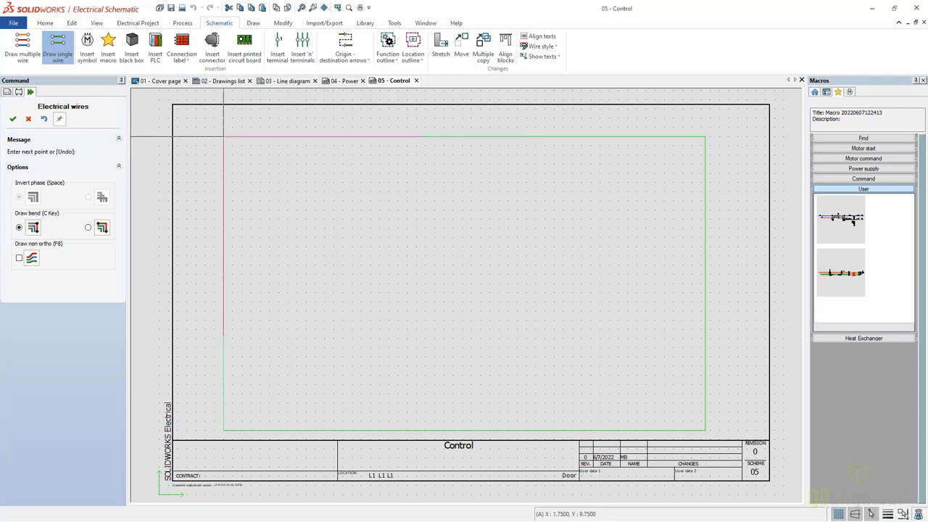
{"action": "left_click", "coordinate": [13, 118]}
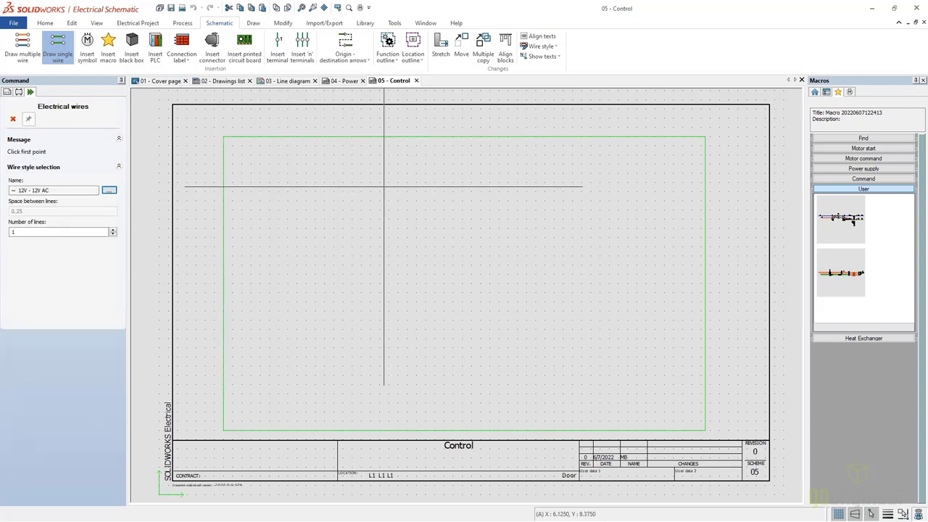
{"action": "key", "text": "Escape"}
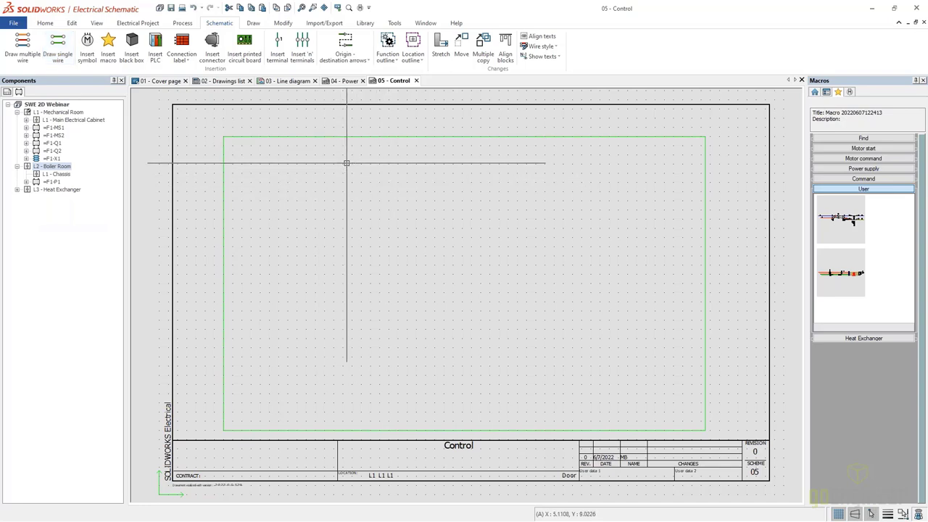
- Copy the loop's top and bottom wires inward as two extra rungs
{"action": "left_click_drag", "start_coordinate": [350, 139], "coordinate": [352, 175]}
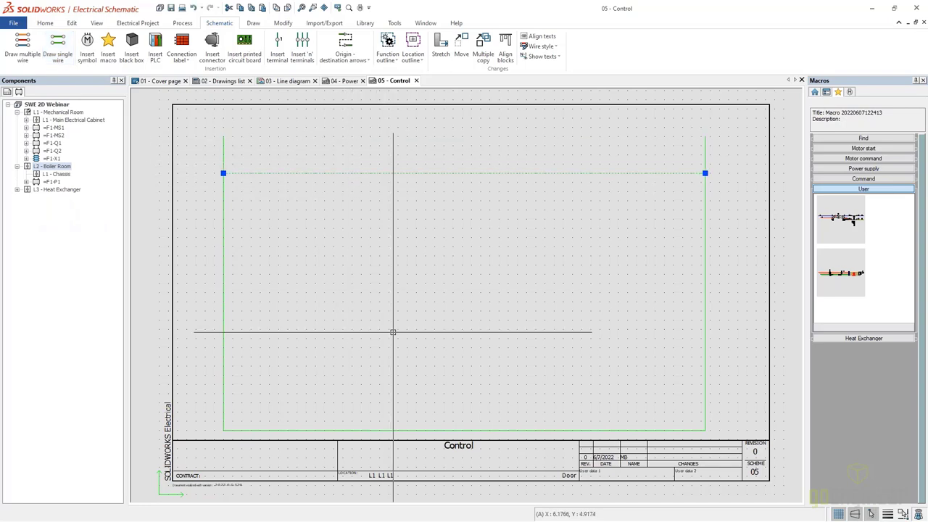
{"action": "left_click", "coordinate": [394, 428]}
{"action": "left_click_drag", "start_coordinate": [394, 429], "coordinate": [394, 218]}
{"action": "scroll", "coordinate": [459, 160], "scroll_direction": "up", "scroll_amount": 1}
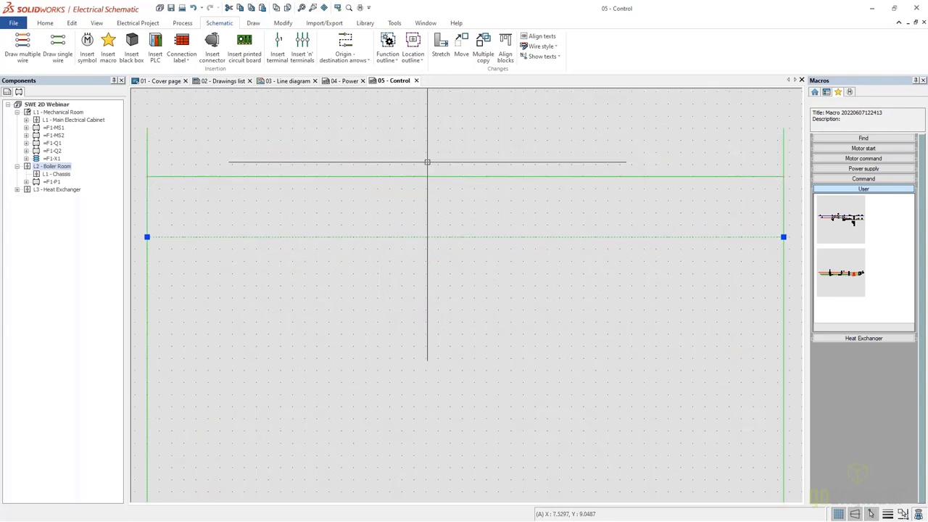
- Open the full symbol library at the Buttons, switches category
{"action": "left_click", "coordinate": [87, 51]}
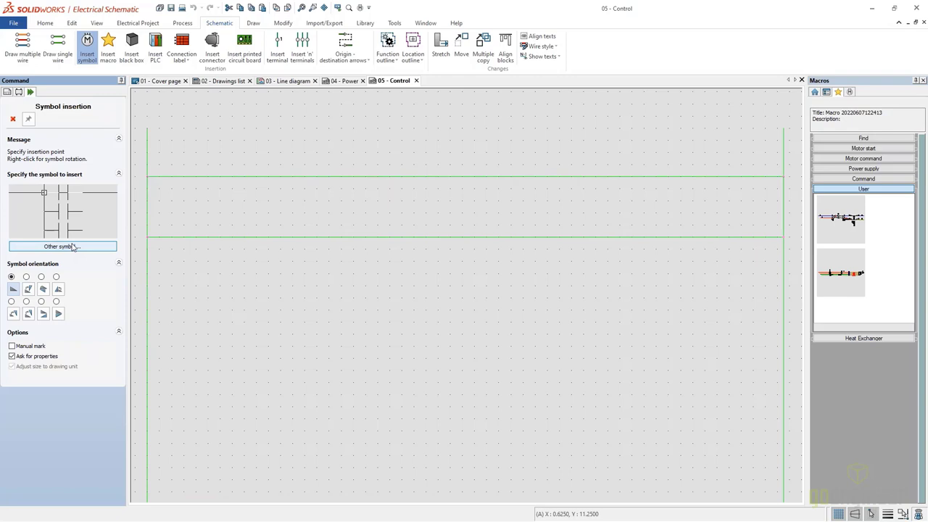
{"action": "left_click", "coordinate": [63, 247]}
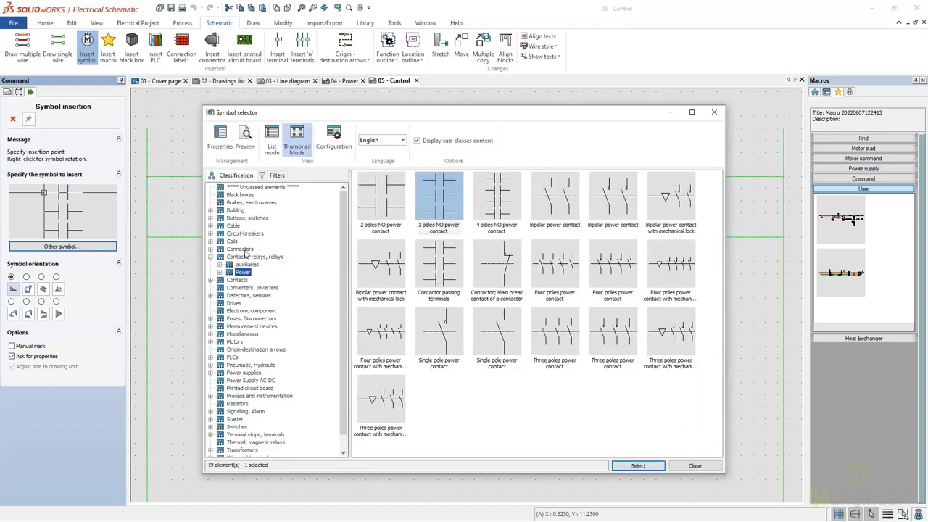
{"action": "left_click", "coordinate": [248, 218]}
{"action": "scroll", "coordinate": [512, 278], "scroll_direction": "down", "scroll_amount": 3}
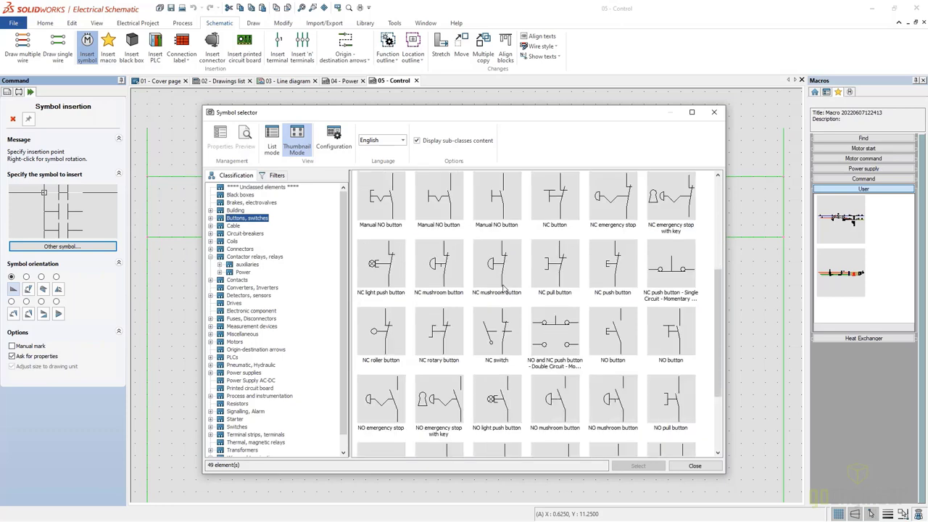
{"action": "left_click", "coordinate": [278, 176]}
{"action": "left_click", "coordinate": [304, 264]}
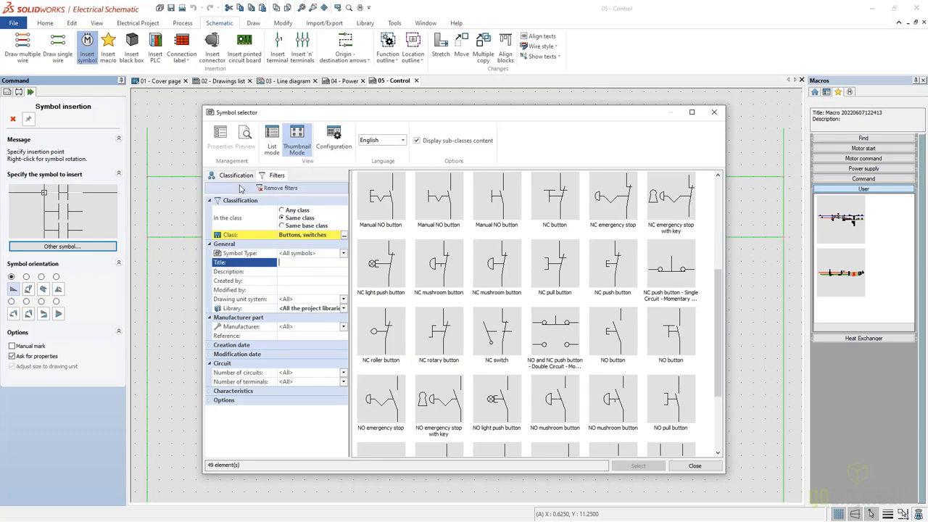
{"action": "left_click", "coordinate": [280, 188]}
- Select the NO push button - Single Circuit symbol for placement
{"action": "scroll", "coordinate": [492, 290], "scroll_direction": "down", "scroll_amount": 2}
{"action": "scroll", "coordinate": [491, 290], "scroll_direction": "up", "scroll_amount": 2}
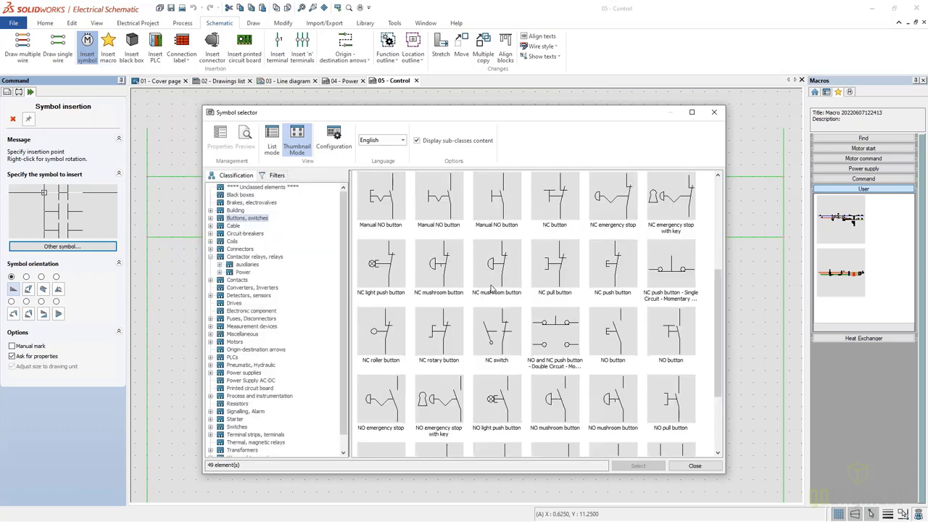
{"action": "scroll", "coordinate": [491, 289], "scroll_direction": "up", "scroll_amount": 2}
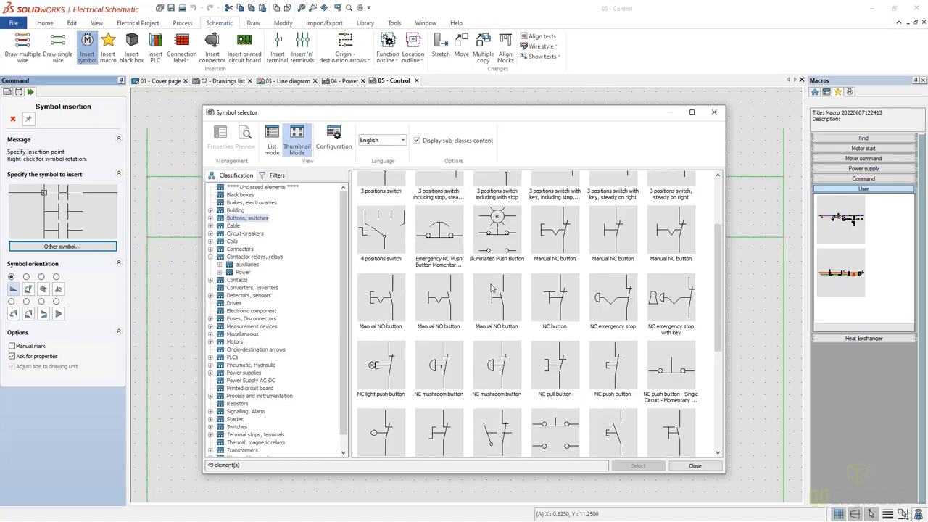
{"action": "scroll", "coordinate": [491, 288], "scroll_direction": "up", "scroll_amount": 2}
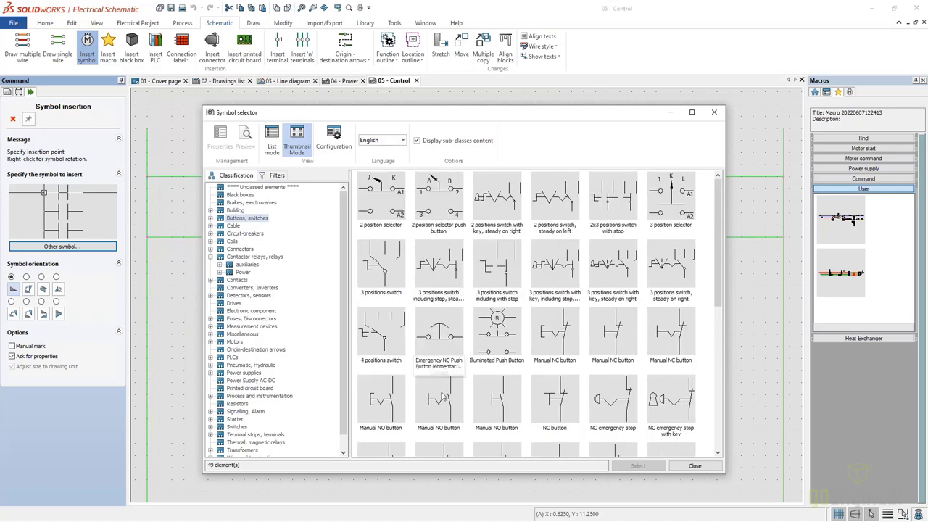
{"action": "scroll", "coordinate": [442, 395], "scroll_direction": "down", "scroll_amount": 4}
{"action": "scroll", "coordinate": [462, 345], "scroll_direction": "down", "scroll_amount": 2}
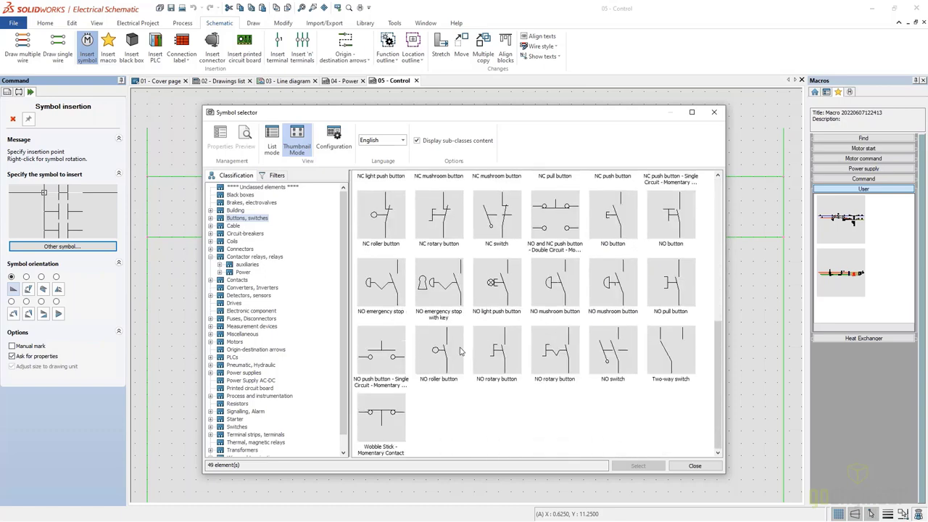
{"action": "left_click", "coordinate": [382, 356]}
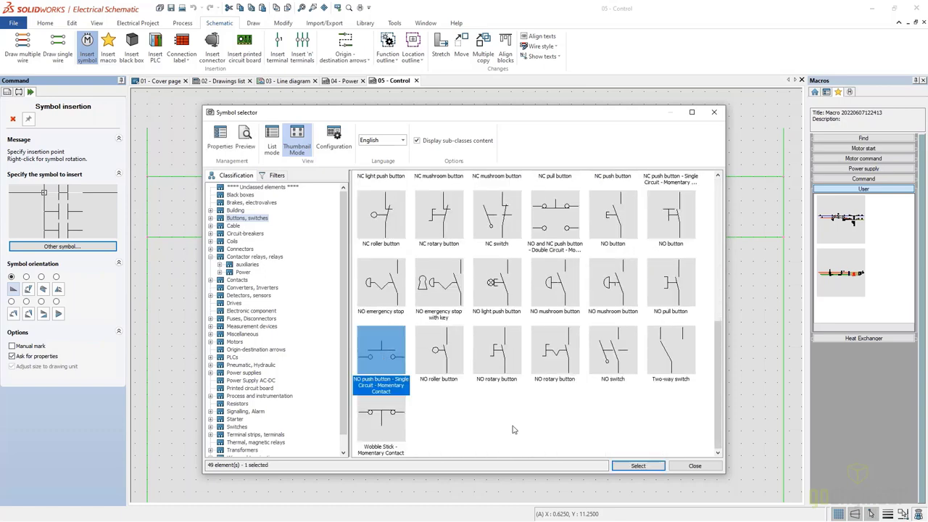
{"action": "left_click", "coordinate": [649, 467]}
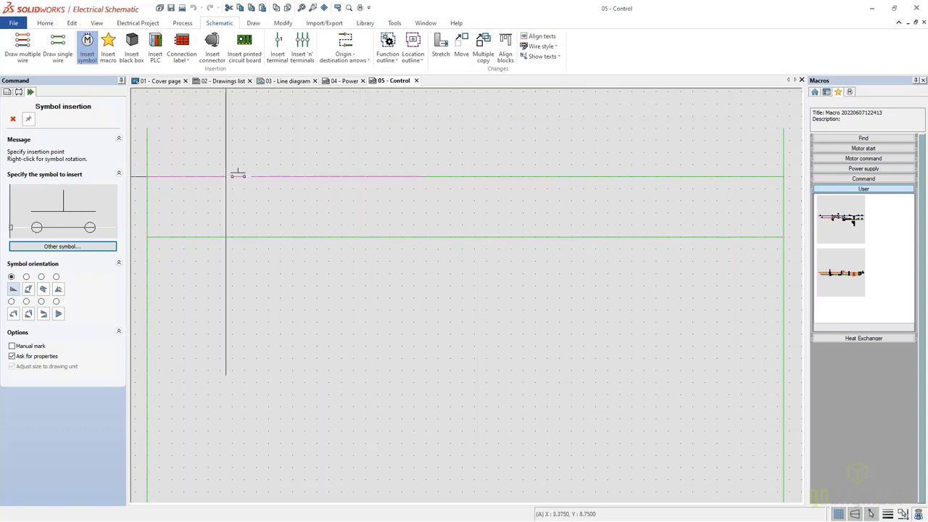
- Place push button S1 on the top rung and assign Allen-Bradley part 800FM-F3MX11 (search '800fm')
{"action": "left_click", "coordinate": [226, 177]}
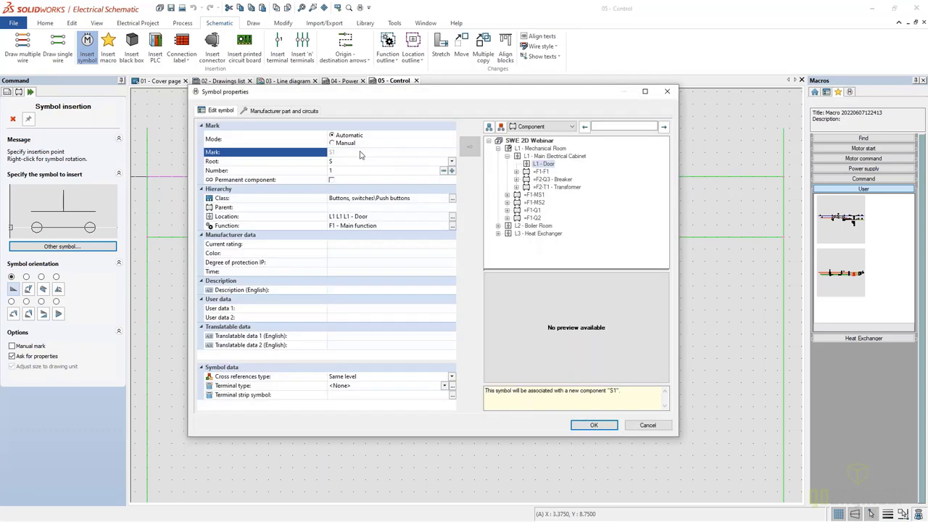
{"action": "left_click", "coordinate": [285, 111]}
{"action": "left_click", "coordinate": [209, 135]}
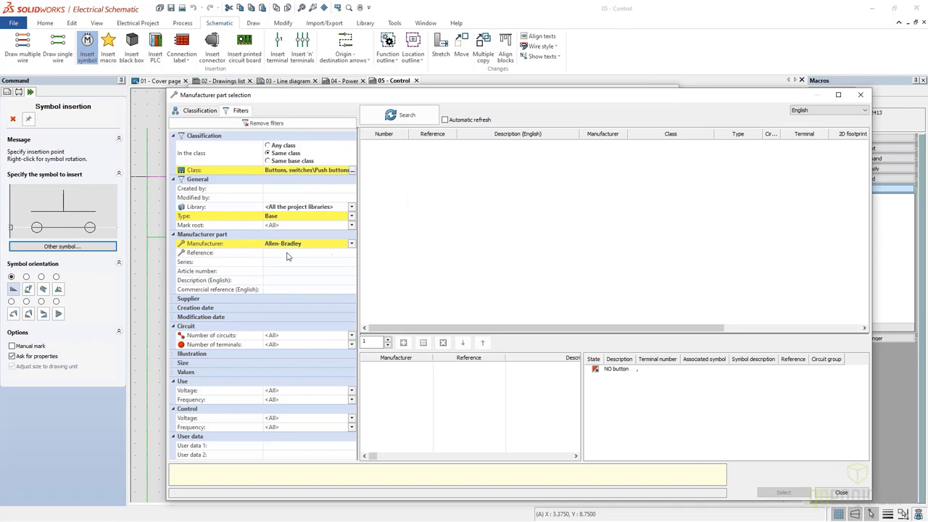
{"action": "left_click", "coordinate": [286, 253]}
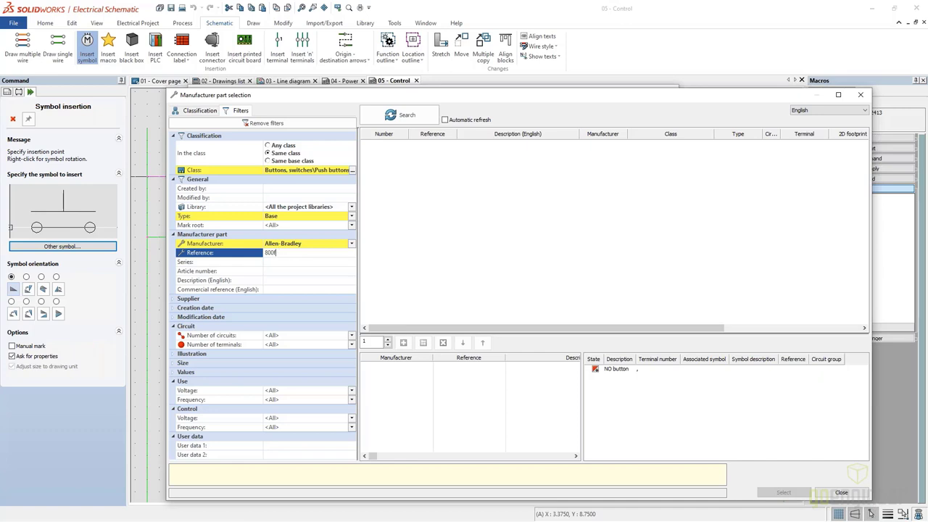
{"action": "type", "text": "800fm"}
{"action": "left_click", "coordinate": [400, 115]}
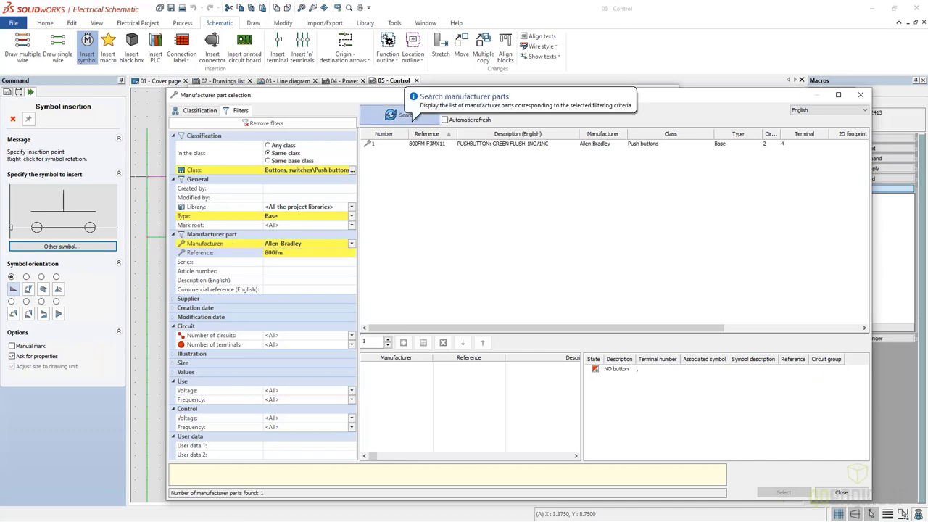
{"action": "left_click", "coordinate": [424, 145]}
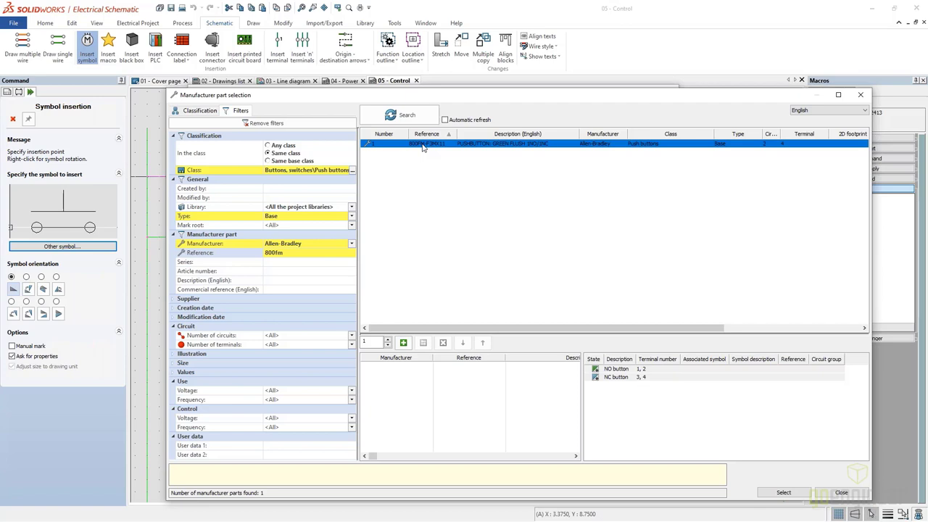
{"action": "double_click", "coordinate": [423, 145]}
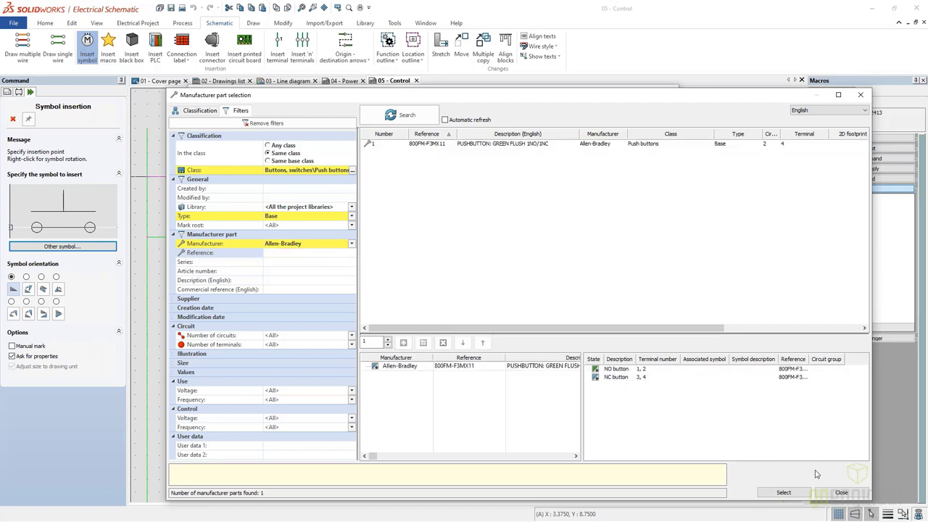
{"action": "left_click", "coordinate": [784, 493]}
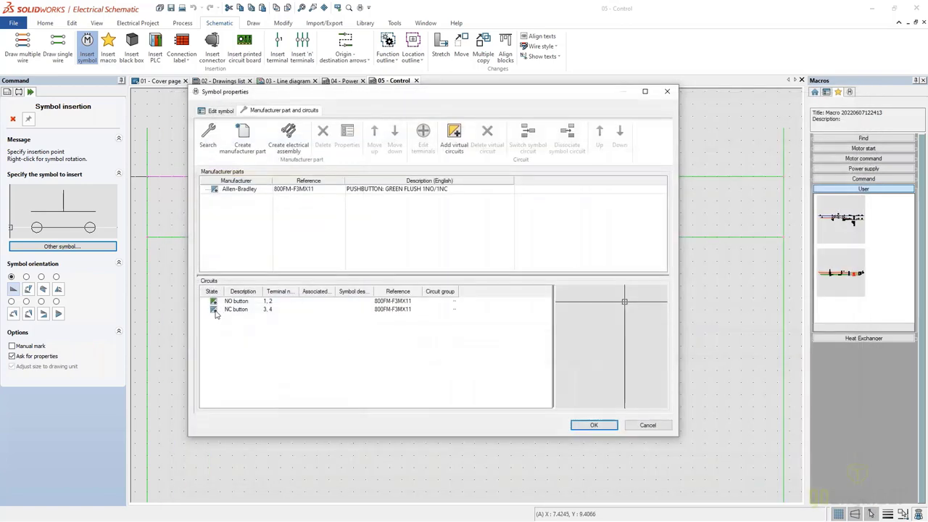
- Associate the NC button circuit with the NO row and accept S1's properties
{"action": "left_click_drag", "start_coordinate": [216, 312], "coordinate": [218, 302]}
{"action": "left_click", "coordinate": [391, 266]}
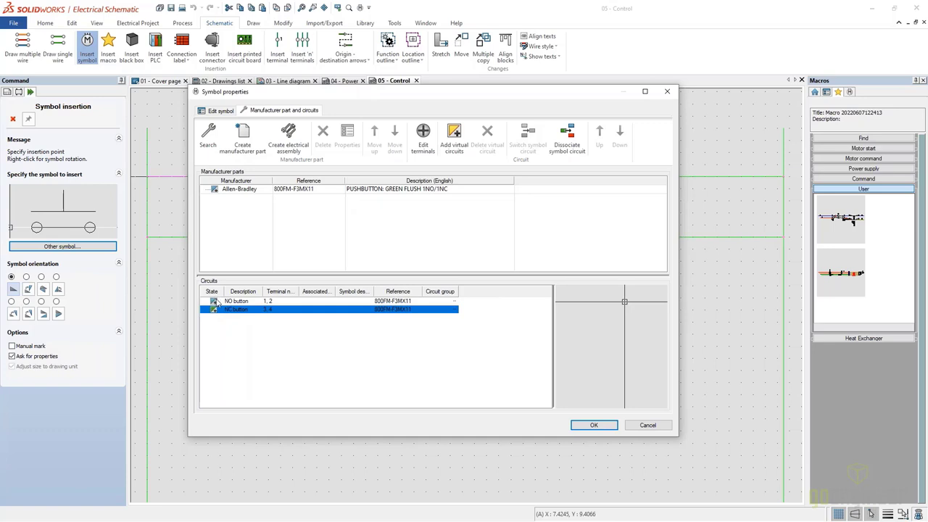
{"action": "left_click_drag", "start_coordinate": [217, 313], "coordinate": [218, 301]}
{"action": "left_click", "coordinate": [388, 266]}
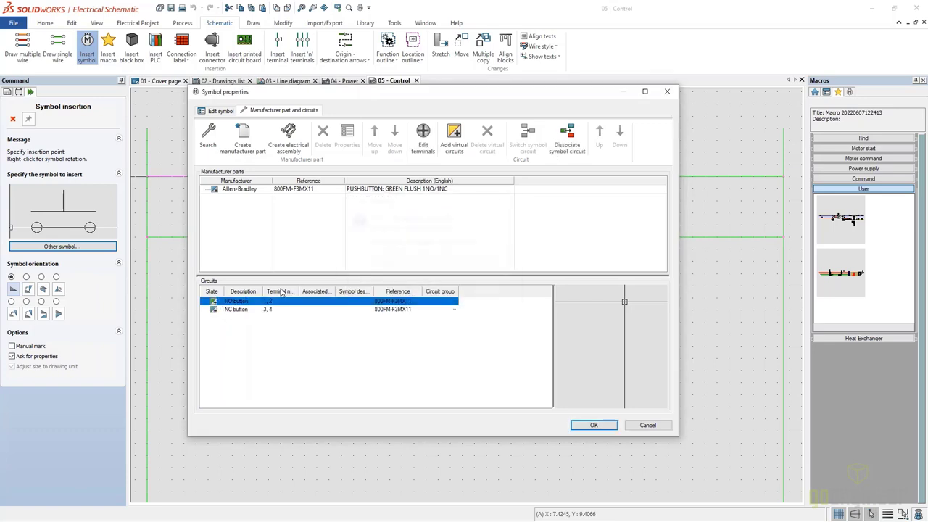
{"action": "left_click", "coordinate": [345, 357]}
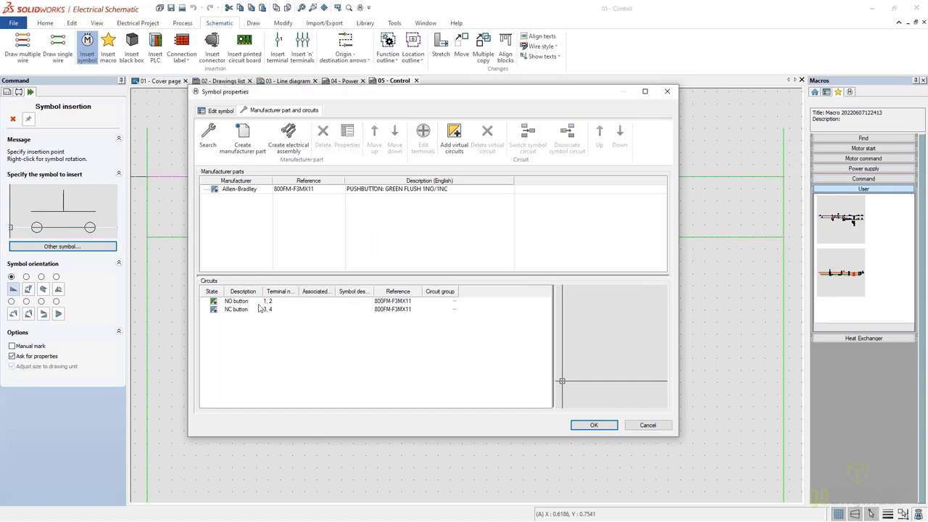
{"action": "left_click", "coordinate": [594, 425]}
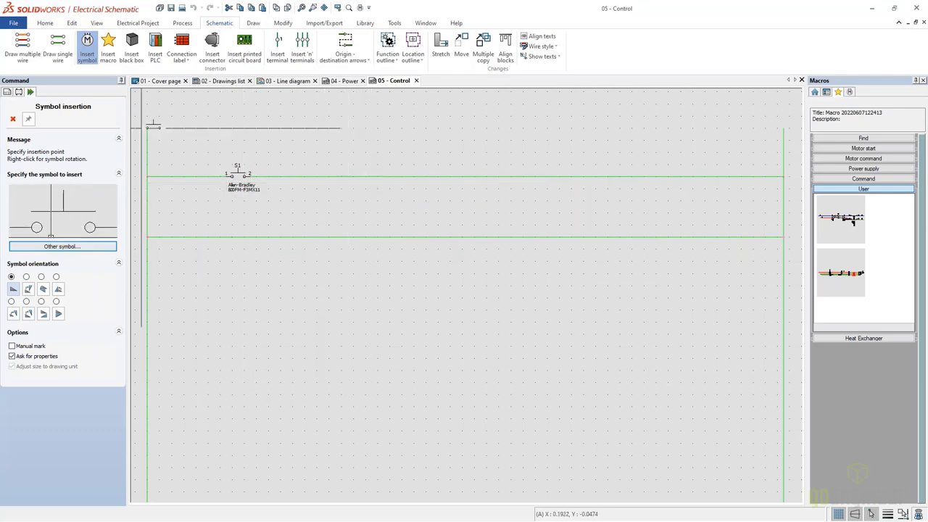
- Place an Emergency NC Push Button on the top wire after S1
{"action": "key", "text": "Return"}
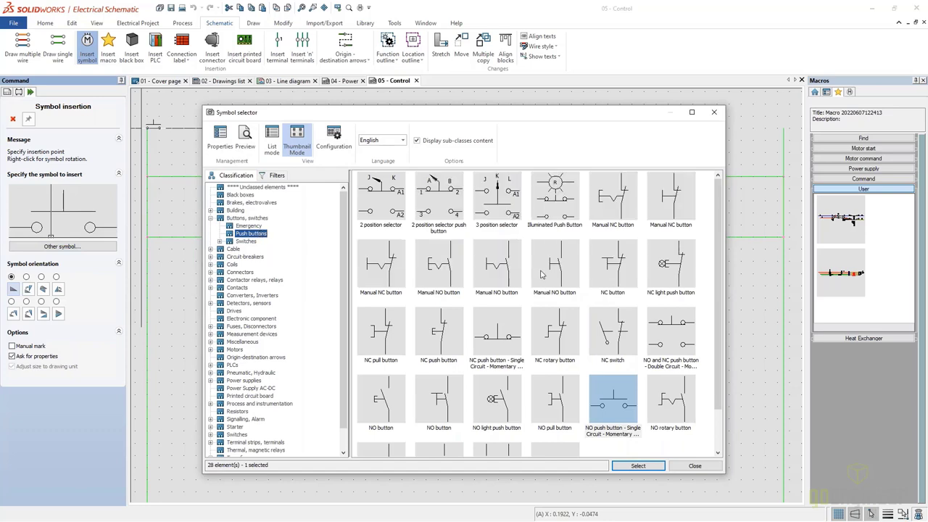
{"action": "scroll", "coordinate": [540, 269], "scroll_direction": "down", "scroll_amount": 2}
{"action": "scroll", "coordinate": [541, 274], "scroll_direction": "up", "scroll_amount": 2}
{"action": "left_click", "coordinate": [261, 219]}
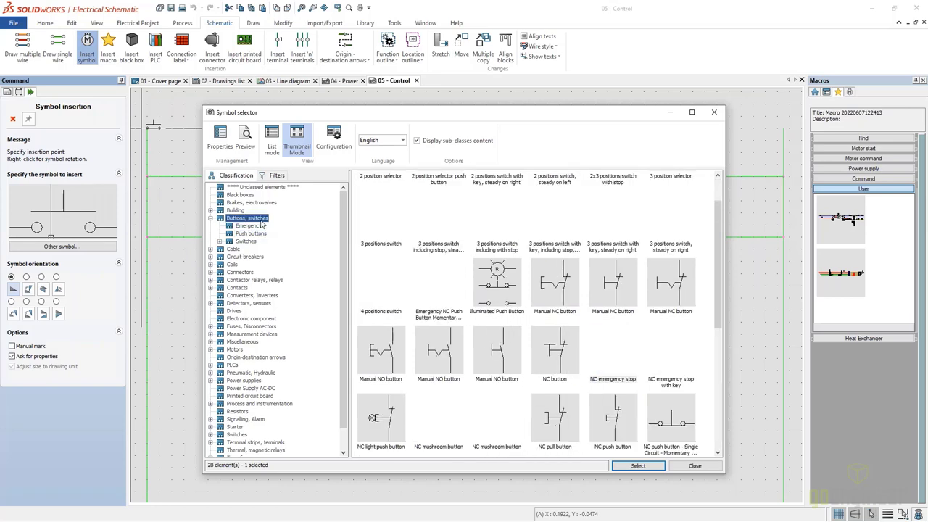
{"action": "left_click", "coordinate": [439, 282]}
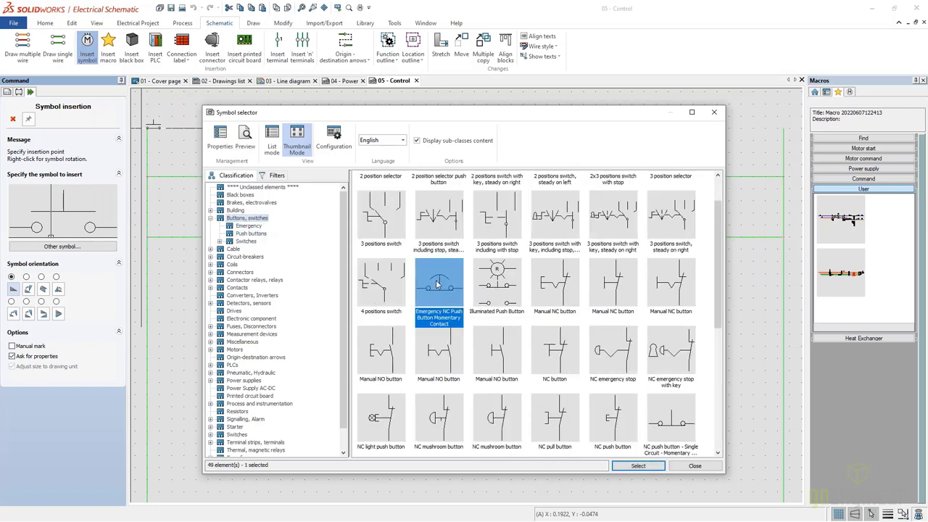
{"action": "double_click", "coordinate": [443, 281]}
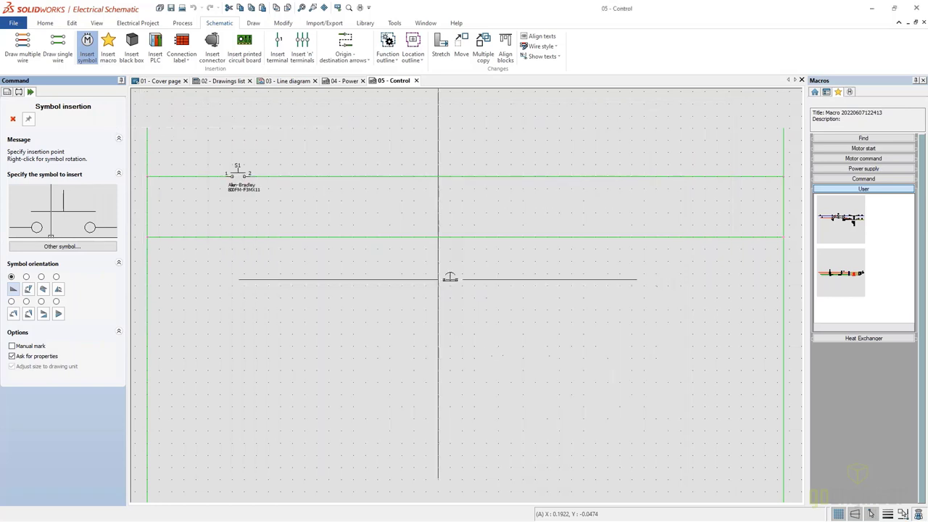
{"action": "left_click", "coordinate": [437, 174]}
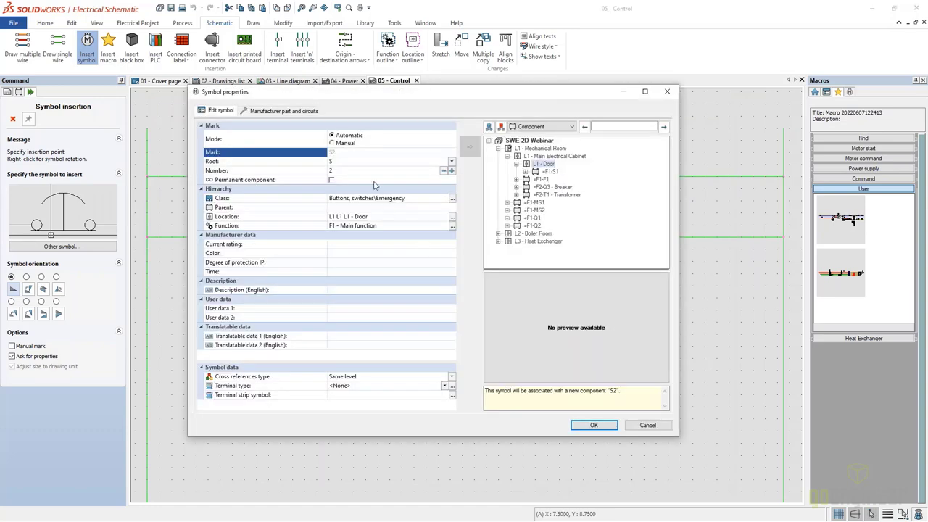
- Assign the Schneider Electric 9001KR9R94H13 30MM PUSHBUTTON part, found by searching '9001'
{"action": "left_click", "coordinate": [284, 111]}
{"action": "left_click", "coordinate": [208, 140]}
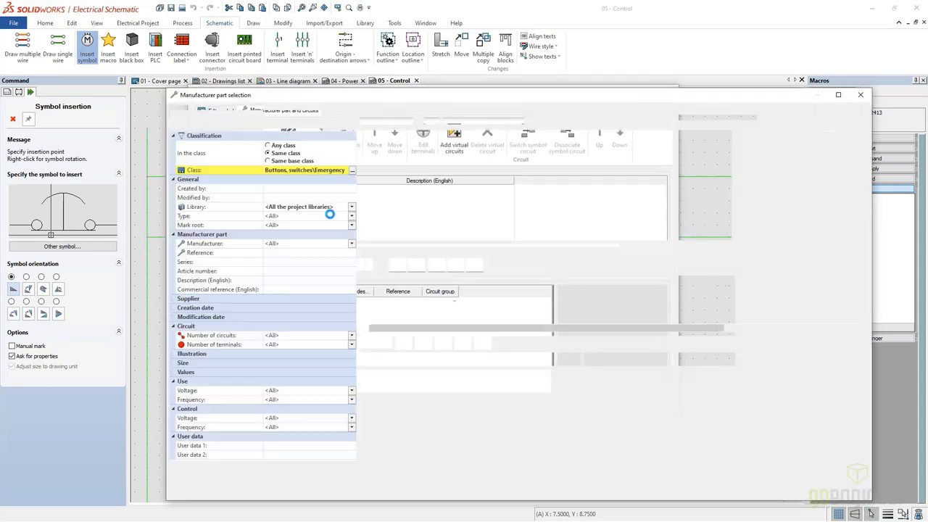
{"action": "left_click", "coordinate": [284, 253]}
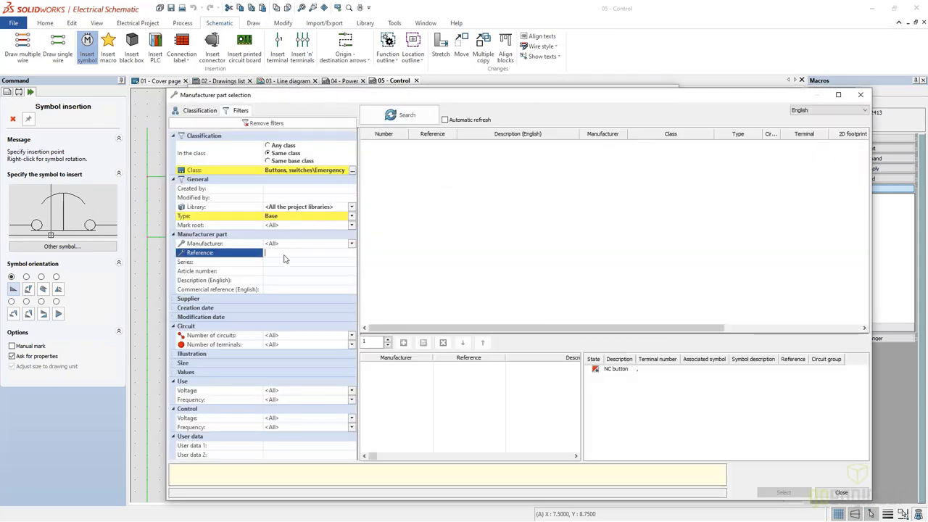
{"action": "type", "text": "9001"}
{"action": "left_click", "coordinate": [395, 115]}
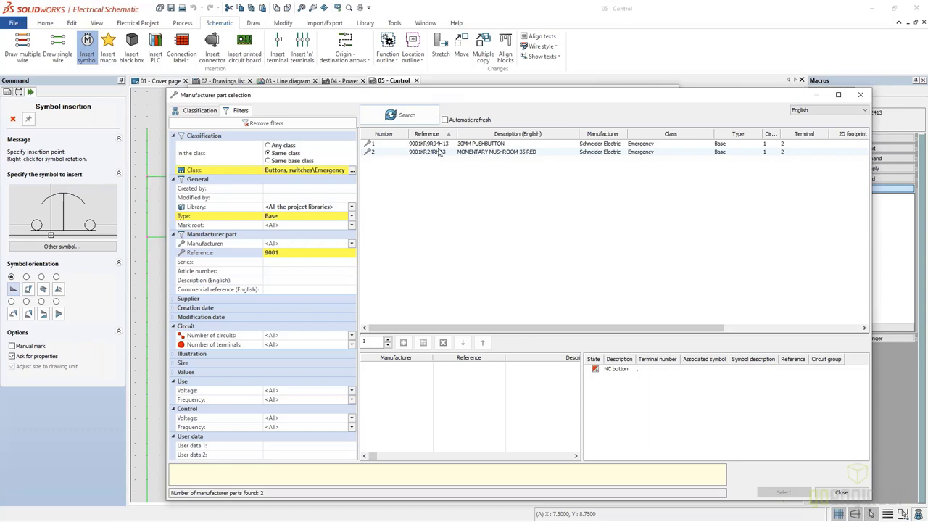
{"action": "left_click", "coordinate": [440, 145]}
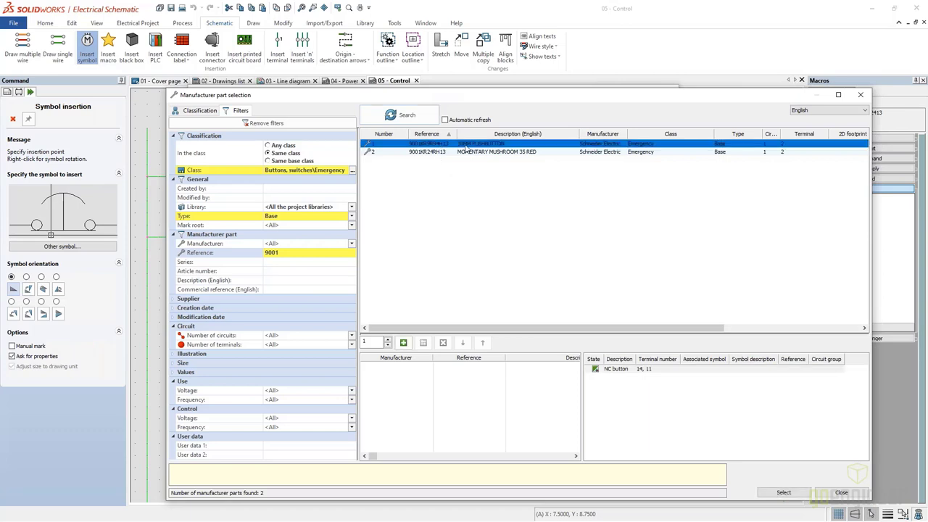
{"action": "double_click", "coordinate": [466, 148]}
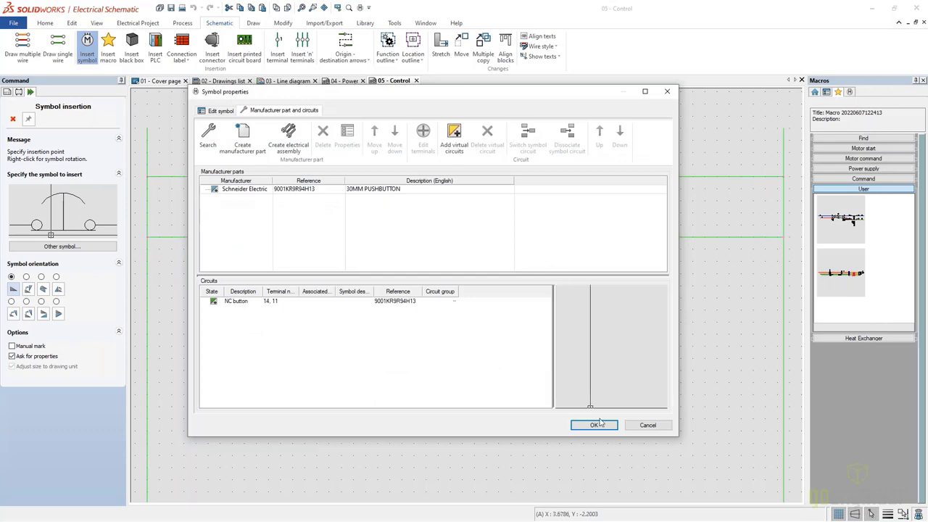
{"action": "left_click", "coordinate": [592, 425]}
{"action": "scroll", "coordinate": [442, 196], "scroll_direction": "down", "scroll_amount": 2}
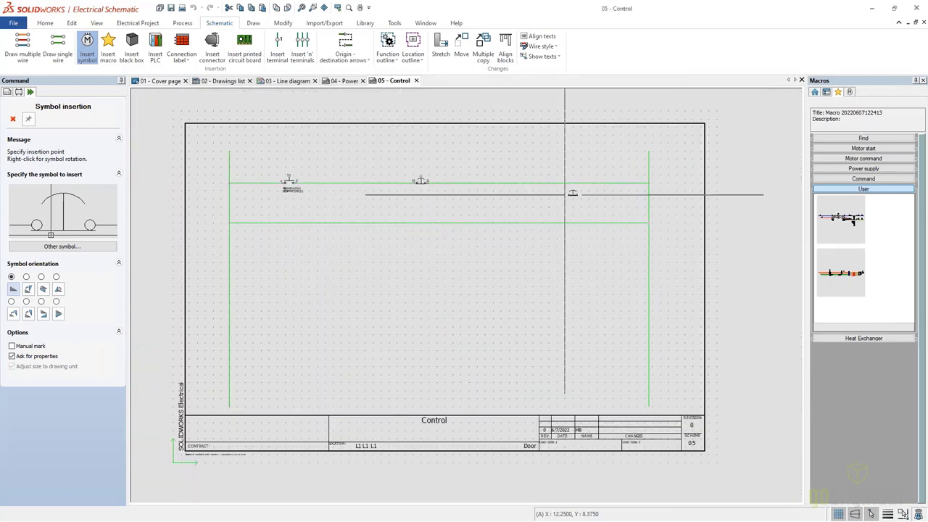
{"action": "middle_click_drag", "start_coordinate": [572, 193], "coordinate": [520, 228]}
- Place a Relay coil symbol from the Coils library at the end of the top rung
{"action": "left_click", "coordinate": [100, 249]}
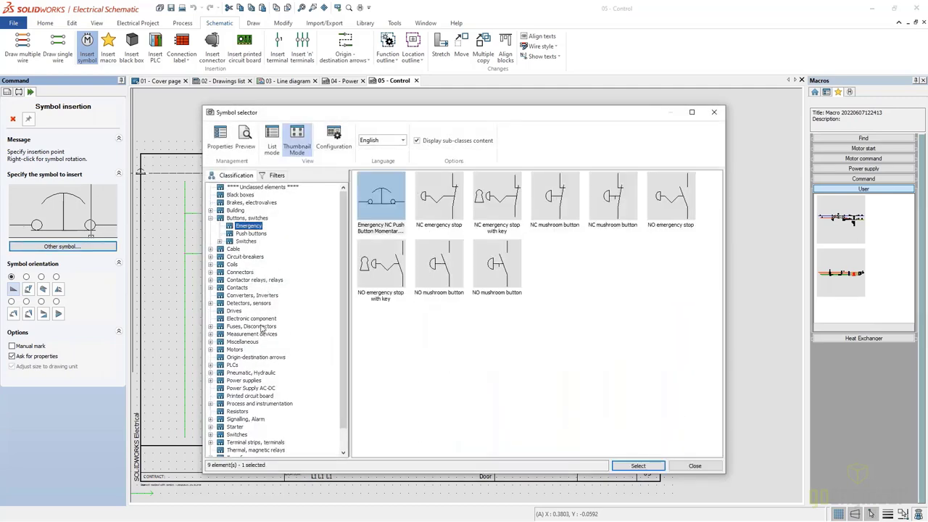
{"action": "left_click", "coordinate": [250, 280]}
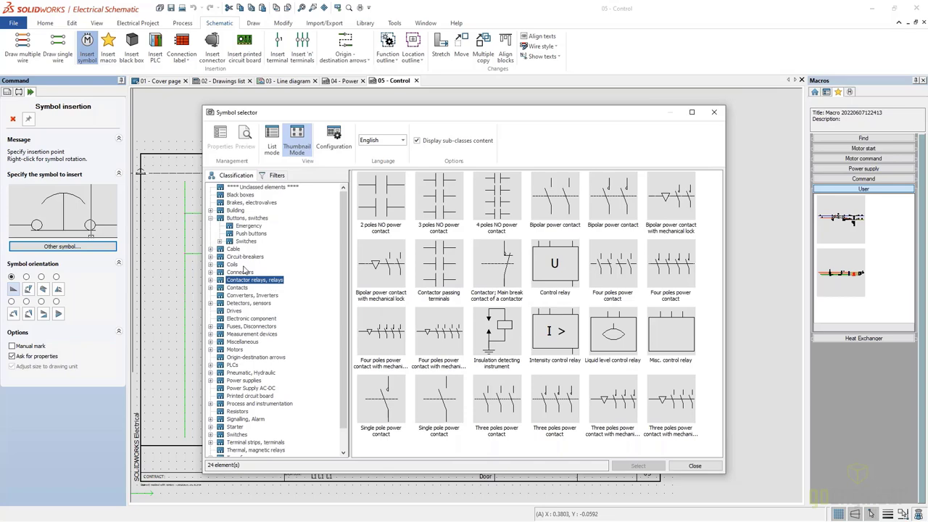
{"action": "left_click", "coordinate": [232, 265]}
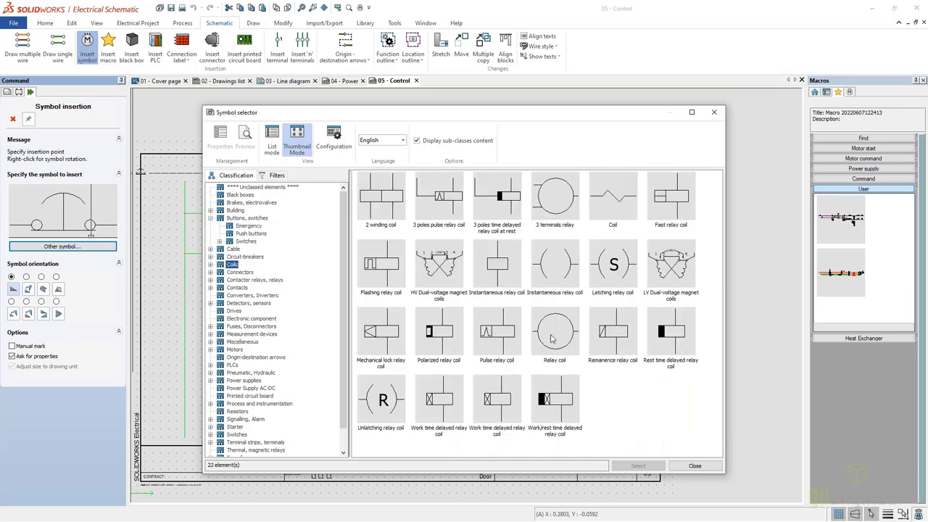
{"action": "left_click", "coordinate": [551, 339]}
{"action": "left_click", "coordinate": [638, 465]}
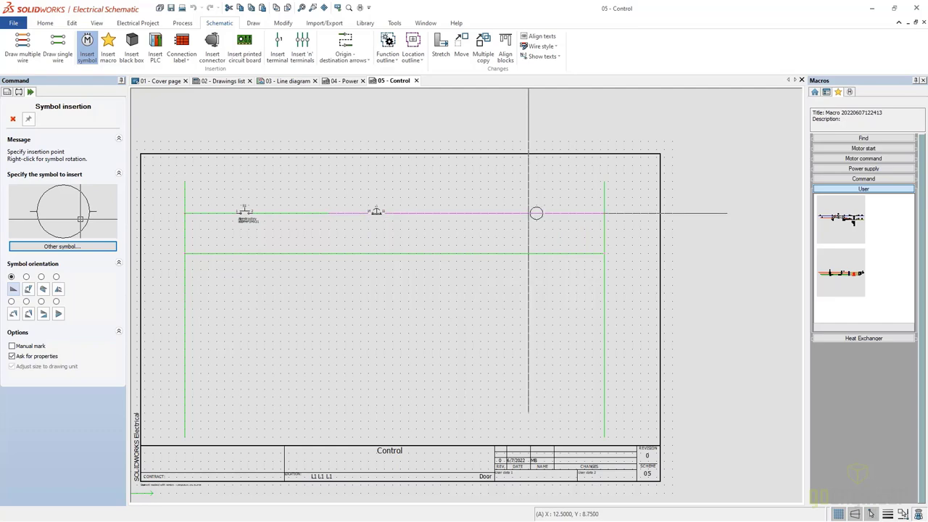
{"action": "left_click", "coordinate": [529, 213]}
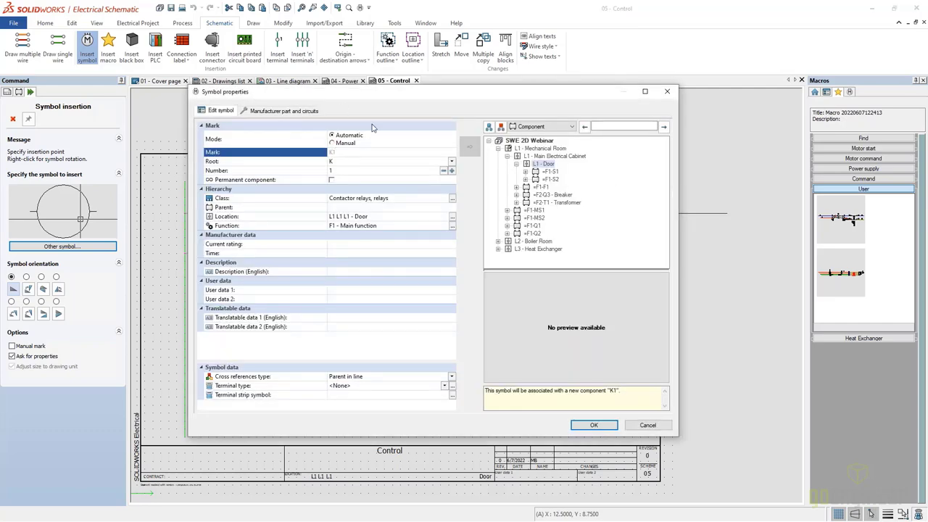
- Link the coil to contactor MS1 and its Allen-Bradley 100-C09ZJ400 relay coil circuit
{"action": "left_click", "coordinate": [537, 211]}
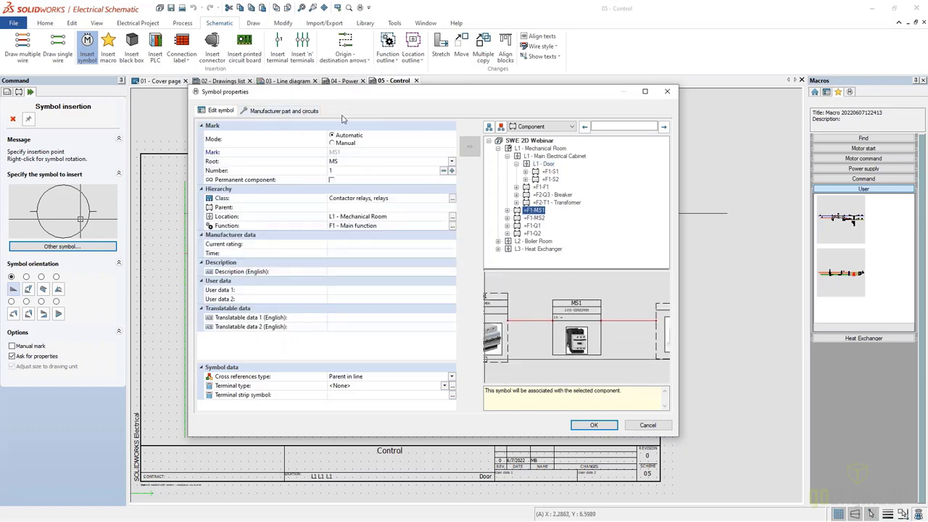
{"action": "left_click", "coordinate": [304, 111]}
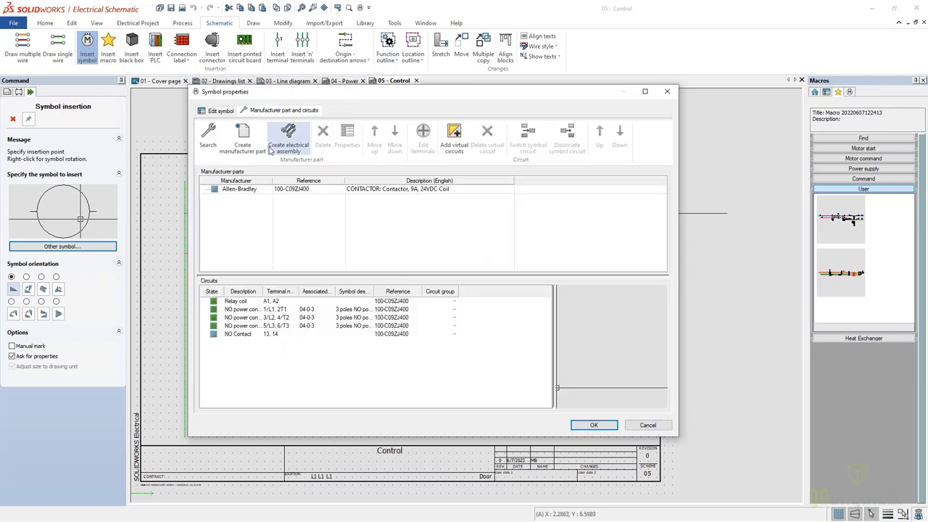
{"action": "left_click", "coordinate": [234, 305]}
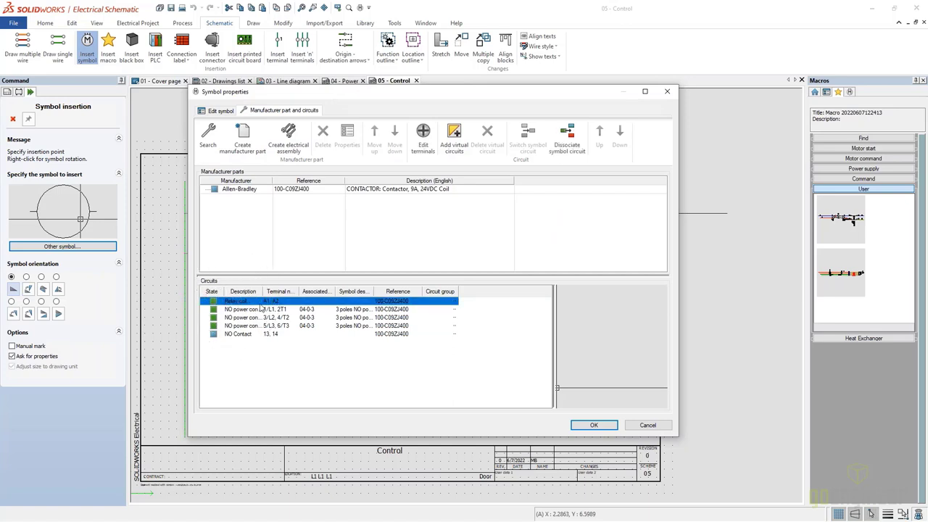
{"action": "left_click", "coordinate": [594, 425]}
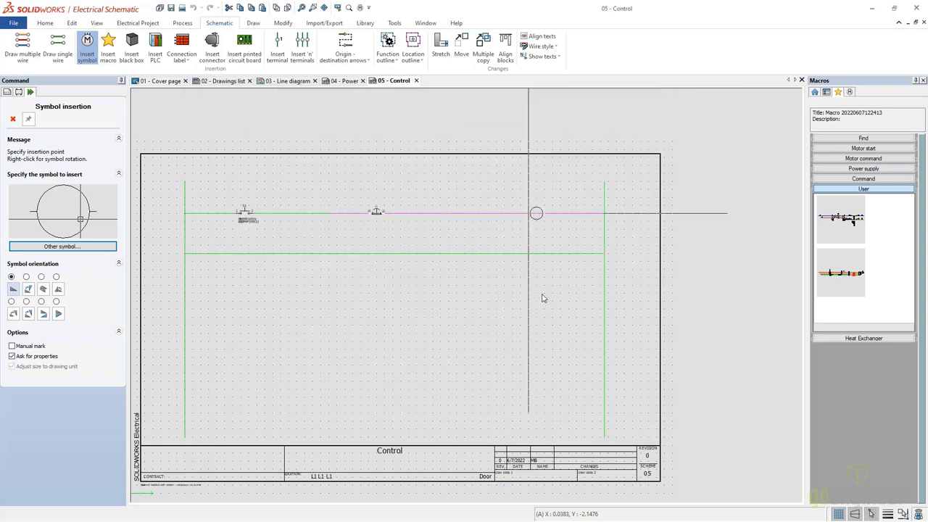
{"action": "scroll", "coordinate": [517, 214], "scroll_direction": "up", "scroll_amount": 1}
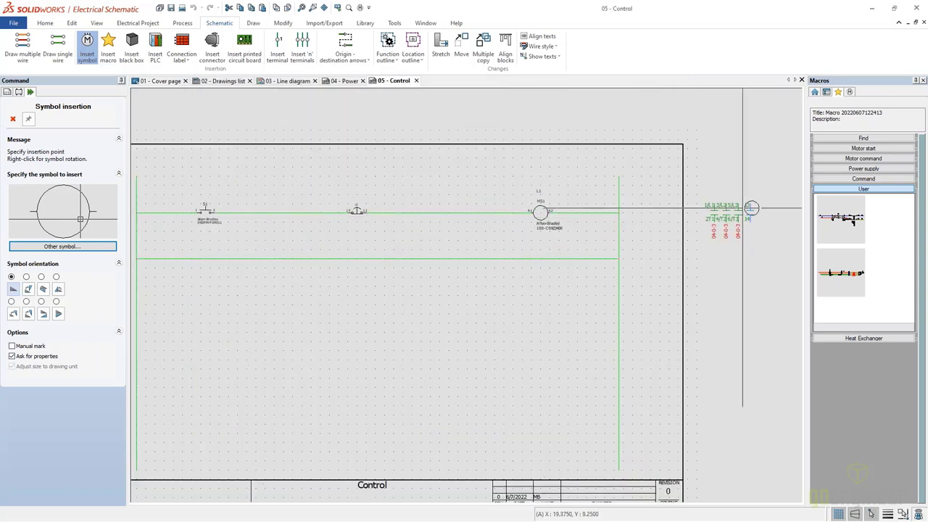
{"action": "key", "text": "Escape"}
{"action": "left_click", "coordinate": [711, 206]}
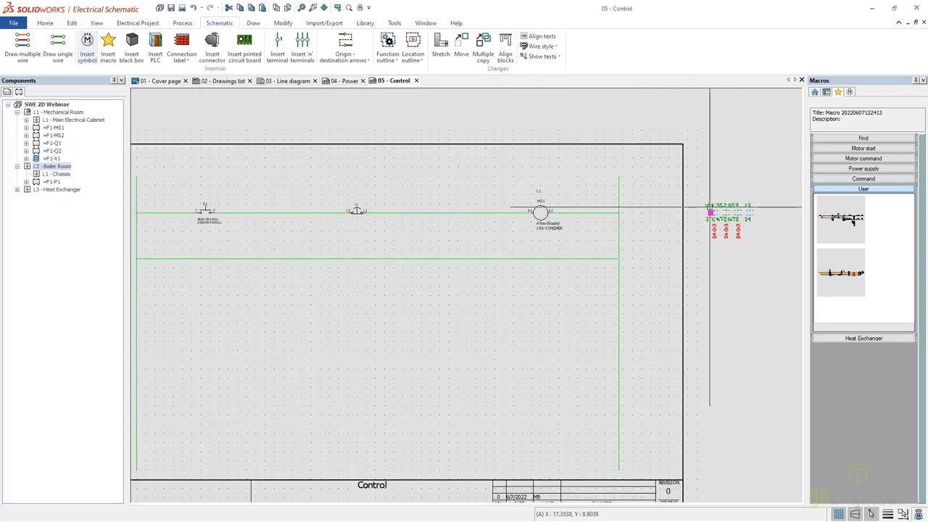
{"action": "left_click_drag", "start_coordinate": [710, 213], "coordinate": [637, 213]}
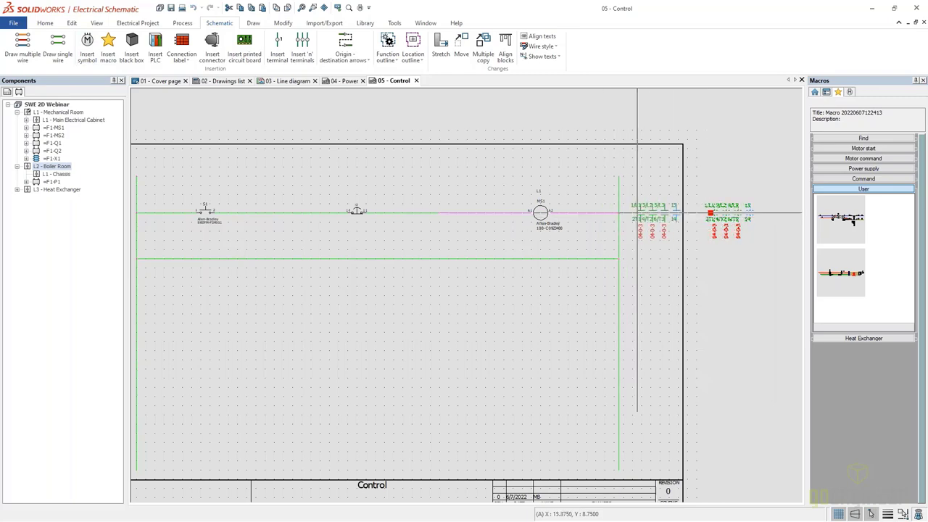
{"action": "scroll", "coordinate": [638, 213], "scroll_direction": "up", "scroll_amount": 3}
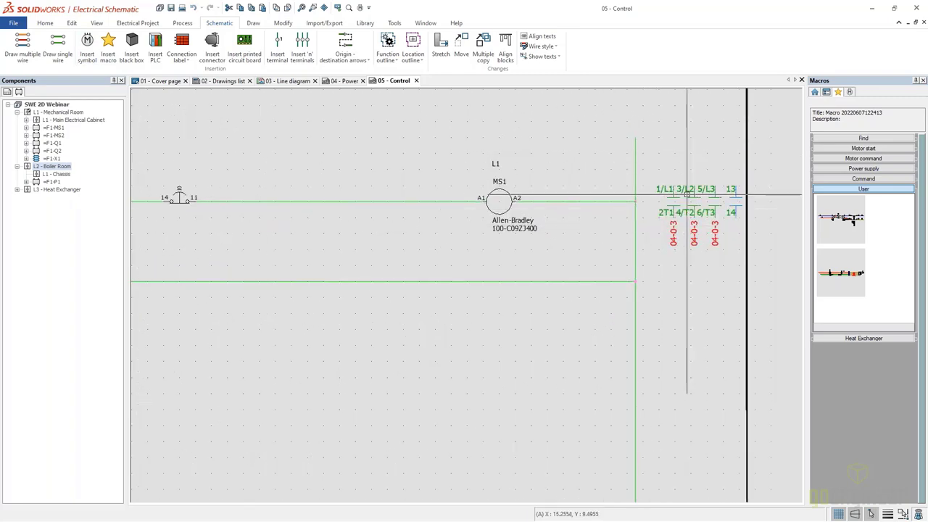
{"action": "left_click_drag", "start_coordinate": [687, 195], "coordinate": [665, 203]}
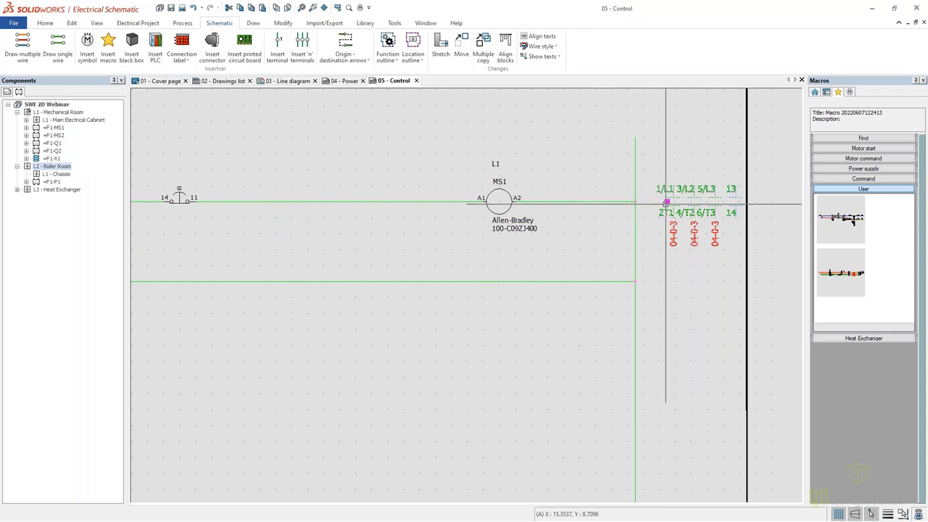
{"action": "left_click", "coordinate": [665, 203]}
{"action": "key", "text": "Escape"}
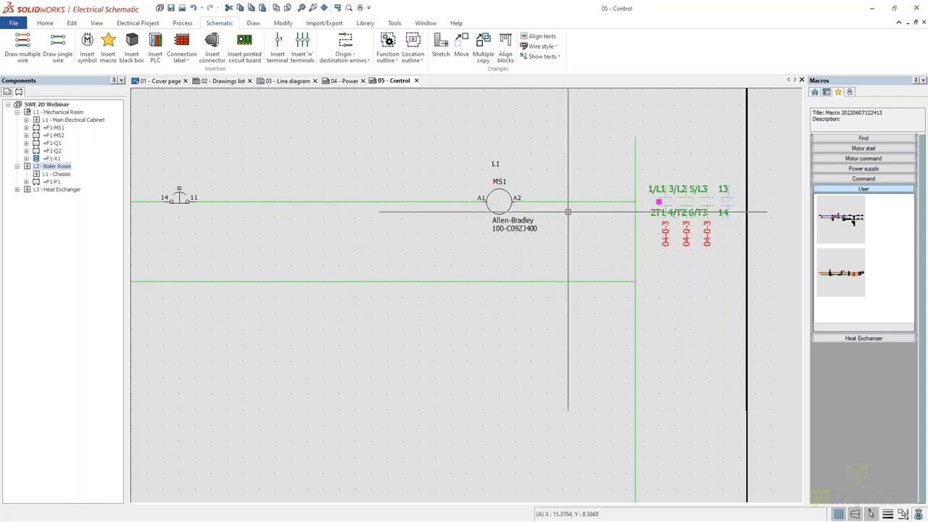
{"action": "scroll", "coordinate": [522, 203], "scroll_direction": "down", "scroll_amount": 3}
{"action": "middle_click_drag", "start_coordinate": [389, 237], "coordinate": [400, 234]}
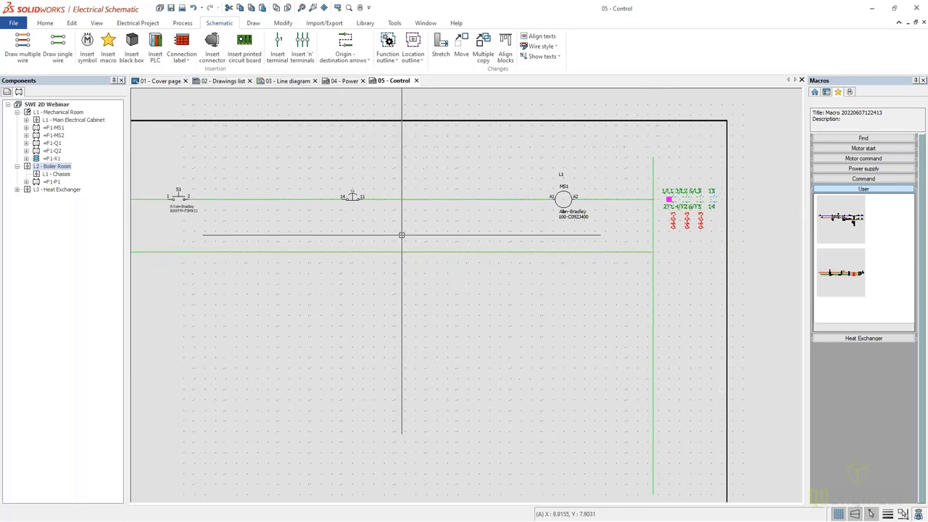
{"action": "middle_click_drag", "start_coordinate": [331, 248], "coordinate": [376, 235]}
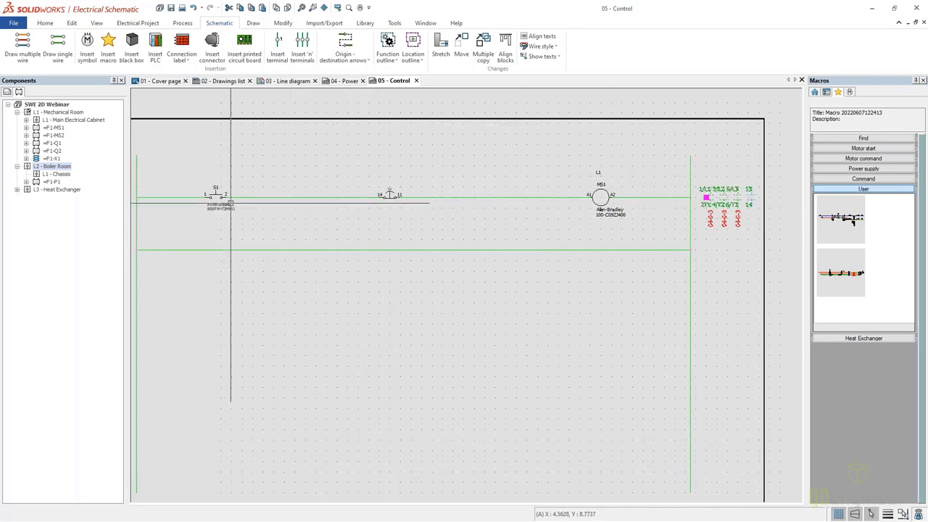
- Place a MAG NO Contact on the lower rung, associated with motor starter MS1
{"action": "left_click", "coordinate": [87, 55]}
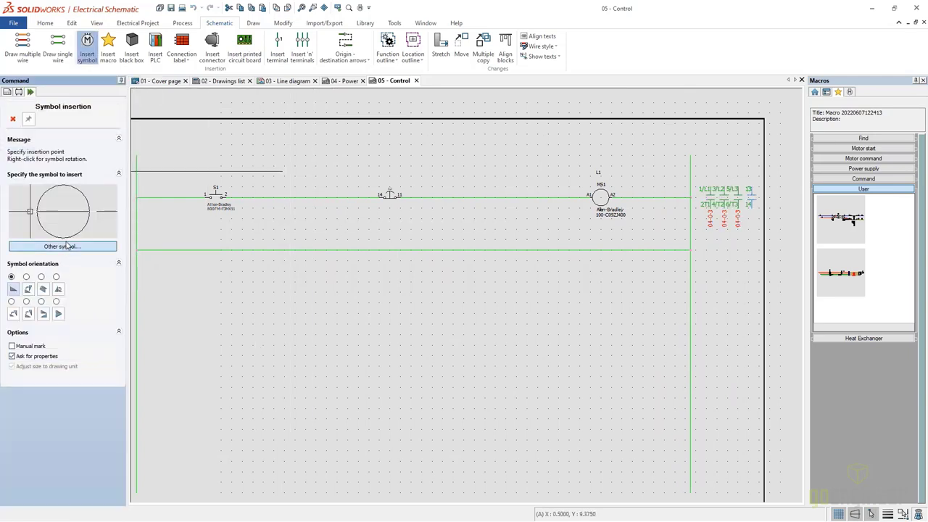
{"action": "left_click", "coordinate": [65, 246]}
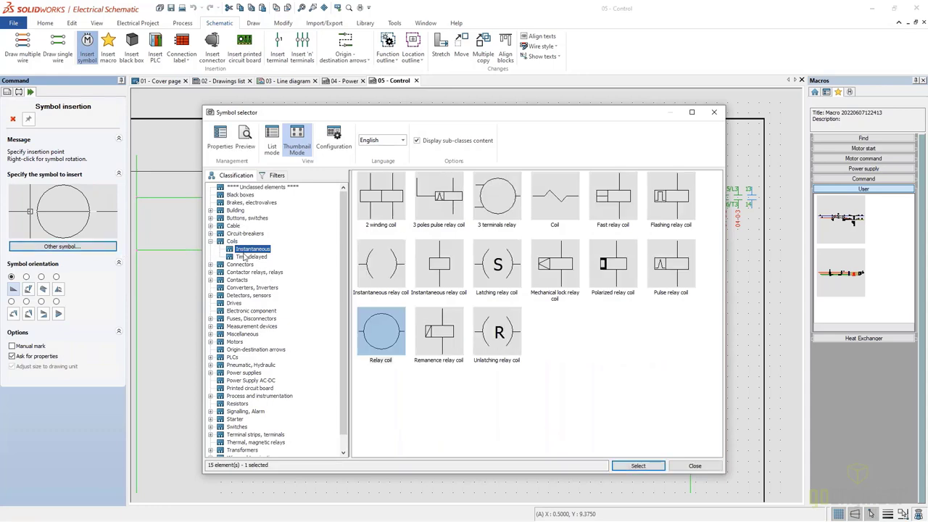
{"action": "left_click", "coordinate": [239, 280]}
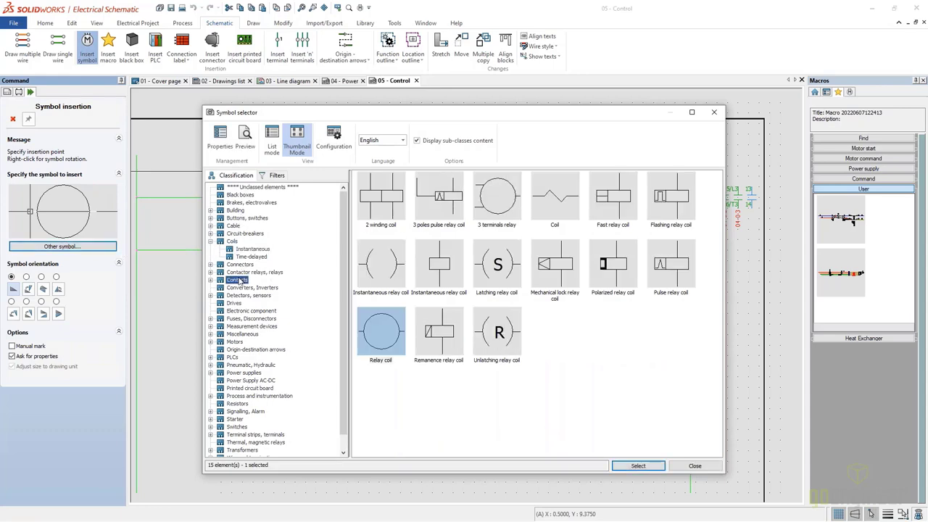
{"action": "left_click", "coordinate": [575, 222]}
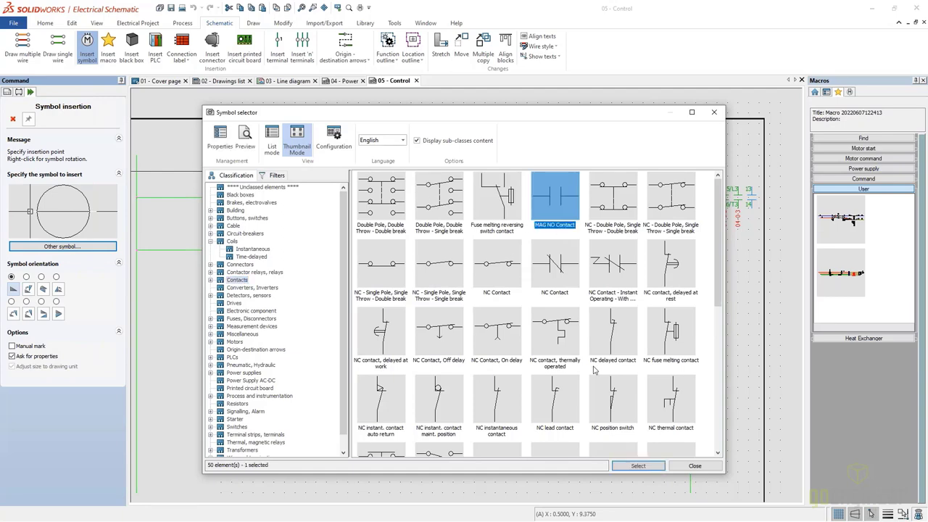
{"action": "left_click", "coordinate": [648, 466]}
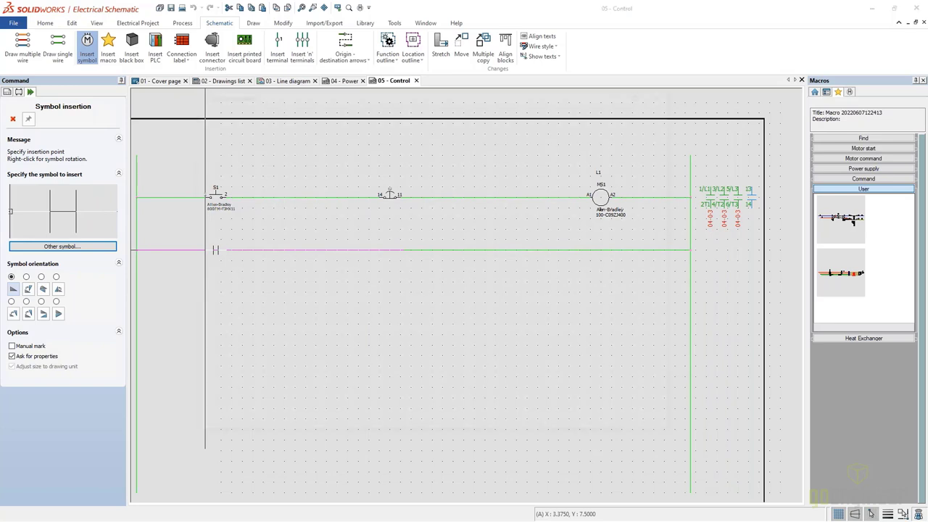
{"action": "left_click", "coordinate": [216, 250]}
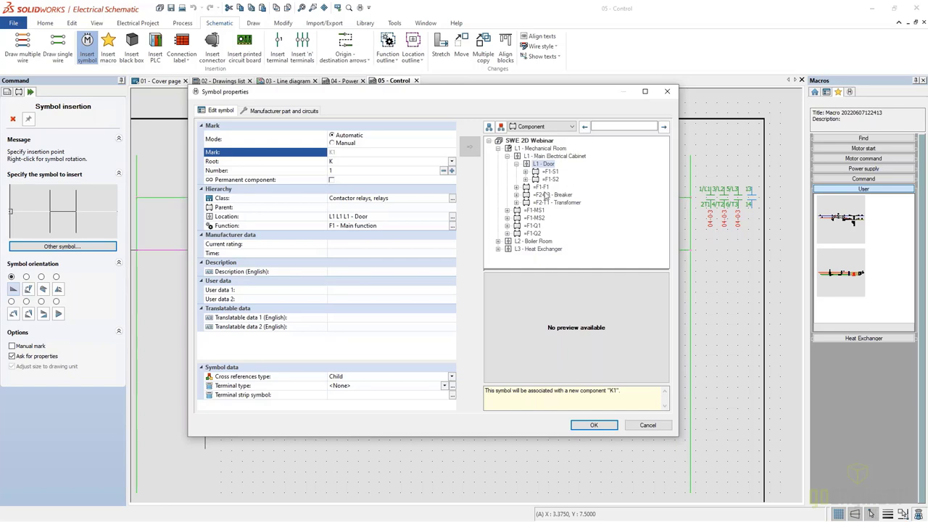
{"action": "left_click", "coordinate": [594, 424]}
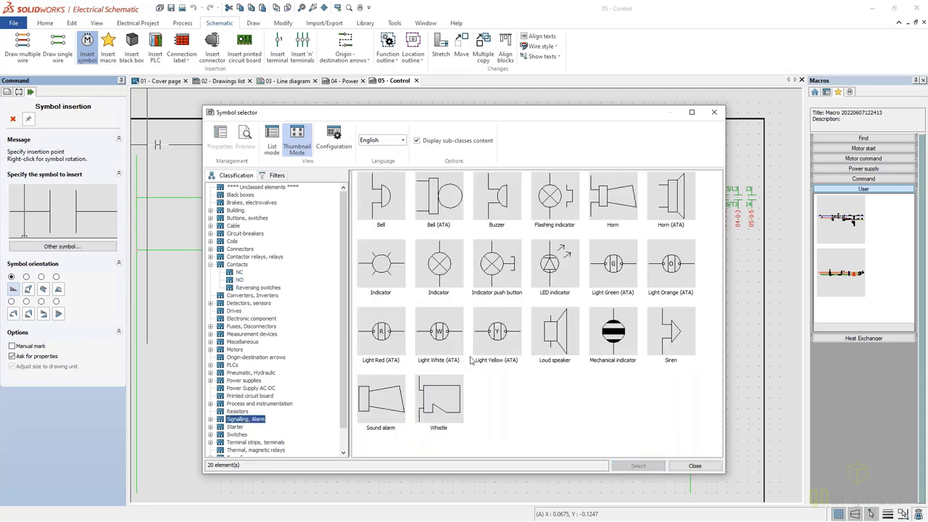
- Place an Indicator at the right of the lower rung using Schneider Electric part XB7EV03BP3
{"action": "left_click", "coordinate": [391, 272]}
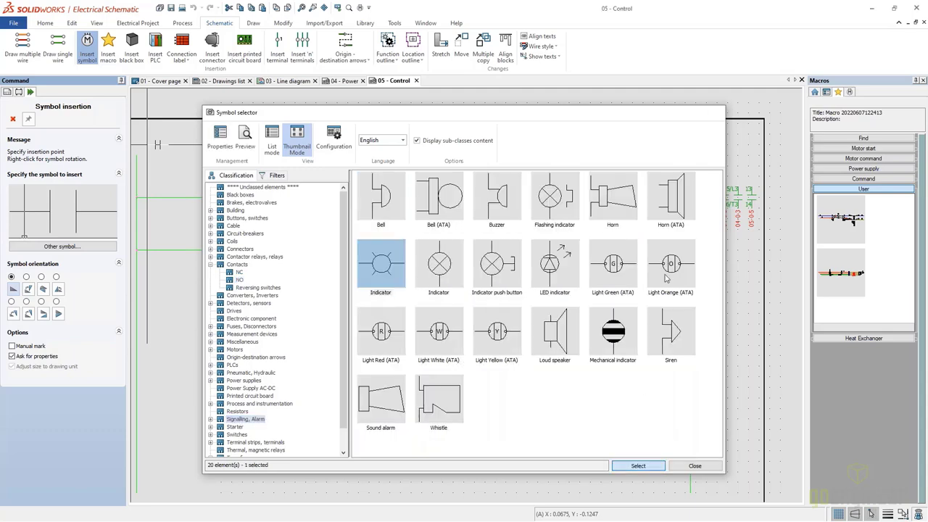
{"action": "left_click", "coordinate": [637, 466]}
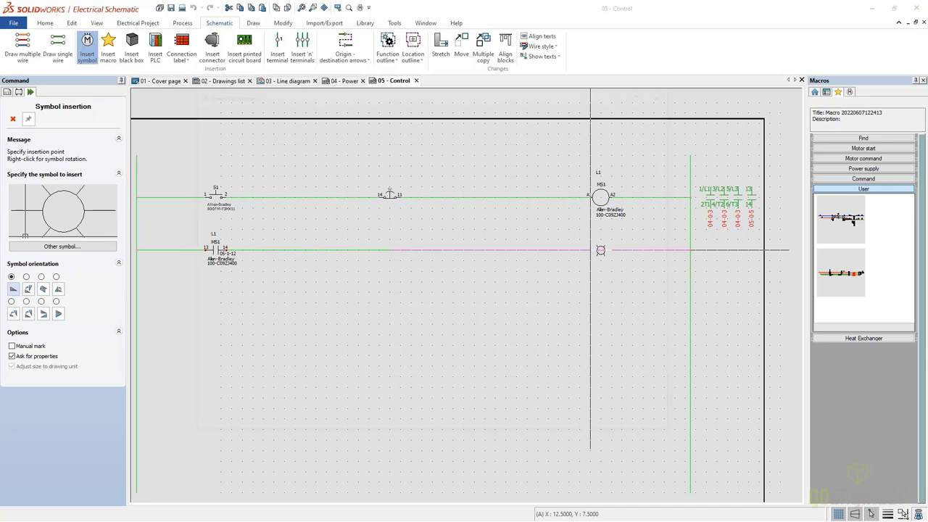
{"action": "left_click", "coordinate": [590, 250]}
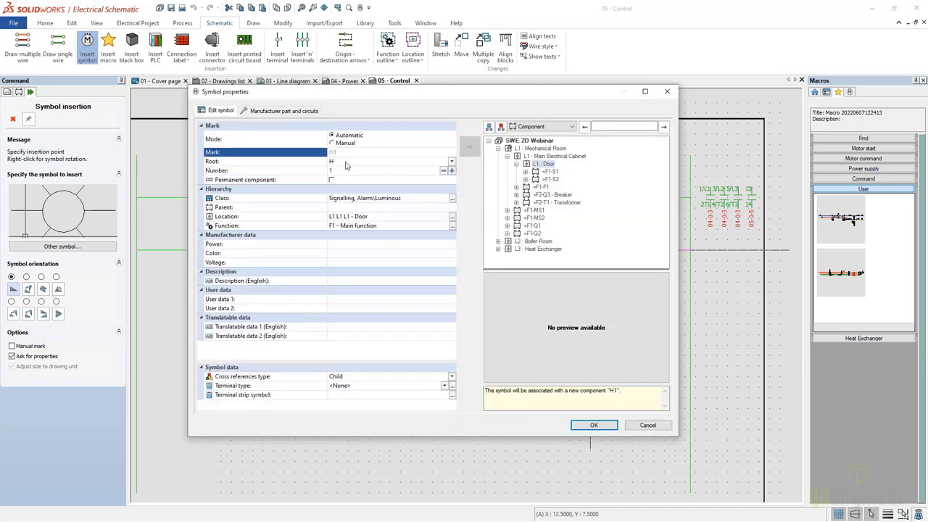
{"action": "left_click", "coordinate": [279, 111]}
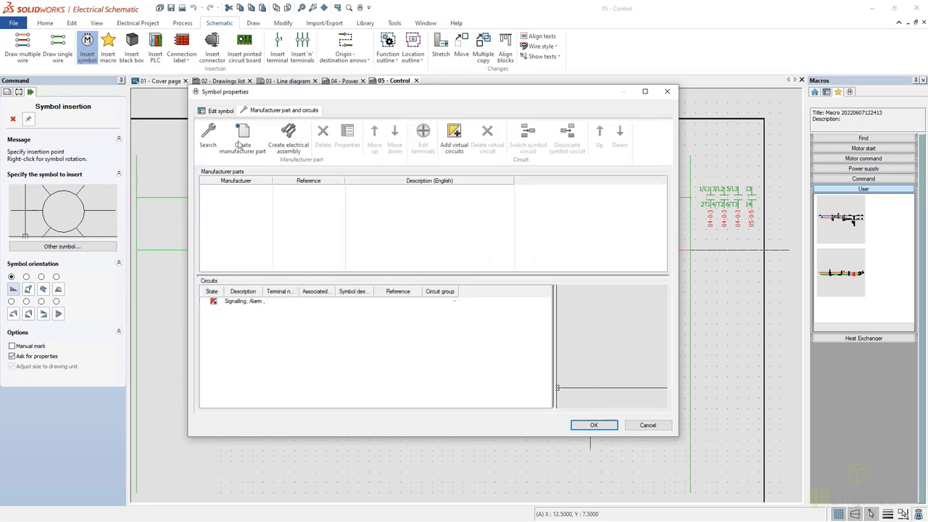
{"action": "double_click", "coordinate": [336, 232]}
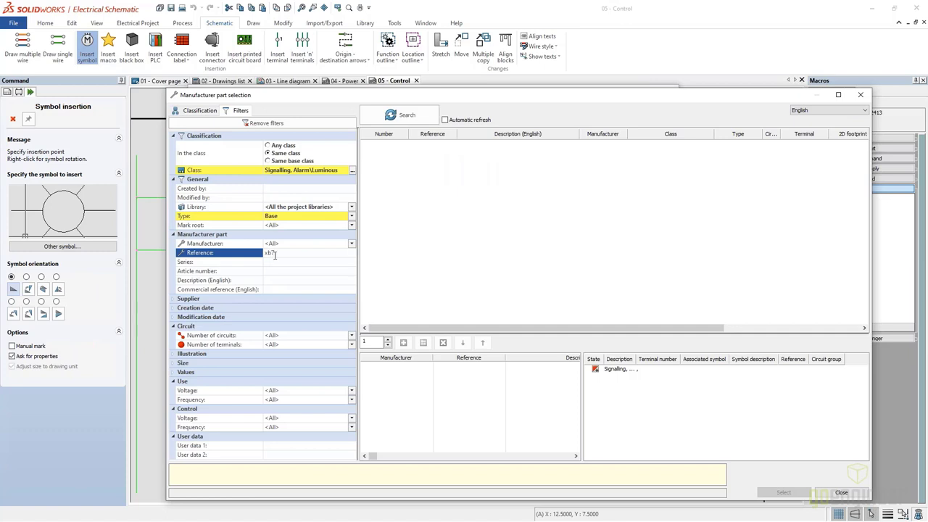
{"action": "left_click", "coordinate": [411, 115]}
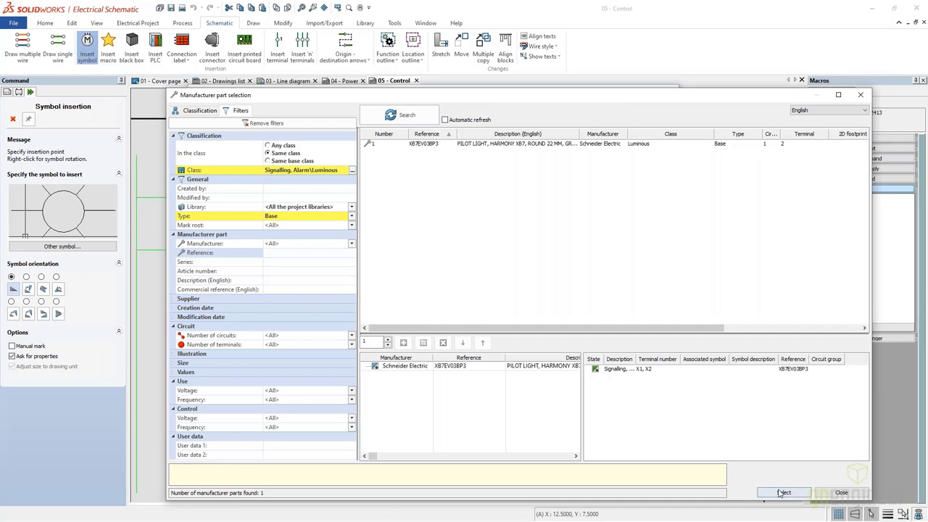
{"action": "left_click", "coordinate": [781, 493]}
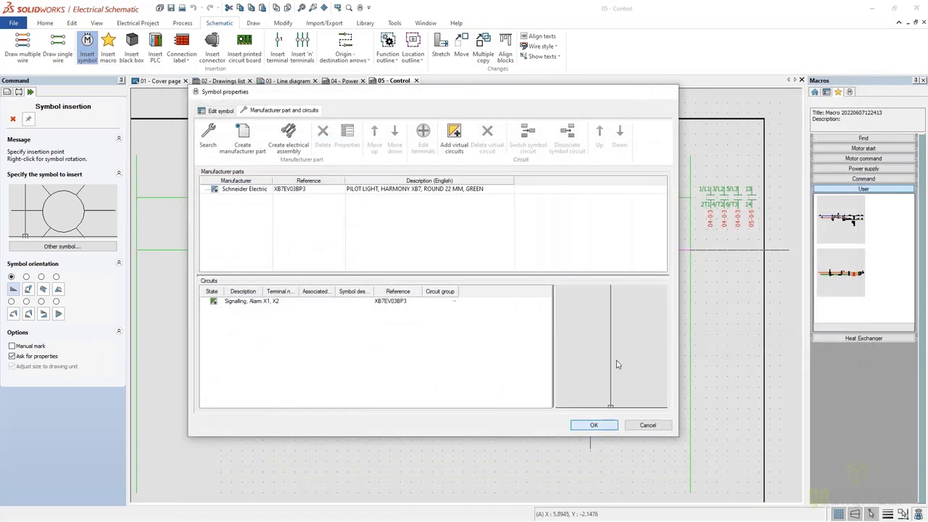
{"action": "key", "text": "Return"}
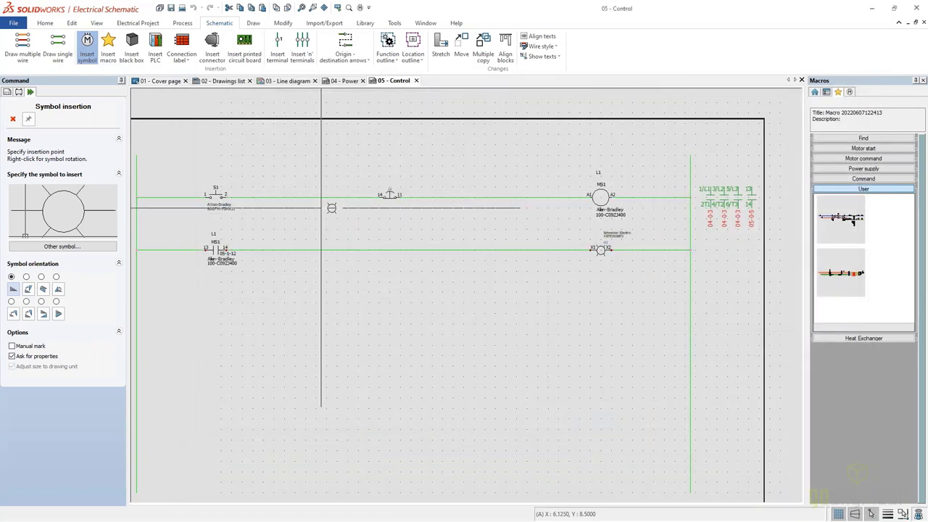
{"action": "key", "text": "Escape"}
- Copy the left vertical wire and paste two vertical links joining the top and lower rungs
{"action": "right_click", "coordinate": [139, 225]}
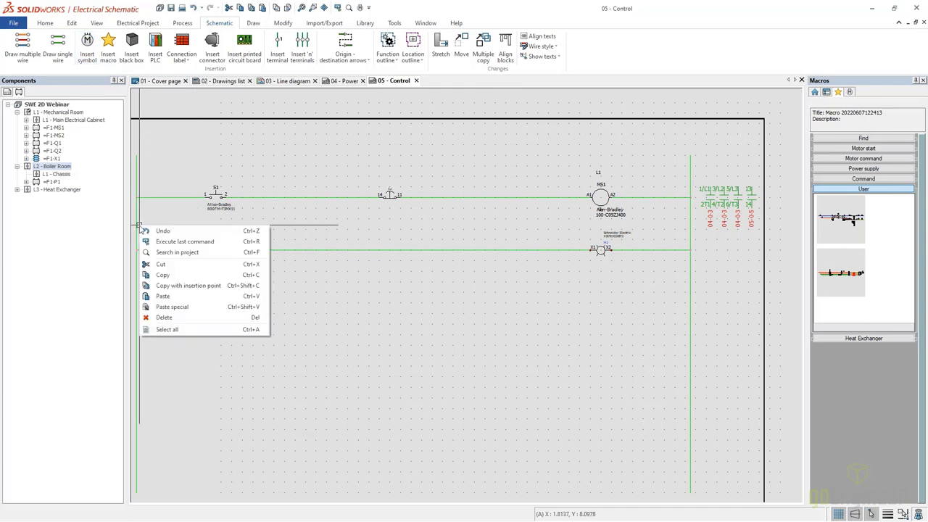
{"action": "left_click", "coordinate": [140, 226]}
{"action": "right_click", "coordinate": [138, 225]}
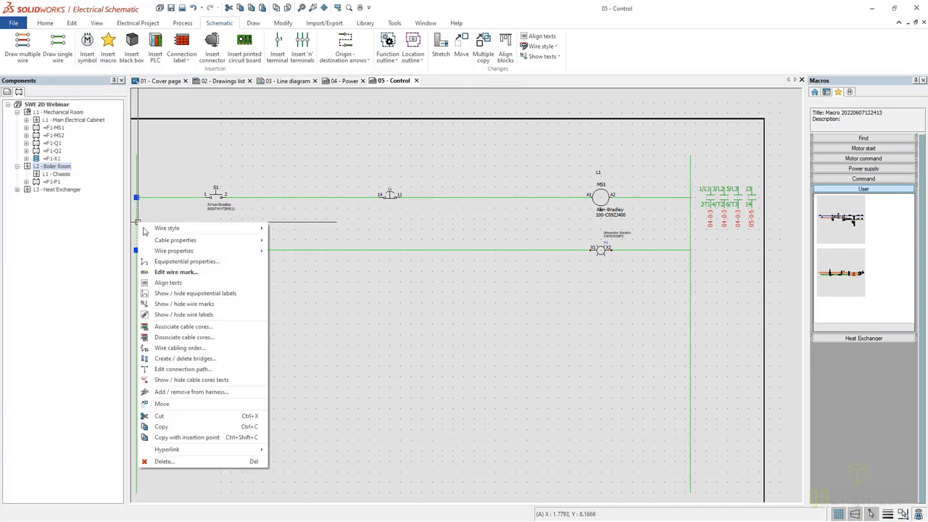
{"action": "left_click", "coordinate": [162, 437]}
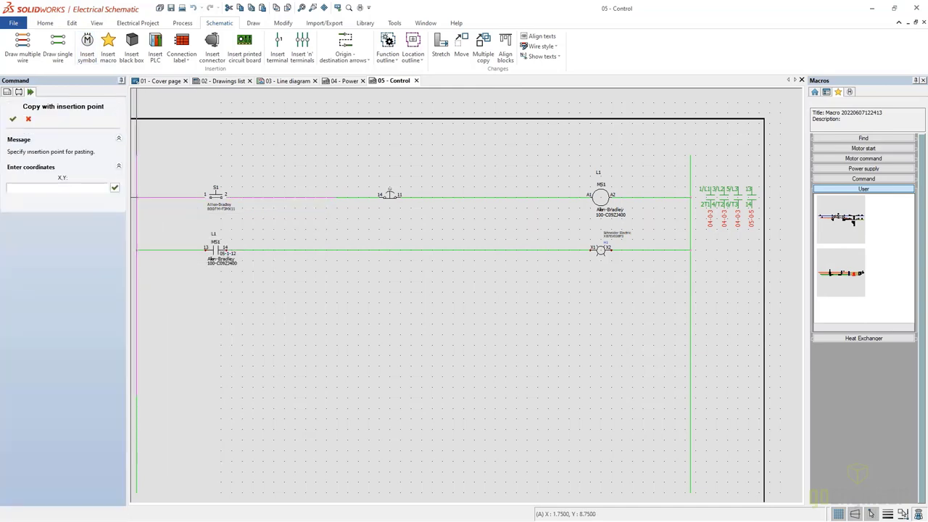
{"action": "left_click", "coordinate": [247, 216]}
{"action": "right_click", "coordinate": [284, 203]}
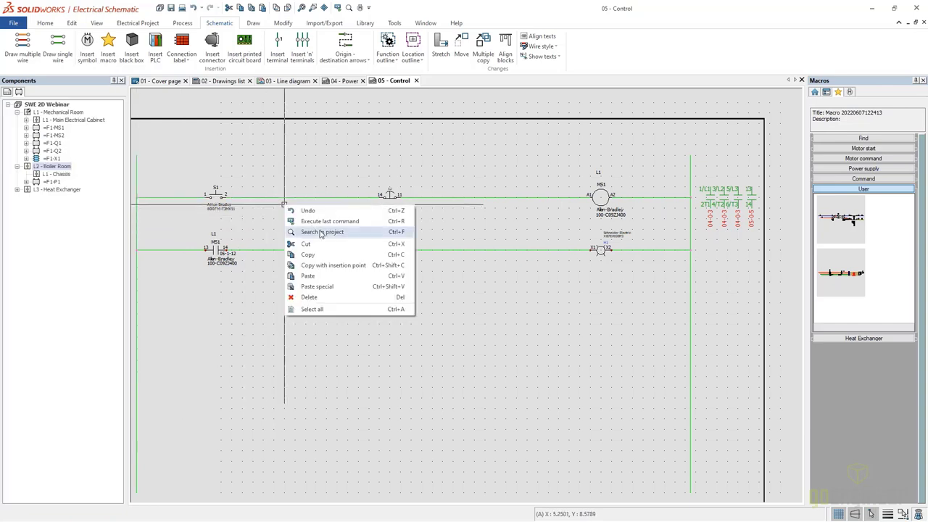
{"action": "left_click", "coordinate": [308, 275]}
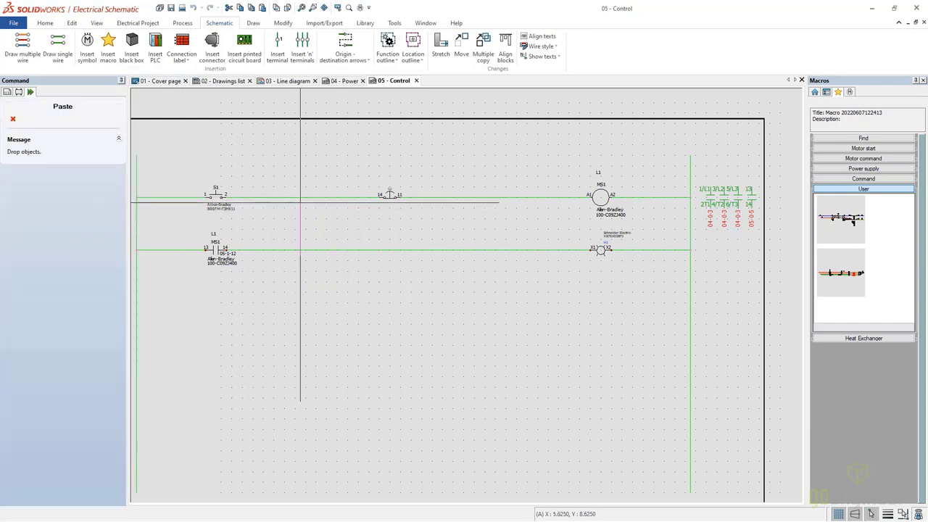
{"action": "left_click", "coordinate": [501, 203]}
{"action": "right_click", "coordinate": [502, 204]}
{"action": "left_click", "coordinate": [525, 273]}
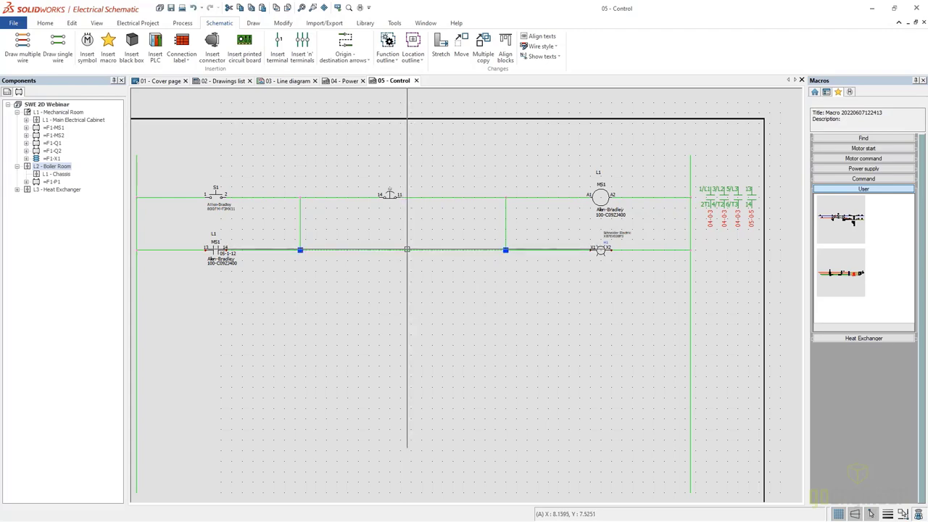
{"action": "key", "text": "Escape"}
{"action": "scroll", "coordinate": [407, 254], "scroll_direction": "down", "scroll_amount": 3}
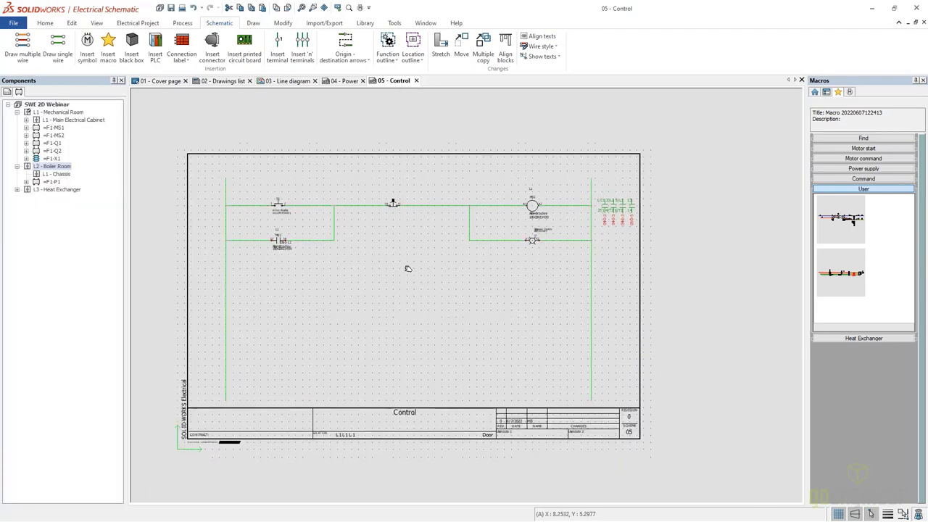
- Replace the right return rail and its joined rung wires with the blue N L1 L2 L3 Neutral wire style
{"action": "middle_click_drag", "start_coordinate": [408, 269], "coordinate": [400, 245]}
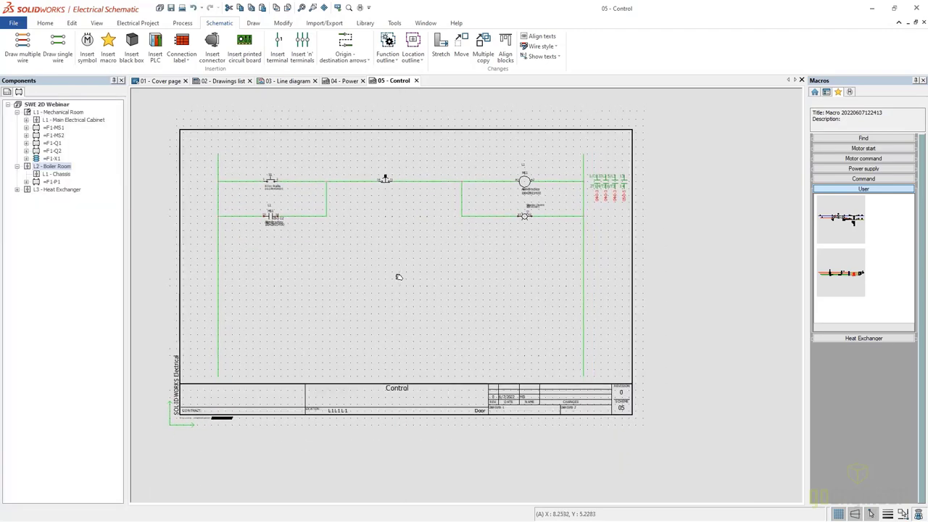
{"action": "right_click", "coordinate": [582, 253]}
{"action": "mouse_move", "coordinate": [608, 264]}
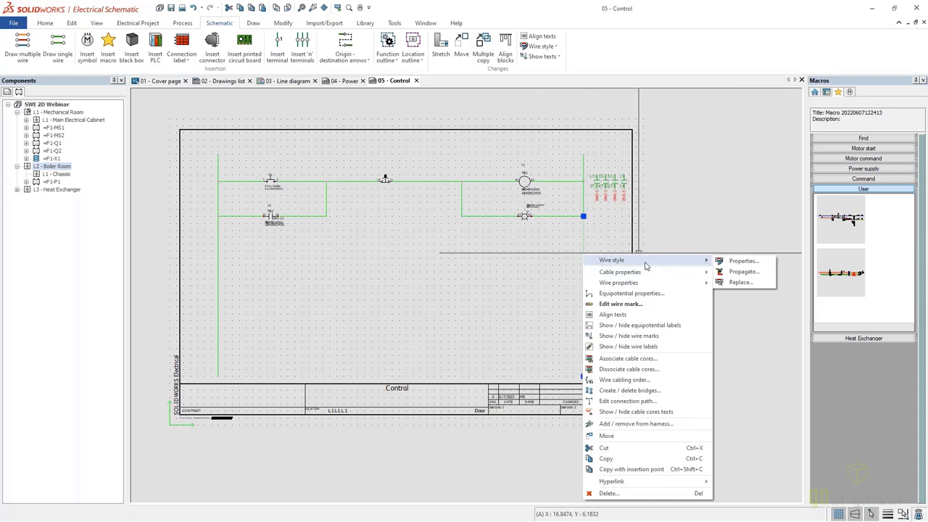
{"action": "left_click", "coordinate": [739, 282]}
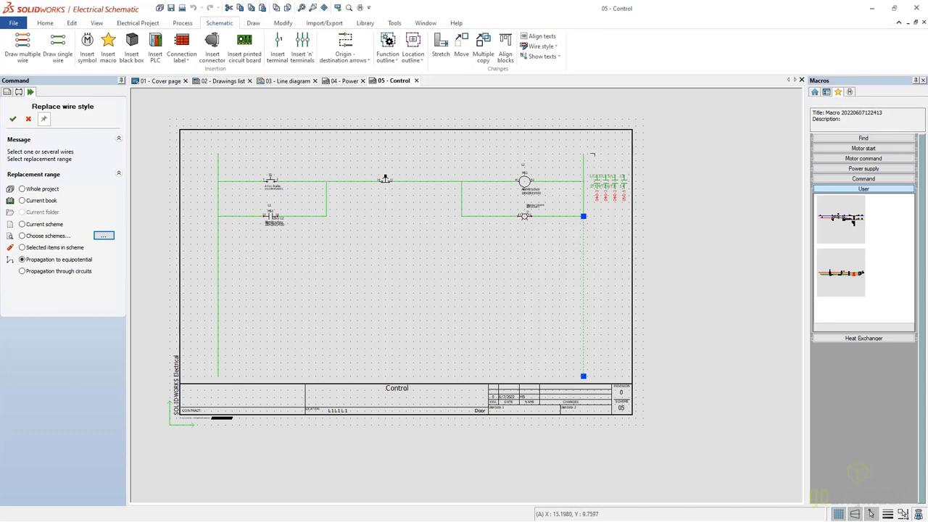
{"action": "left_click", "coordinate": [13, 120]}
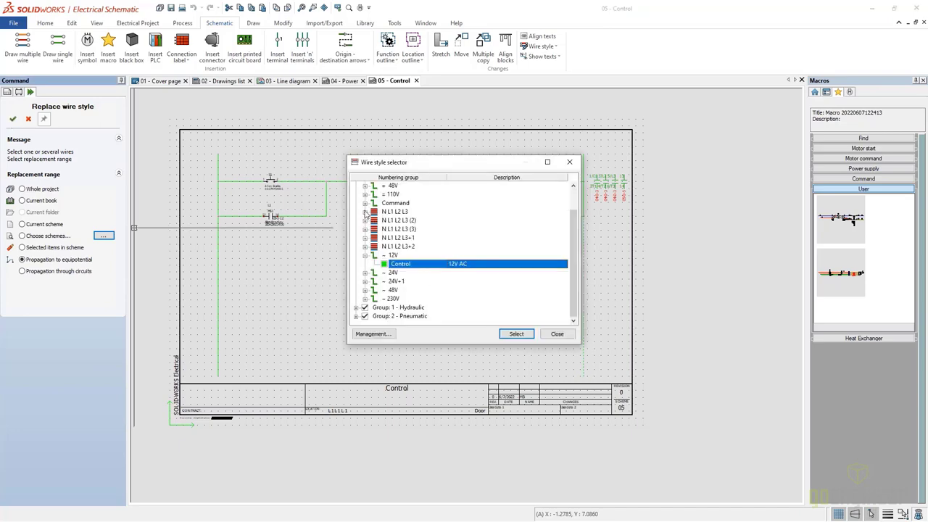
{"action": "left_click", "coordinate": [365, 211]}
{"action": "left_click", "coordinate": [403, 220]}
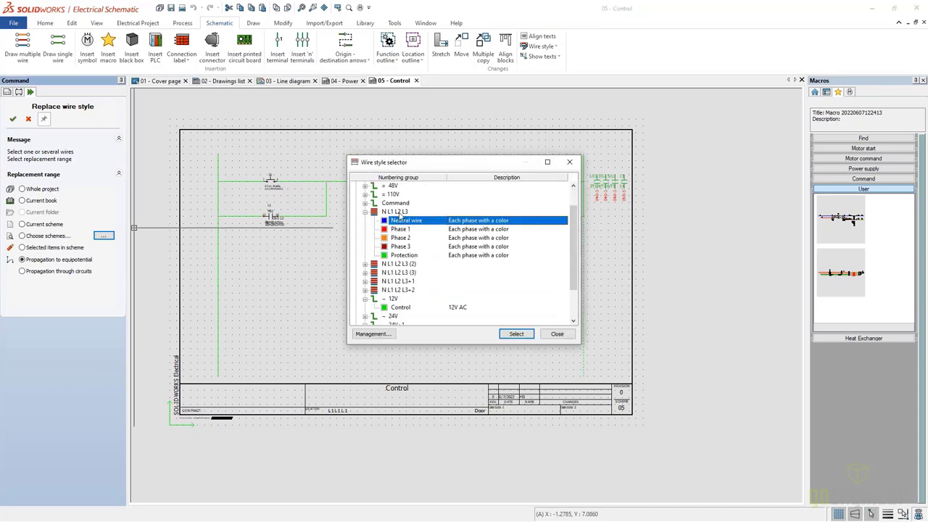
{"action": "left_click", "coordinate": [399, 216]}
{"action": "left_click", "coordinate": [516, 334]}
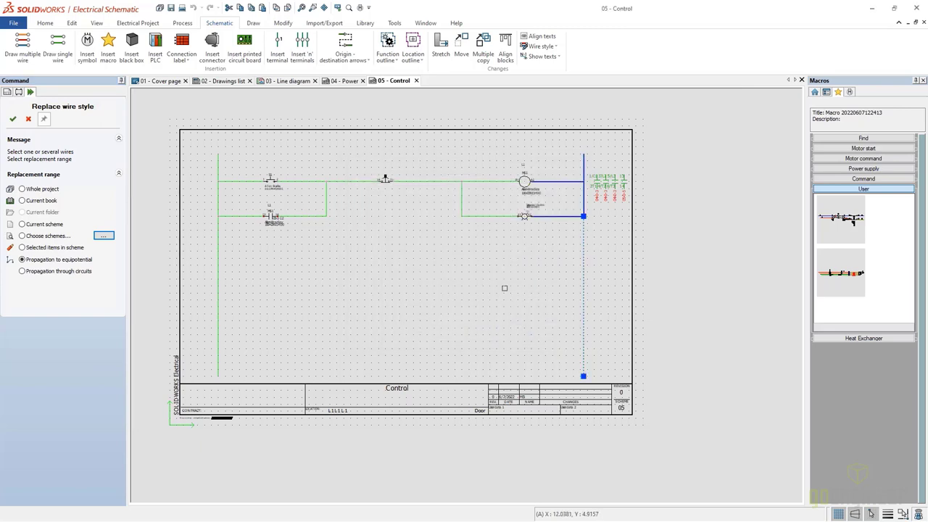
{"action": "key", "text": "Escape"}
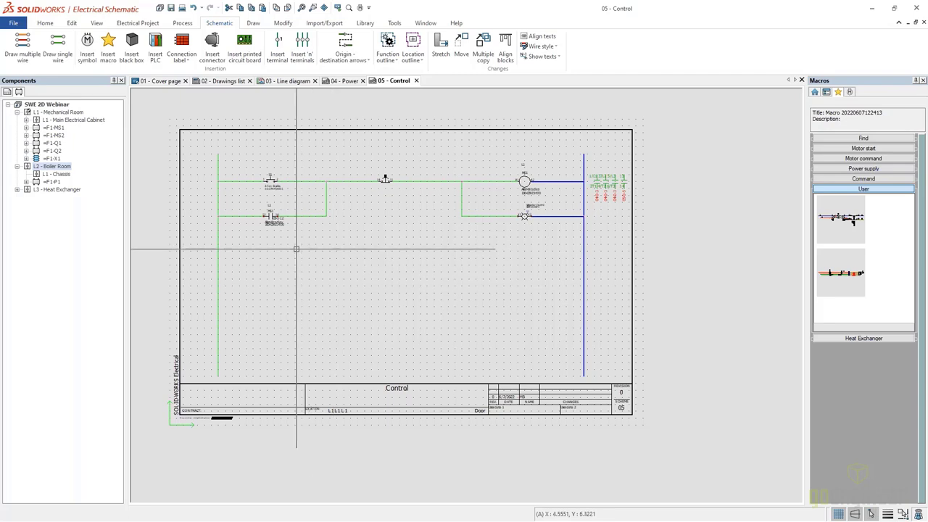
- Open the 04 - Power drawing and frame its two motor circuits and the transformer branch
{"action": "left_click", "coordinate": [343, 82]}
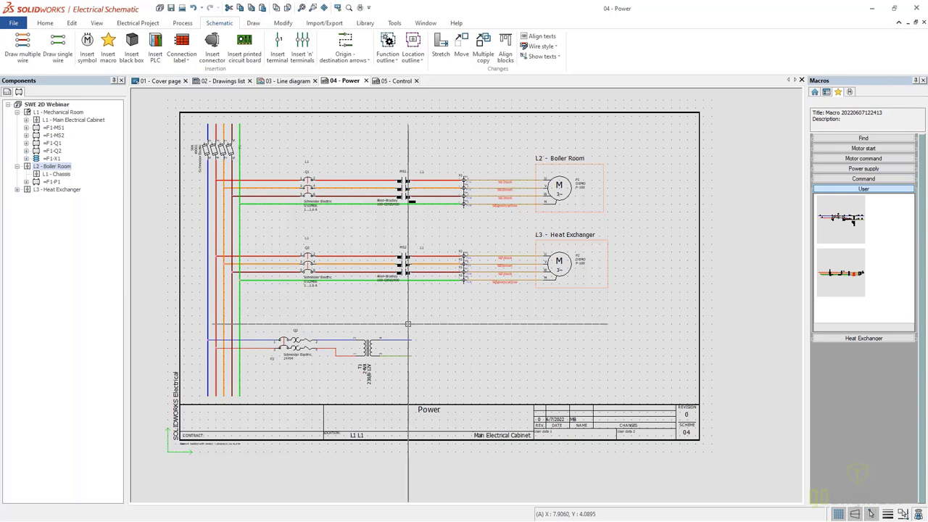
{"action": "scroll", "coordinate": [457, 347], "scroll_direction": "up", "scroll_amount": 1}
{"action": "middle_click_drag", "start_coordinate": [457, 347], "coordinate": [434, 352]}
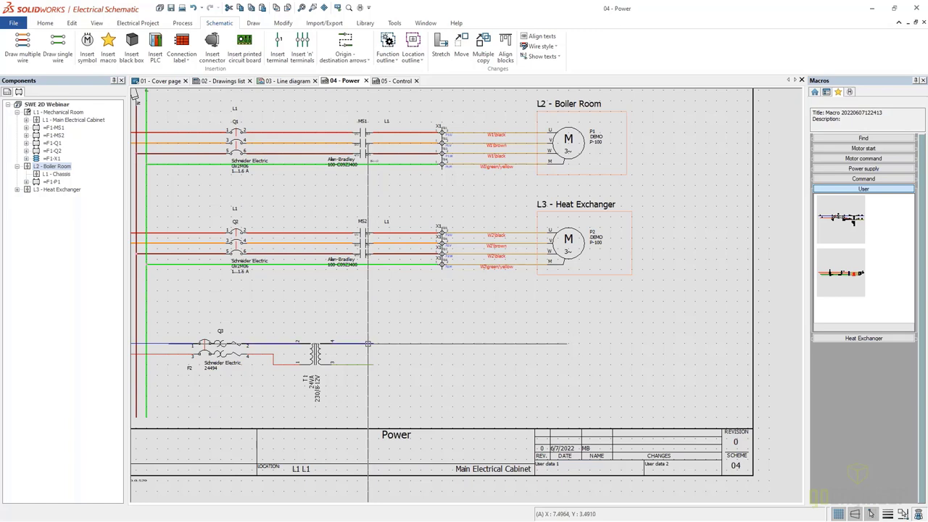
{"action": "left_click", "coordinate": [344, 45]}
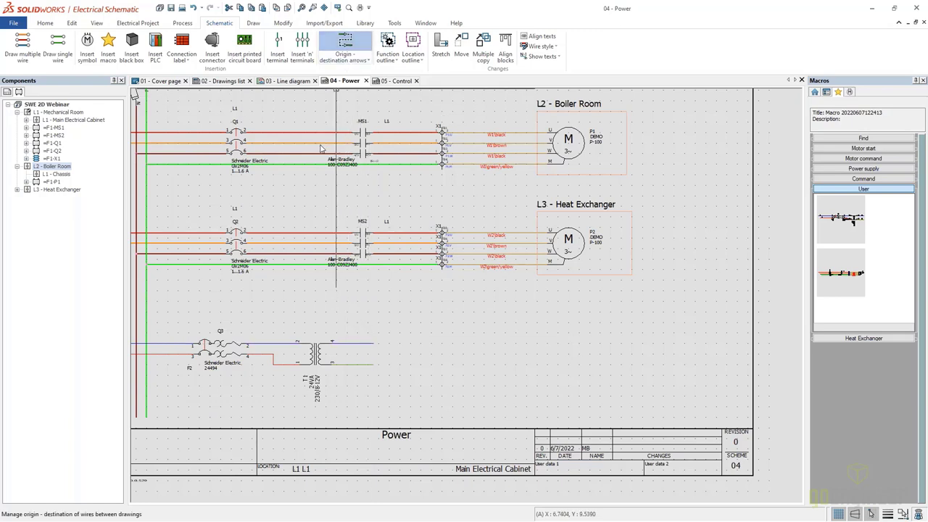
{"action": "left_click", "coordinate": [144, 243]}
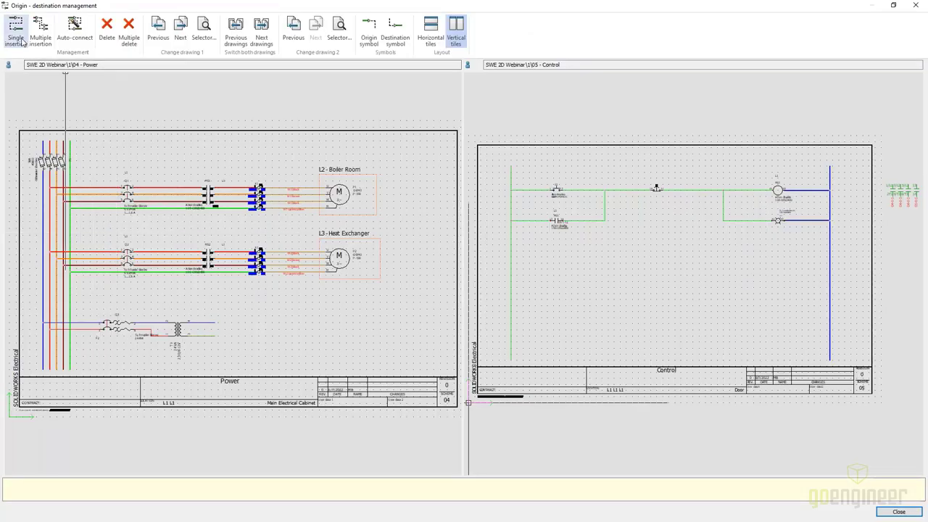
{"action": "left_click", "coordinate": [16, 33]}
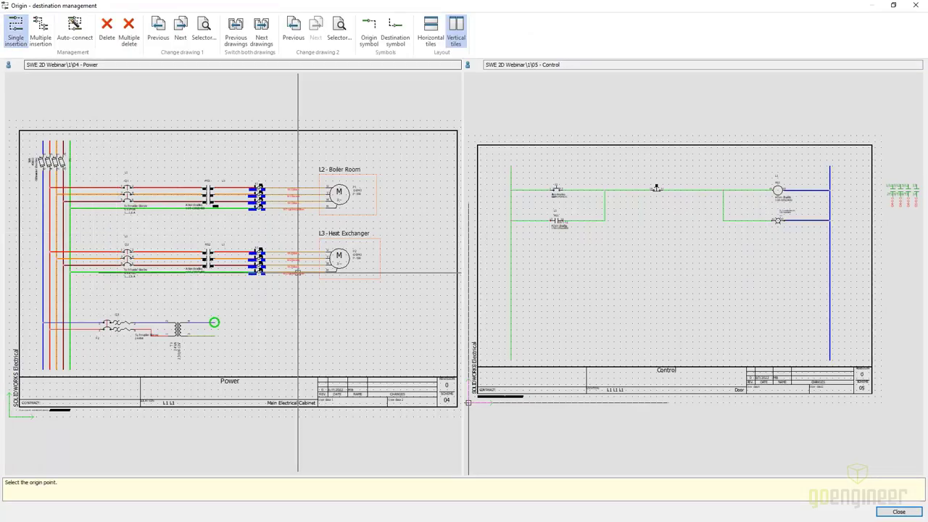
{"action": "left_click", "coordinate": [214, 322]}
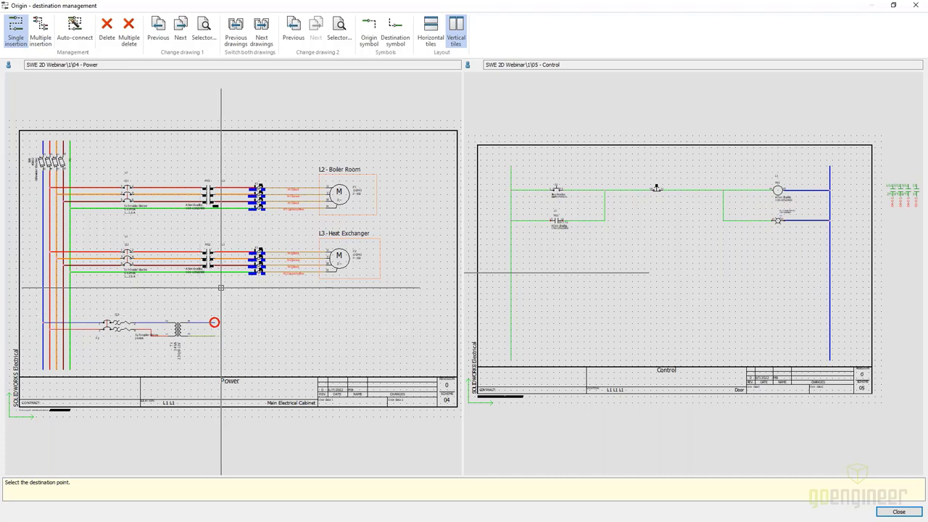
{"action": "left_click", "coordinate": [214, 335]}
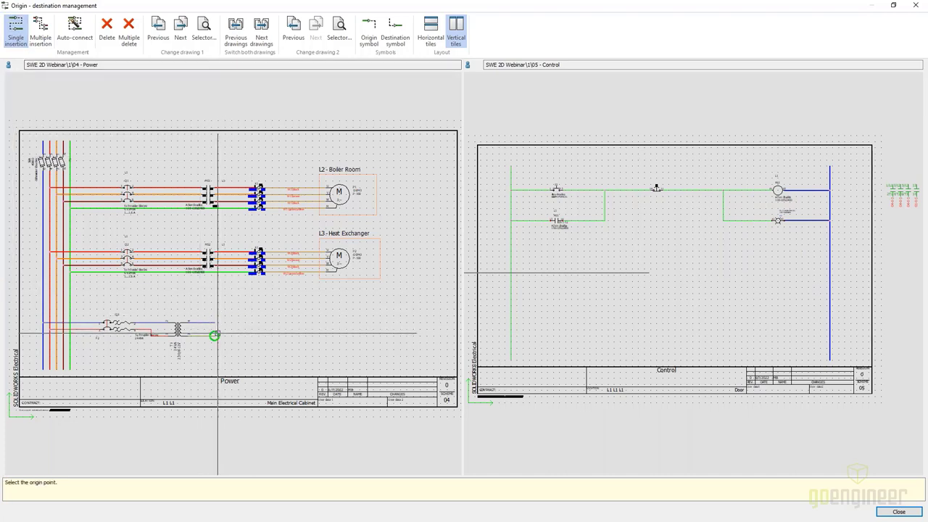
{"action": "left_click", "coordinate": [214, 335]}
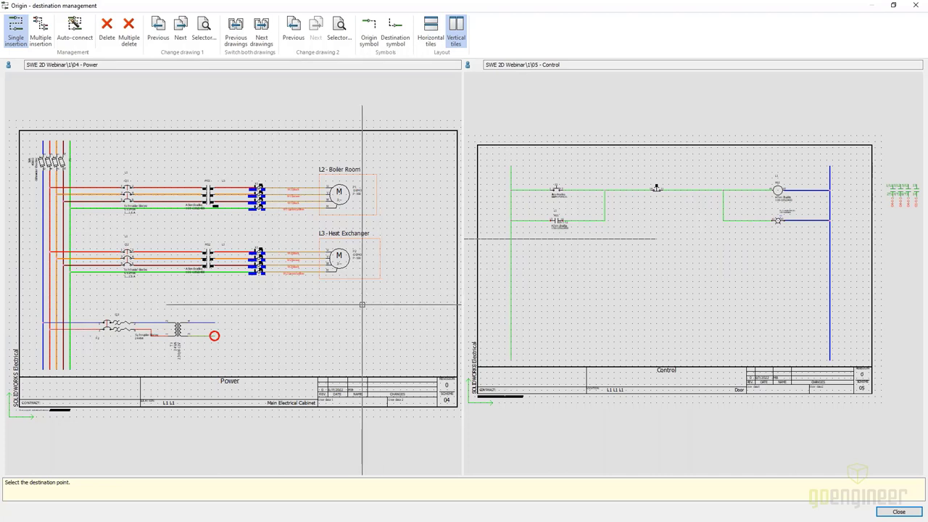
{"action": "scroll", "coordinate": [222, 336], "scroll_direction": "up", "scroll_amount": 3}
{"action": "key", "text": "Escape"}
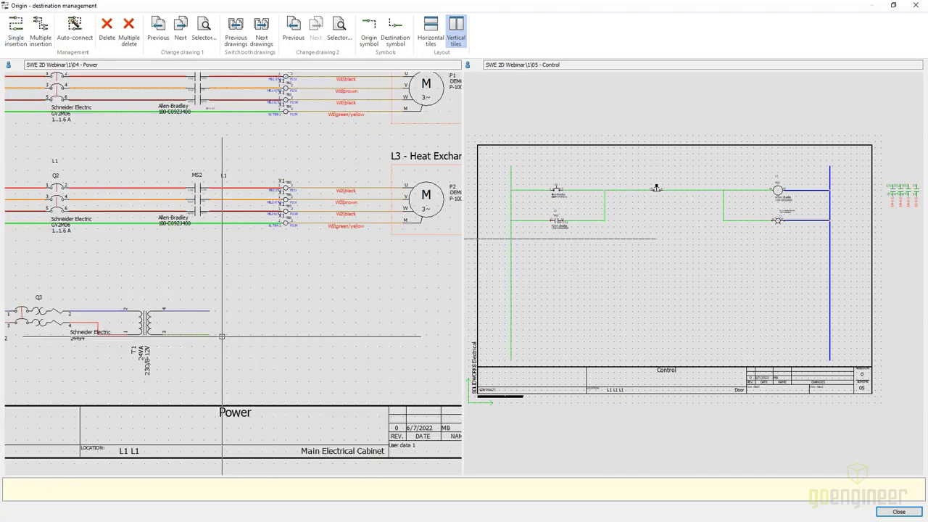
- Give transformer T1's terminal 3 wire equipotential the Control 12V AC wire style
{"action": "left_click", "coordinate": [898, 512]}
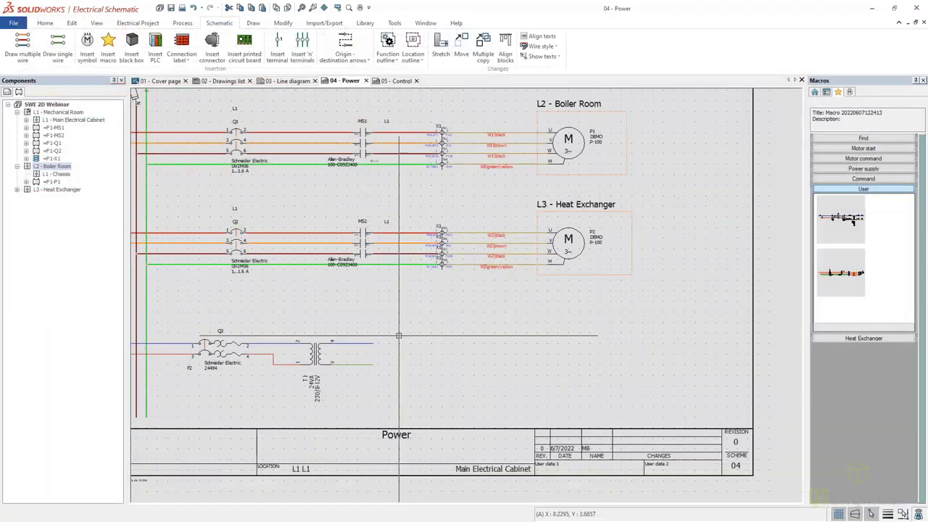
{"action": "scroll", "coordinate": [352, 355], "scroll_direction": "up", "scroll_amount": 2}
{"action": "right_click", "coordinate": [351, 355]}
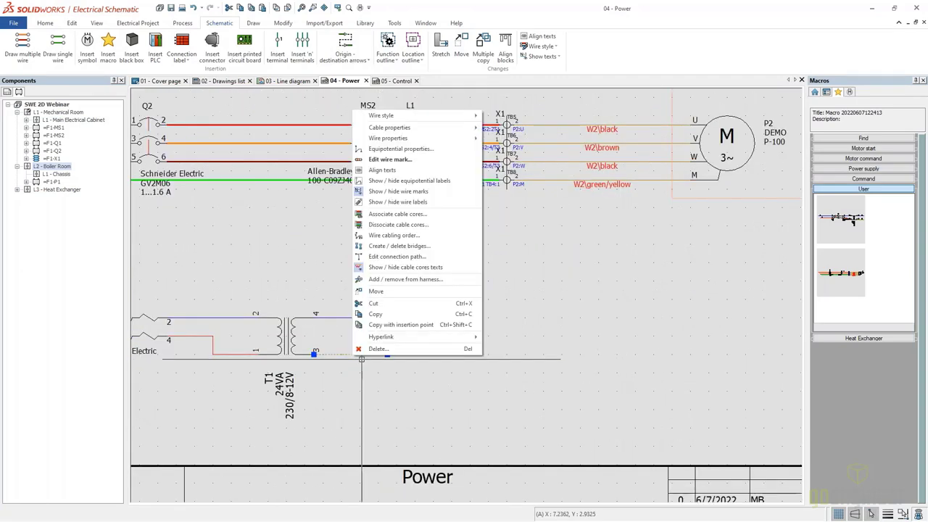
{"action": "mouse_move", "coordinate": [434, 116]}
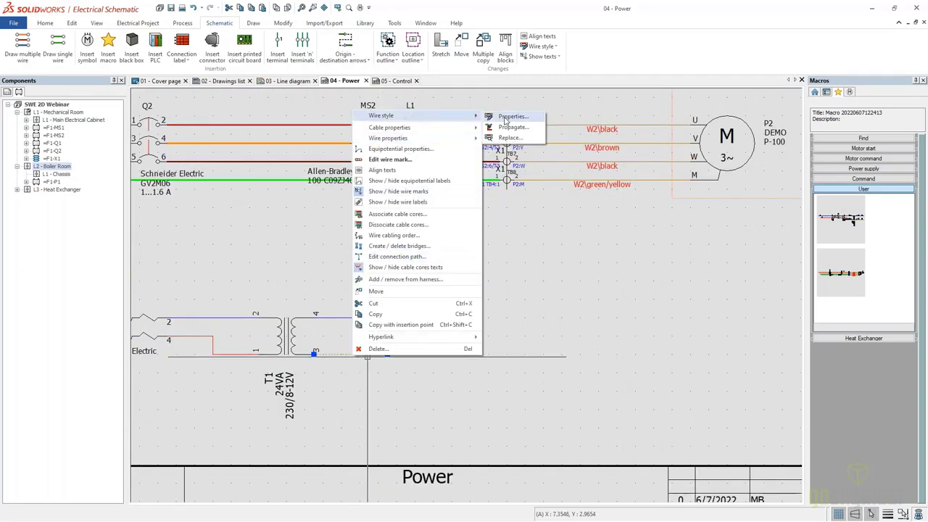
{"action": "left_click", "coordinate": [510, 137]}
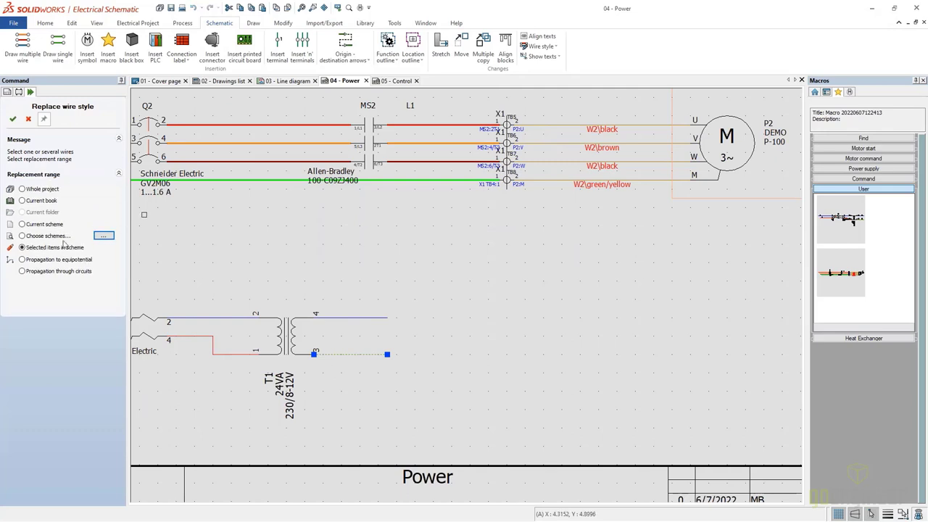
{"action": "left_click", "coordinate": [56, 262]}
{"action": "left_click", "coordinate": [12, 119]}
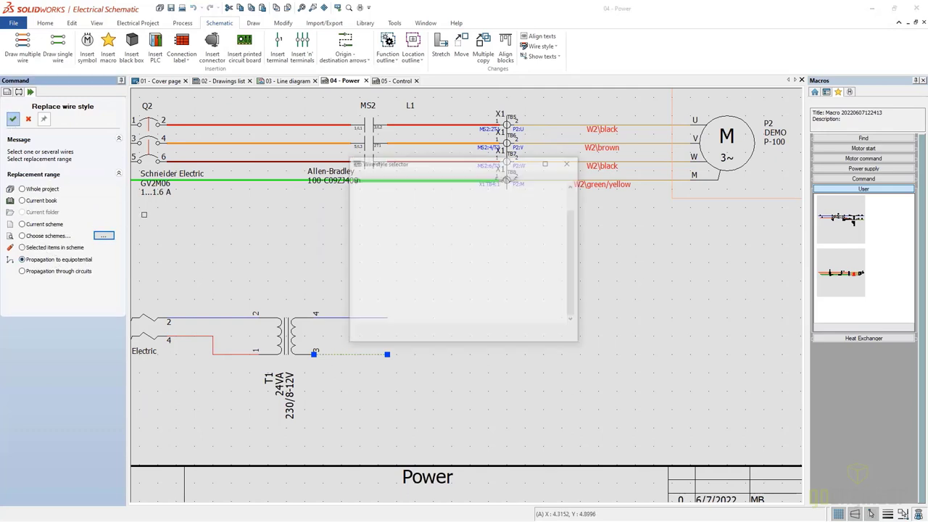
{"action": "left_click", "coordinate": [365, 256]}
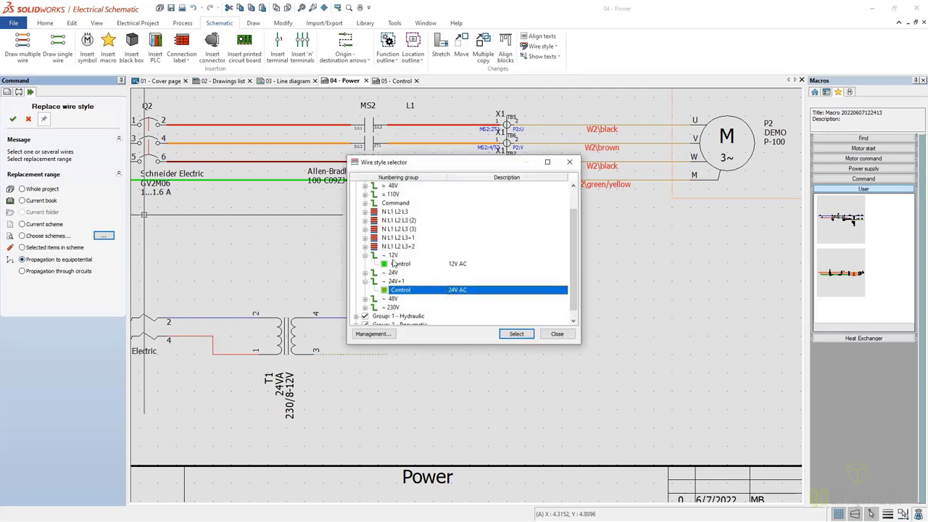
{"action": "left_click", "coordinate": [396, 264]}
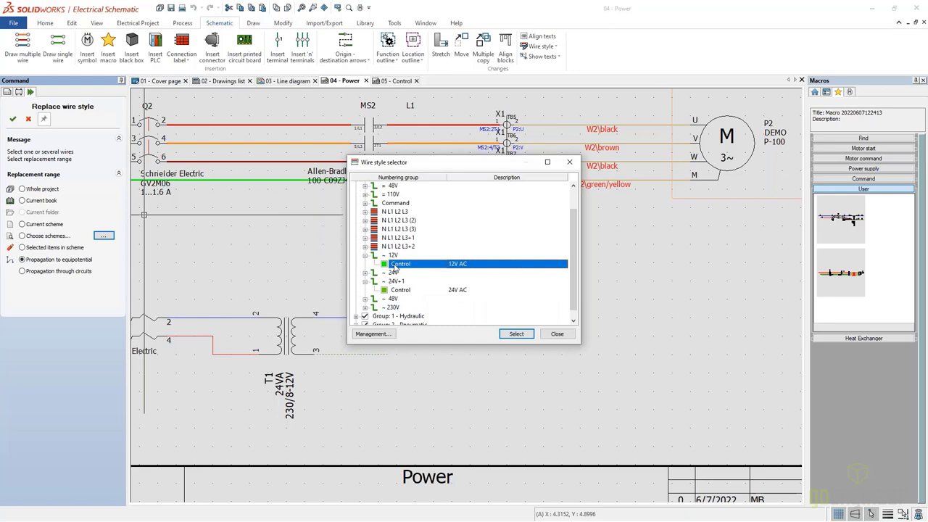
{"action": "left_click", "coordinate": [516, 334]}
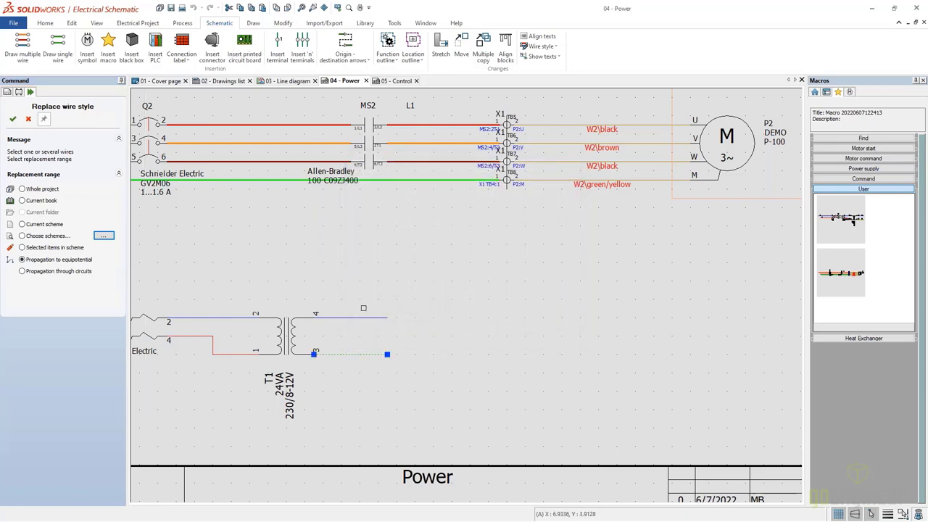
- Give the transformer's terminal 4 wire the N L1 L2 L3 Neutral wire style
{"action": "left_click", "coordinate": [13, 119]}
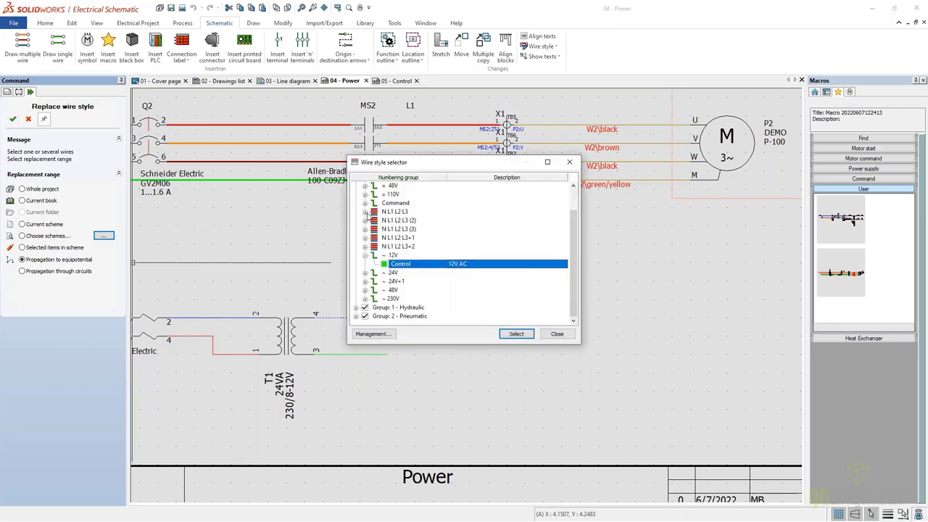
{"action": "left_click", "coordinate": [365, 212]}
{"action": "left_click", "coordinate": [403, 221]}
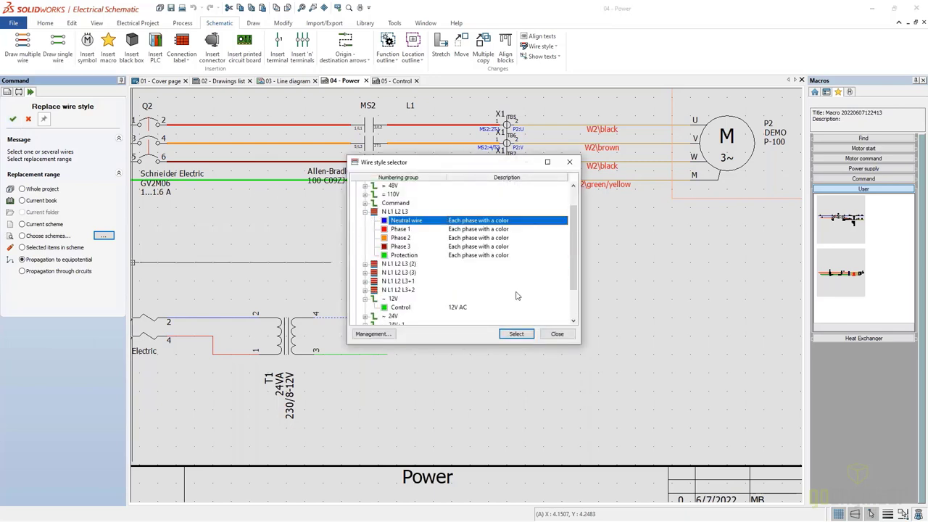
{"action": "left_click", "coordinate": [516, 334]}
- Link transformer T1's output wires to the Control page's rail tops with origin-destination arrows (05-11, 05-1)
{"action": "key", "text": "Escape"}
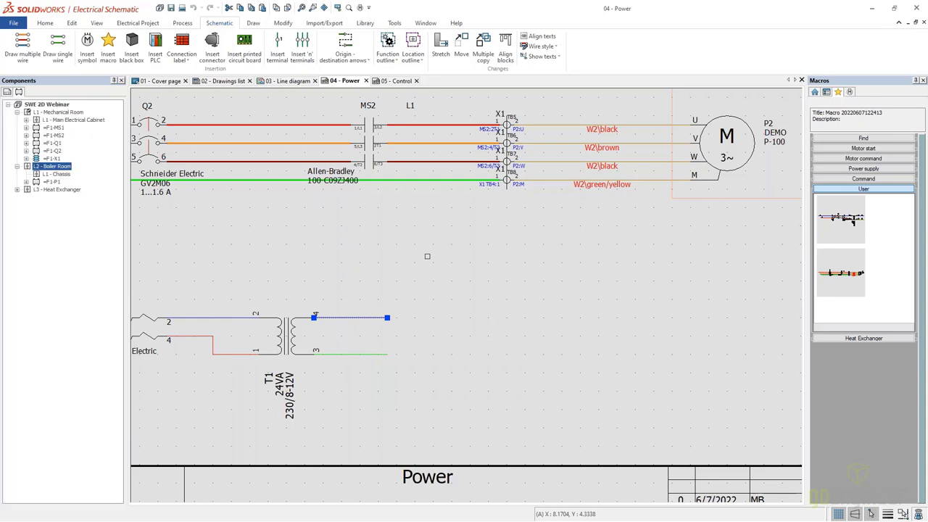
{"action": "scroll", "coordinate": [427, 256], "scroll_direction": "down", "scroll_amount": 5}
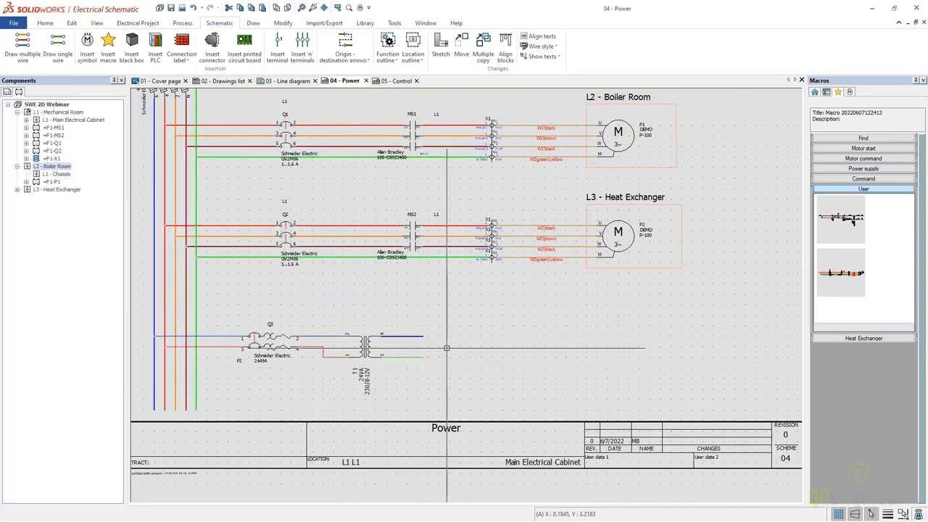
{"action": "scroll", "coordinate": [391, 335], "scroll_direction": "up", "scroll_amount": 3}
{"action": "left_click", "coordinate": [342, 45]}
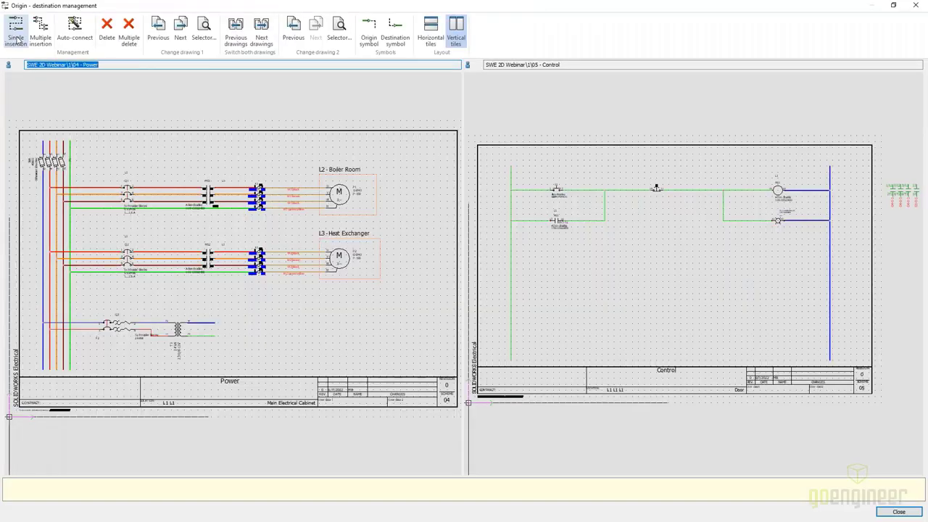
{"action": "left_click", "coordinate": [215, 321]}
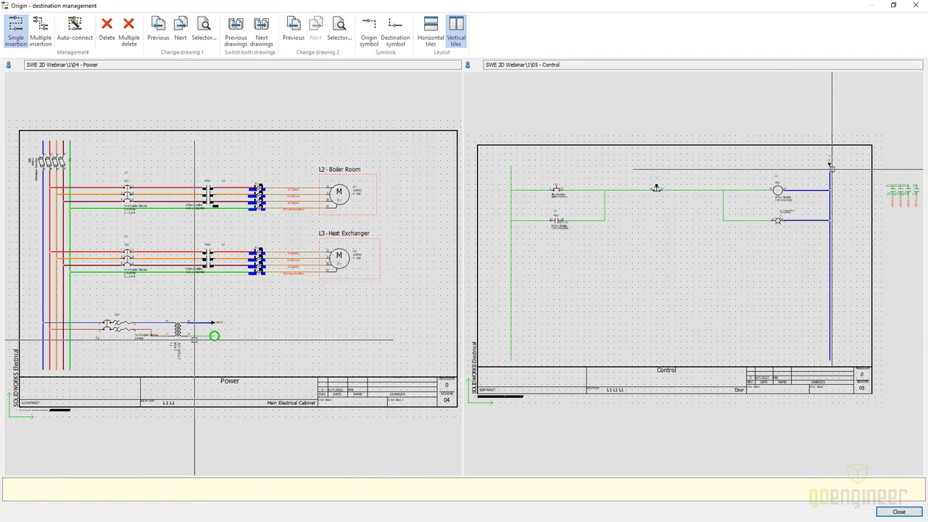
{"action": "left_click", "coordinate": [517, 169]}
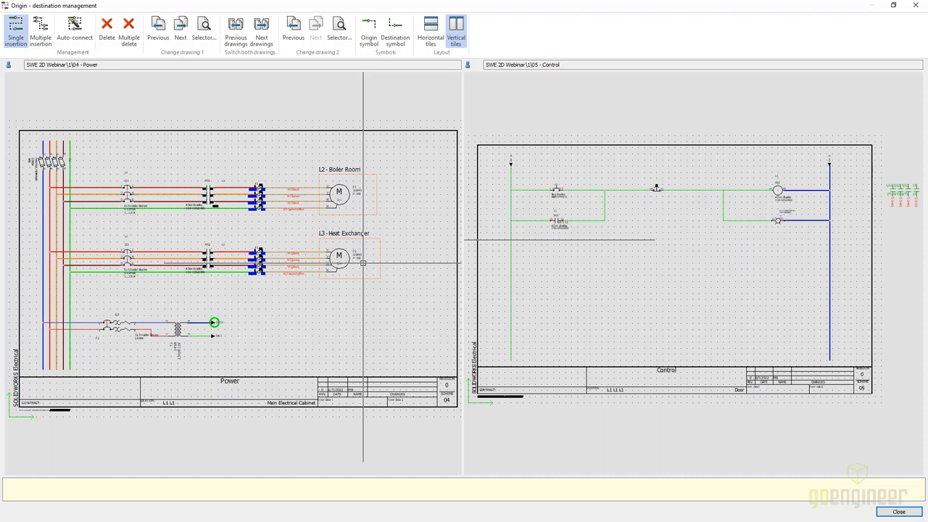
{"action": "left_click", "coordinate": [899, 512]}
- Follow the Power page's wire arrow to its destination on the 05 - Control supply rails
{"action": "scroll", "coordinate": [510, 321], "scroll_direction": "down", "scroll_amount": 3}
{"action": "scroll", "coordinate": [510, 320], "scroll_direction": "up", "scroll_amount": 2}
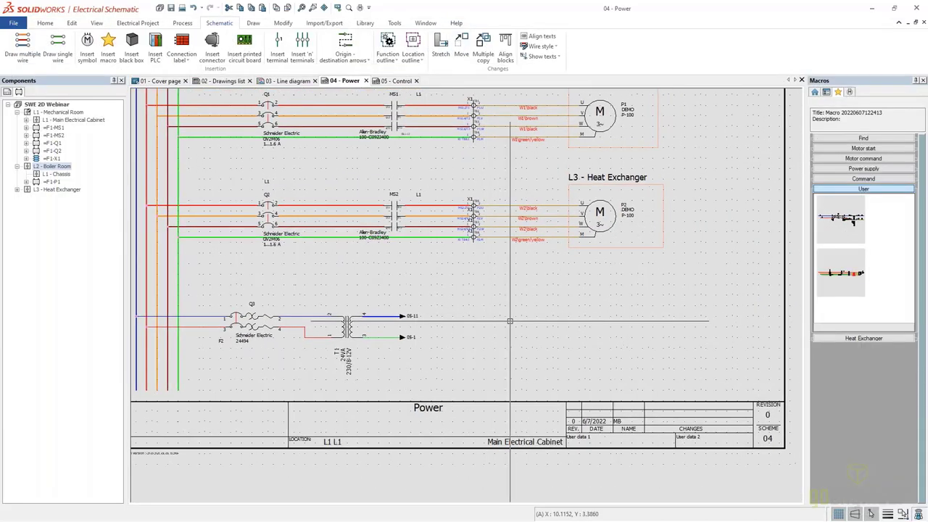
{"action": "scroll", "coordinate": [510, 320], "scroll_direction": "down", "scroll_amount": 2}
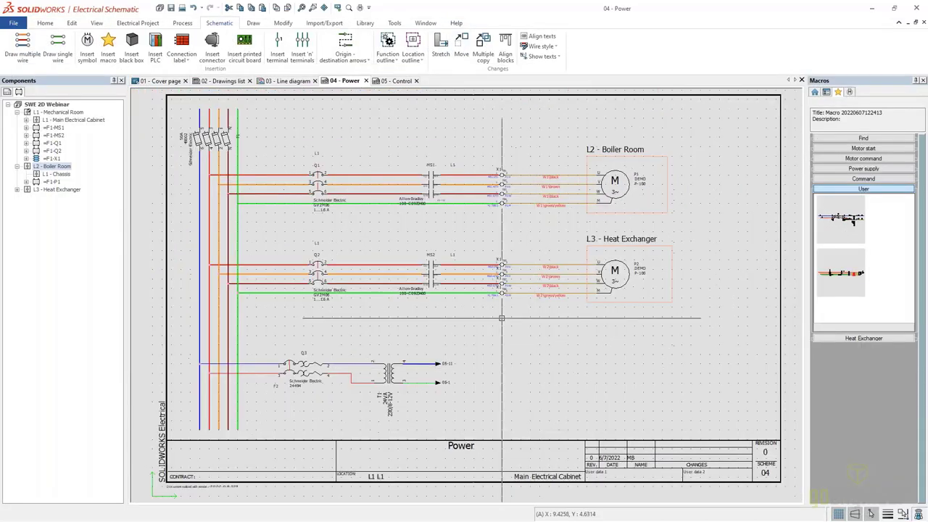
{"action": "double_click", "coordinate": [444, 364]}
{"action": "scroll", "coordinate": [415, 275], "scroll_direction": "down", "scroll_amount": 3}
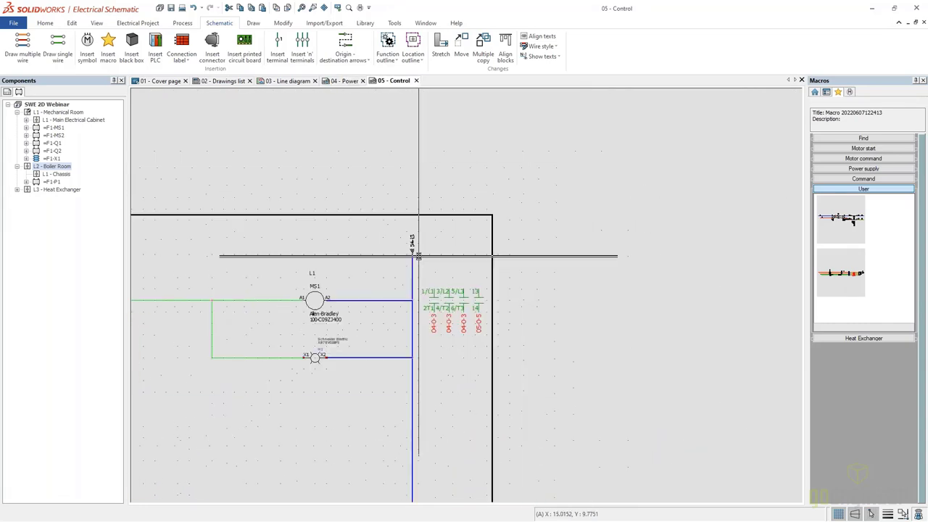
{"action": "scroll", "coordinate": [418, 255], "scroll_direction": "down", "scroll_amount": 3}
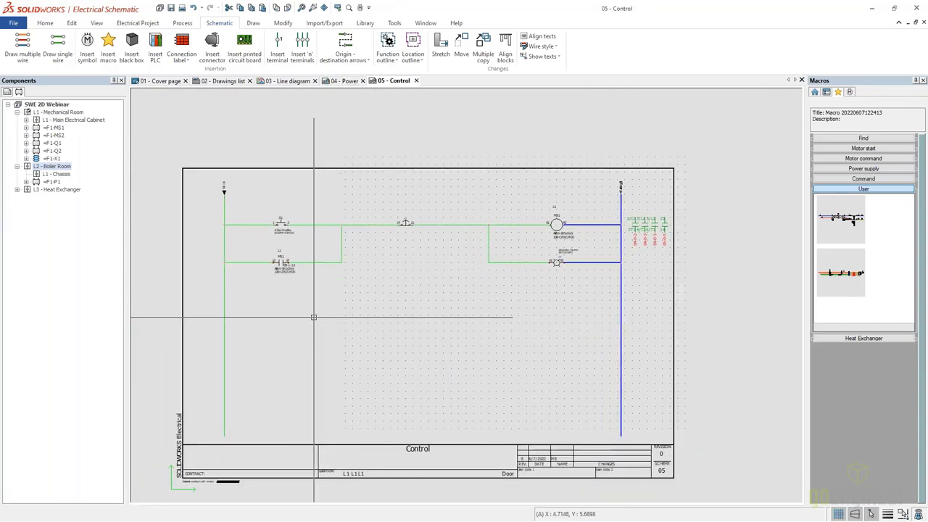
{"action": "scroll", "coordinate": [313, 317], "scroll_direction": "up", "scroll_amount": 1}
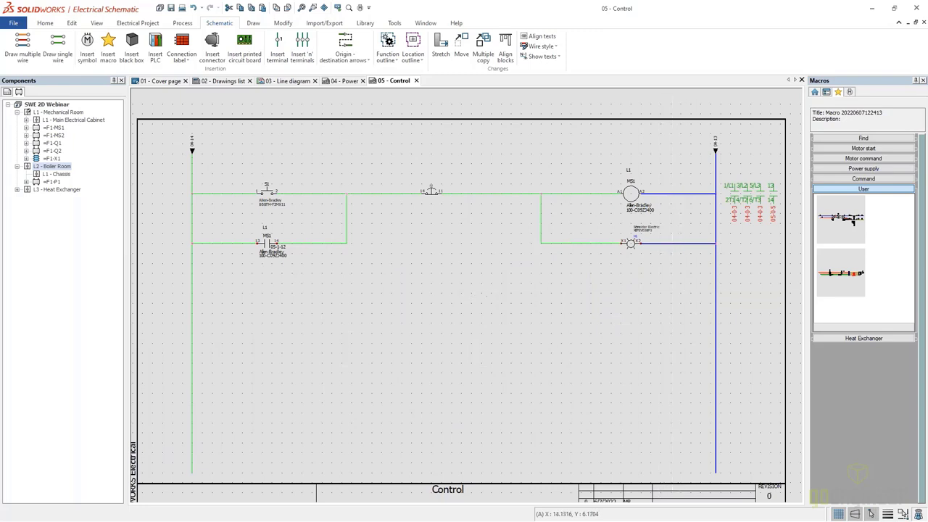
- Copy the first motor starter rung with a base point and paste it onto the sheet
{"action": "left_click", "coordinate": [219, 167]}
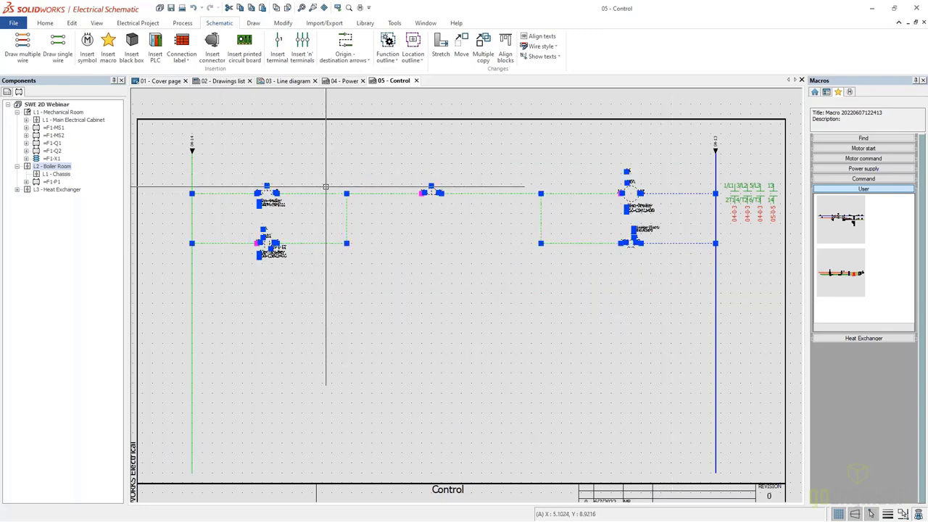
{"action": "right_click", "coordinate": [324, 193]}
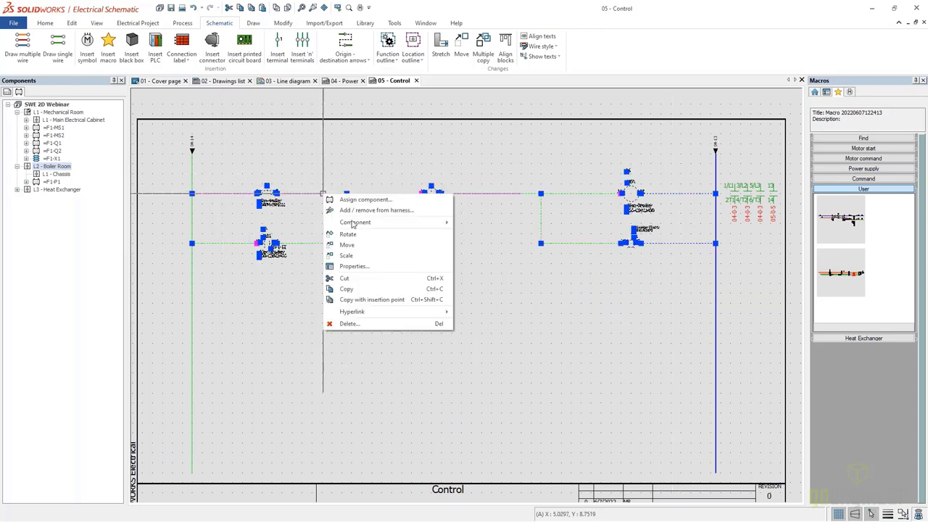
{"action": "left_click", "coordinate": [348, 302]}
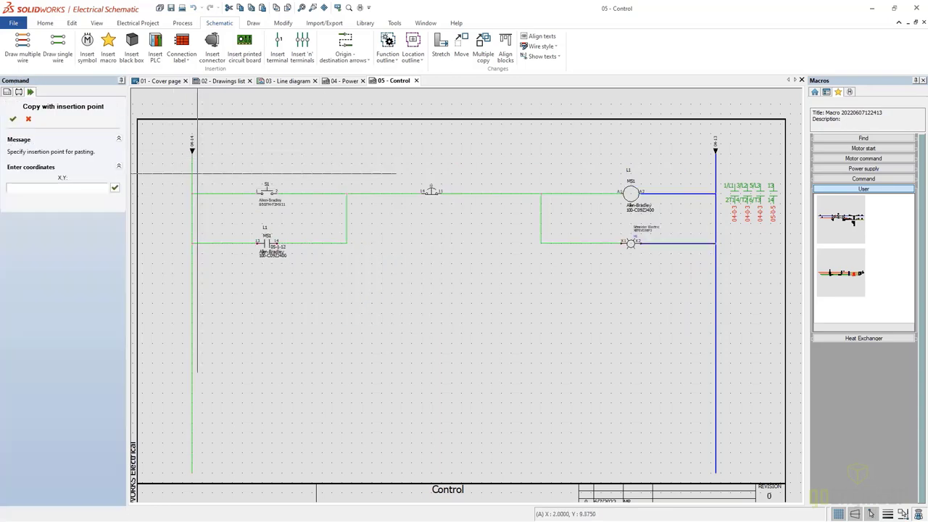
{"action": "left_click", "coordinate": [192, 194]}
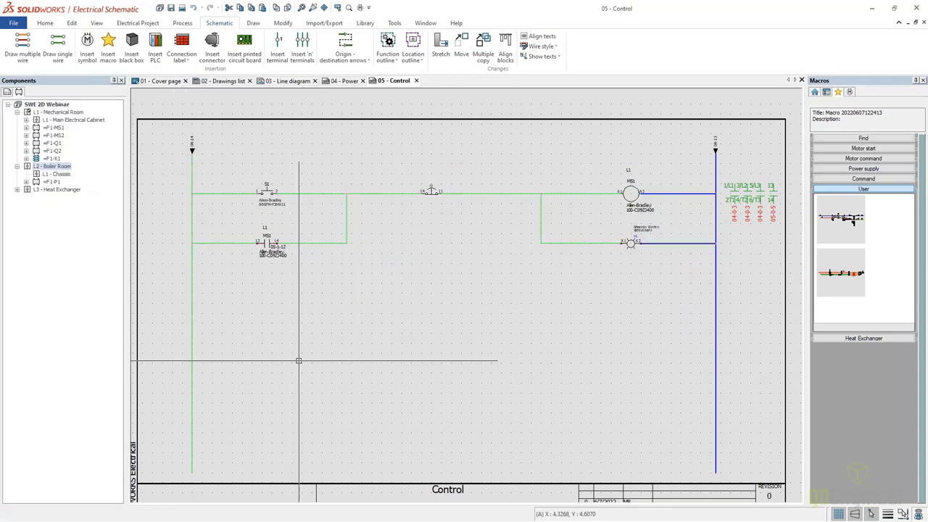
{"action": "right_click", "coordinate": [301, 361]}
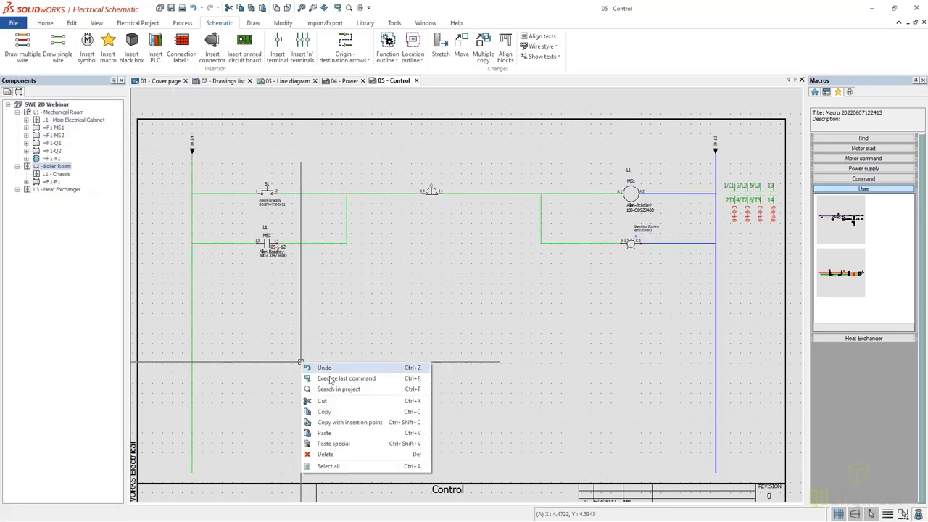
{"action": "left_click", "coordinate": [328, 433]}
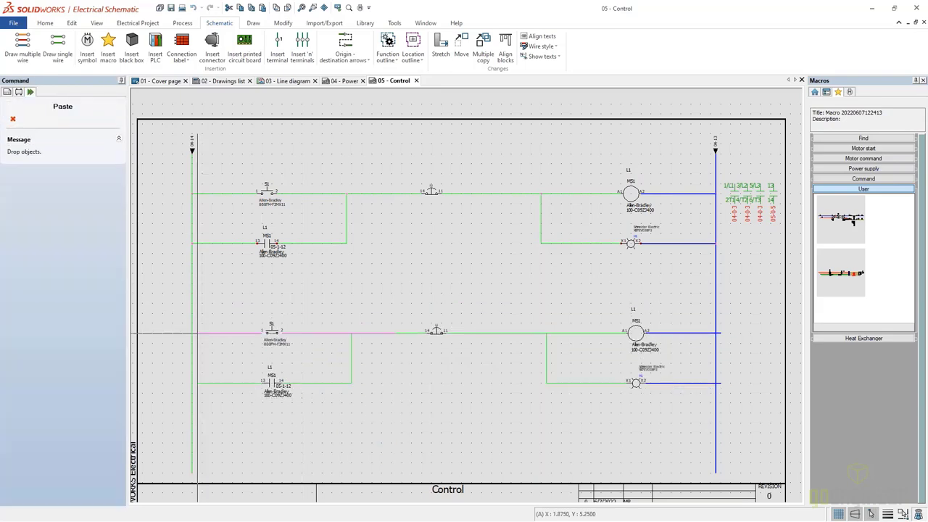
- Drop the copied rung below the original and associate its contactor F1-MS1 with existing =F1-MS2
{"action": "left_click", "coordinate": [192, 333]}
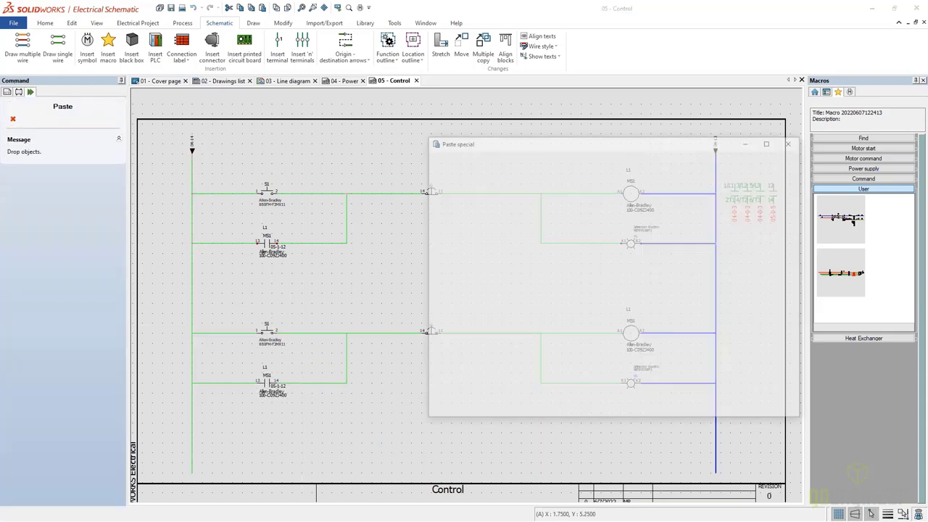
{"action": "left_click", "coordinate": [476, 250]}
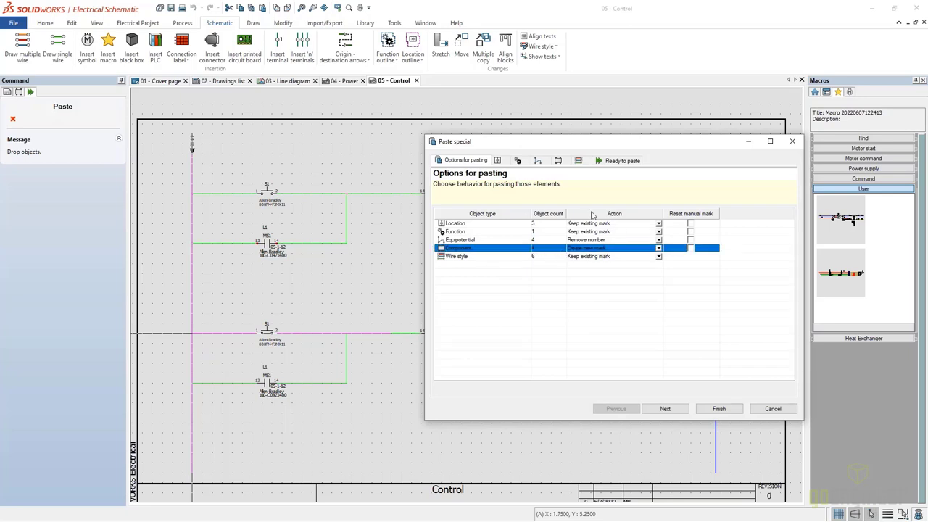
{"action": "left_click", "coordinate": [558, 161]}
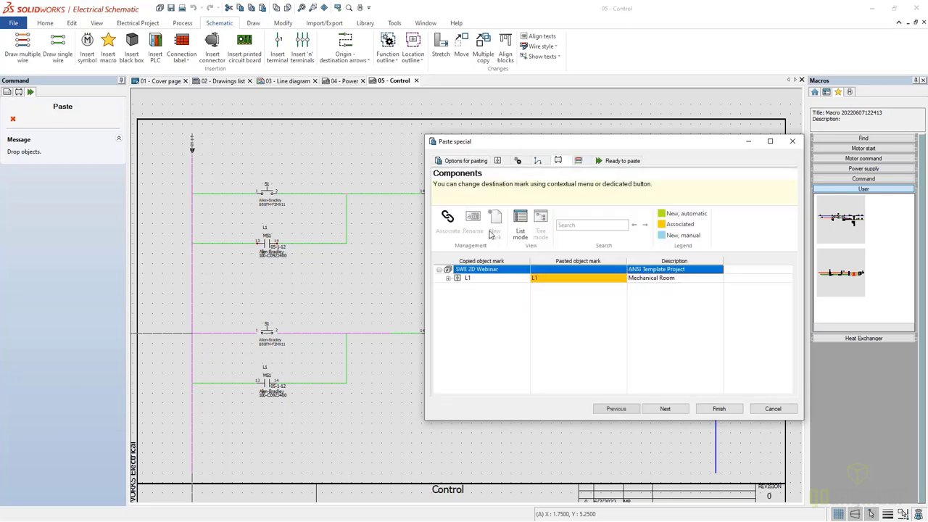
{"action": "left_click", "coordinate": [449, 278]}
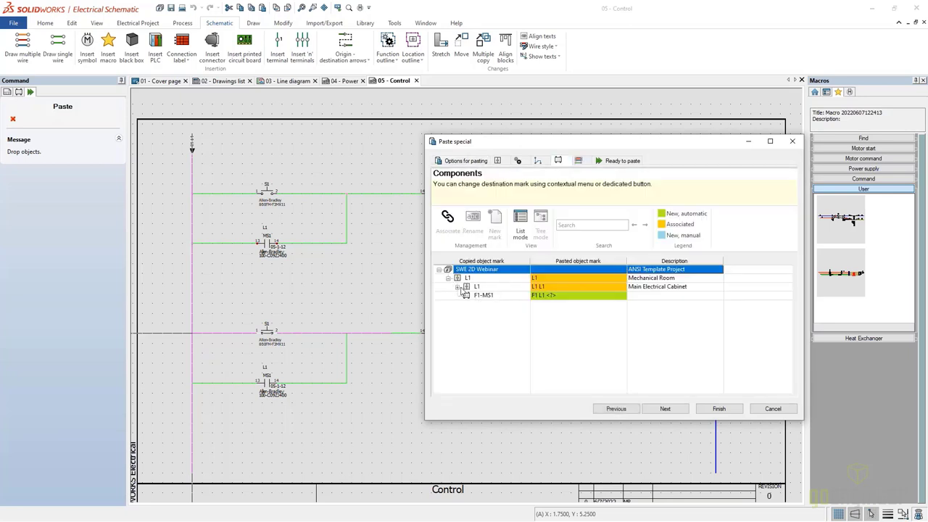
{"action": "left_click", "coordinate": [458, 287]}
{"action": "left_click", "coordinate": [466, 296]}
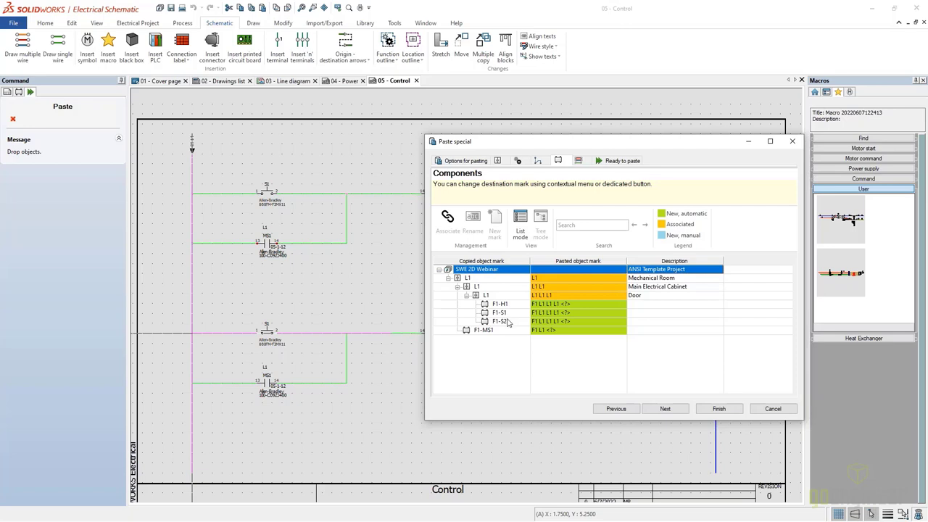
{"action": "left_click", "coordinate": [485, 330]}
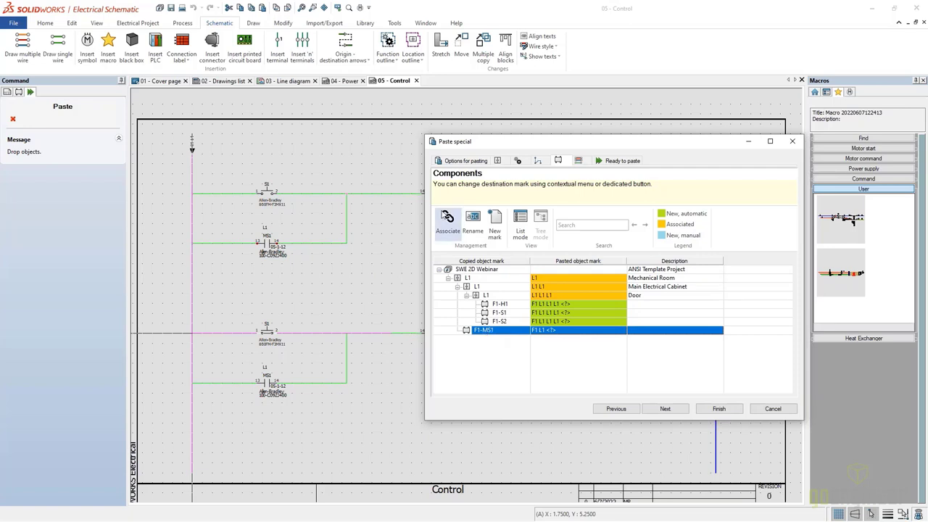
{"action": "left_click", "coordinate": [446, 220]}
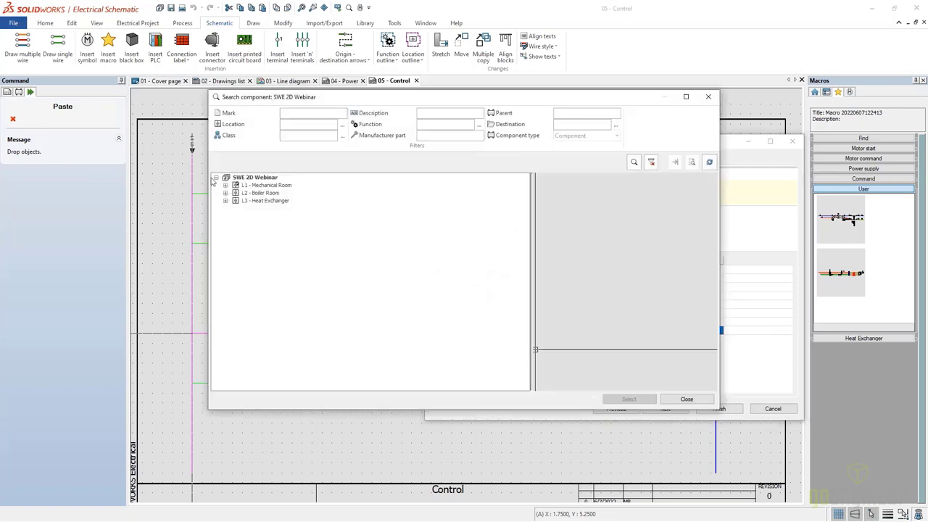
{"action": "left_click", "coordinate": [226, 185]}
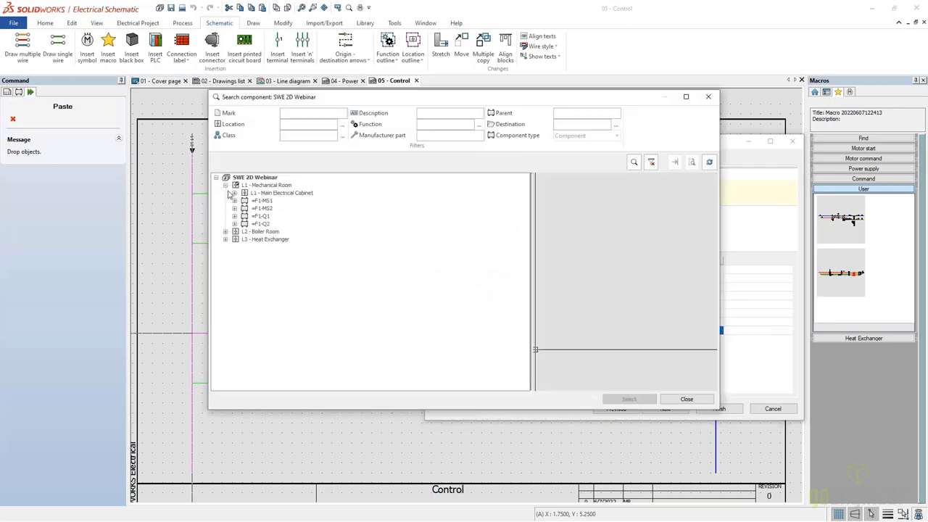
{"action": "left_click", "coordinate": [261, 208]}
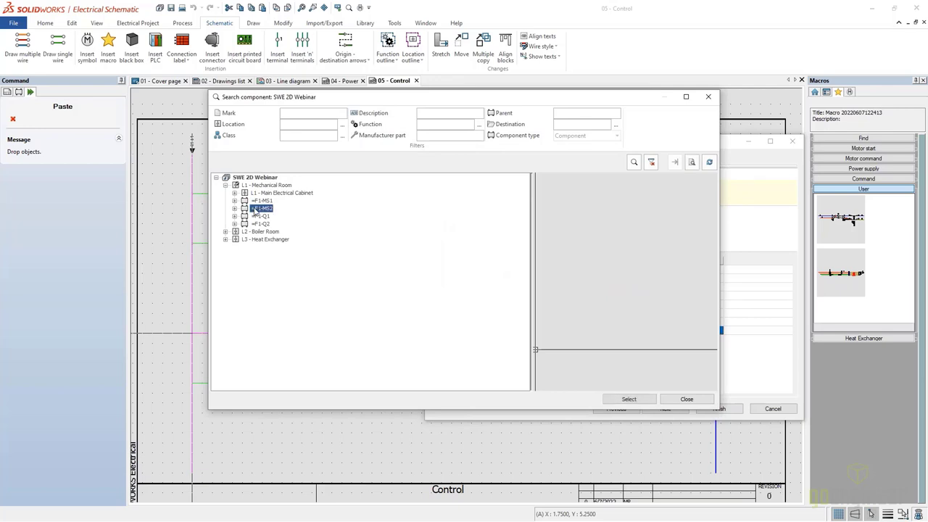
{"action": "left_click", "coordinate": [628, 399]}
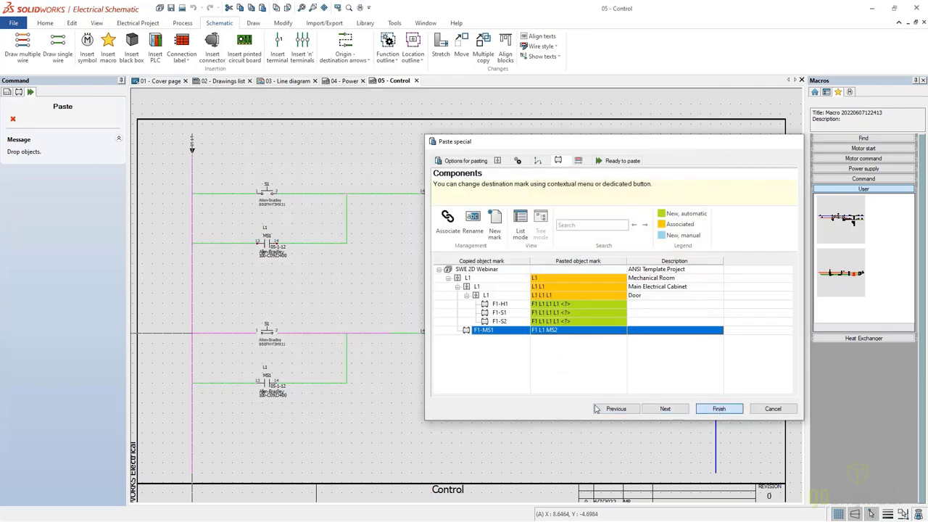
- Finish the paste so the duplicated rungs sit below the originals
{"action": "left_click", "coordinate": [718, 409]}
{"action": "left_click", "coordinate": [327, 391]}
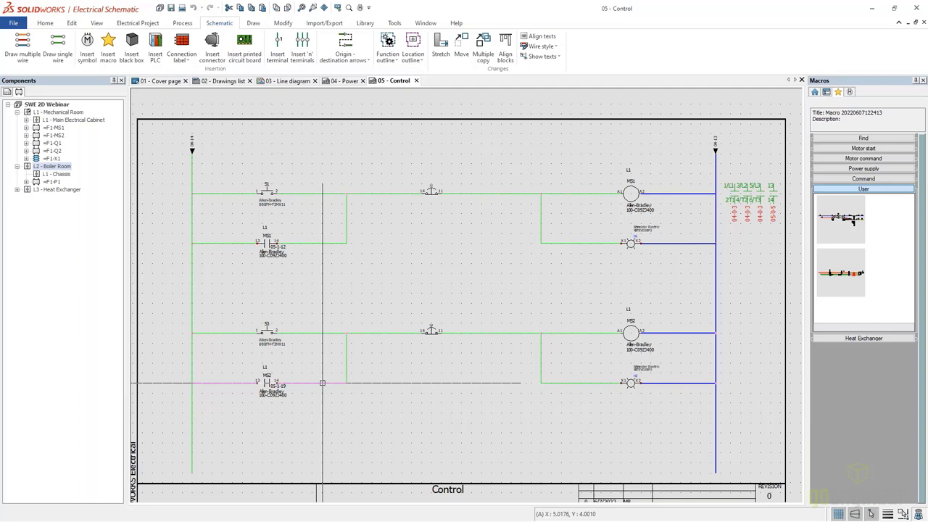
{"action": "scroll", "coordinate": [282, 377], "scroll_direction": "up", "scroll_amount": 1}
- Review contactor MS2's mark and manufacturer part in Symbol properties, then view the whole sheet
{"action": "right_click", "coordinate": [269, 375]}
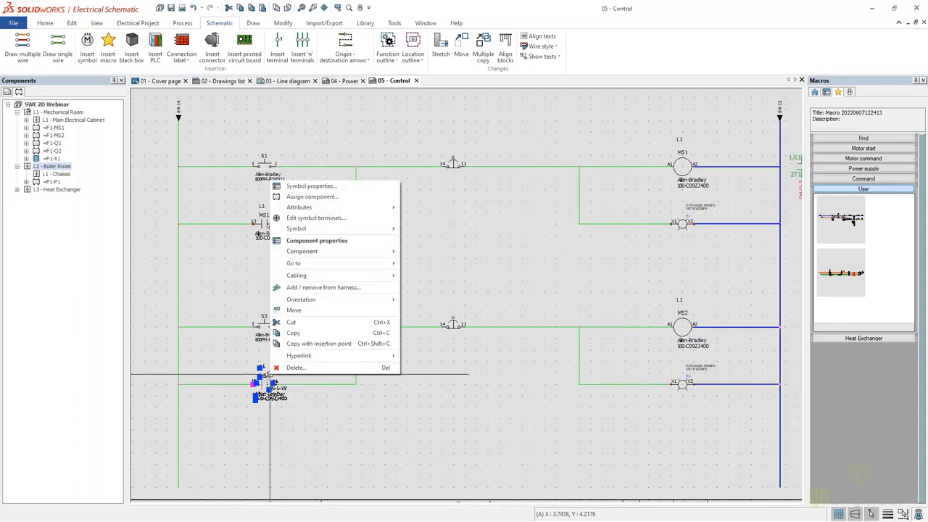
{"action": "left_click", "coordinate": [303, 181]}
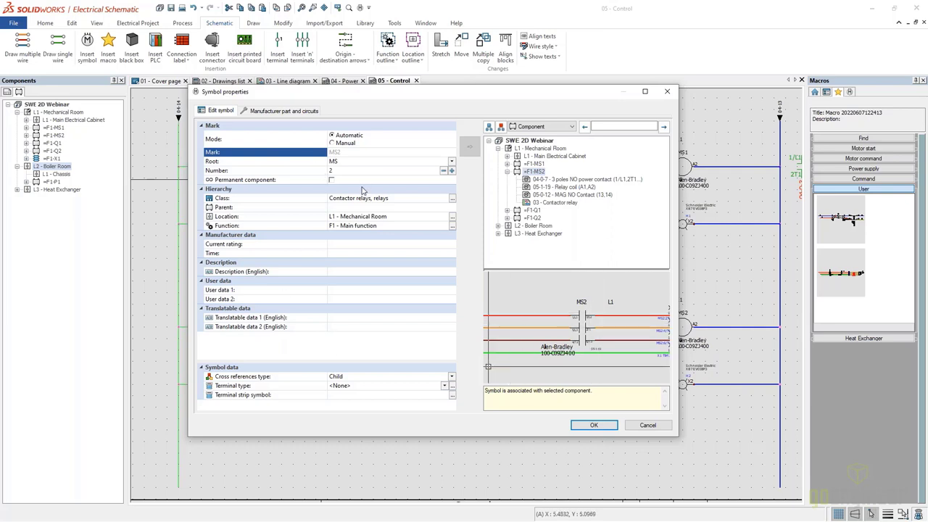
{"action": "left_click", "coordinate": [284, 111]}
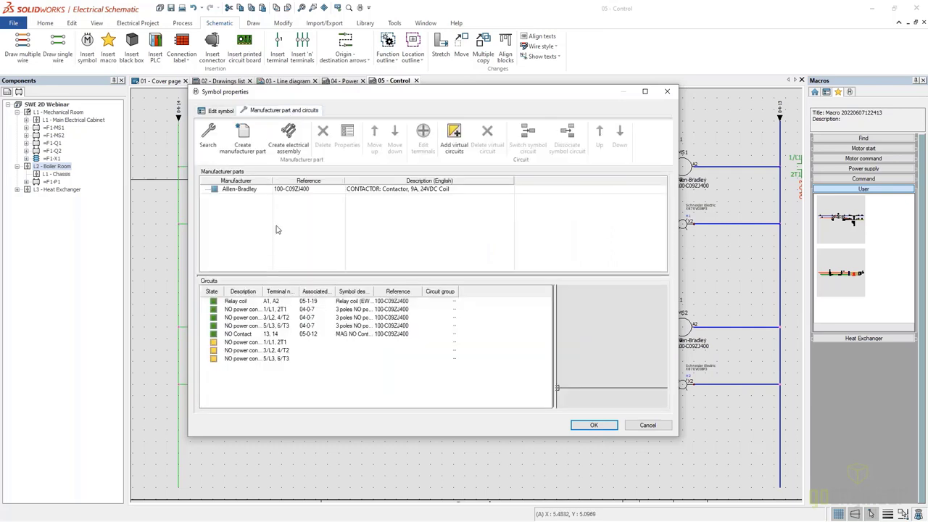
{"action": "left_click", "coordinate": [215, 112]}
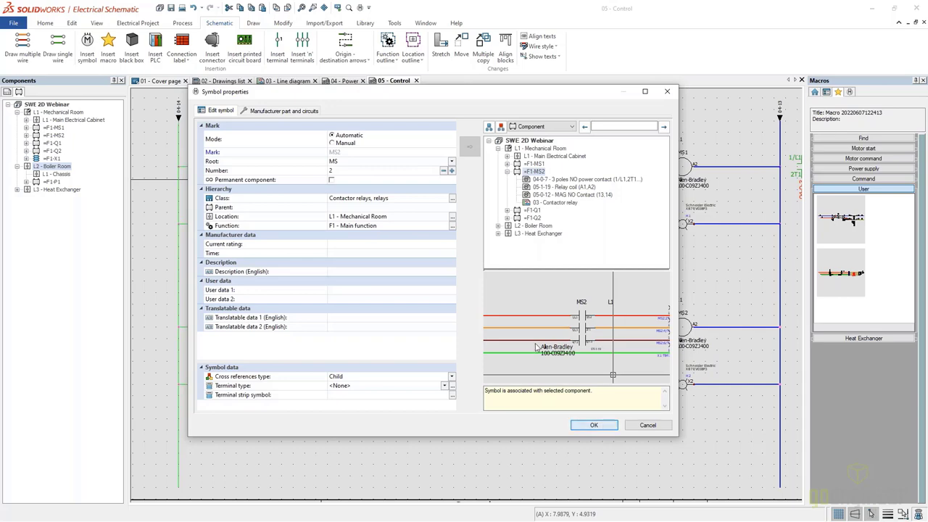
{"action": "left_click", "coordinate": [594, 424]}
{"action": "scroll", "coordinate": [411, 299], "scroll_direction": "down", "scroll_amount": 3}
{"action": "scroll", "coordinate": [397, 335], "scroll_direction": "down", "scroll_amount": 1}
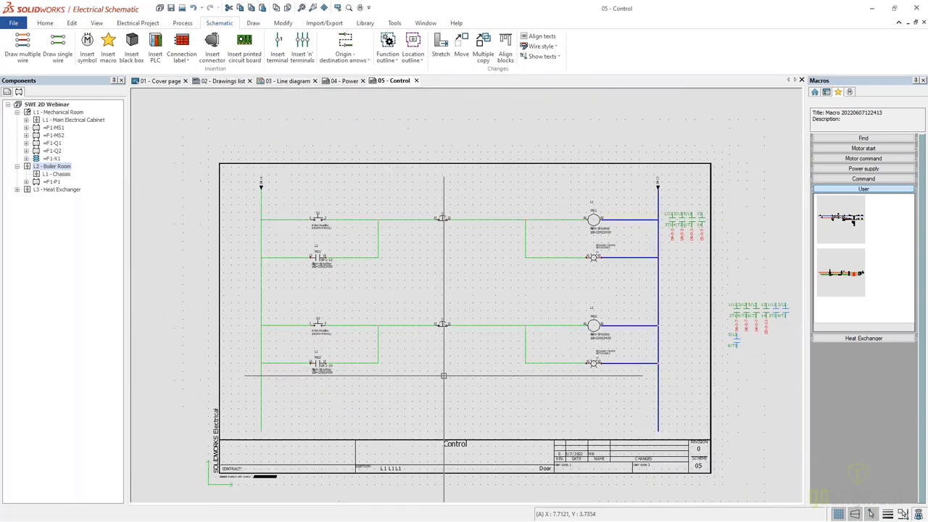
{"action": "middle_click_drag", "start_coordinate": [396, 335], "coordinate": [396, 360]}
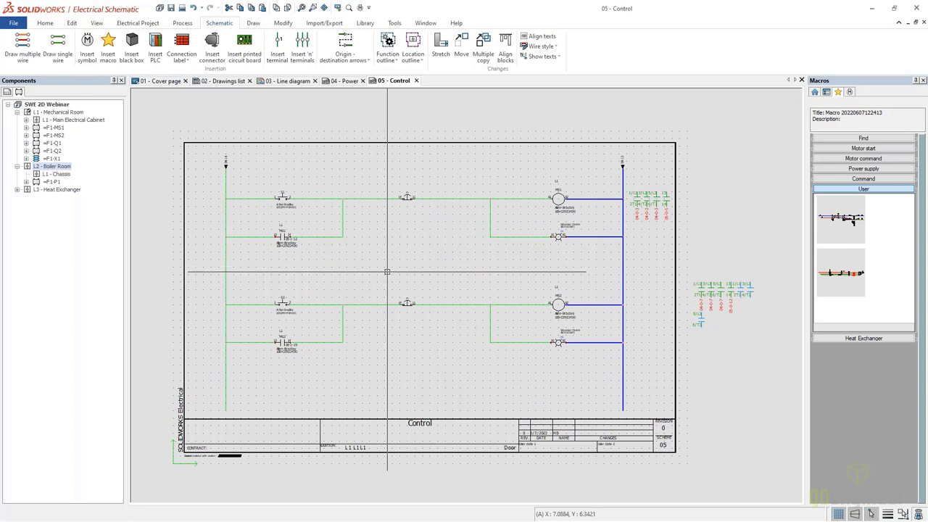
- Number only the newly added wires in the project
{"action": "left_click", "coordinate": [188, 24]}
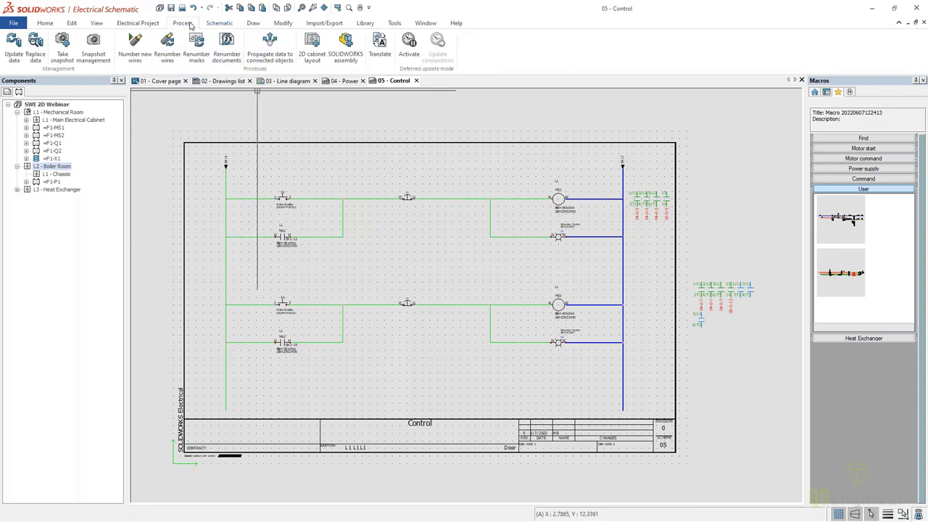
{"action": "left_click", "coordinate": [142, 59]}
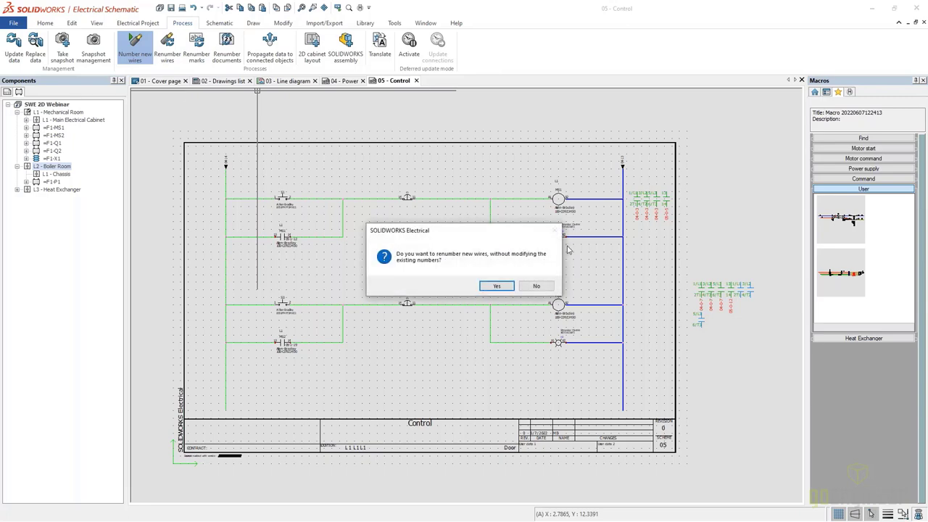
{"action": "left_click", "coordinate": [496, 287]}
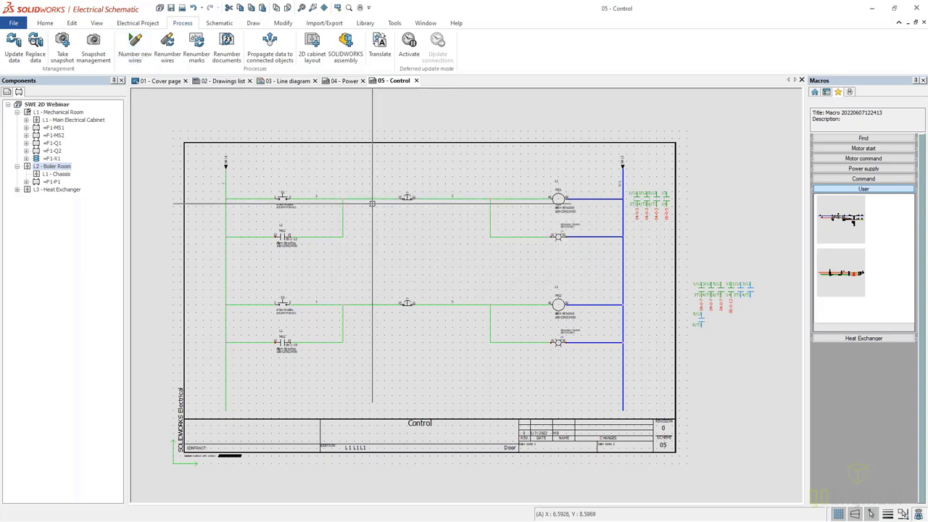
{"action": "scroll", "coordinate": [319, 189], "scroll_direction": "up", "scroll_amount": 3}
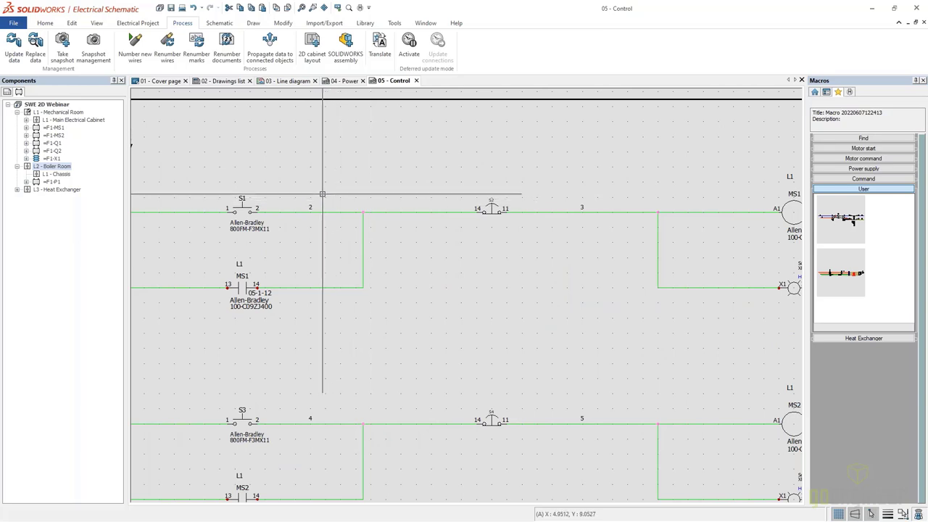
{"action": "scroll", "coordinate": [332, 206], "scroll_direction": "down", "scroll_amount": 3}
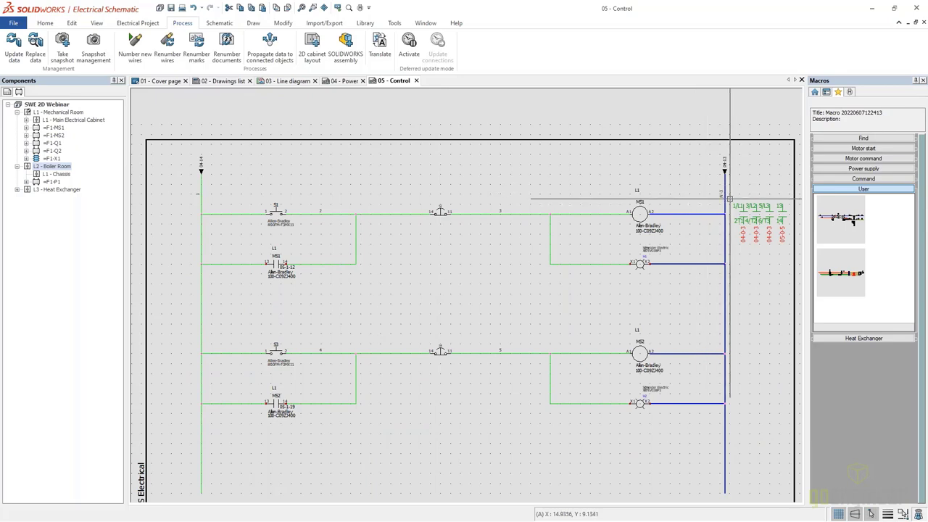
- Return to the 04 - Power drawing showing MS1 and MS2 feeding motors P1 and P2
{"action": "scroll", "coordinate": [725, 194], "scroll_direction": "up", "scroll_amount": 3}
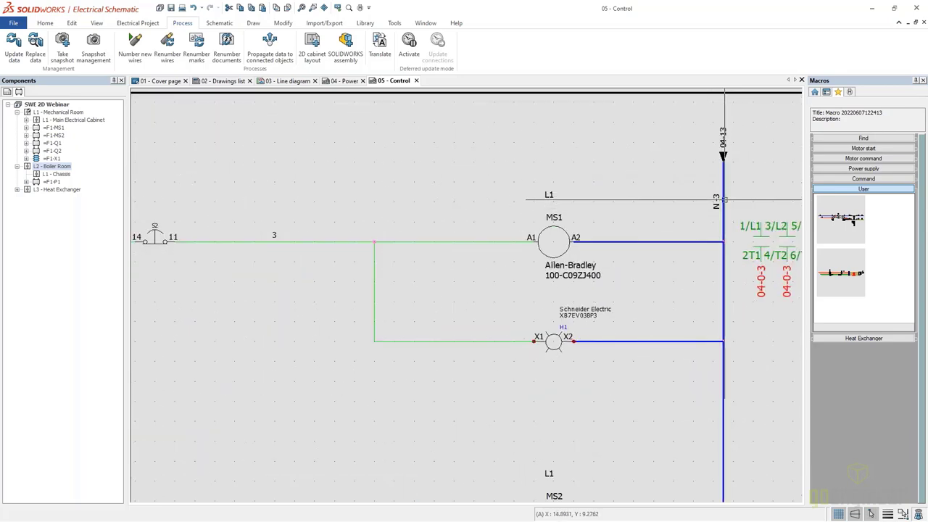
{"action": "scroll", "coordinate": [724, 198], "scroll_direction": "down", "scroll_amount": 2}
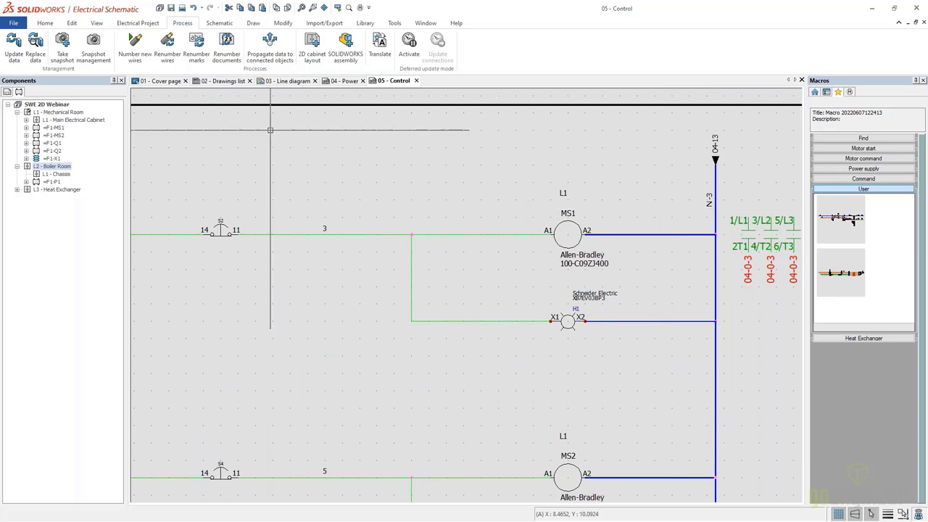
{"action": "scroll", "coordinate": [466, 167], "scroll_direction": "down", "scroll_amount": 1}
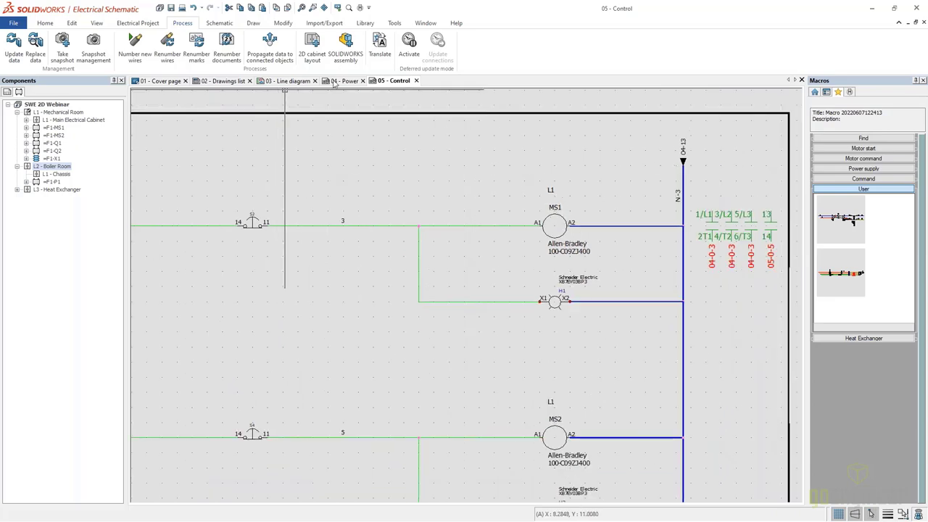
{"action": "left_click", "coordinate": [341, 81]}
{"action": "scroll", "coordinate": [342, 255], "scroll_direction": "up", "scroll_amount": 3}
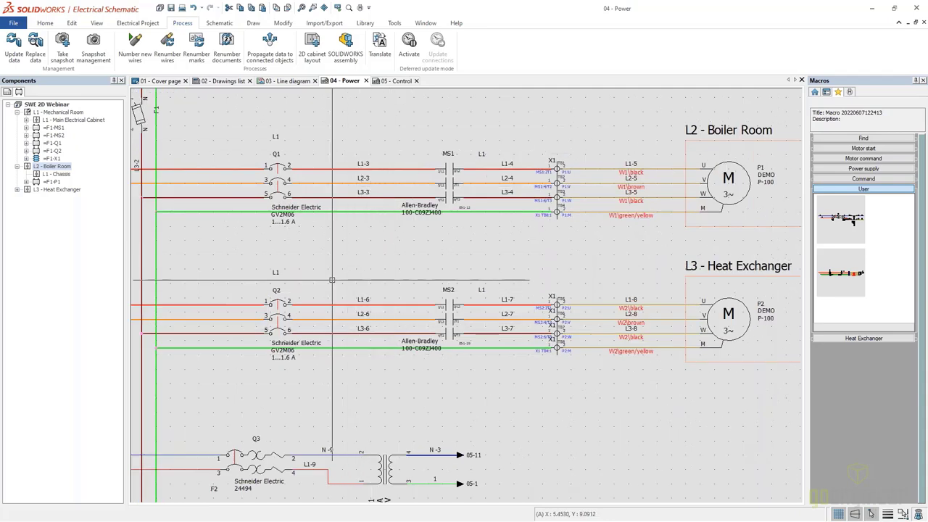
- Open terminal strip X1 from the Power page in the terminal strip editor
{"action": "scroll", "coordinate": [333, 321], "scroll_direction": "down", "scroll_amount": 1}
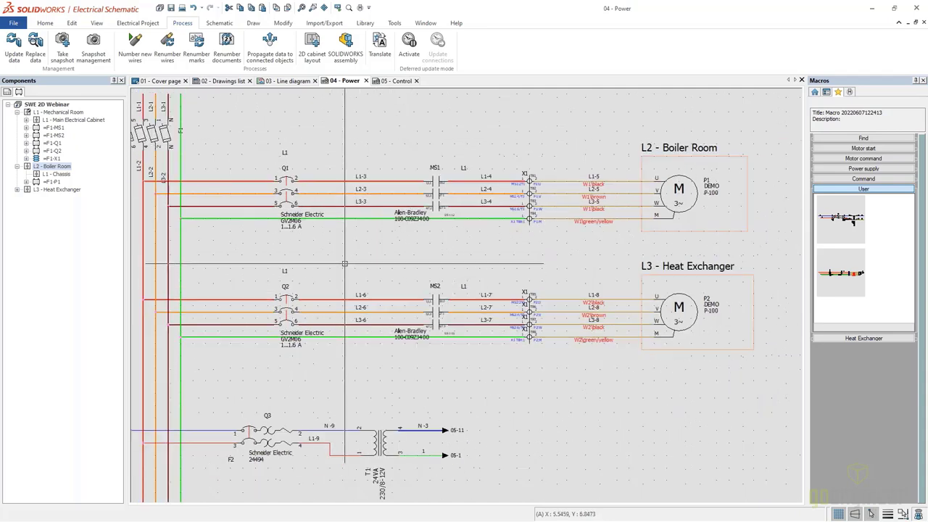
{"action": "scroll", "coordinate": [397, 295], "scroll_direction": "down", "scroll_amount": 1}
{"action": "scroll", "coordinate": [369, 316], "scroll_direction": "down", "scroll_amount": 2}
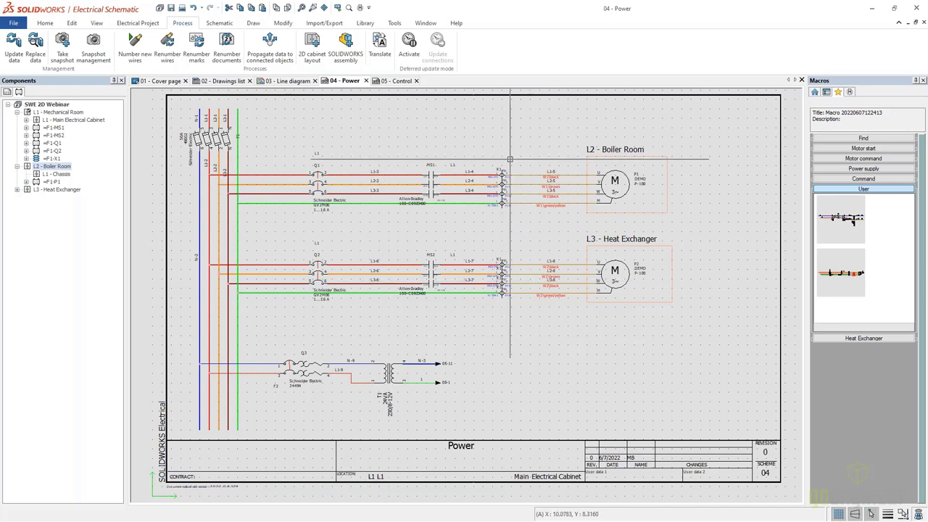
{"action": "left_click", "coordinate": [630, 419]}
{"action": "right_click", "coordinate": [499, 170]}
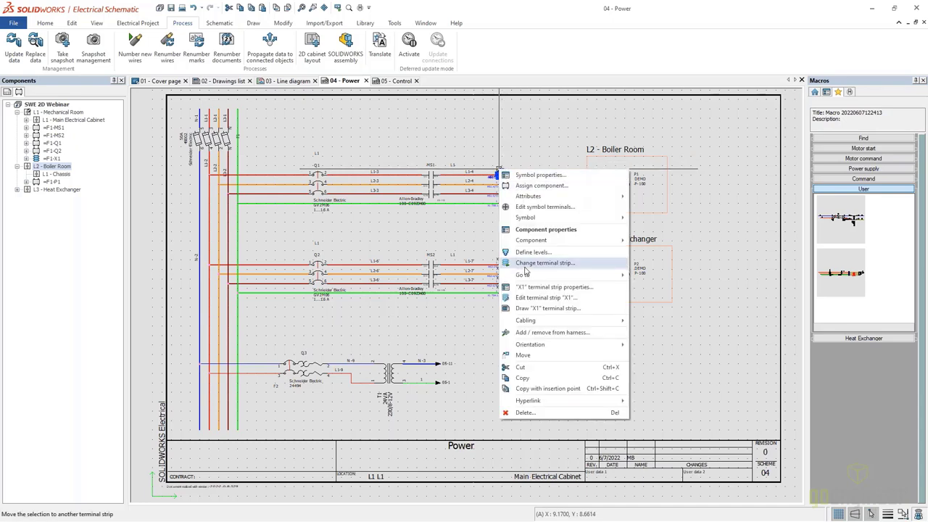
{"action": "left_click", "coordinate": [525, 298]}
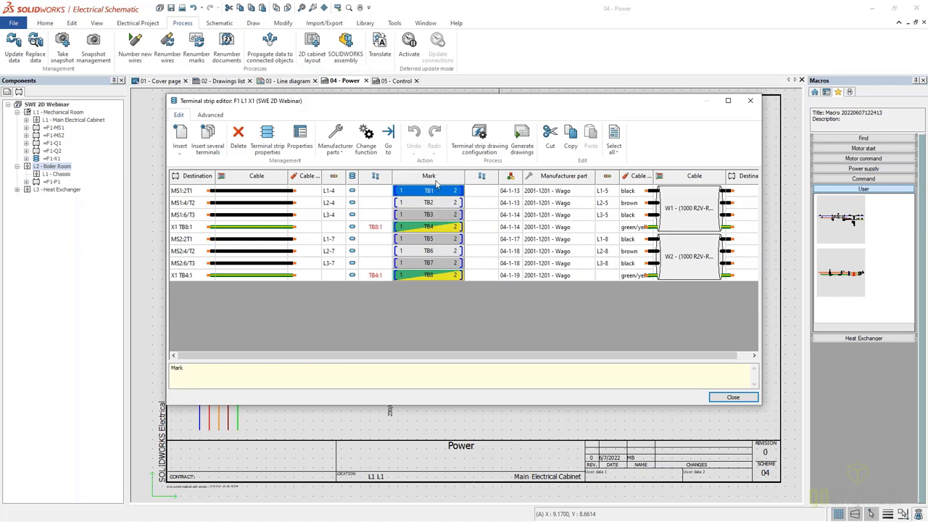
- Generate X1's drawing into the document book as page 06 - X1-(1/1) and show the pages list
{"action": "left_click", "coordinate": [430, 276]}
{"action": "left_click", "coordinate": [707, 246]}
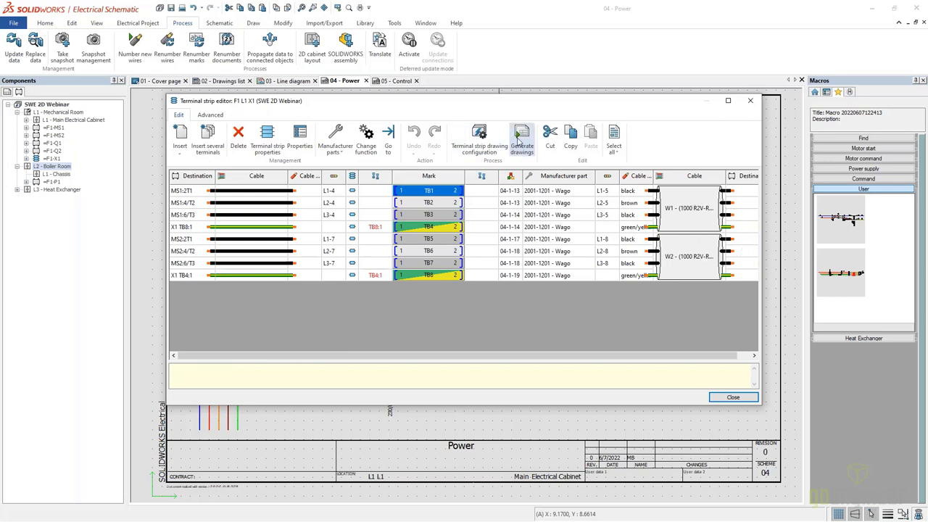
{"action": "left_click", "coordinate": [517, 142]}
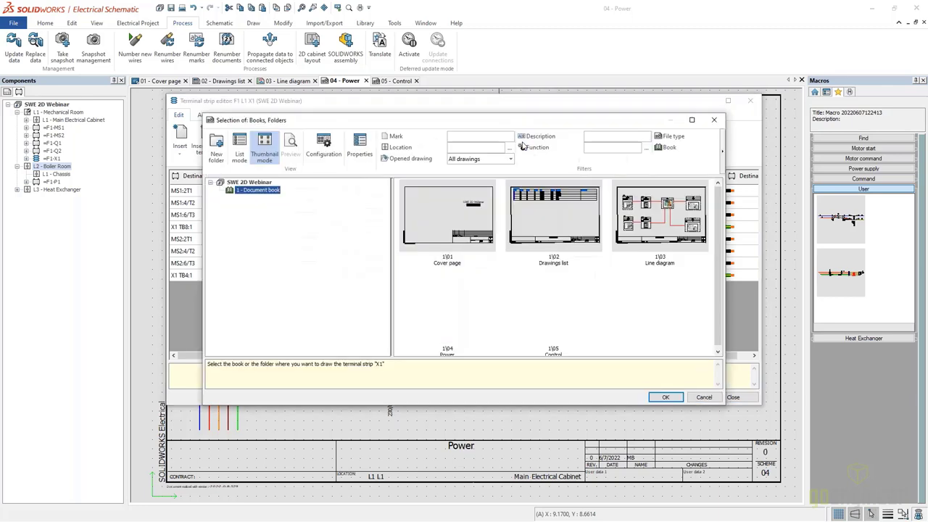
{"action": "left_click", "coordinate": [664, 397]}
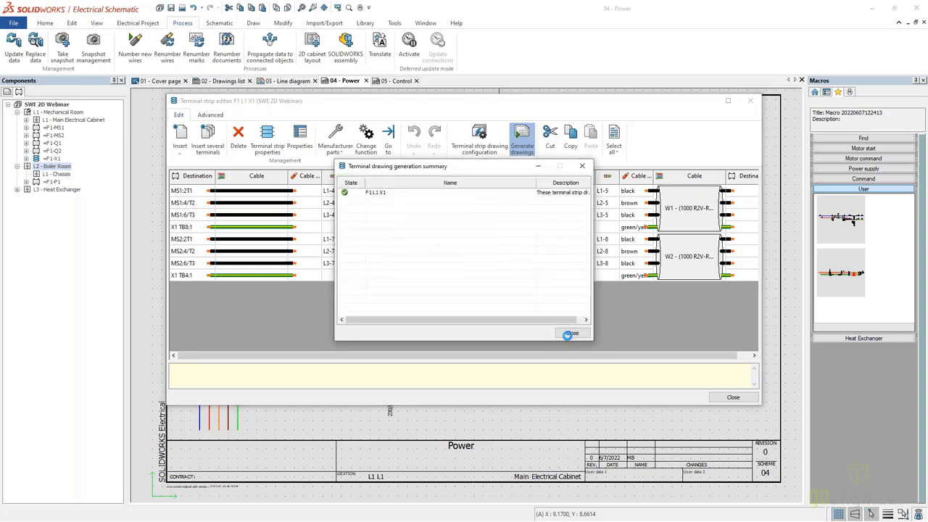
{"action": "left_click", "coordinate": [572, 333]}
{"action": "left_click", "coordinate": [733, 397]}
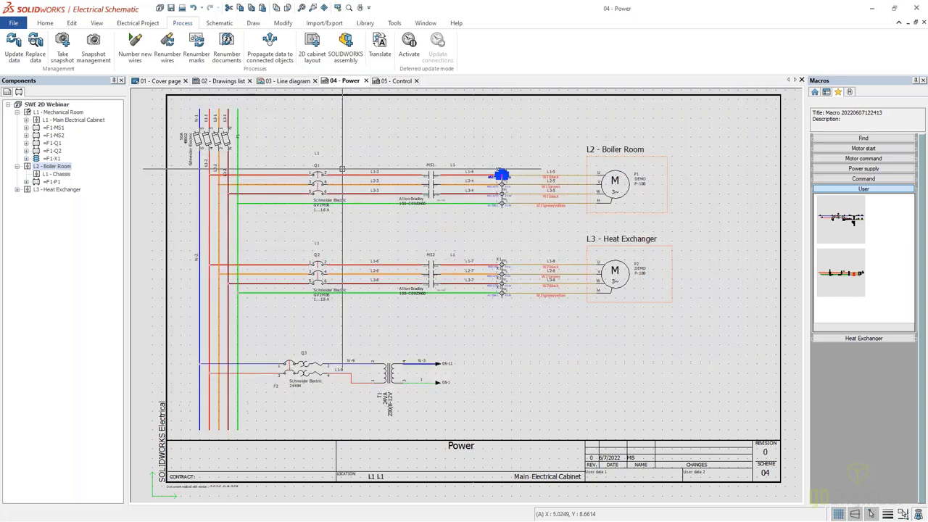
{"action": "left_click", "coordinate": [8, 94]}
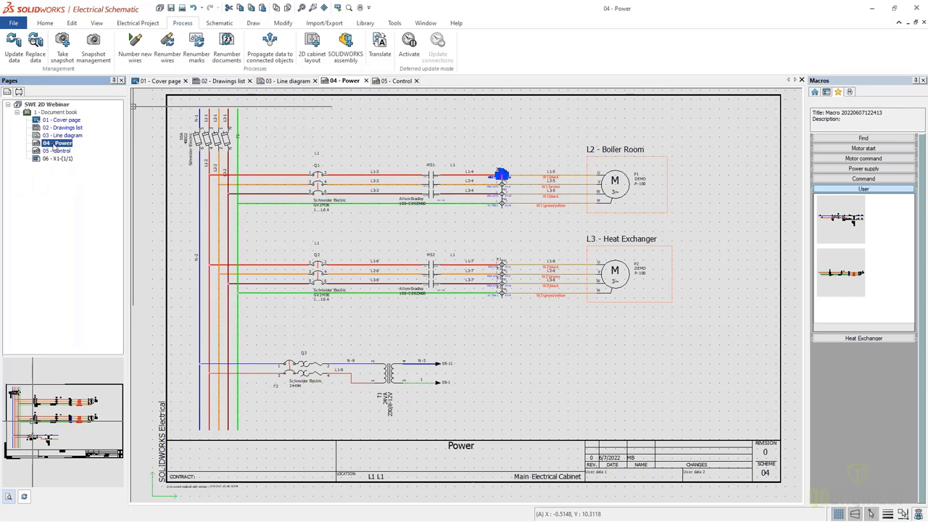
{"action": "double_click", "coordinate": [57, 158]}
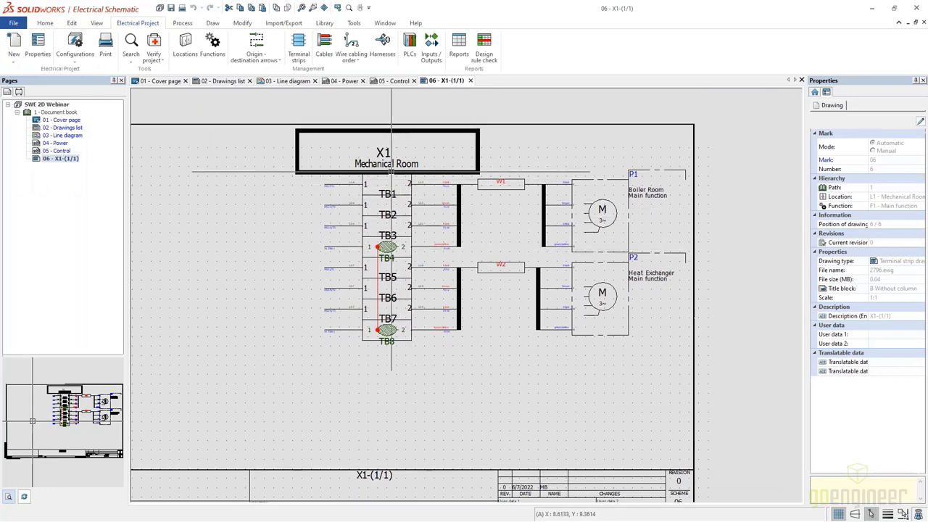
{"action": "scroll", "coordinate": [392, 174], "scroll_direction": "up", "scroll_amount": 1}
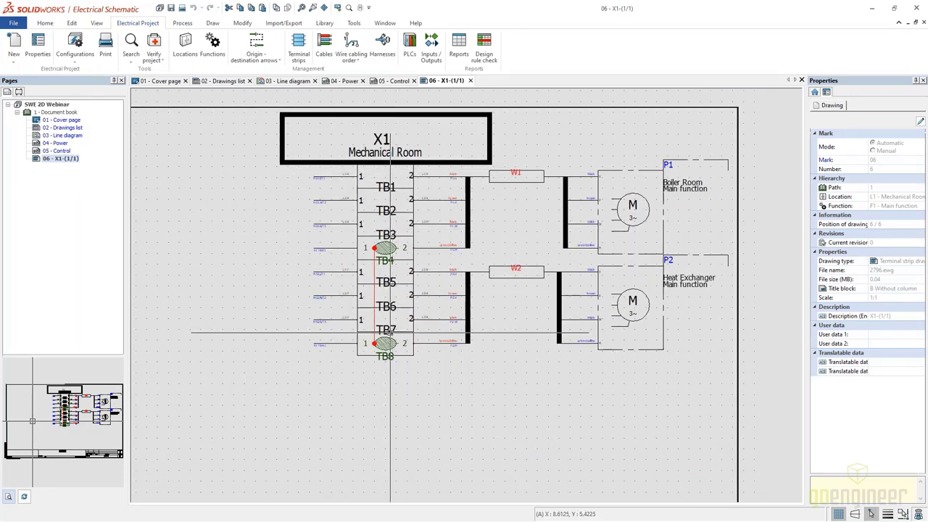
{"action": "left_click", "coordinate": [386, 187]}
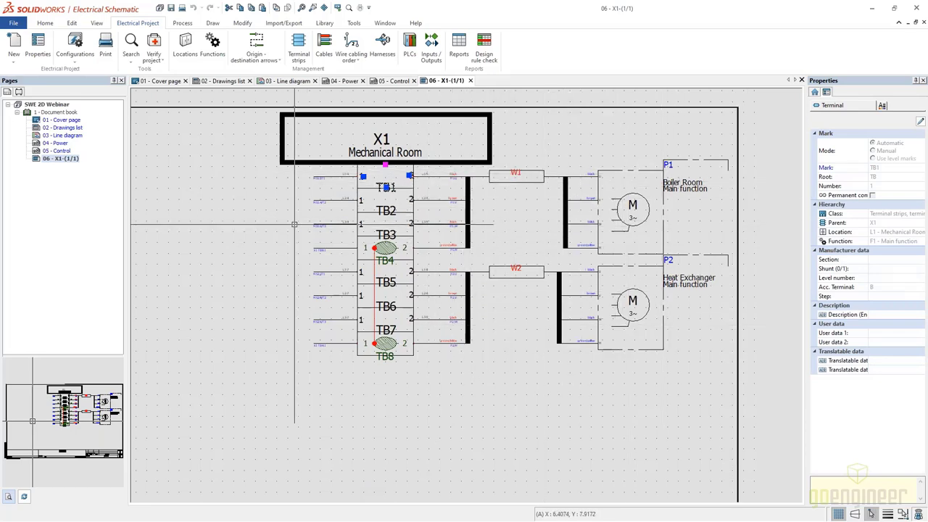
{"action": "key", "text": "Escape"}
{"action": "scroll", "coordinate": [380, 232], "scroll_direction": "down", "scroll_amount": 2}
{"action": "scroll", "coordinate": [380, 232], "scroll_direction": "down", "scroll_amount": 1}
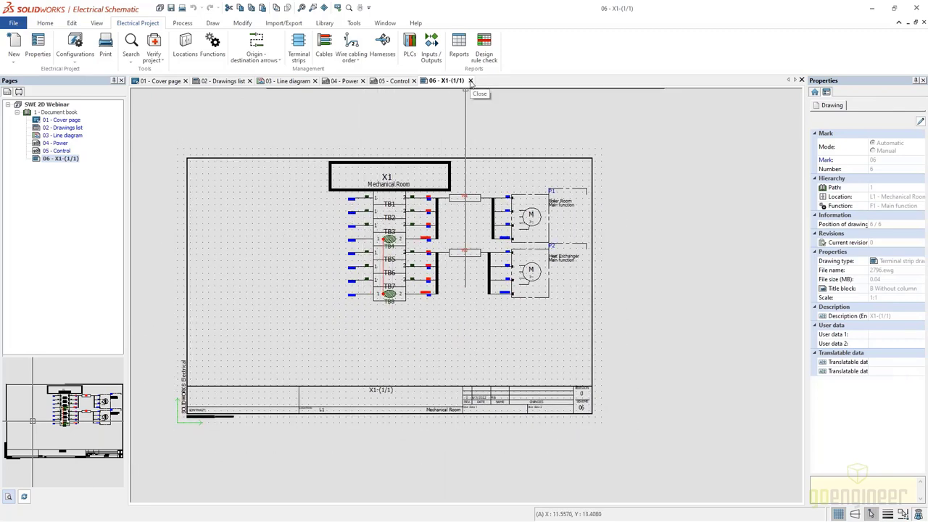
{"action": "left_click", "coordinate": [470, 80]}
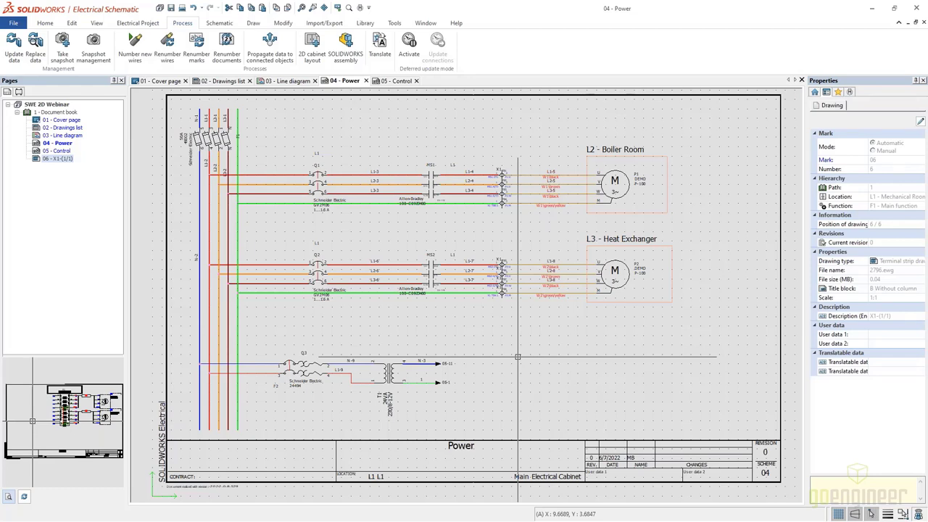
- Generate a 2D cabinet layout for the Main Electrical Cabinet and open page '07 - Main Electrical Cabinet'
{"action": "left_click", "coordinate": [317, 53]}
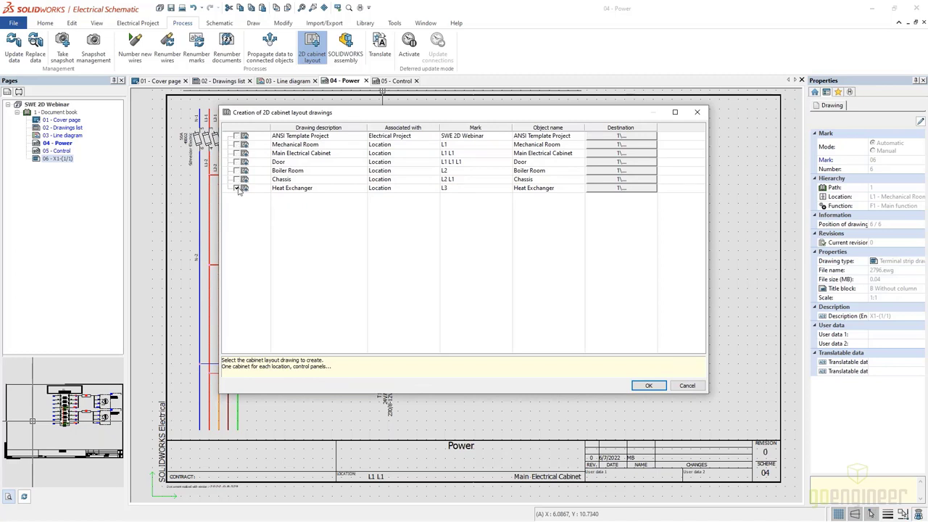
{"action": "left_click", "coordinate": [286, 156]}
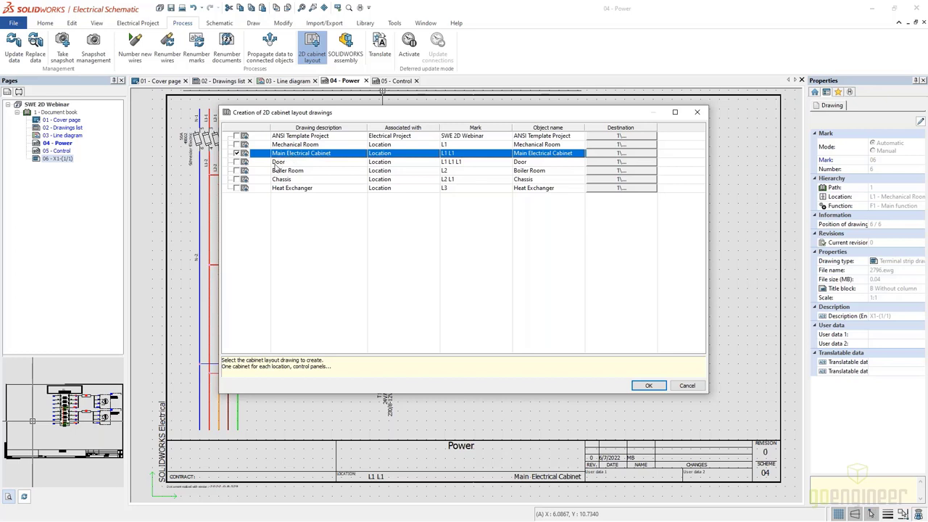
{"action": "left_click", "coordinate": [237, 145]}
{"action": "left_click", "coordinate": [649, 386]}
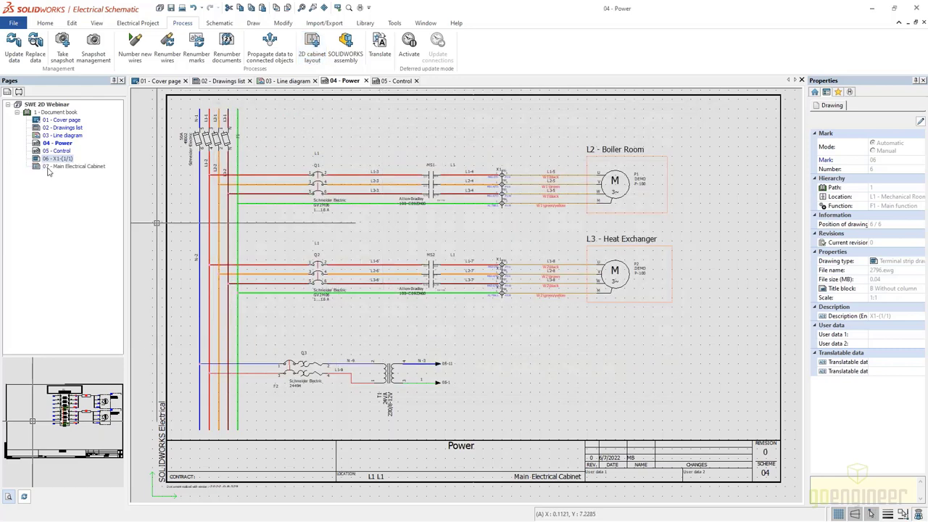
{"action": "double_click", "coordinate": [50, 167]}
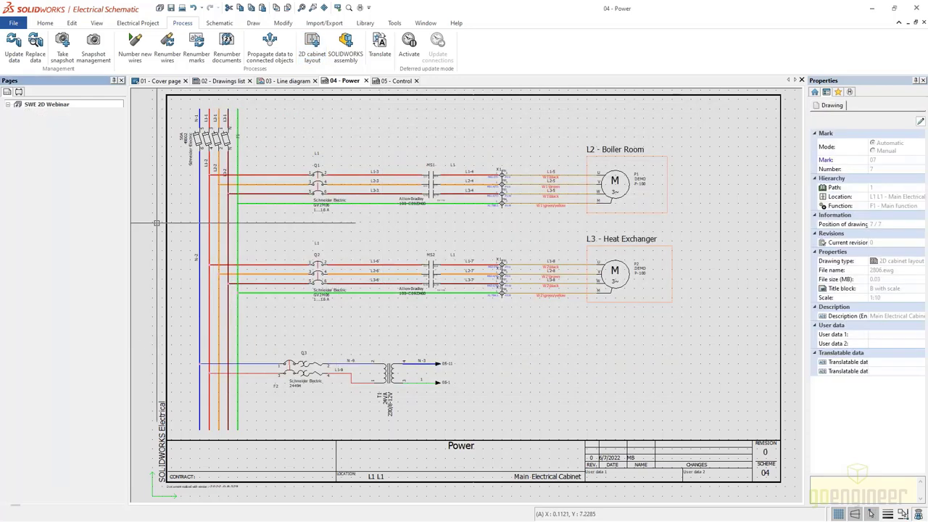
- Set the cabinet layout drawing scale to 1:3
{"action": "left_click", "coordinate": [17, 133]}
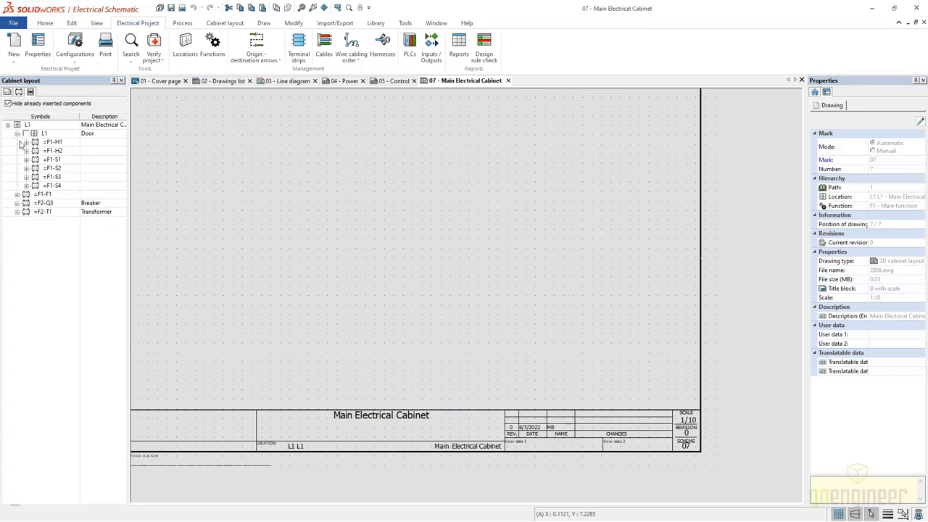
{"action": "middle_click_drag", "start_coordinate": [414, 259], "coordinate": [493, 290]}
{"action": "left_click", "coordinate": [219, 24]}
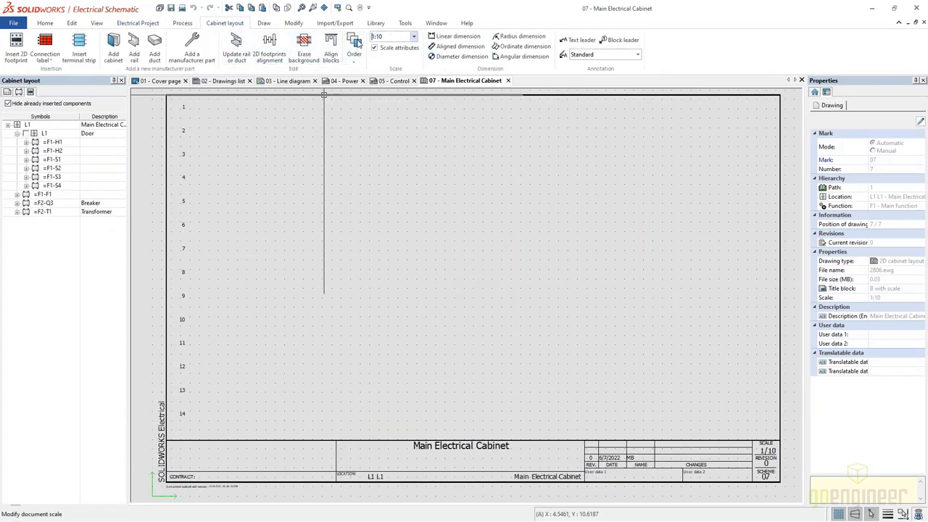
{"action": "double_click", "coordinate": [400, 38]}
{"action": "type", "text": "1"}
{"action": "key", "text": "Return"}
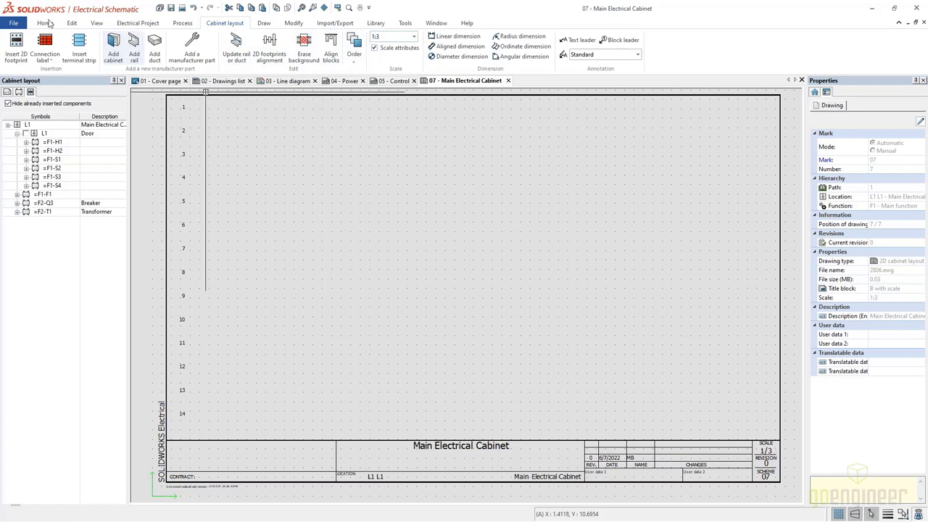
- Show the Manufacturer part tab of location L1's properties
{"action": "left_click", "coordinate": [28, 125]}
{"action": "right_click", "coordinate": [27, 125]}
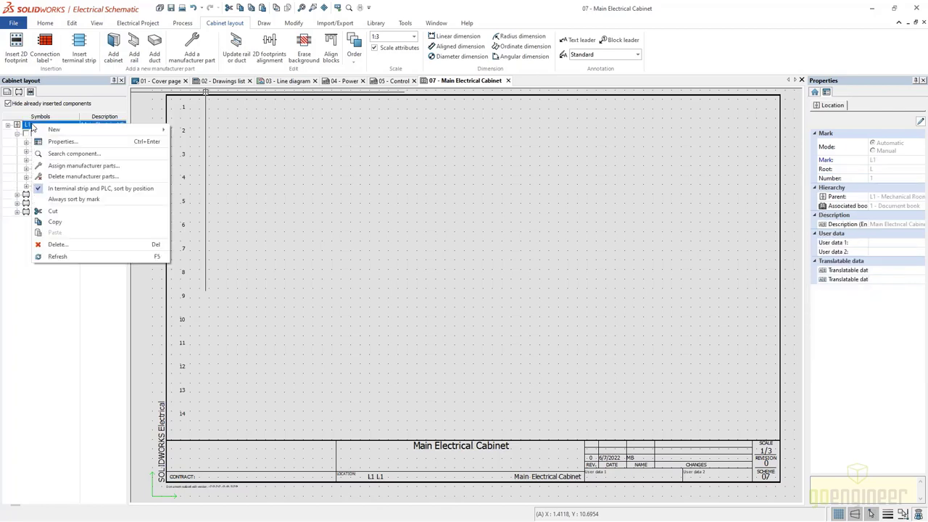
{"action": "left_click", "coordinate": [69, 149]}
{"action": "left_click", "coordinate": [323, 136]}
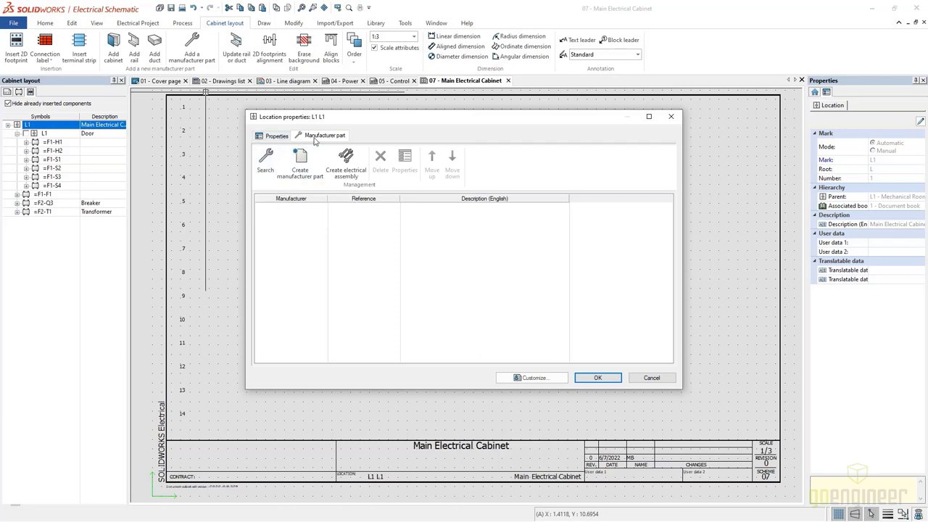
- Filter parts to Rittal and assign the AE 1038.500 compact enclosure (380x600x210) to L1
{"action": "left_click", "coordinate": [265, 161]}
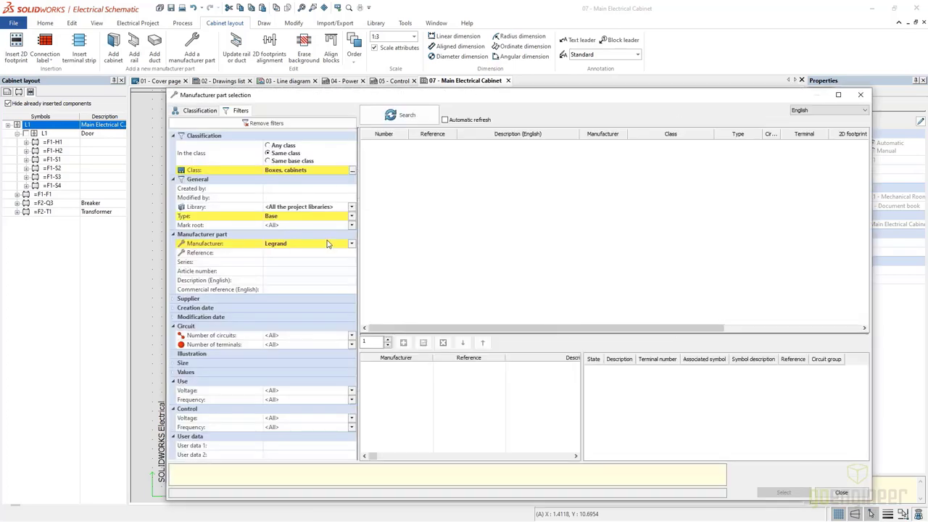
{"action": "left_click", "coordinate": [352, 247]}
{"action": "scroll", "coordinate": [308, 316], "scroll_direction": "down", "scroll_amount": 3}
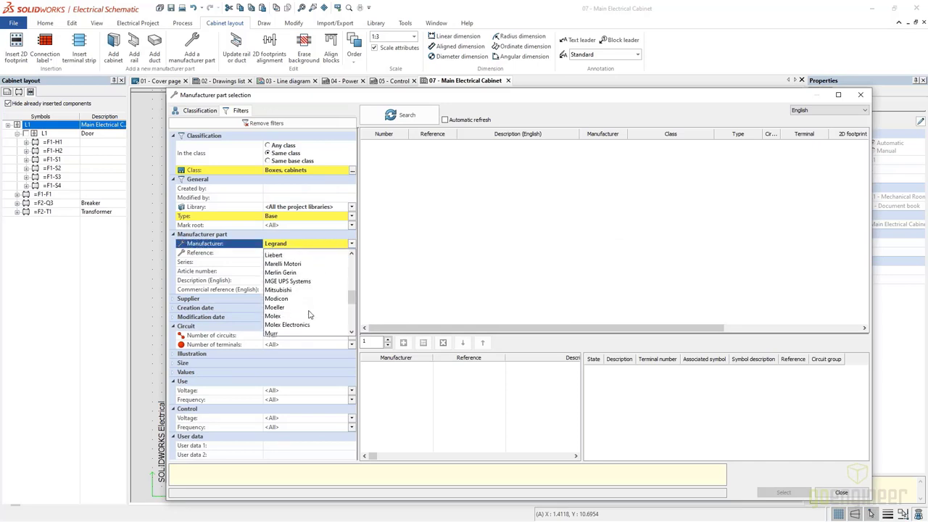
{"action": "scroll", "coordinate": [304, 315], "scroll_direction": "down", "scroll_amount": 2}
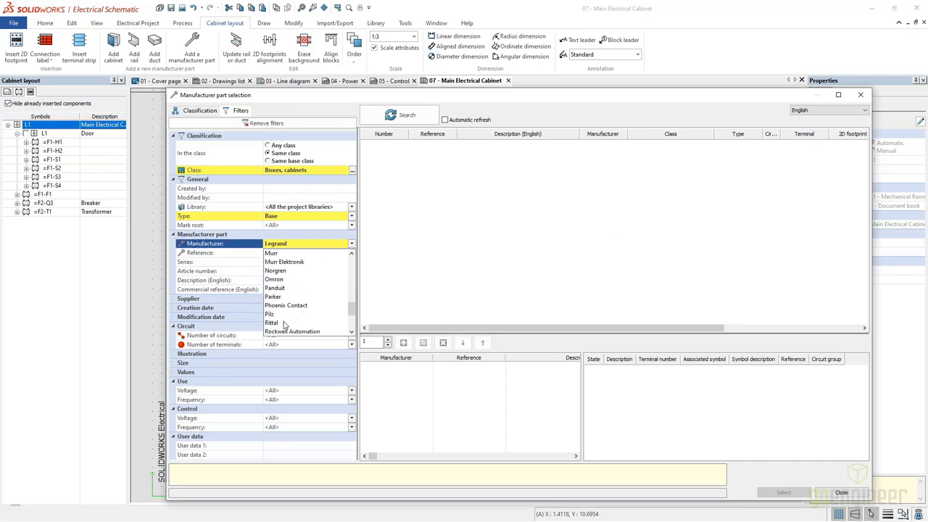
{"action": "left_click", "coordinate": [284, 322]}
{"action": "left_click", "coordinate": [401, 114]}
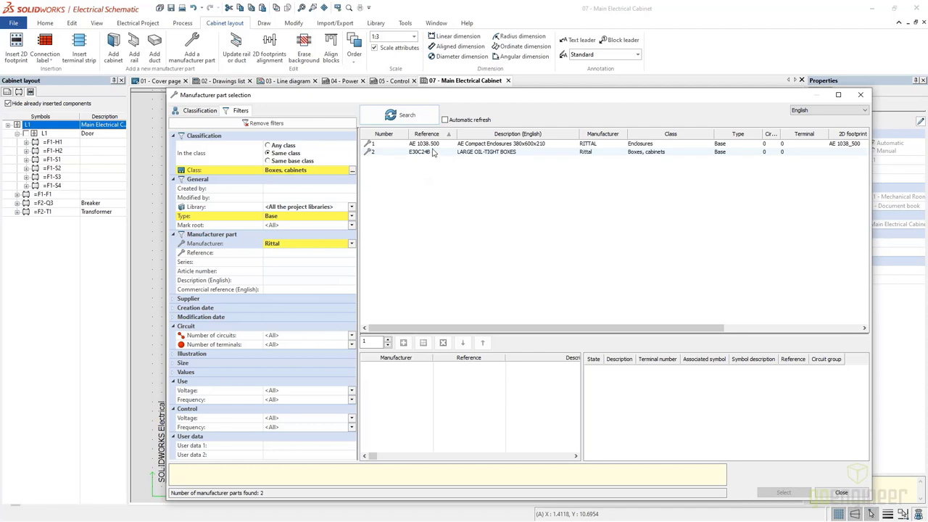
{"action": "left_click", "coordinate": [431, 145]}
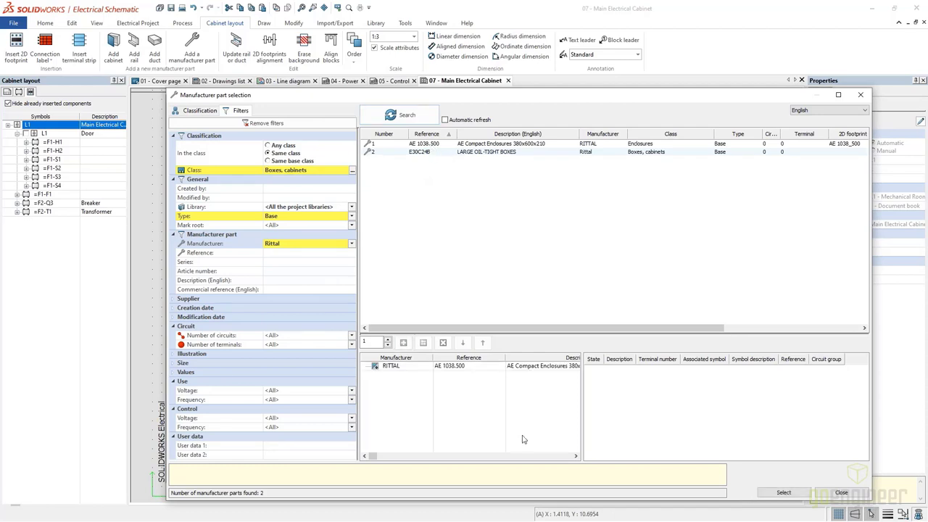
{"action": "key", "text": "Return"}
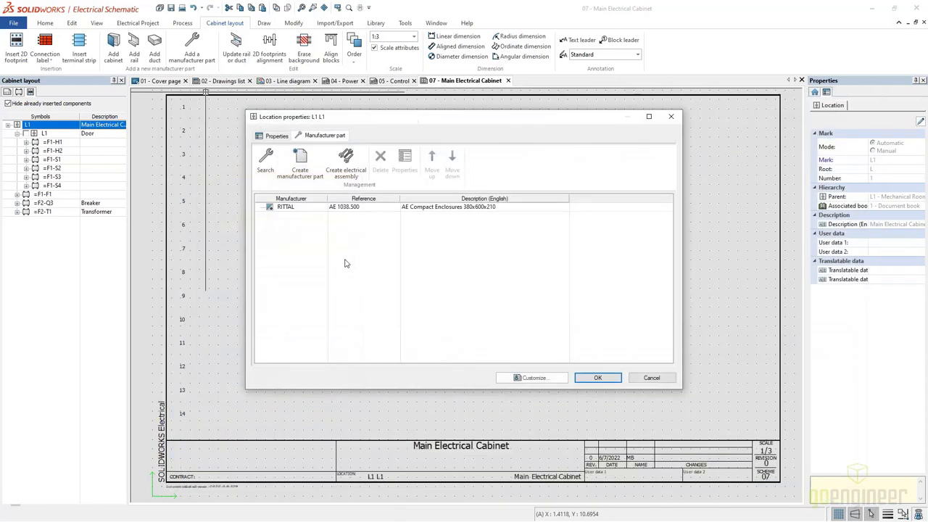
- Search manufacturer parts with Type set to <All> and Manufacturer filtered to Legrand
{"action": "left_click", "coordinate": [265, 161]}
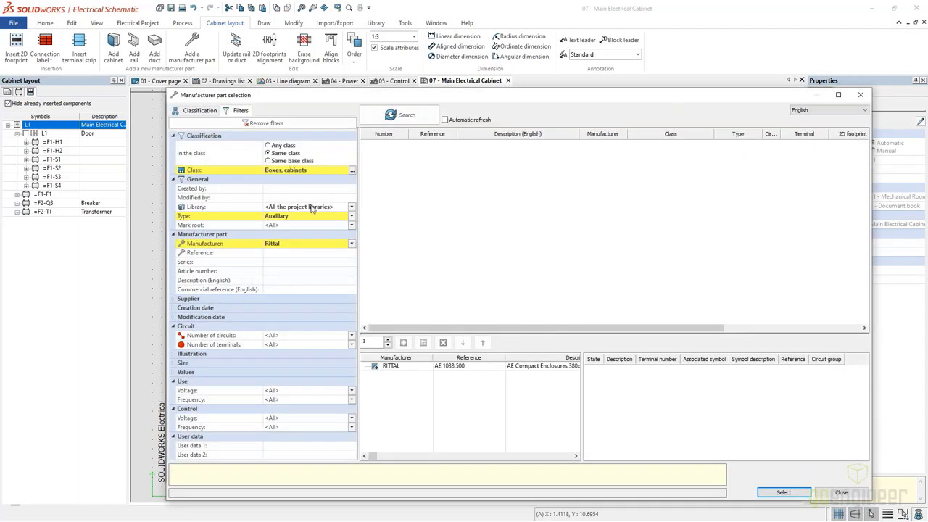
{"action": "left_click", "coordinate": [352, 216]}
{"action": "left_click", "coordinate": [287, 226]}
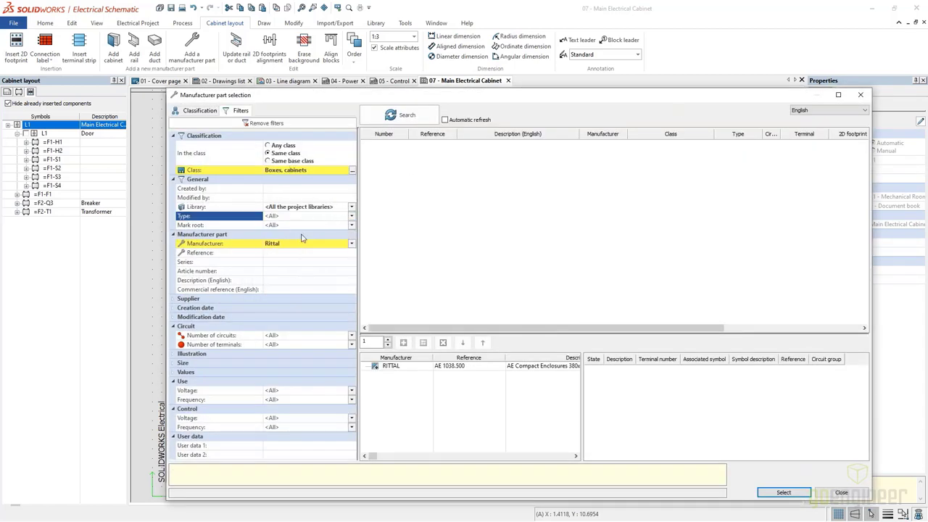
{"action": "left_click", "coordinate": [351, 243]}
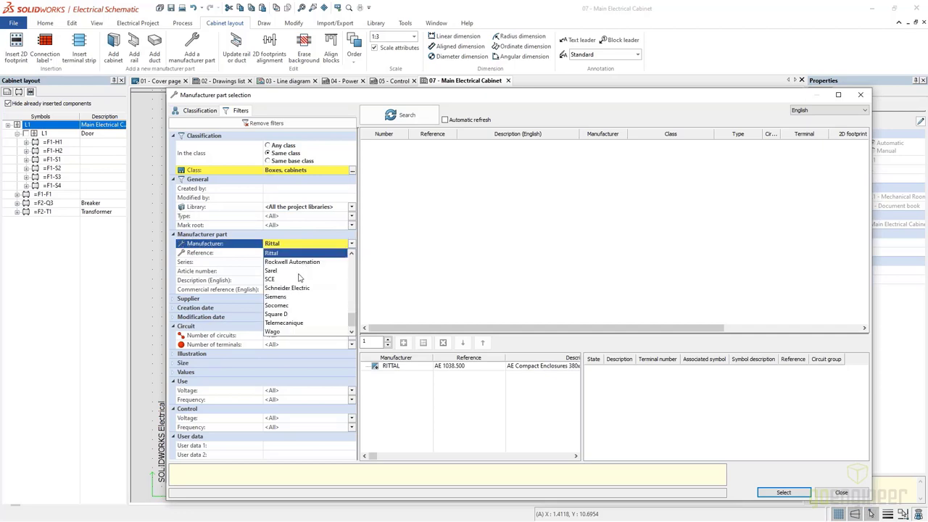
{"action": "scroll", "coordinate": [299, 278], "scroll_direction": "up", "scroll_amount": 5}
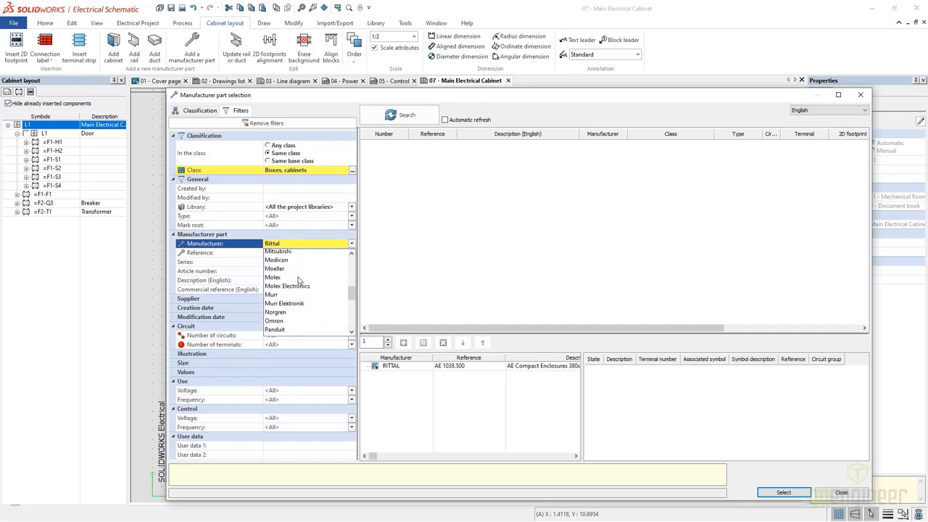
{"action": "scroll", "coordinate": [299, 278], "scroll_direction": "up", "scroll_amount": 5}
{"action": "left_click", "coordinate": [297, 278]}
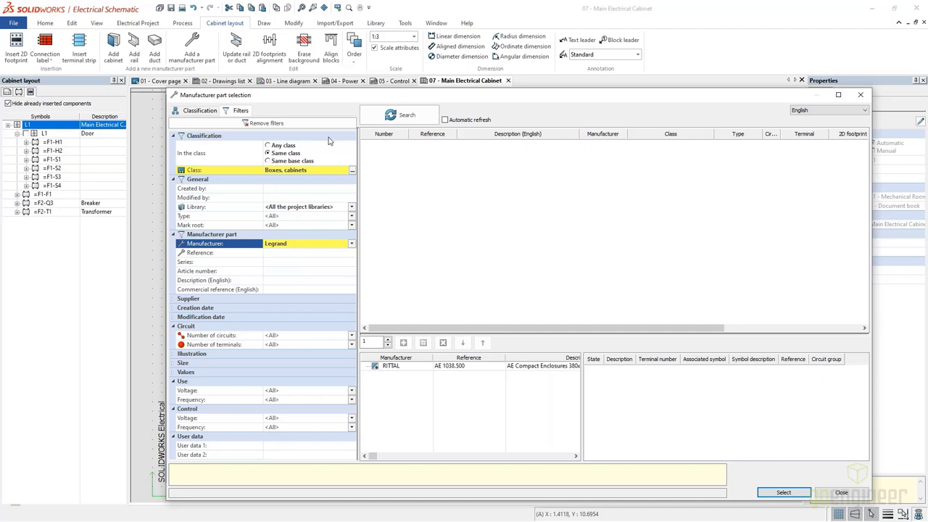
{"action": "left_click", "coordinate": [407, 116]}
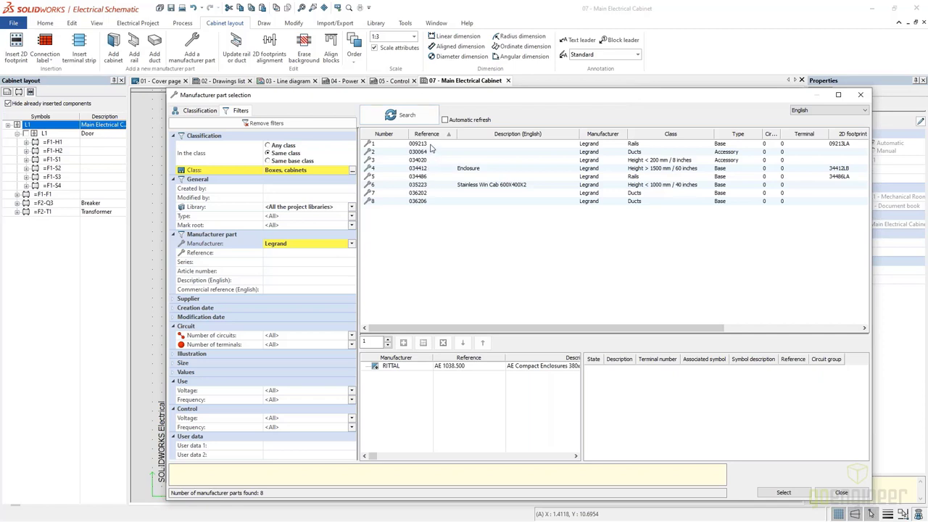
- Add two Legrand 009213 rails and two 036202 ducts, then confirm the selection
{"action": "double_click", "coordinate": [429, 145]}
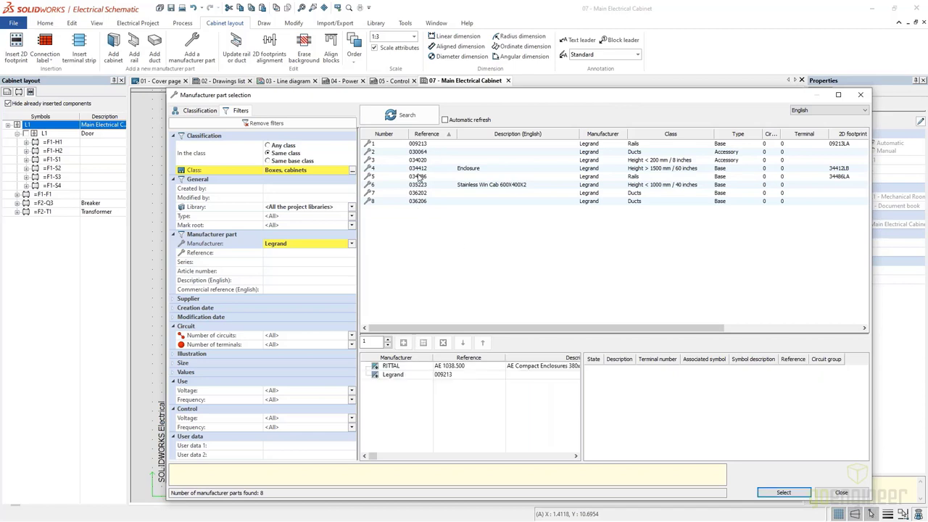
{"action": "left_click", "coordinate": [428, 145]}
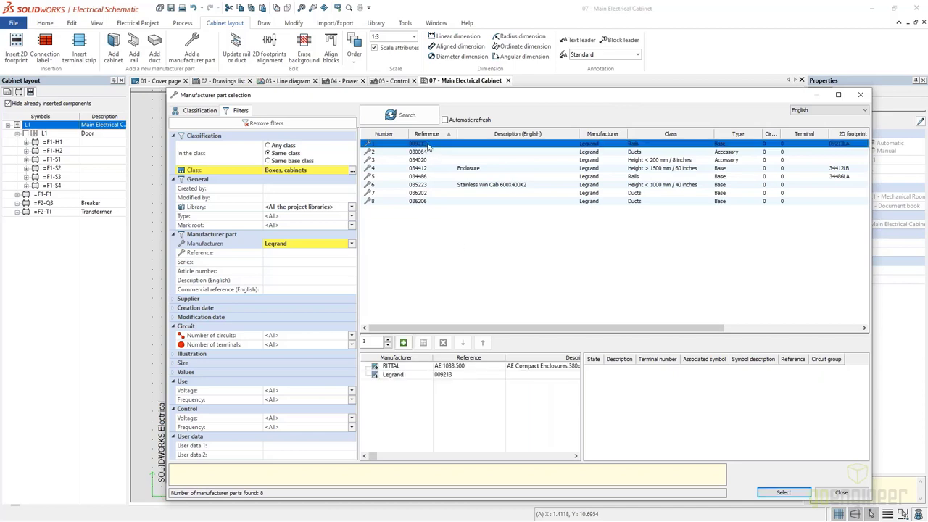
{"action": "double_click", "coordinate": [428, 145]}
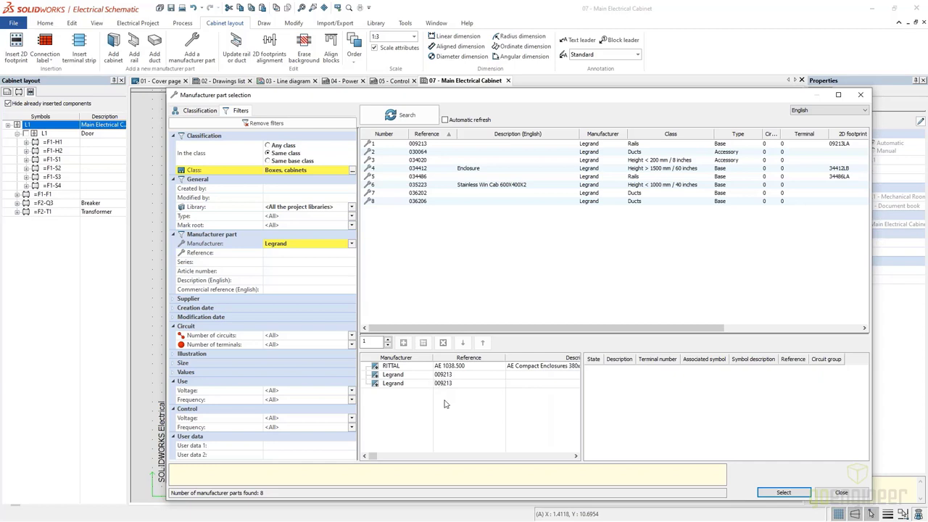
{"action": "left_click", "coordinate": [429, 194]}
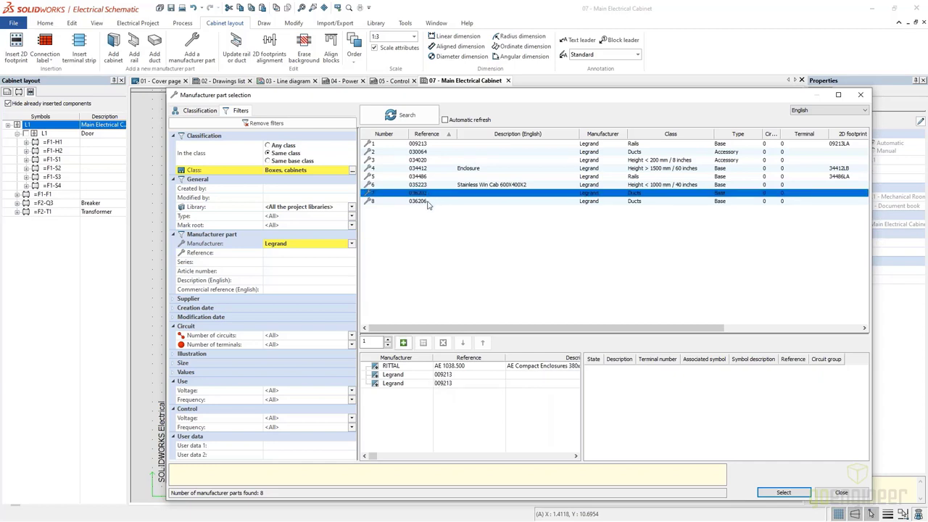
{"action": "left_click", "coordinate": [428, 203]}
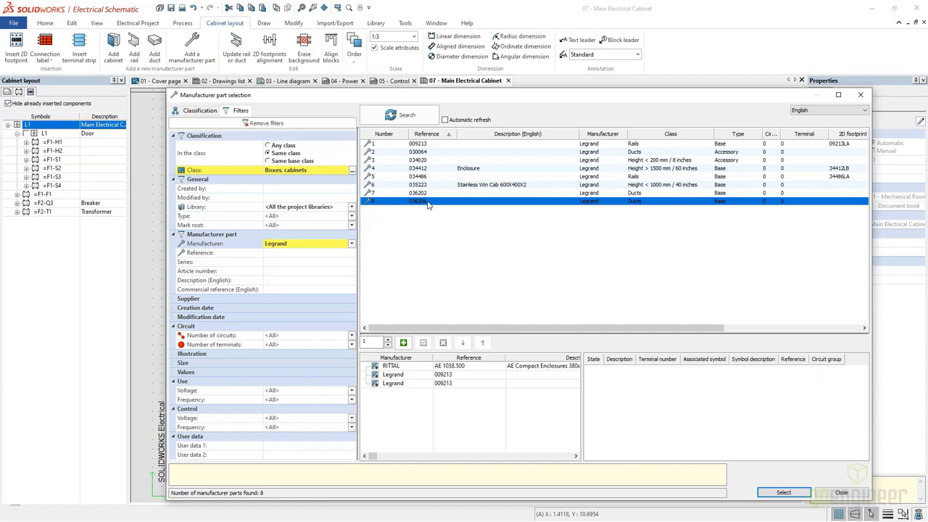
{"action": "left_click", "coordinate": [429, 194]}
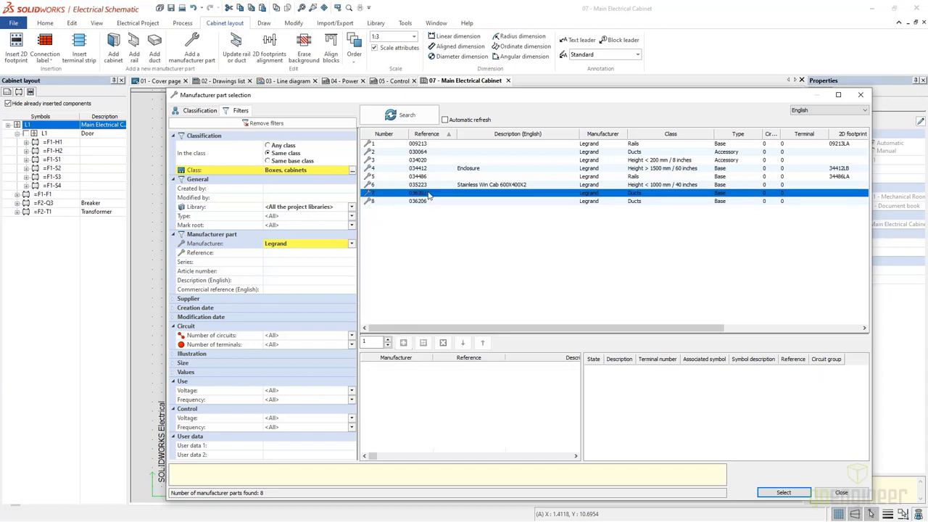
{"action": "left_click", "coordinate": [429, 195], "text": "ctrl"}
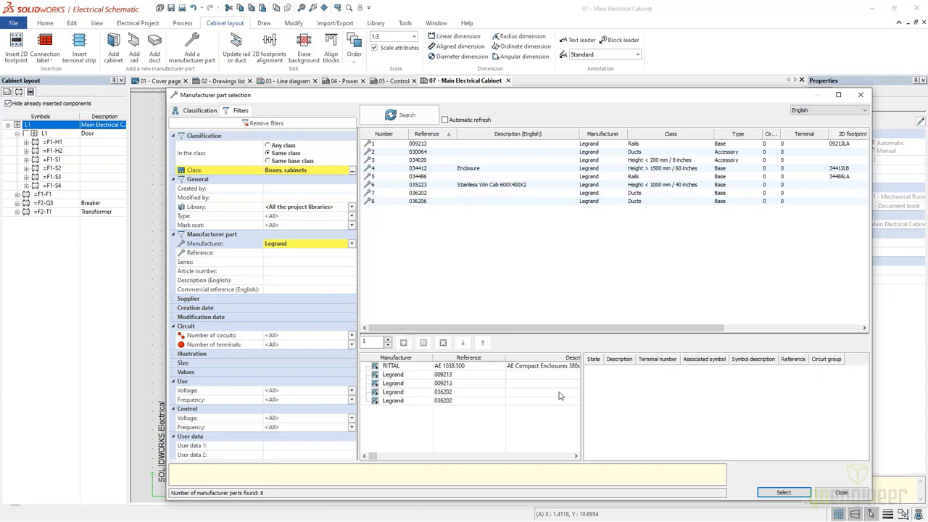
{"action": "left_click", "coordinate": [783, 492]}
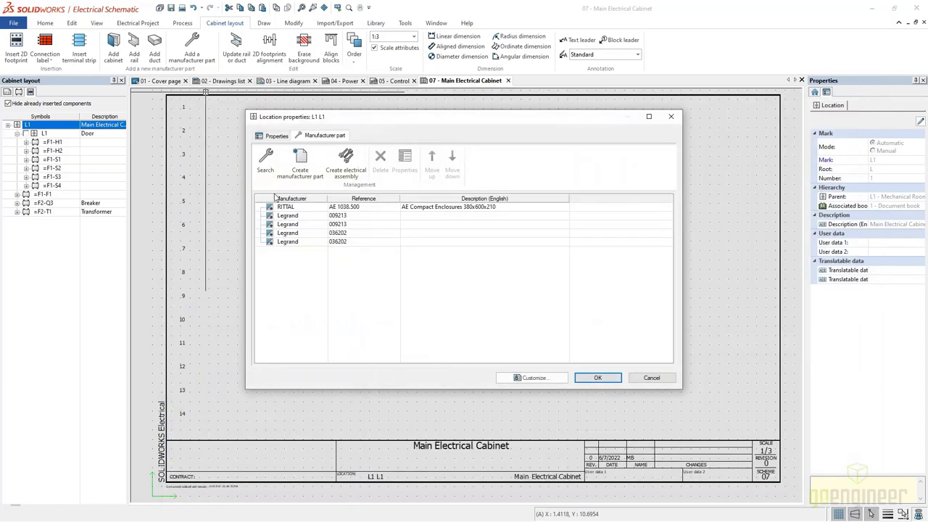
- Insert the AE 1038.500 enclosure as a cabinet outline near the sheet's top-left
{"action": "left_click", "coordinate": [597, 377]}
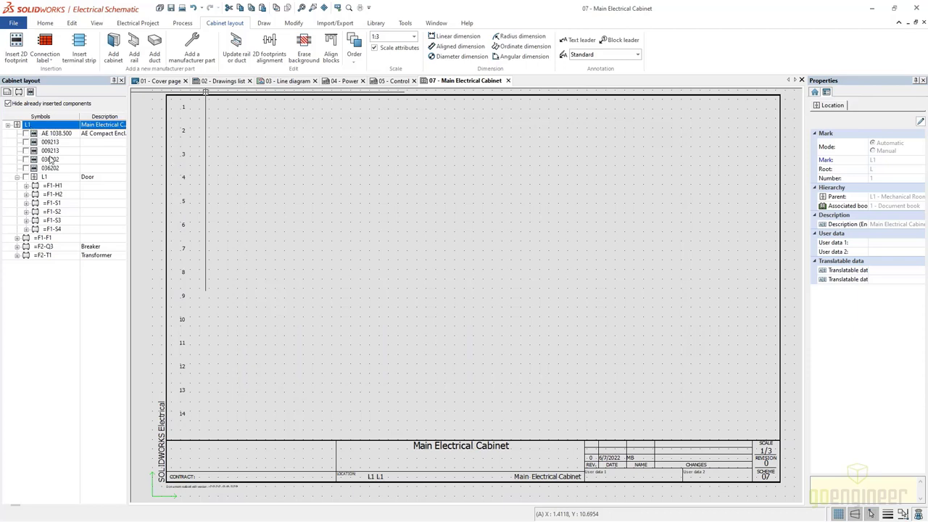
{"action": "right_click", "coordinate": [49, 133]}
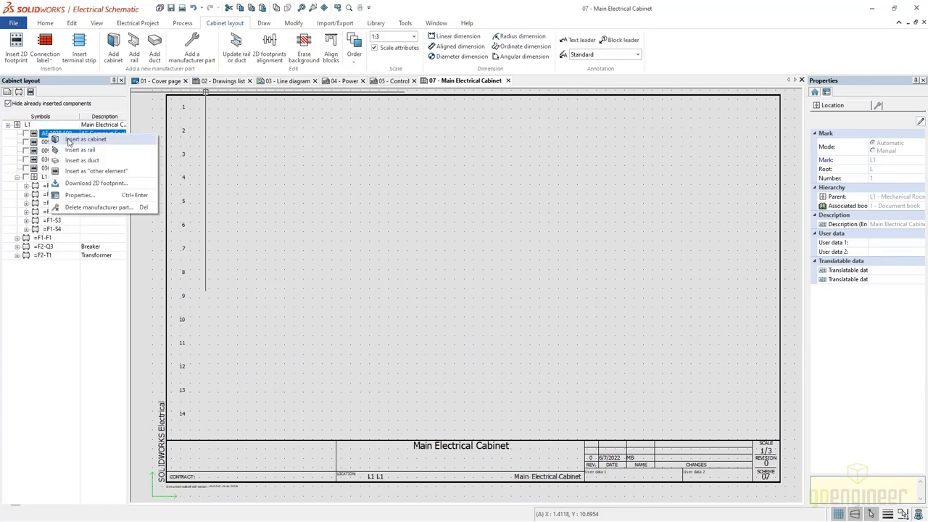
{"action": "left_click", "coordinate": [70, 140]}
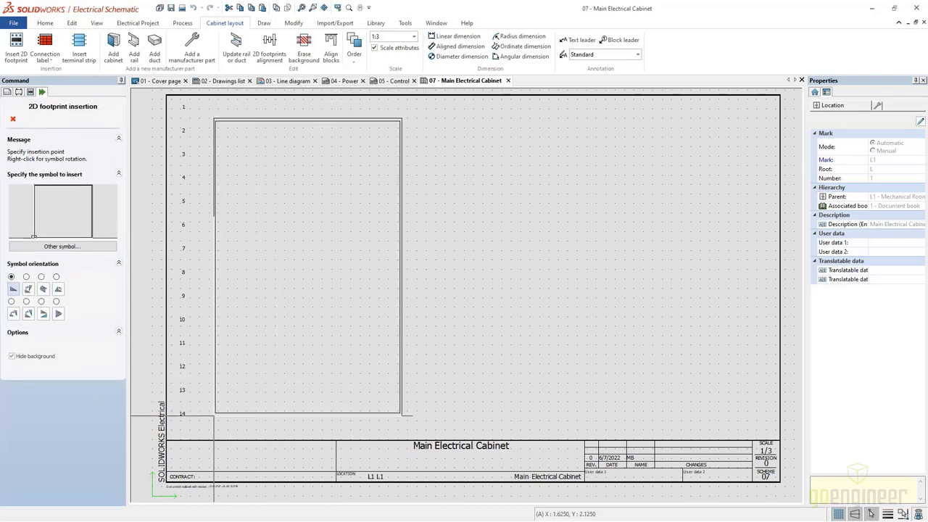
{"action": "left_click", "coordinate": [214, 415]}
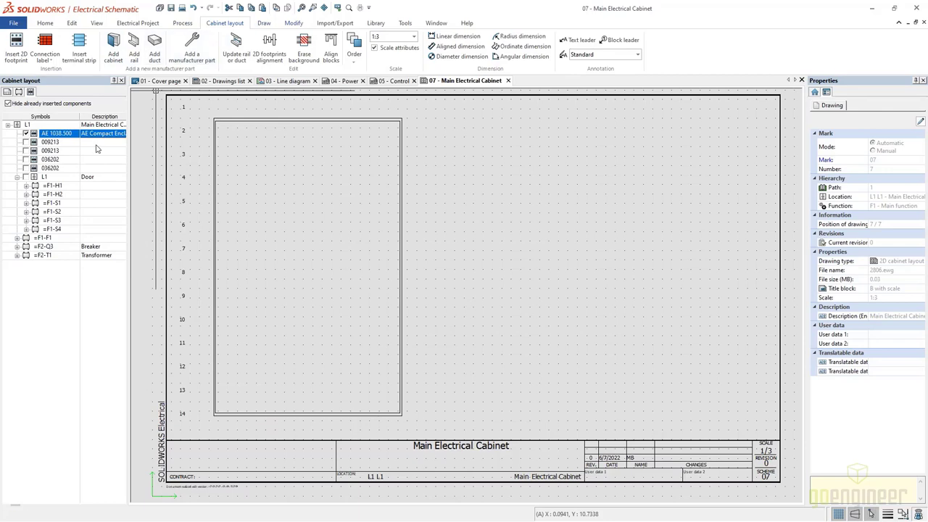
- Draw a rectangle over the cabinet outline and copy-drag it to the right
{"action": "left_click", "coordinate": [264, 22]}
{"action": "left_click", "coordinate": [97, 36]}
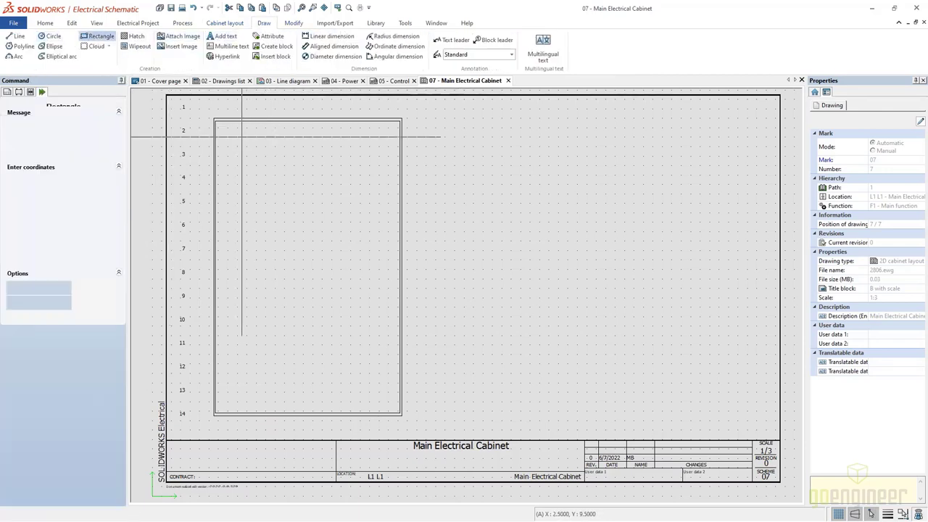
{"action": "left_click", "coordinate": [215, 122]}
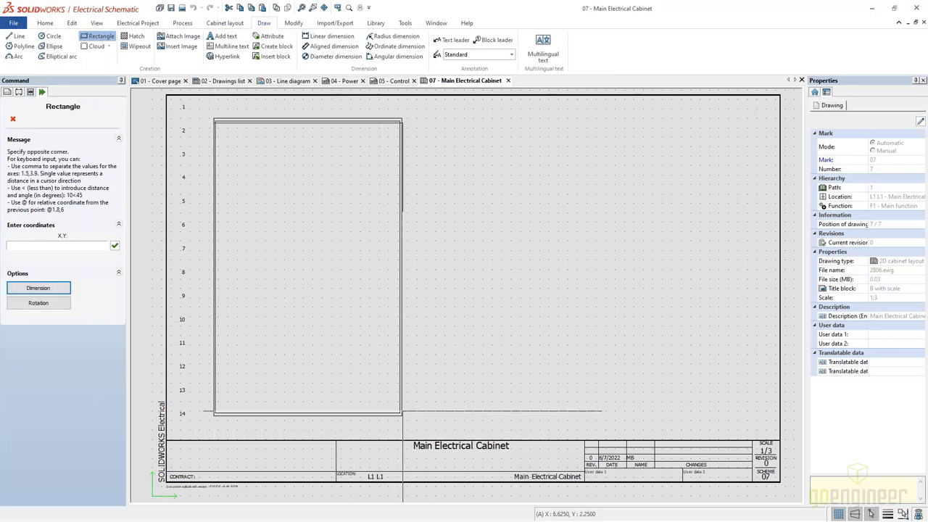
{"action": "left_click", "coordinate": [403, 415]}
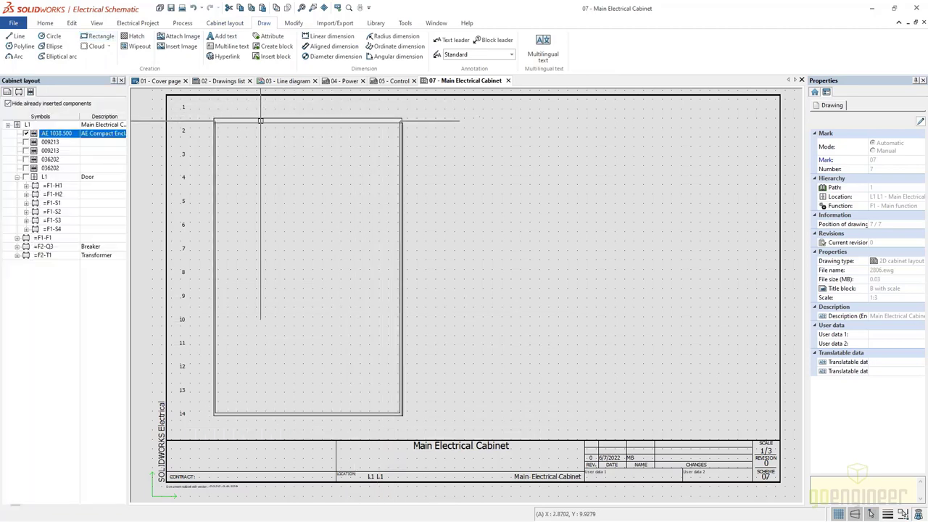
{"action": "left_click", "coordinate": [261, 123]}
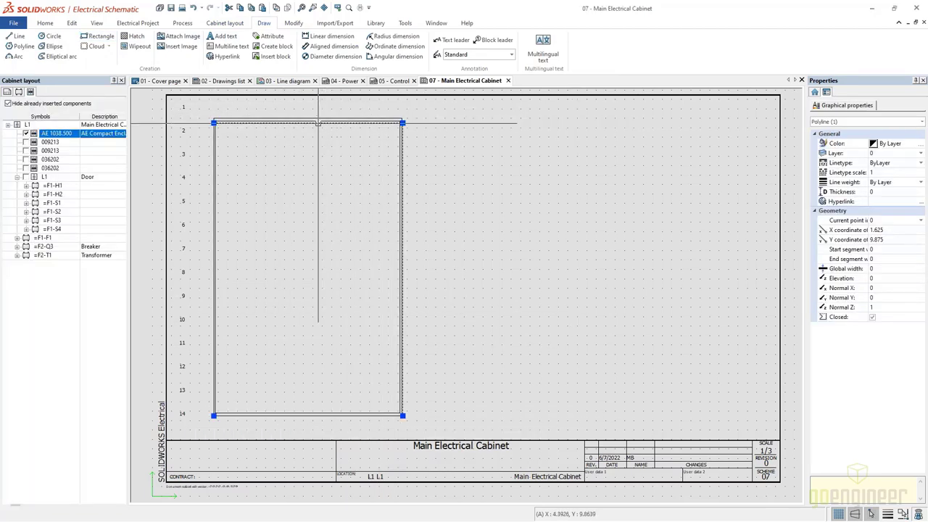
{"action": "mouse_move", "coordinate": [317, 123]}
{"action": "left_mouse_down"}
{"action": "mouse_move", "coordinate": [511, 137]}
{"action": "mouse_move", "coordinate": [522, 129]}
{"action": "left_mouse_up"}
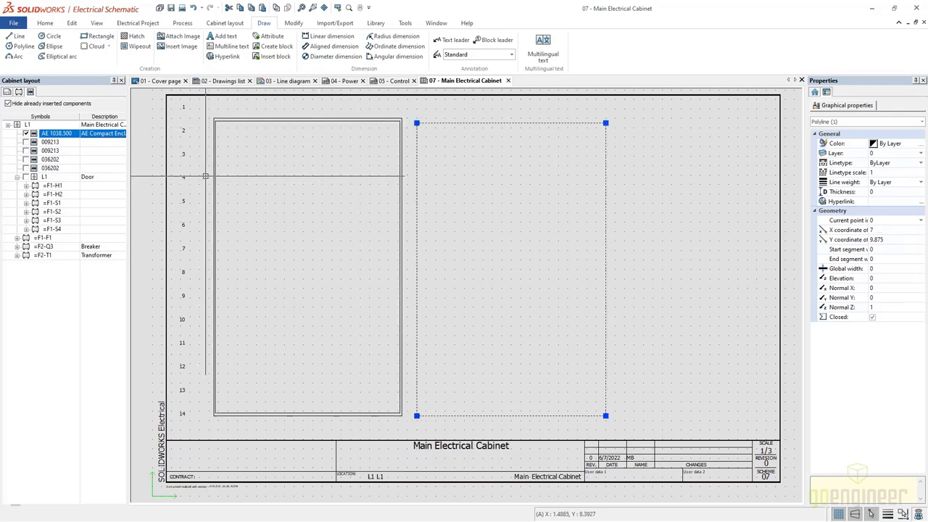
{"action": "key", "text": "Escape"}
- Insert the first 009213 rail near row 5 and update its length to 12
{"action": "right_click", "coordinate": [45, 144]}
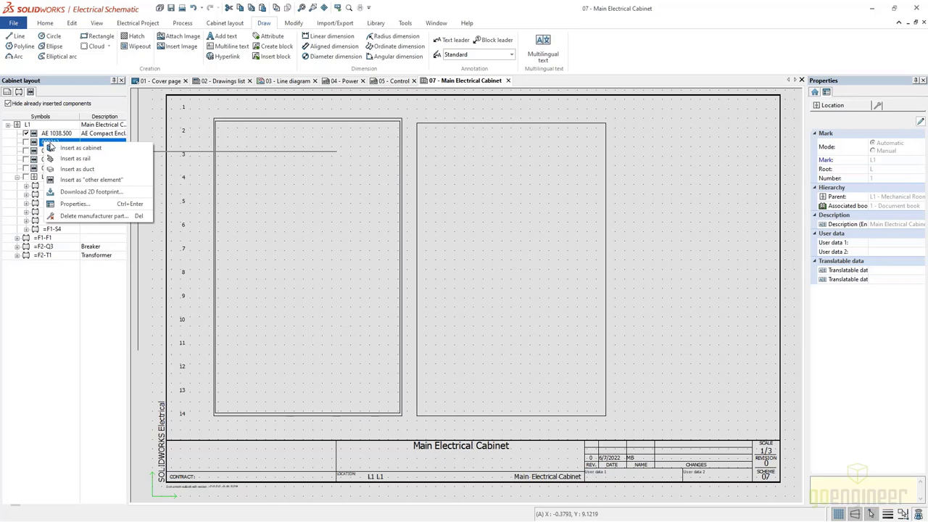
{"action": "left_click", "coordinate": [91, 158]}
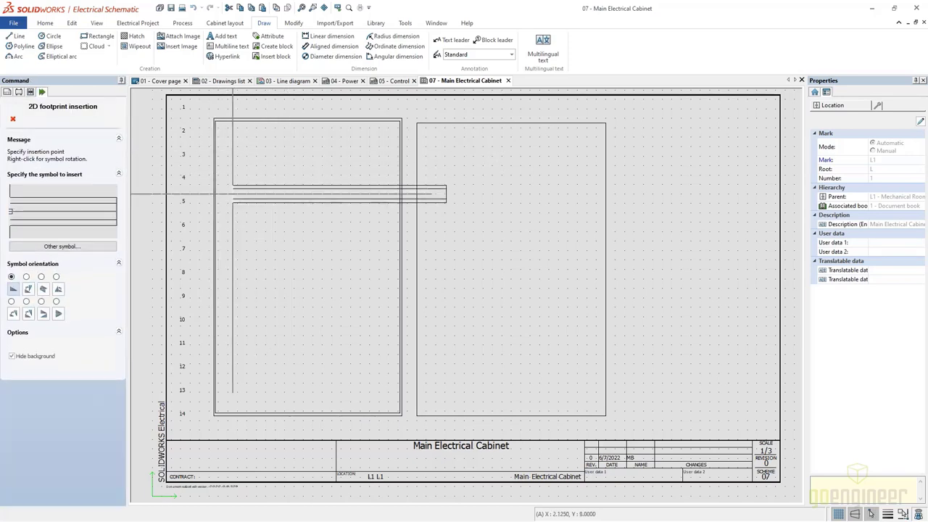
{"action": "left_click", "coordinate": [232, 194]}
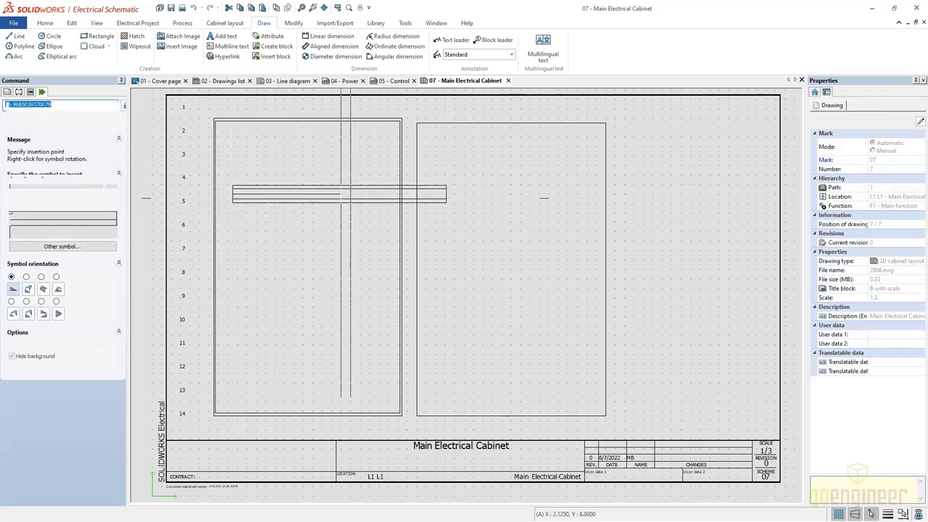
{"action": "left_click", "coordinate": [378, 195]}
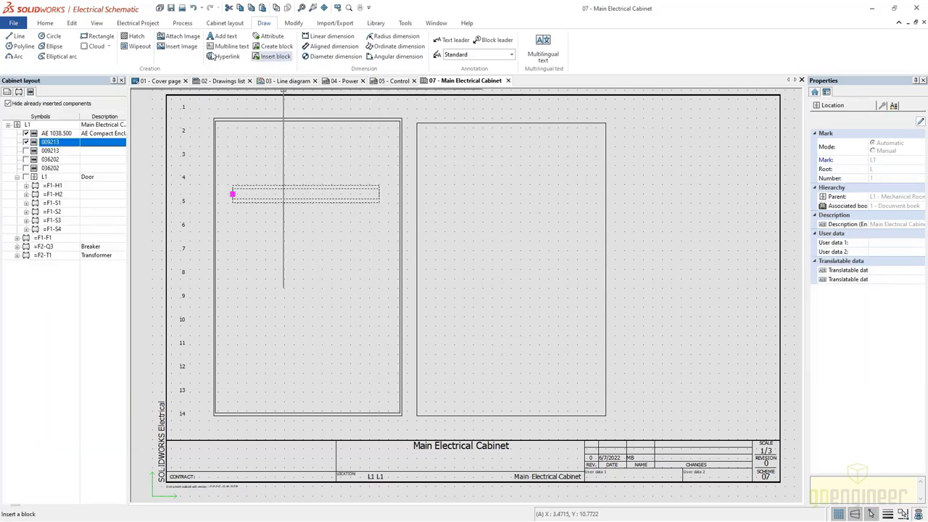
{"action": "left_click", "coordinate": [225, 22]}
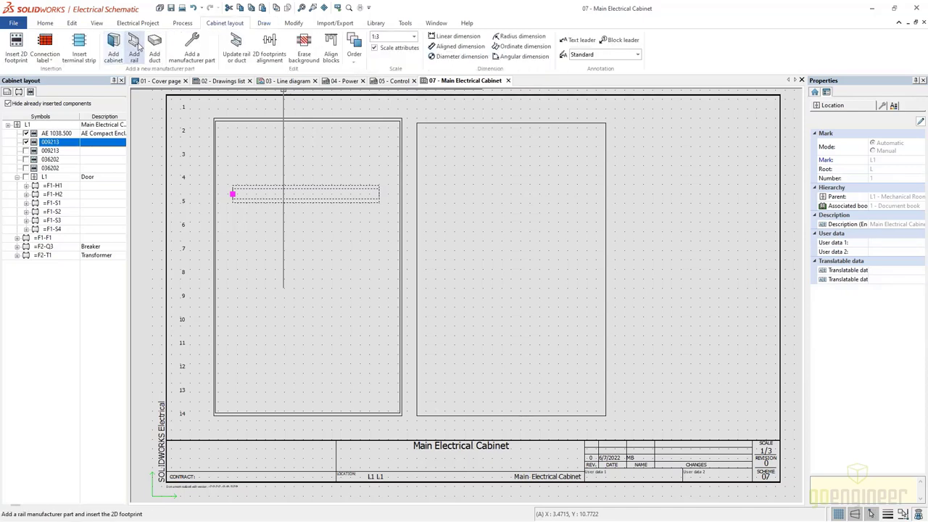
{"action": "left_click", "coordinate": [236, 46]}
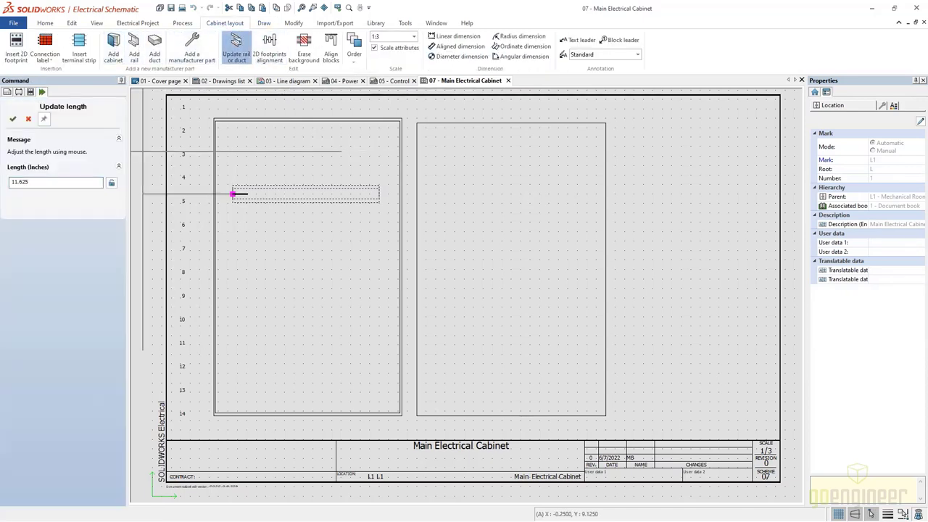
{"action": "type", "text": "12"}
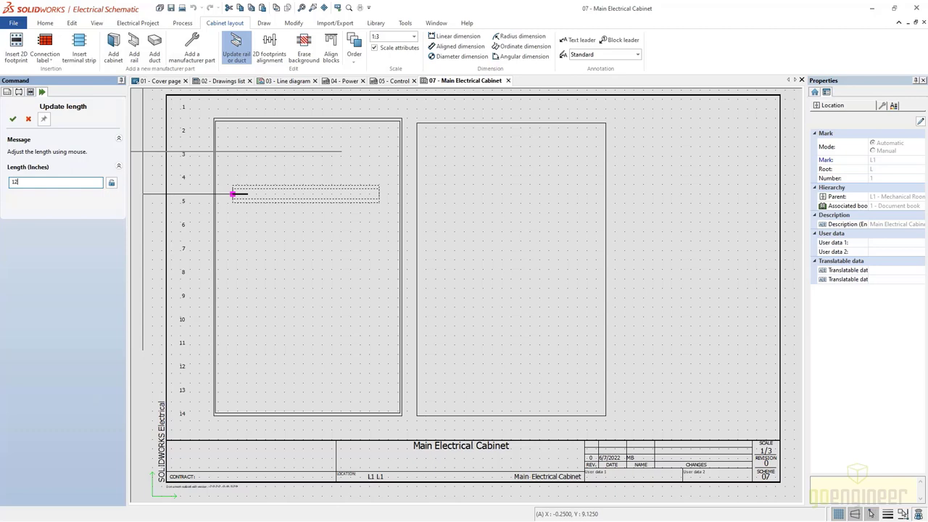
{"action": "key", "text": "Return"}
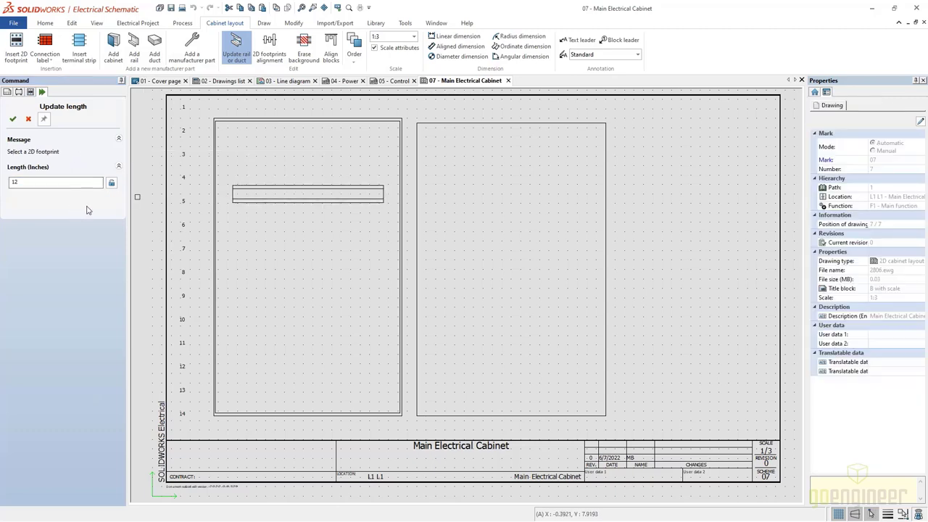
{"action": "left_click", "coordinate": [29, 119]}
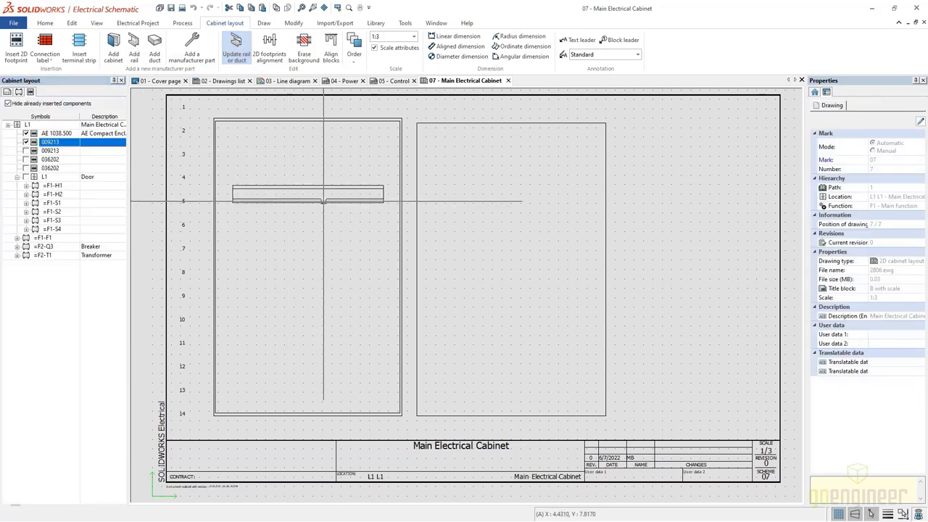
- Insert the second 009213 rail near row 8 with a length of 12
{"action": "right_click", "coordinate": [54, 151]}
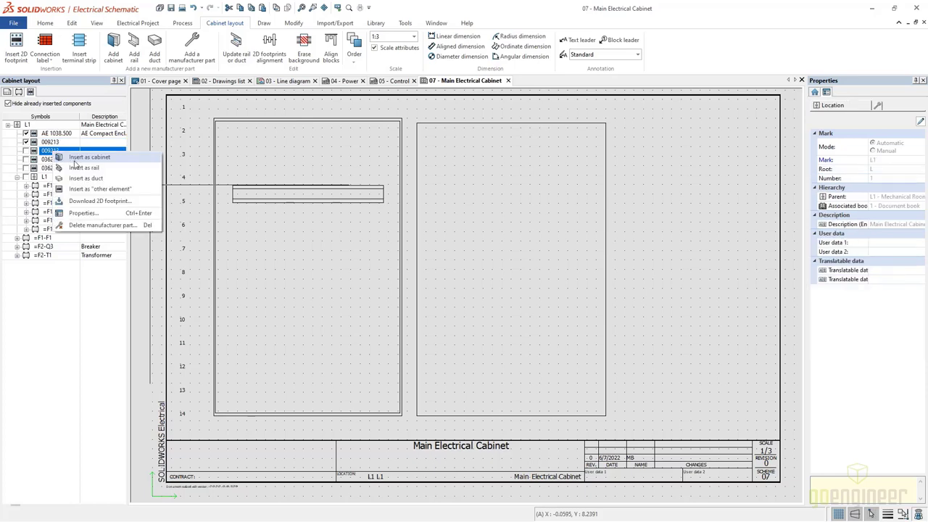
{"action": "left_click", "coordinate": [81, 167]}
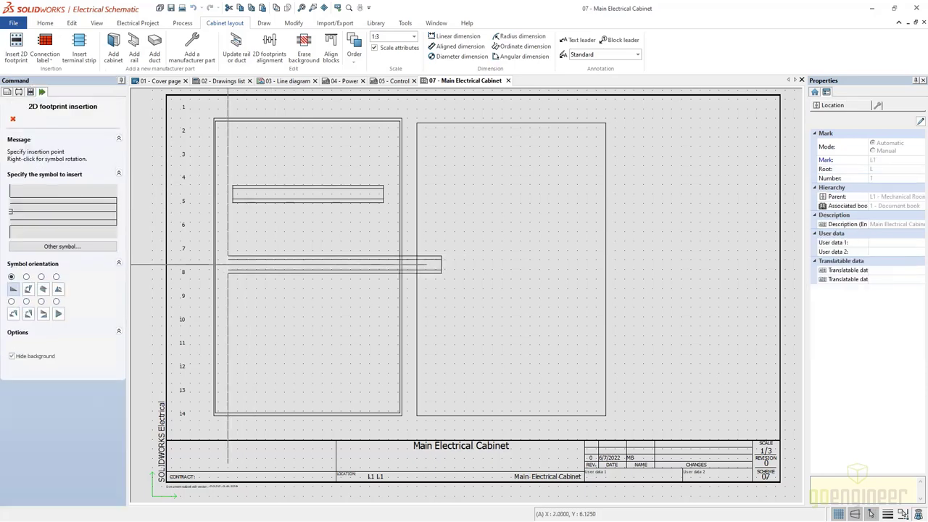
{"action": "left_click", "coordinate": [232, 265]}
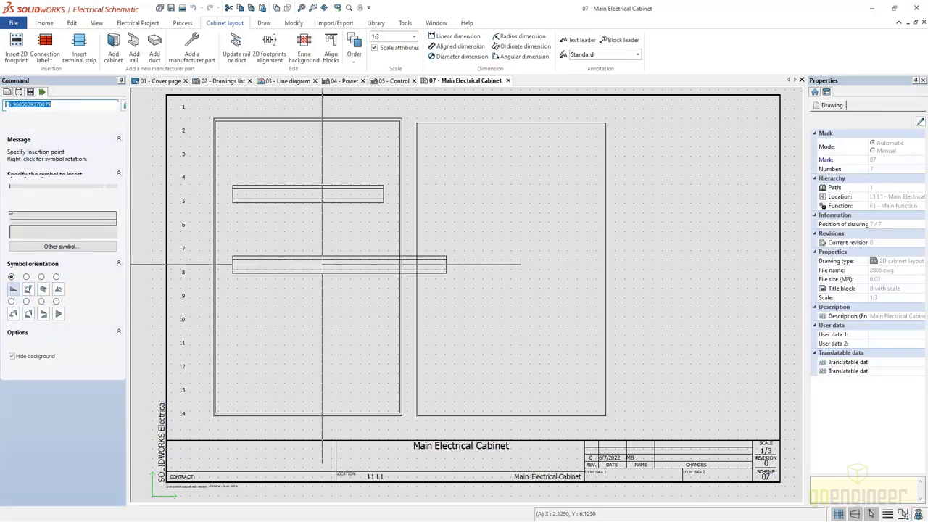
{"action": "left_click_drag", "start_coordinate": [62, 184], "coordinate": [5, 180]}
{"action": "type", "text": "12"}
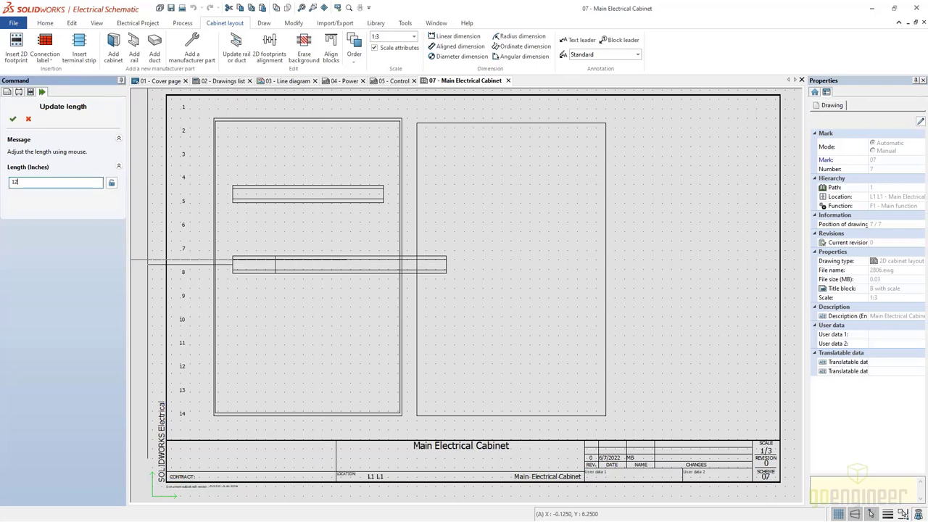
{"action": "key", "text": "Return"}
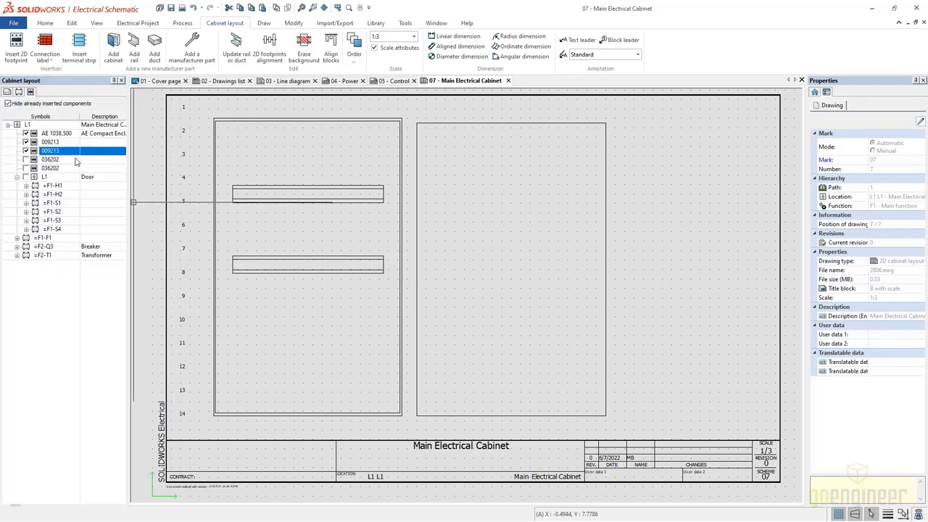
- Insert a horizontal 036202 duct near the top of the left cabinet
{"action": "right_click", "coordinate": [45, 160]}
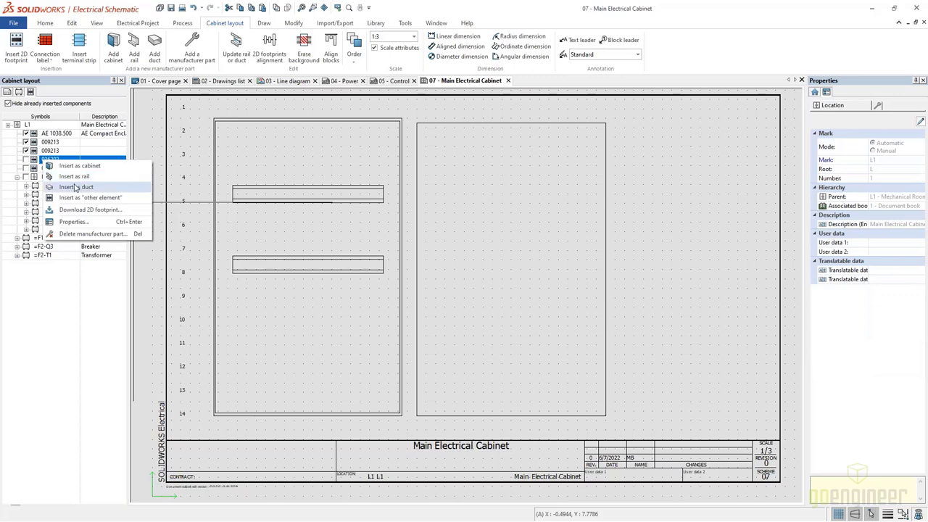
{"action": "left_click", "coordinate": [76, 178]}
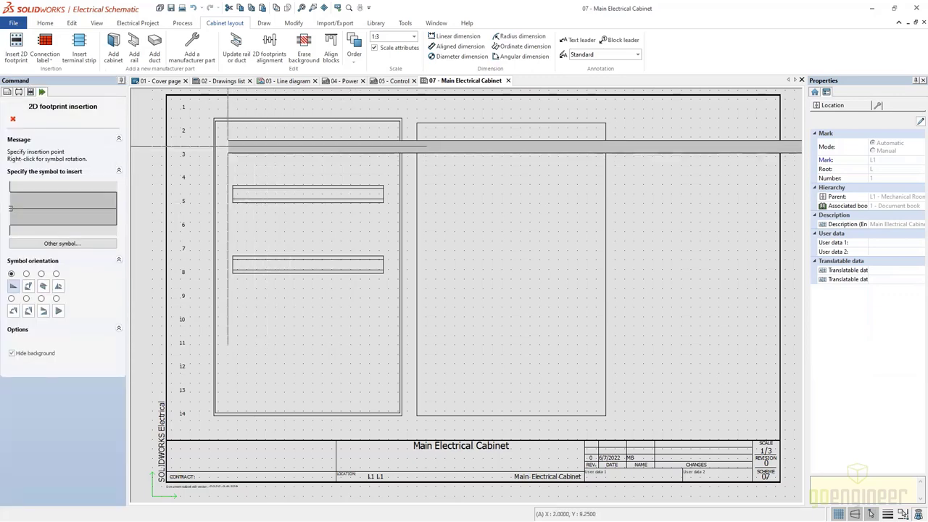
{"action": "left_click", "coordinate": [223, 147]}
{"action": "left_click", "coordinate": [388, 147]}
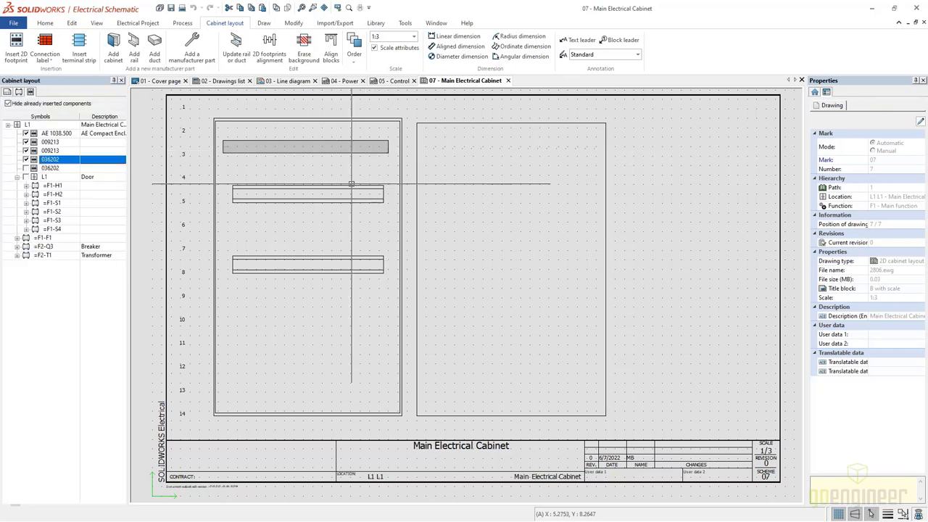
- Insert the second 036202 duct rotated vertical, running down the cabinet's left side to about row 12
{"action": "left_click", "coordinate": [48, 168]}
{"action": "right_click", "coordinate": [48, 169]}
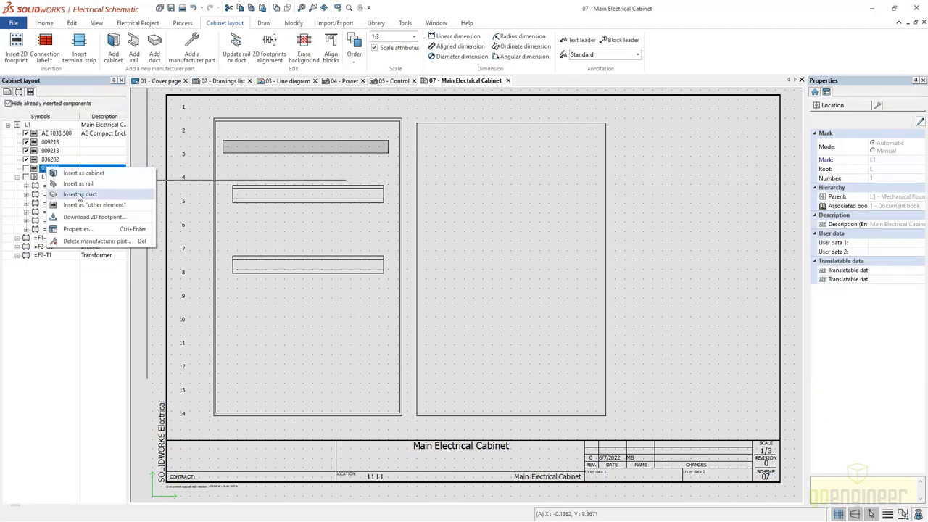
{"action": "left_click", "coordinate": [78, 186]}
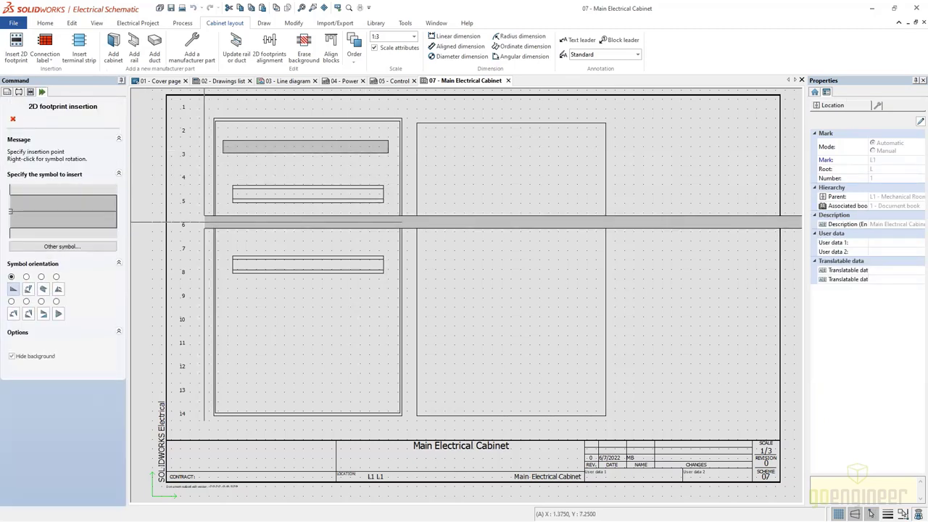
{"action": "right_click", "coordinate": [221, 218]}
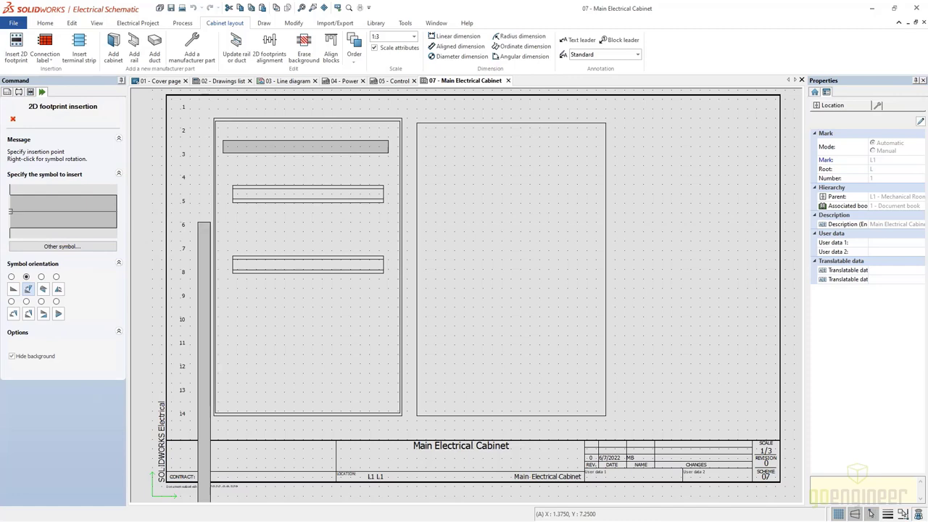
{"action": "left_click", "coordinate": [228, 147]}
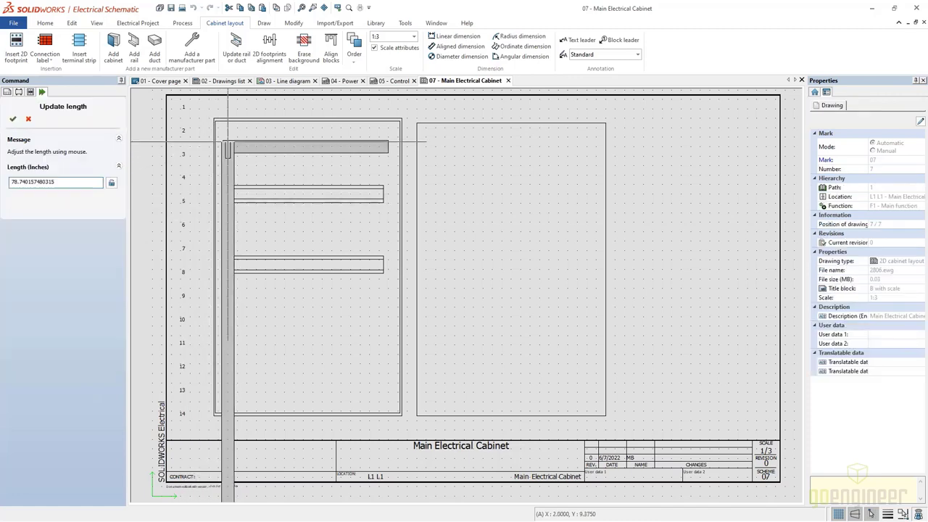
{"action": "left_click", "coordinate": [259, 376]}
- Drag the top duct right against the vertical duct and nudge the upper rail right
{"action": "right_click", "coordinate": [258, 377]}
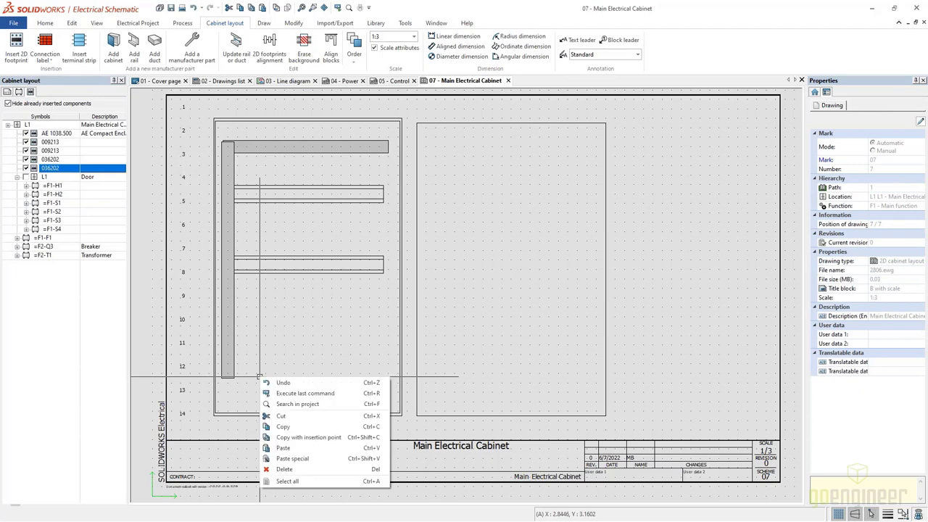
{"action": "left_click", "coordinate": [222, 146]}
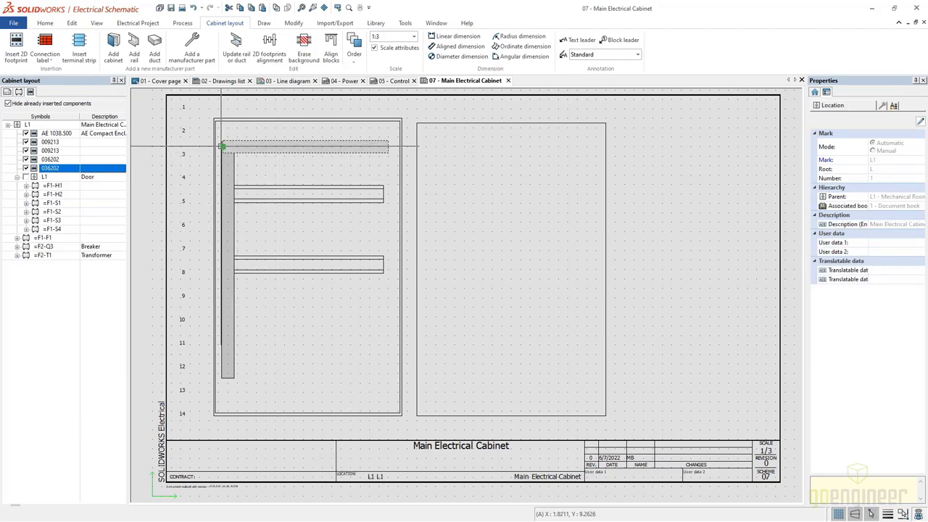
{"action": "left_click_drag", "start_coordinate": [221, 146], "coordinate": [232, 147]}
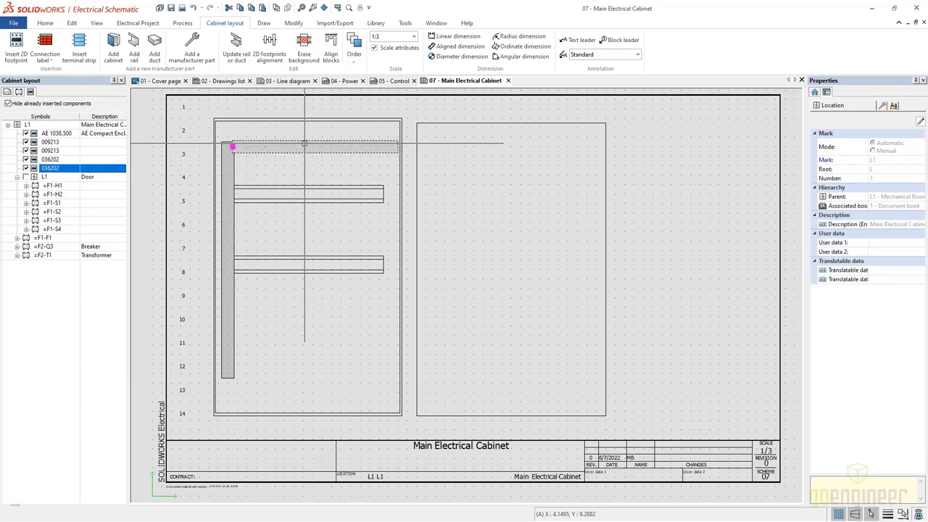
{"action": "key", "text": "Escape"}
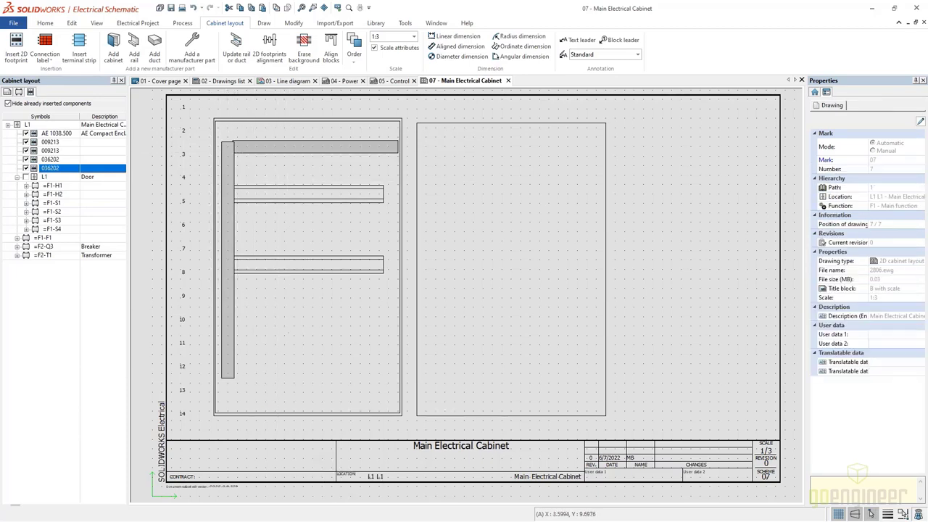
{"action": "left_click", "coordinate": [275, 190]}
{"action": "left_click_drag", "start_coordinate": [275, 190], "coordinate": [289, 190]}
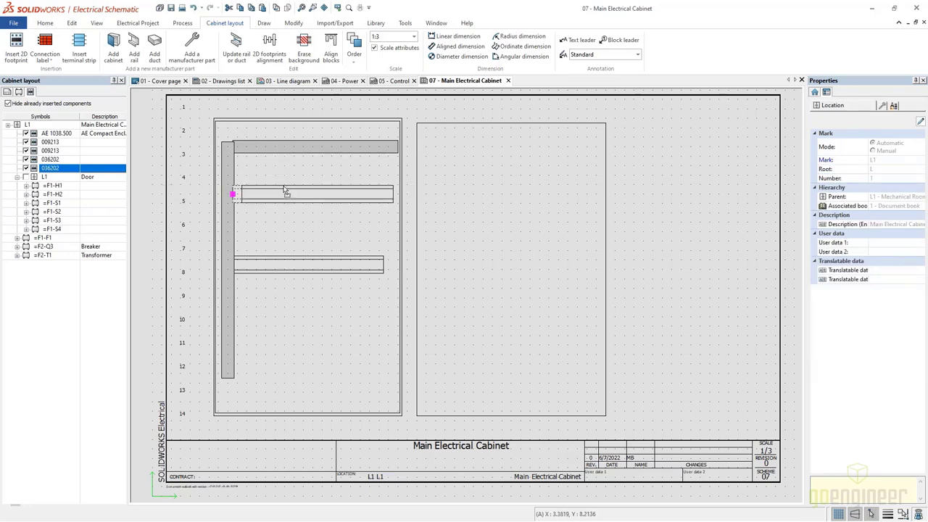
{"action": "key", "text": "Escape"}
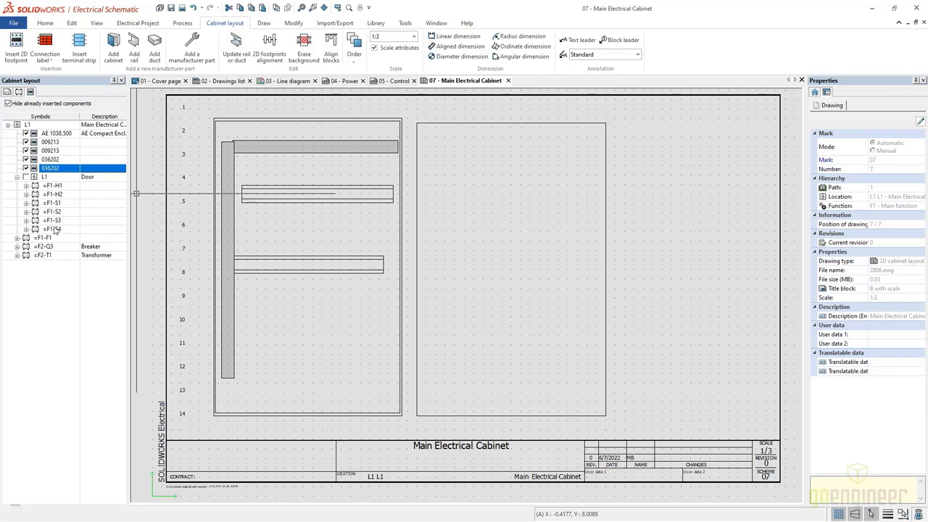
- Expand door components H1, H2 and S1–S4 in the Cabinet layout tree
{"action": "left_click", "coordinate": [26, 186]}
{"action": "left_click", "coordinate": [26, 203]}
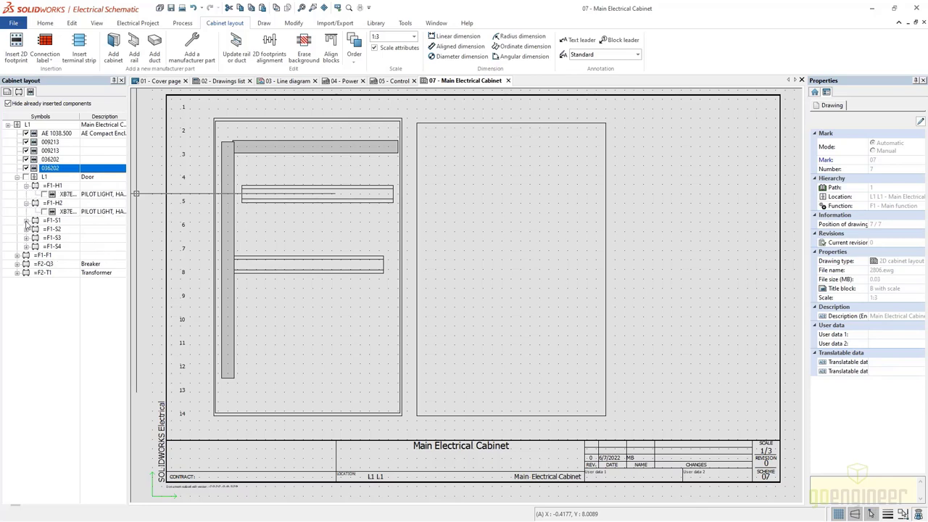
{"action": "left_click", "coordinate": [26, 220]}
{"action": "left_click", "coordinate": [26, 238]}
{"action": "left_click", "coordinate": [26, 255]}
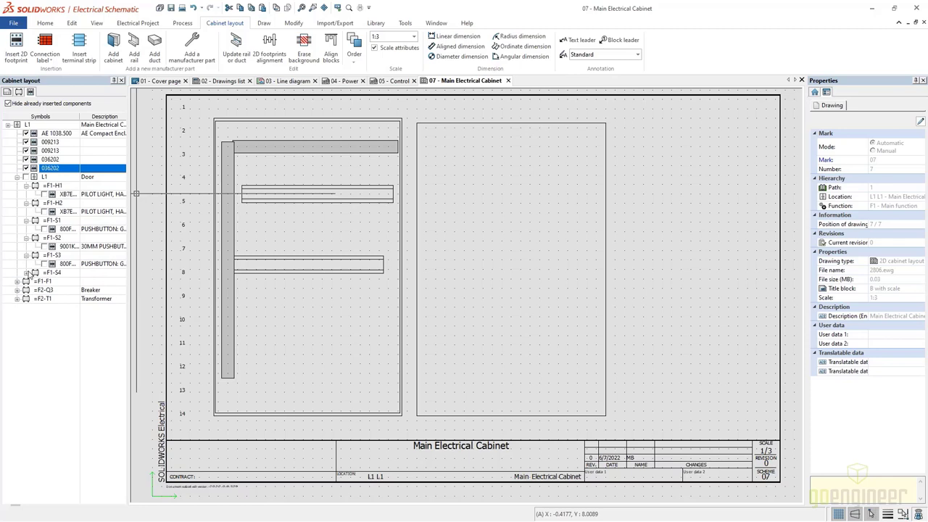
{"action": "left_click", "coordinate": [26, 273]}
- Insert pilot light H1 as a green indicator footprint on the door
{"action": "left_click", "coordinate": [69, 194]}
{"action": "right_click", "coordinate": [72, 193]}
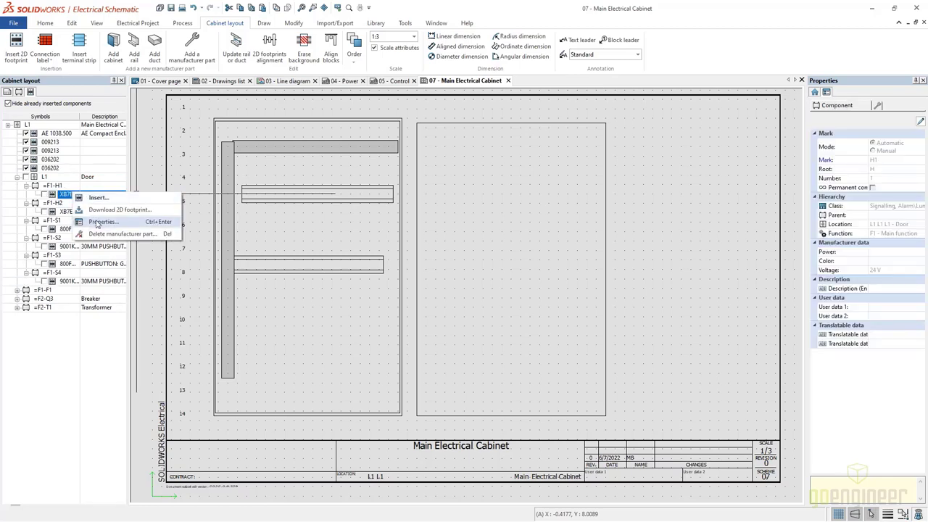
{"action": "left_click", "coordinate": [144, 204]}
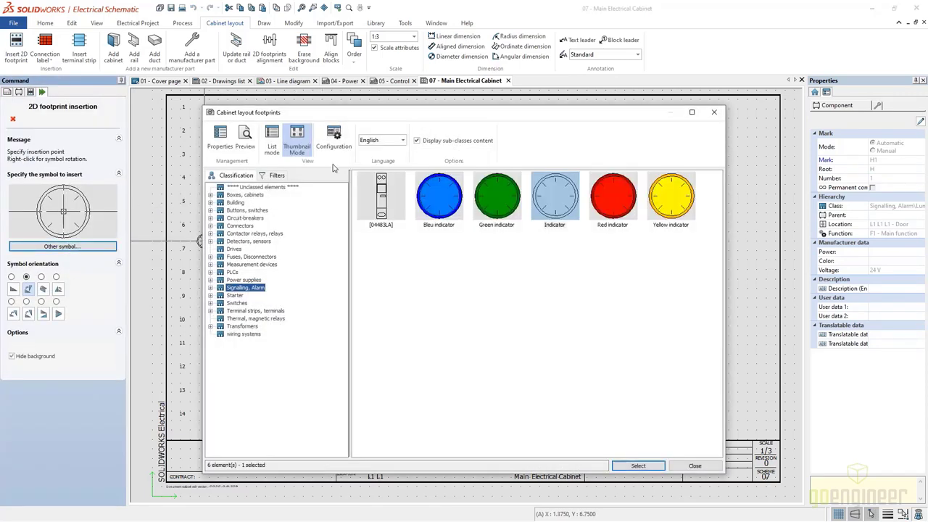
{"action": "left_click", "coordinate": [508, 208]}
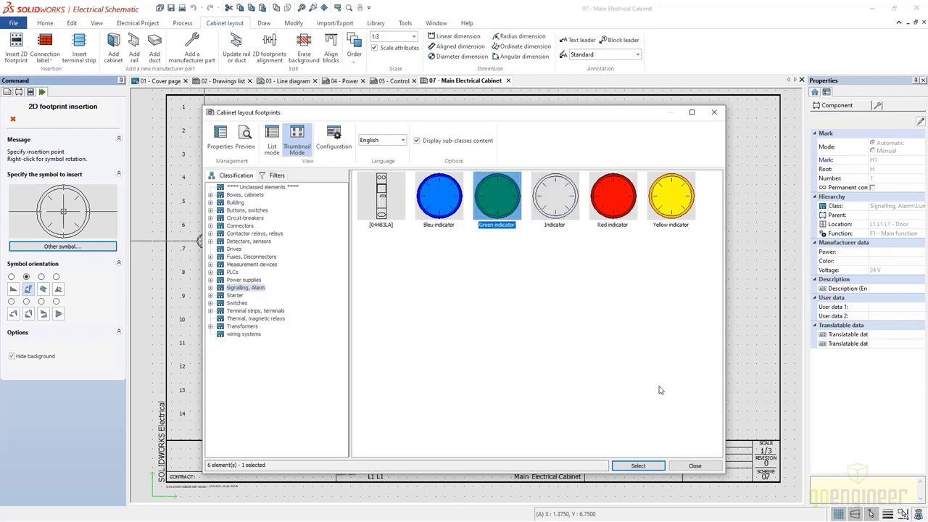
{"action": "left_click", "coordinate": [638, 466]}
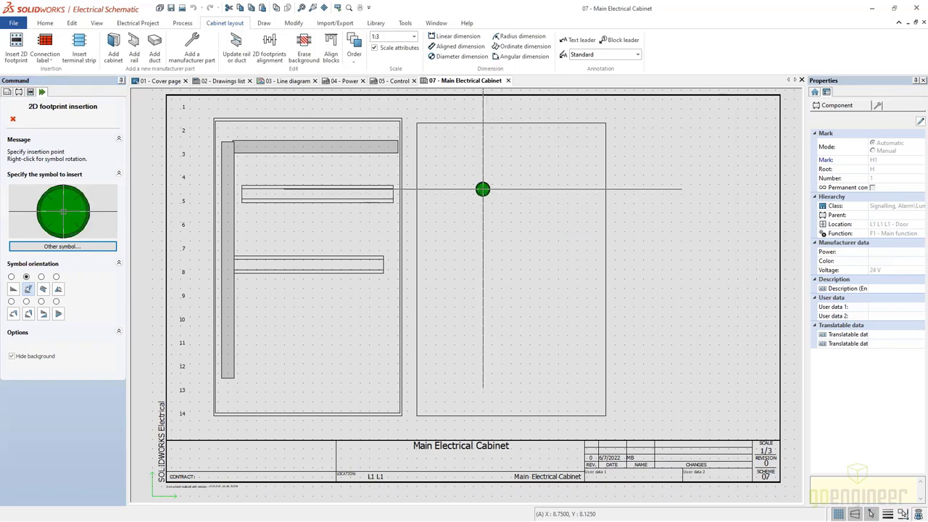
{"action": "left_click", "coordinate": [483, 189]}
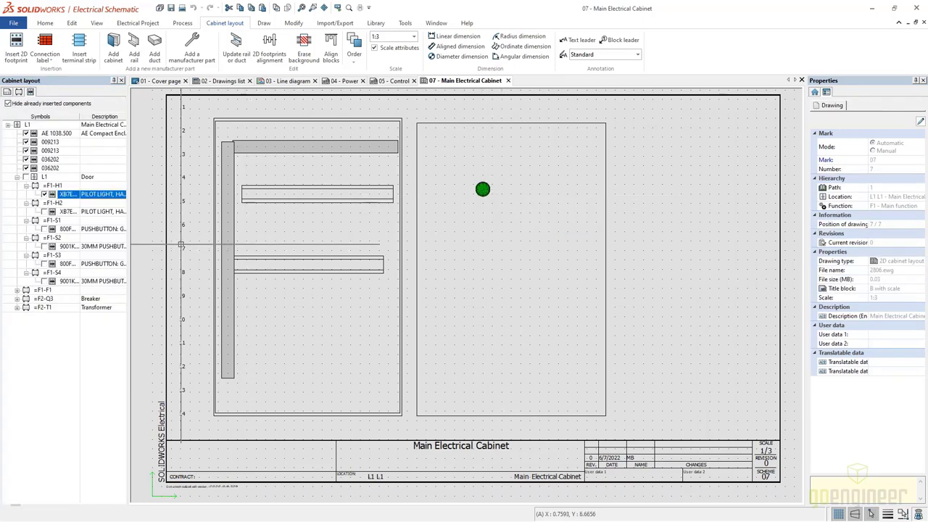
- Insert pilot light H2 as a red indicator footprint below the green one
{"action": "right_click", "coordinate": [66, 211]}
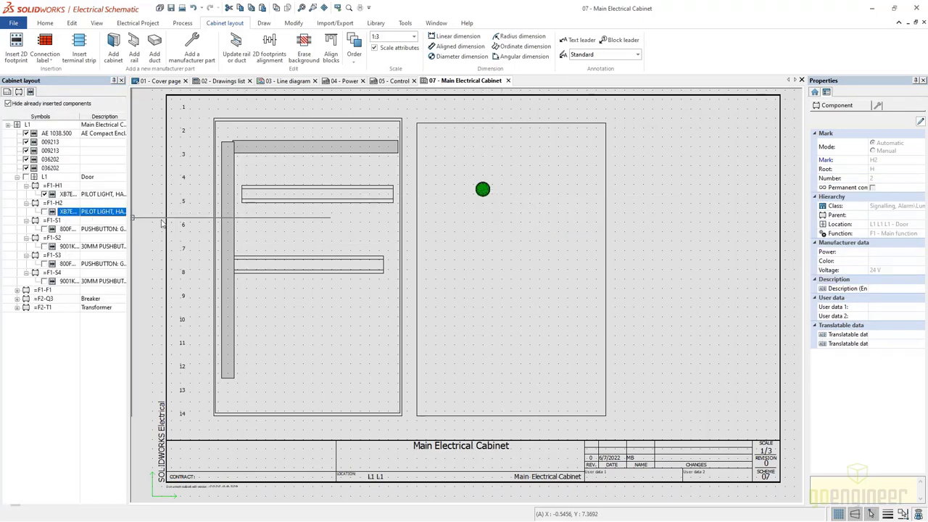
{"action": "left_click", "coordinate": [84, 217]}
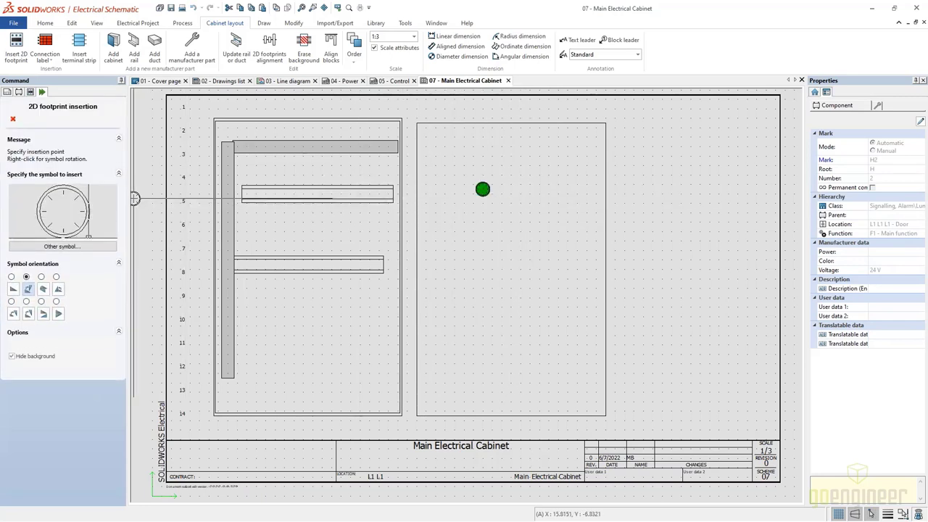
{"action": "left_click", "coordinate": [62, 246]}
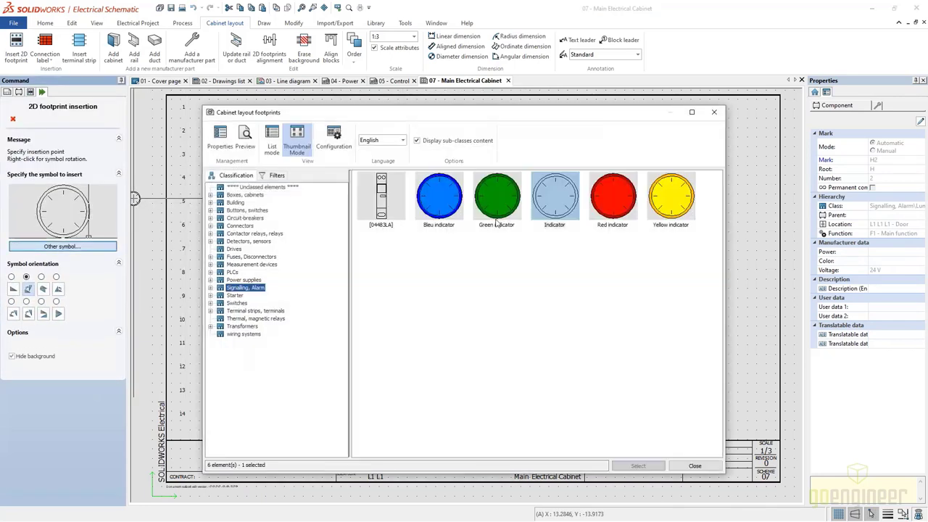
{"action": "left_click", "coordinate": [612, 195]}
{"action": "left_click", "coordinate": [638, 466]}
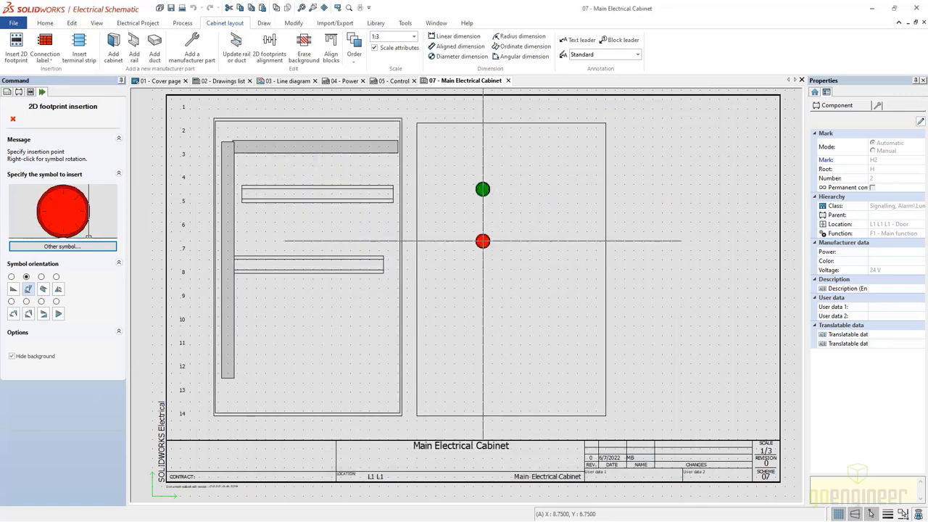
{"action": "left_click", "coordinate": [483, 241]}
- Insert pushbutton S1 as a green push button footprint right of the green pilot light
{"action": "left_click", "coordinate": [64, 229]}
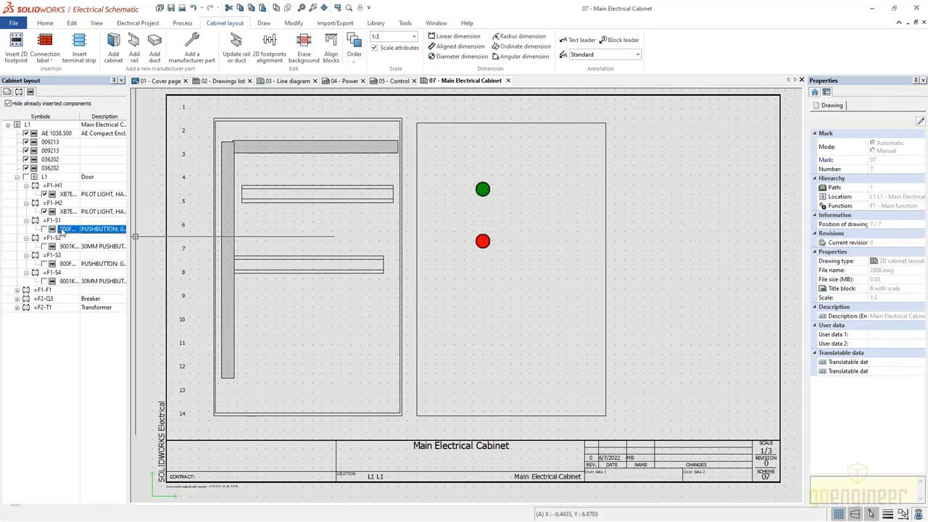
{"action": "right_click", "coordinate": [63, 229]}
{"action": "left_click", "coordinate": [87, 232]}
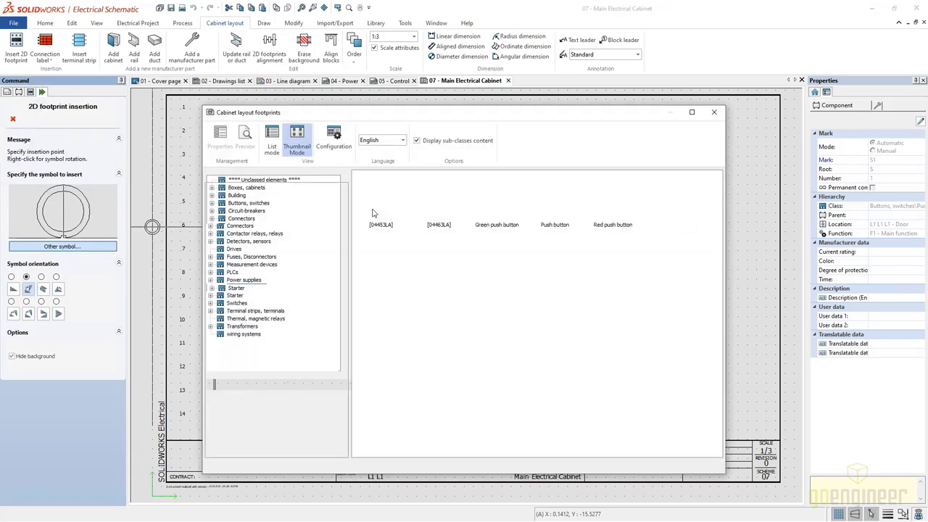
{"action": "left_click", "coordinate": [615, 204]}
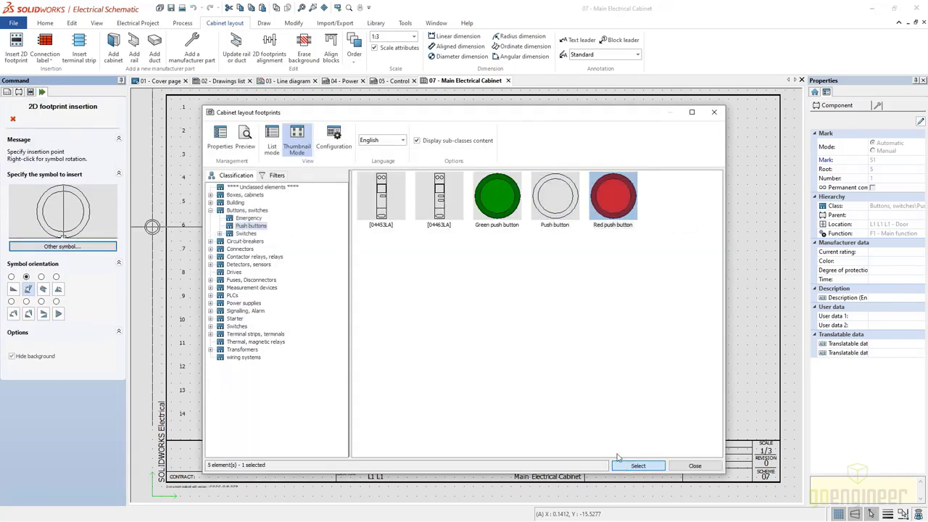
{"action": "left_click", "coordinate": [638, 465]}
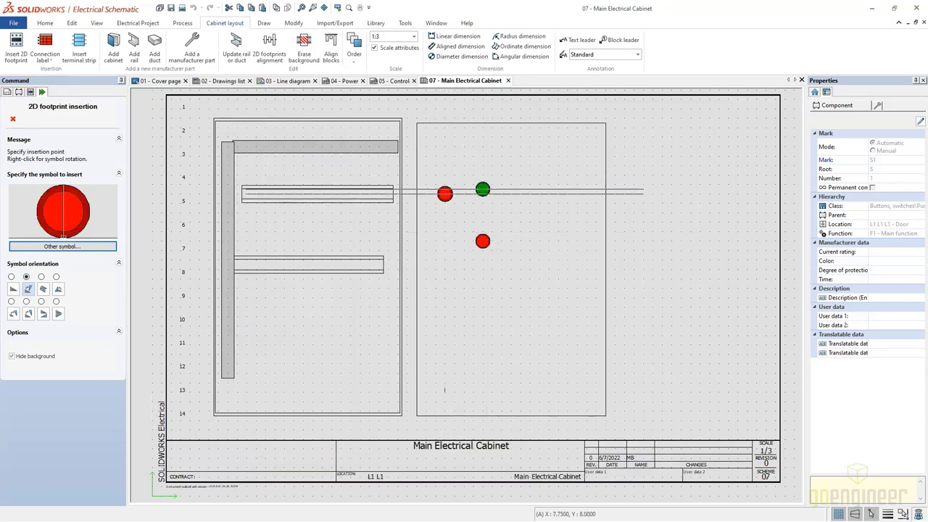
{"action": "left_click", "coordinate": [62, 245]}
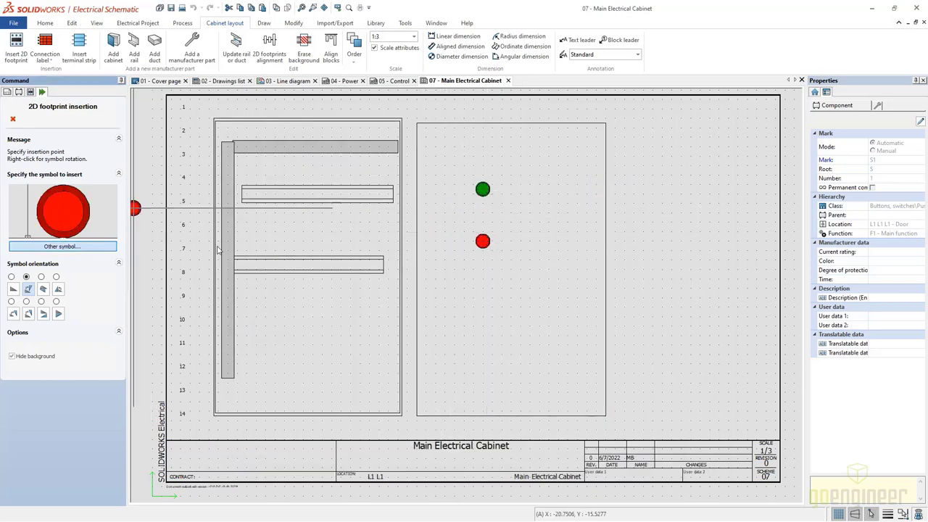
{"action": "left_click", "coordinate": [496, 196]}
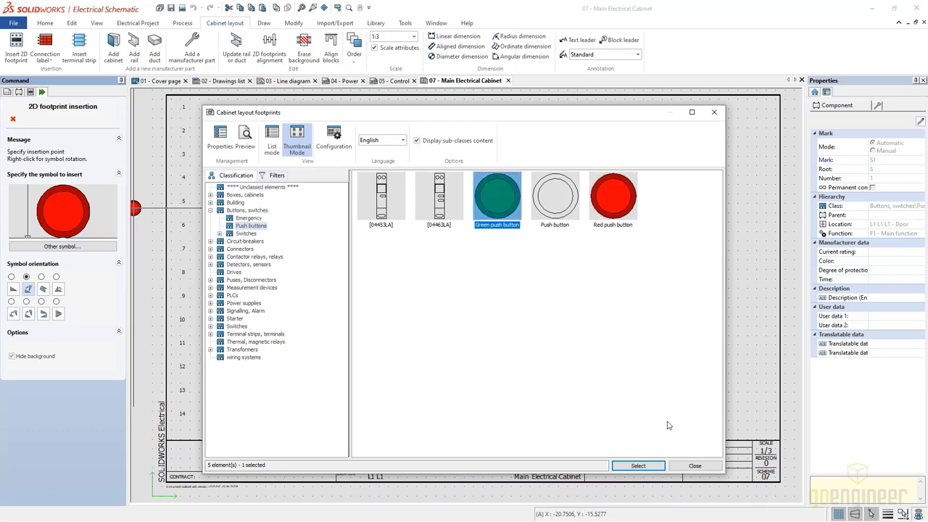
{"action": "left_click", "coordinate": [638, 466]}
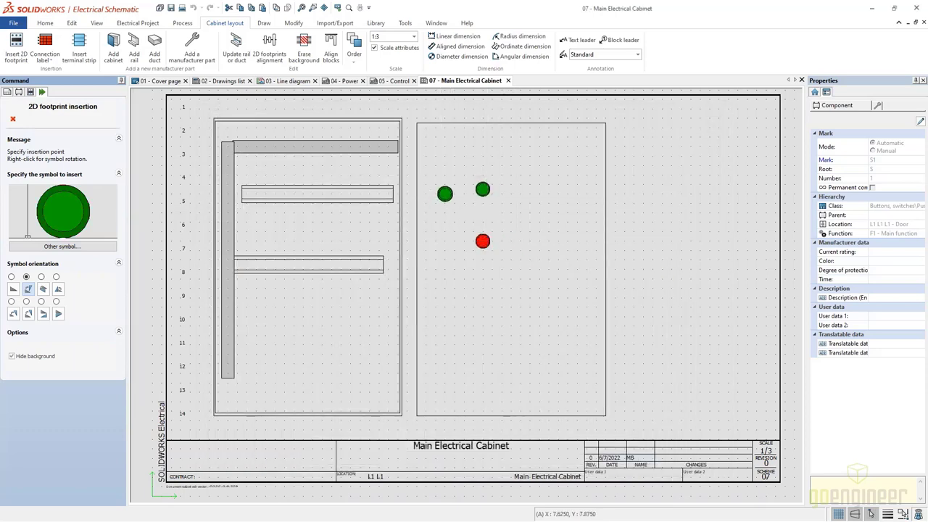
{"action": "left_click", "coordinate": [563, 190]}
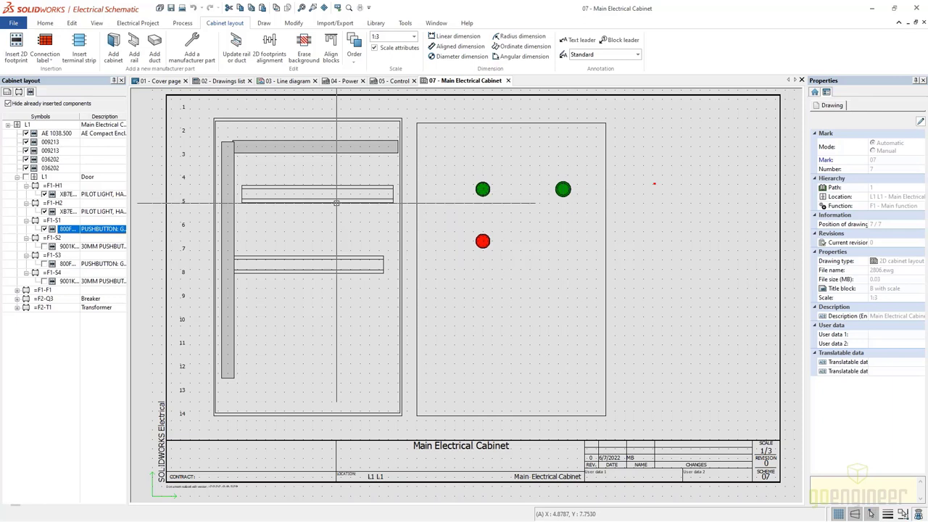
- Select the S2 pushbutton's actions, then dismiss them and clear the selection
{"action": "left_click", "coordinate": [68, 246]}
{"action": "right_click", "coordinate": [68, 246]}
{"action": "left_click", "coordinate": [46, 371]}
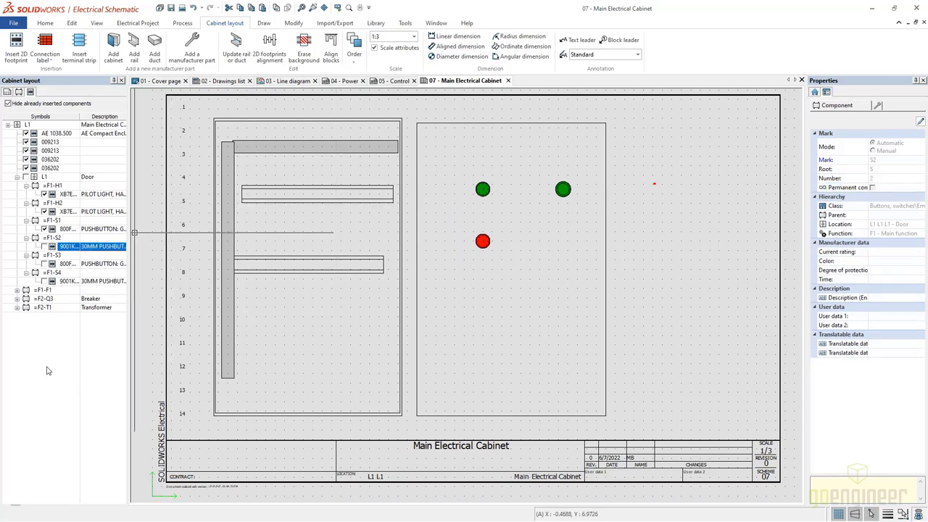
{"action": "left_click", "coordinate": [47, 372]}
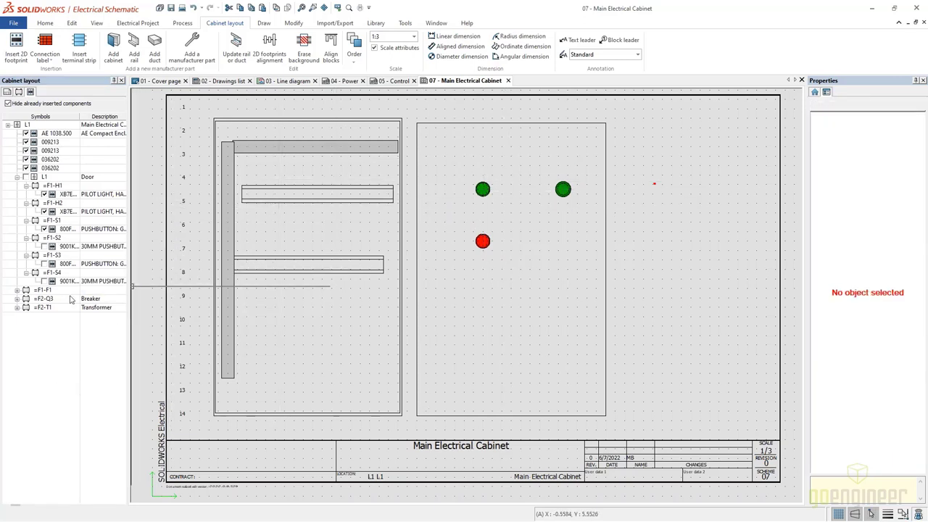
- Insert breaker Q3 horizontally on the upper rail
{"action": "left_click", "coordinate": [38, 299]}
{"action": "right_click", "coordinate": [37, 300]}
{"action": "left_click", "coordinate": [58, 312]}
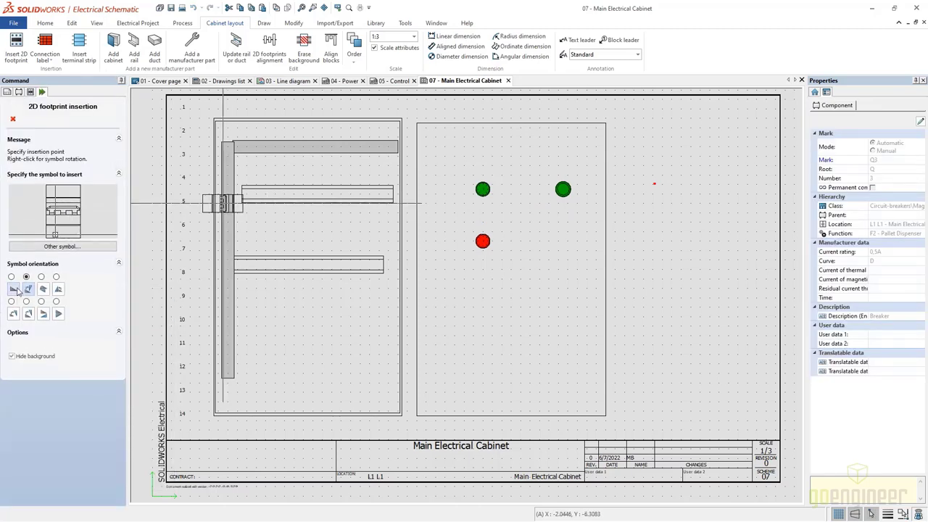
{"action": "left_click", "coordinate": [14, 289]}
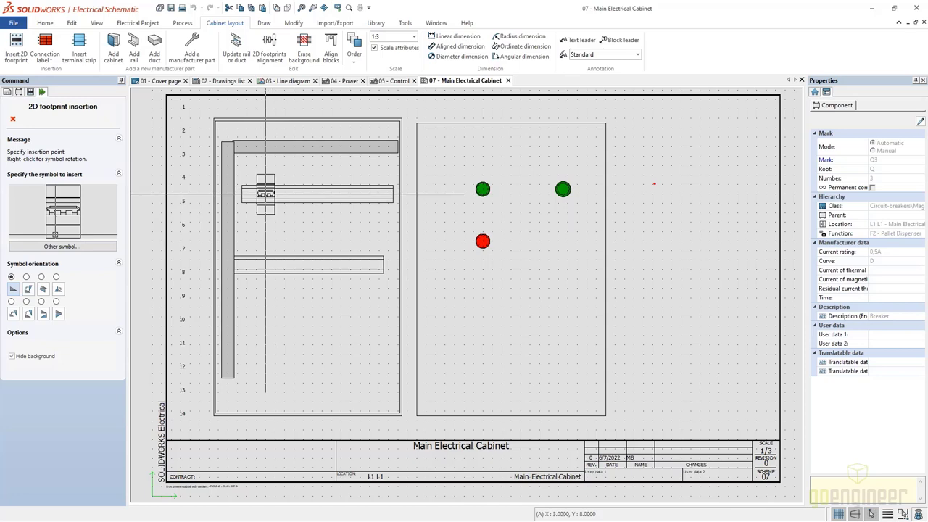
{"action": "left_click", "coordinate": [266, 194]}
- Insert transformer T1 on the upper rail to the right of Q3
{"action": "left_click", "coordinate": [55, 308]}
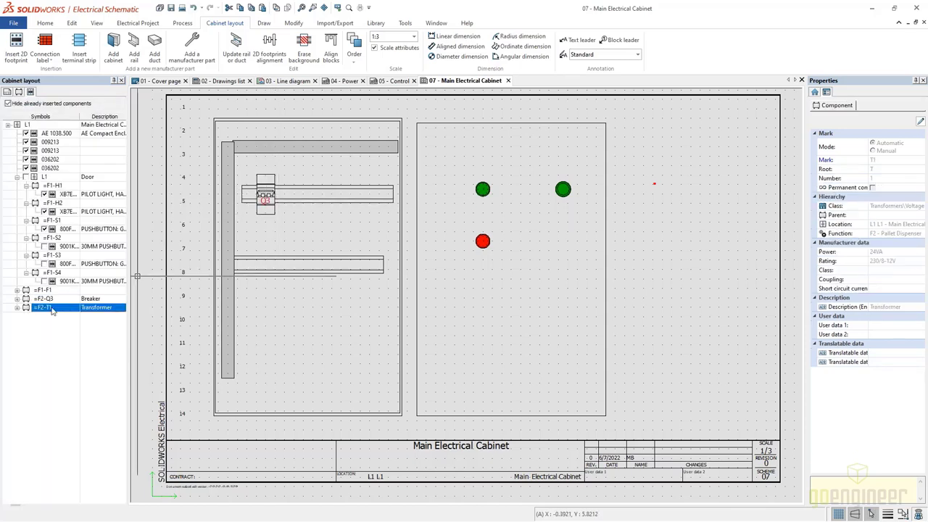
{"action": "right_click", "coordinate": [55, 308]}
{"action": "left_click", "coordinate": [78, 314]}
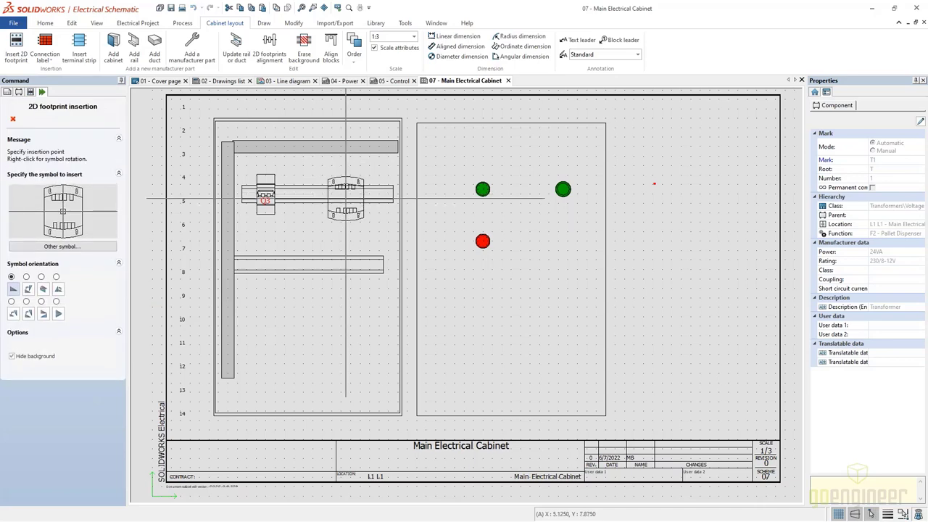
{"action": "left_click", "coordinate": [346, 194]}
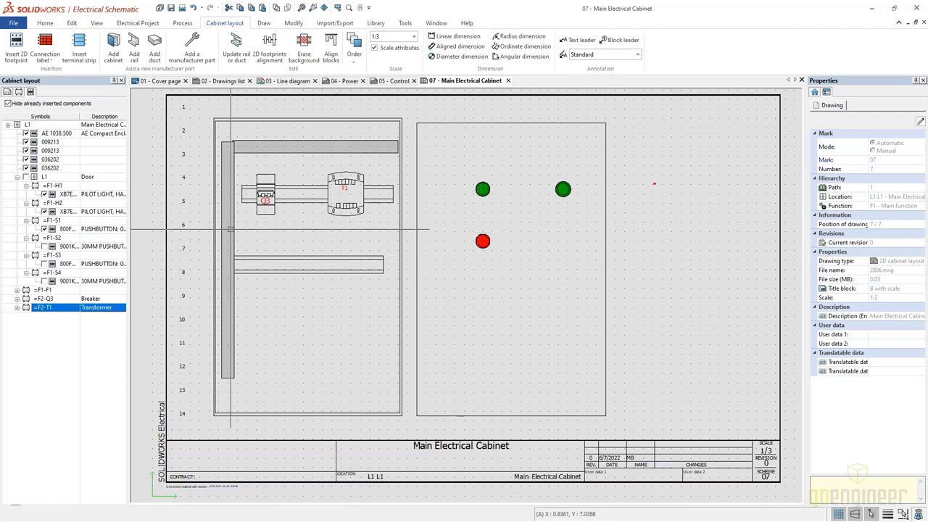
- Add a 6.38 linear dimension between the two green pilot lights H1 and S1
{"action": "left_click", "coordinate": [454, 35]}
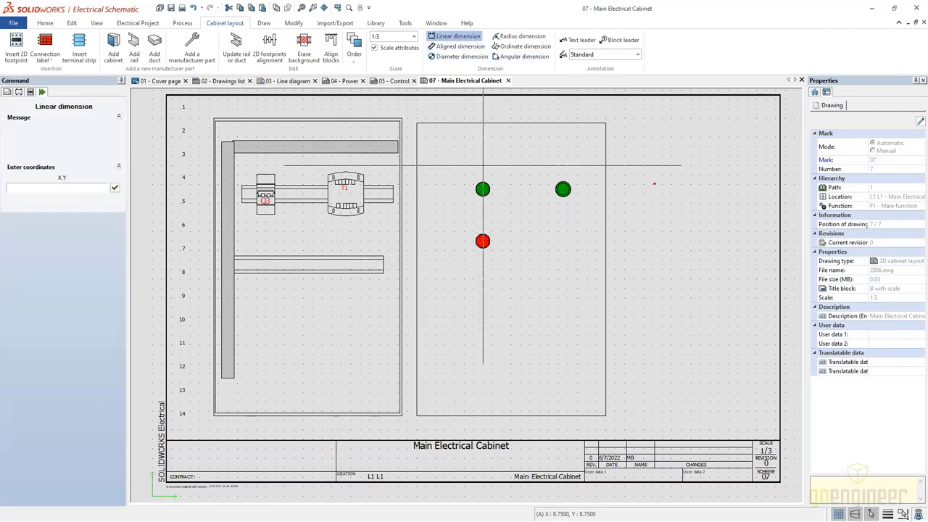
{"action": "left_click", "coordinate": [482, 181]}
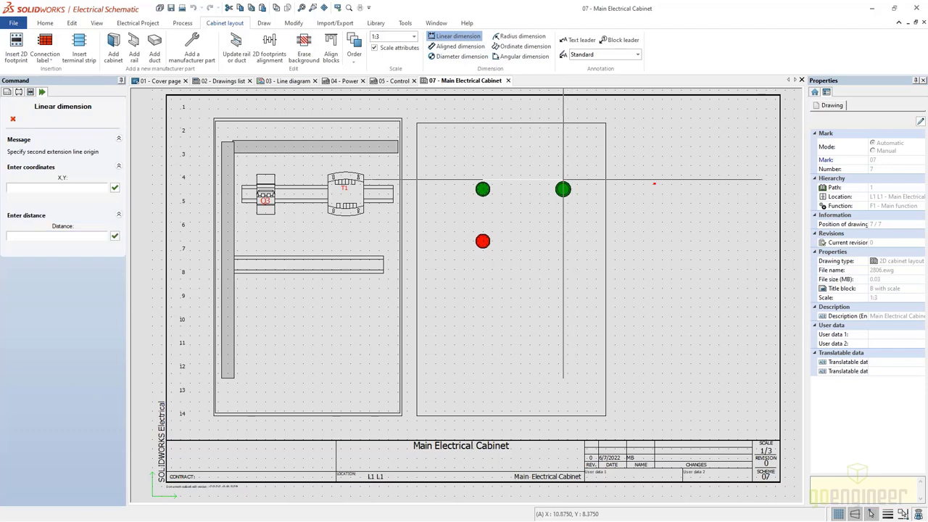
{"action": "left_click", "coordinate": [563, 182]}
{"action": "left_click", "coordinate": [523, 137]}
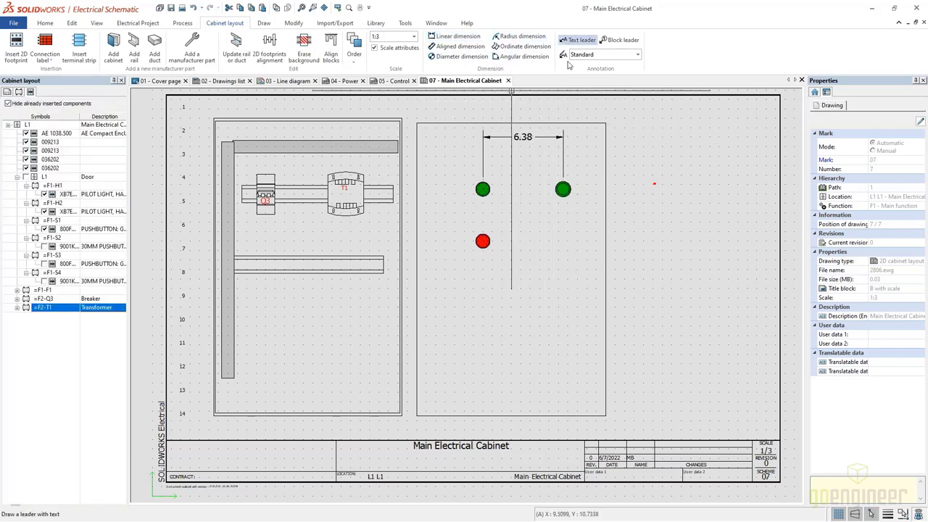
- Add a text leader note 'ABC' pointing at the right green light S1
{"action": "left_click", "coordinate": [578, 40]}
{"action": "left_click", "coordinate": [581, 183]}
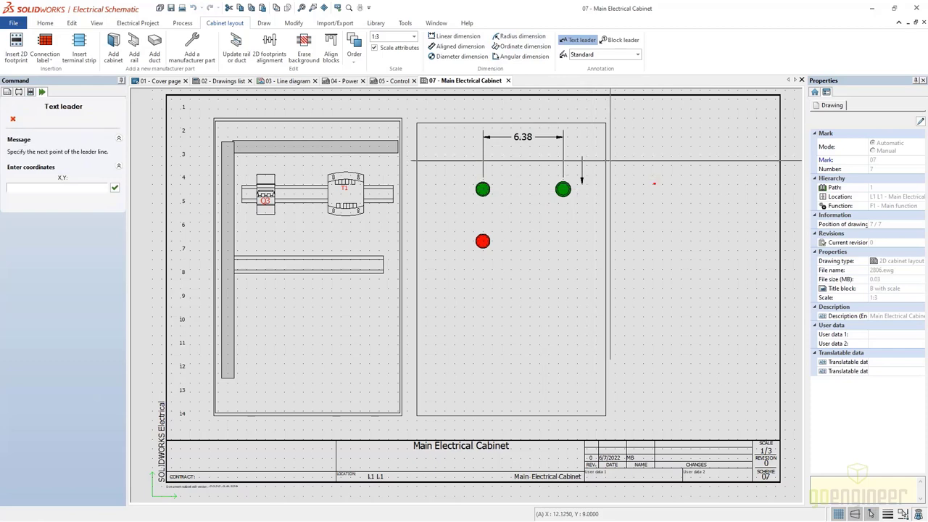
{"action": "left_click", "coordinate": [651, 159]}
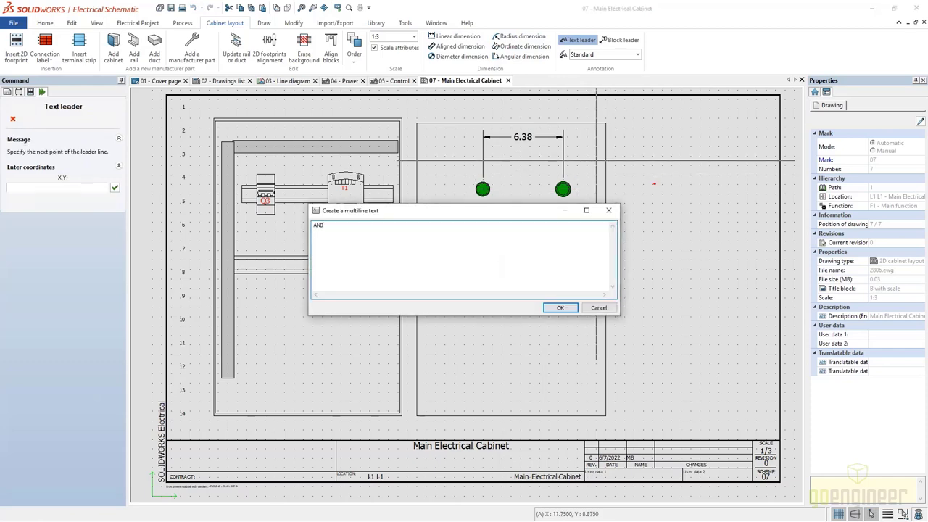
{"action": "type", "text": "ABC"}
{"action": "left_click", "coordinate": [561, 307]}
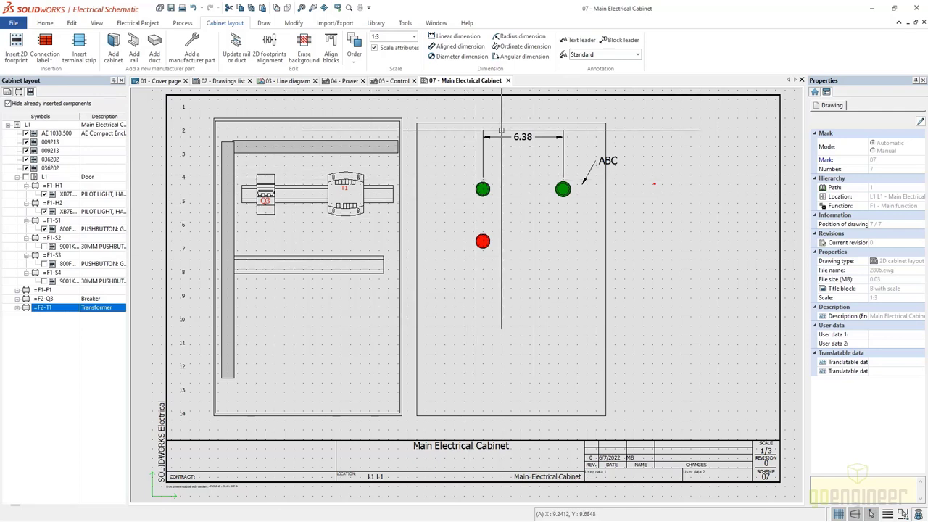
{"action": "scroll", "coordinate": [394, 209], "scroll_direction": "down", "scroll_amount": 1}
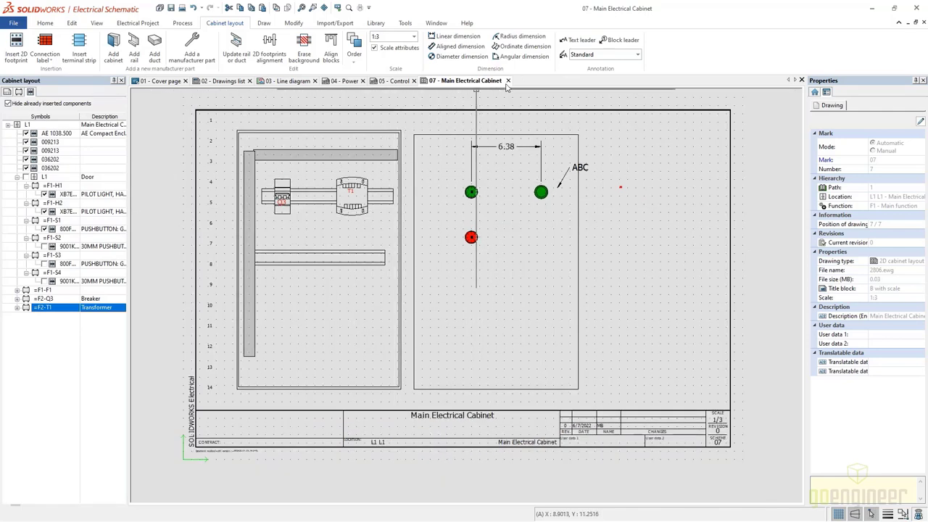
- Open Reports management, enlarge it, and preview the wire list, cable list and drawings list reports
{"action": "left_click", "coordinate": [141, 24]}
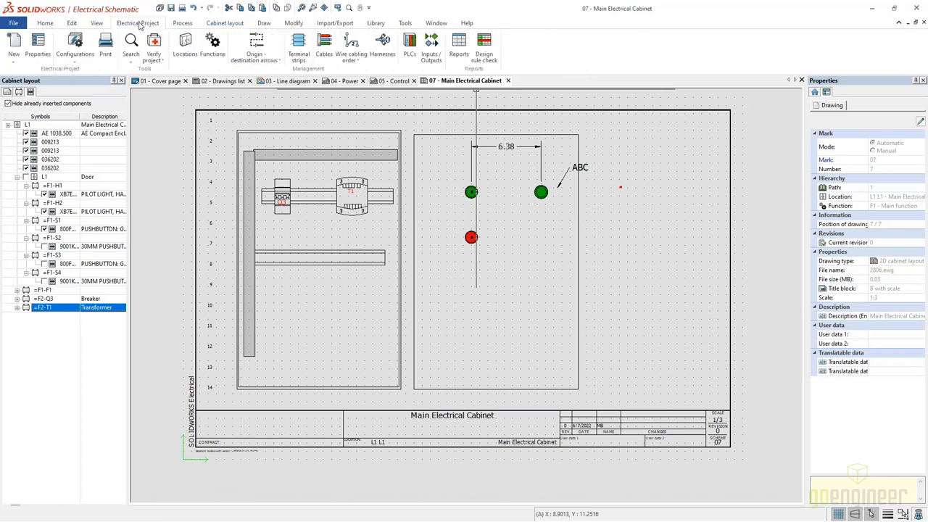
{"action": "left_click", "coordinate": [457, 56]}
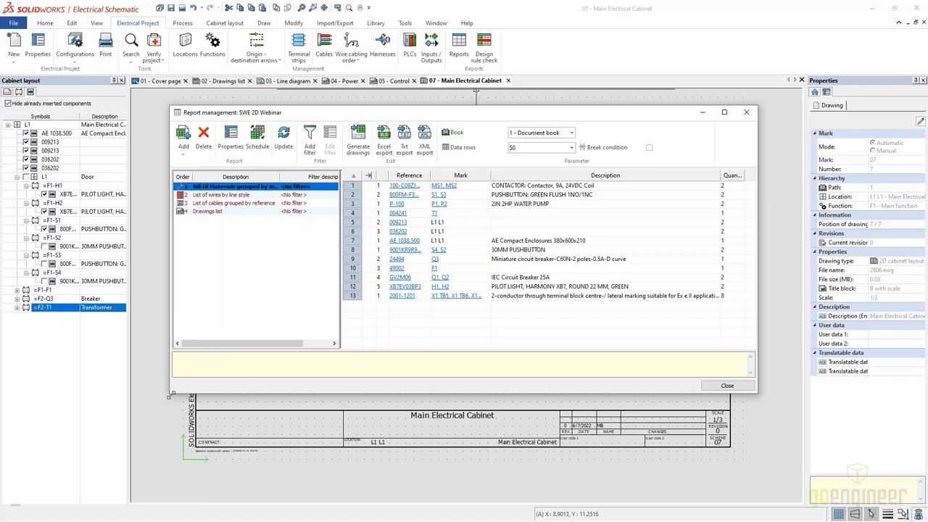
{"action": "left_click_drag", "start_coordinate": [170, 395], "coordinate": [71, 421]}
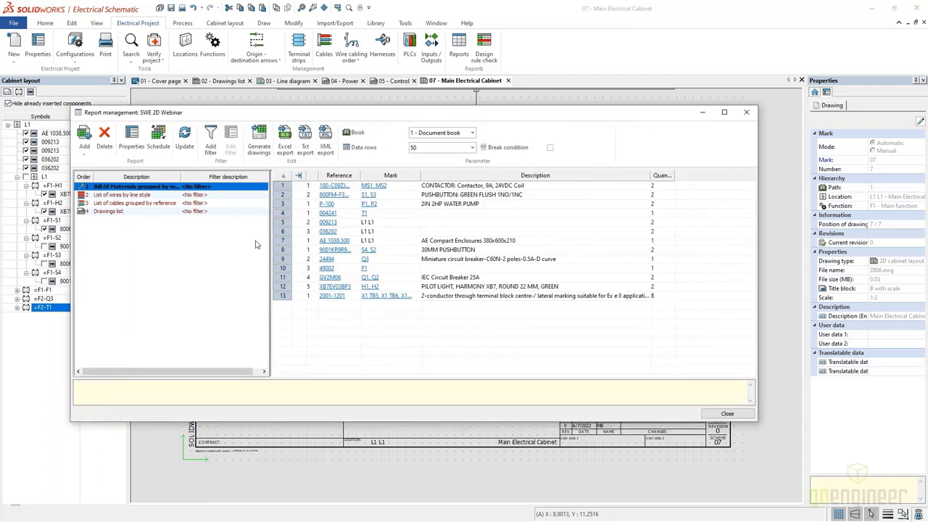
{"action": "left_click", "coordinate": [120, 195]}
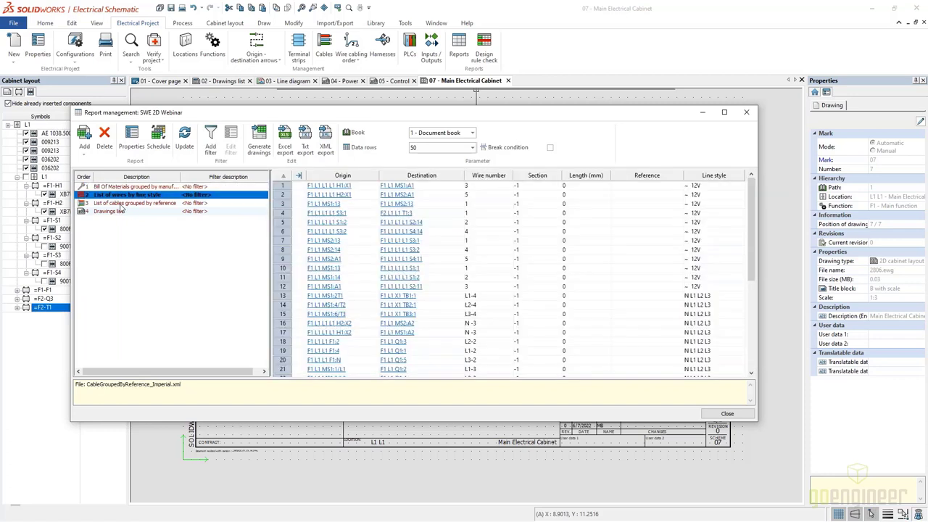
{"action": "left_click", "coordinate": [119, 204]}
{"action": "left_click", "coordinate": [120, 212]}
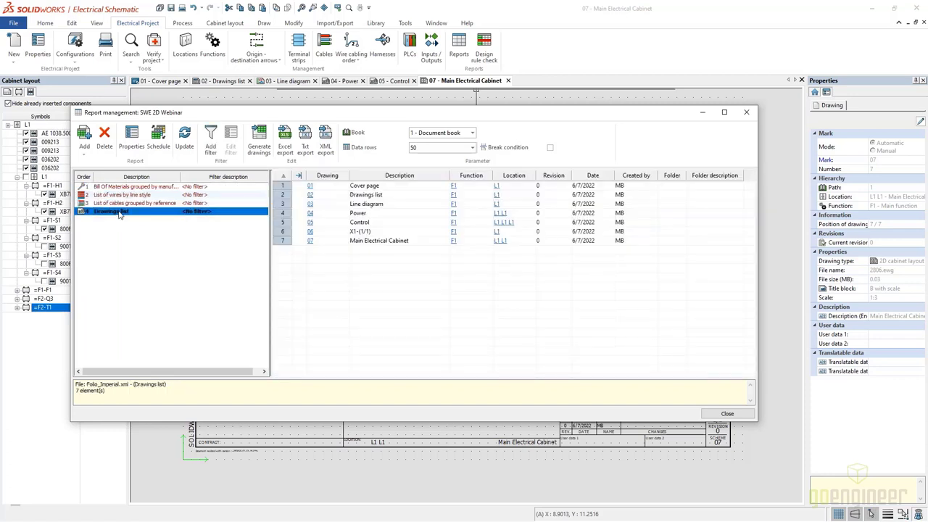
{"action": "left_click", "coordinate": [258, 147]}
- Generate drawings for the bill of materials, wire, cable and drawings list reports, then close the summary
{"action": "left_click", "coordinate": [257, 147]}
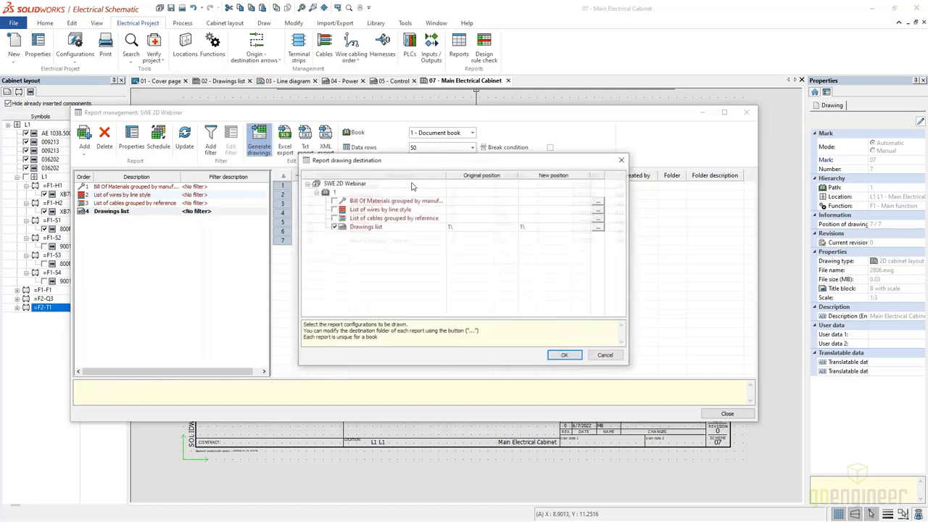
{"action": "left_click", "coordinate": [335, 201]}
{"action": "left_click", "coordinate": [334, 210]}
{"action": "left_click", "coordinate": [333, 219]}
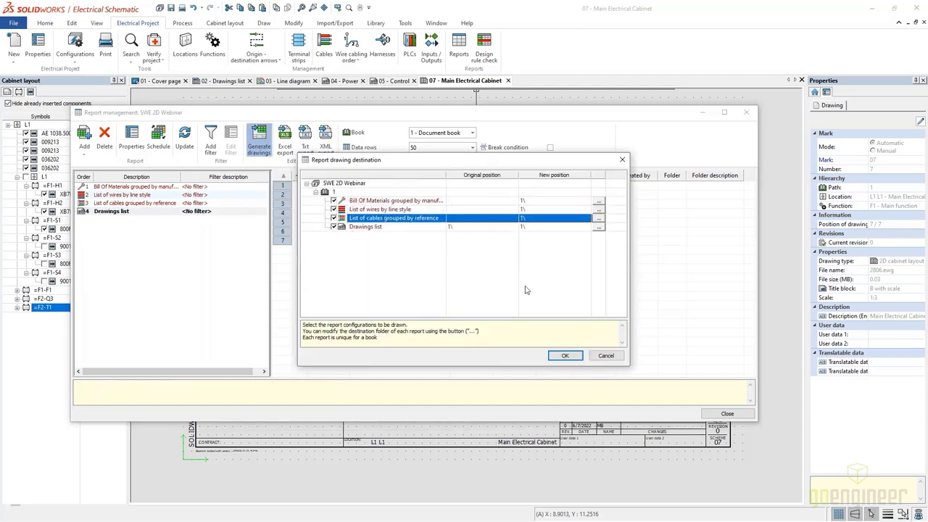
{"action": "left_click", "coordinate": [565, 356]}
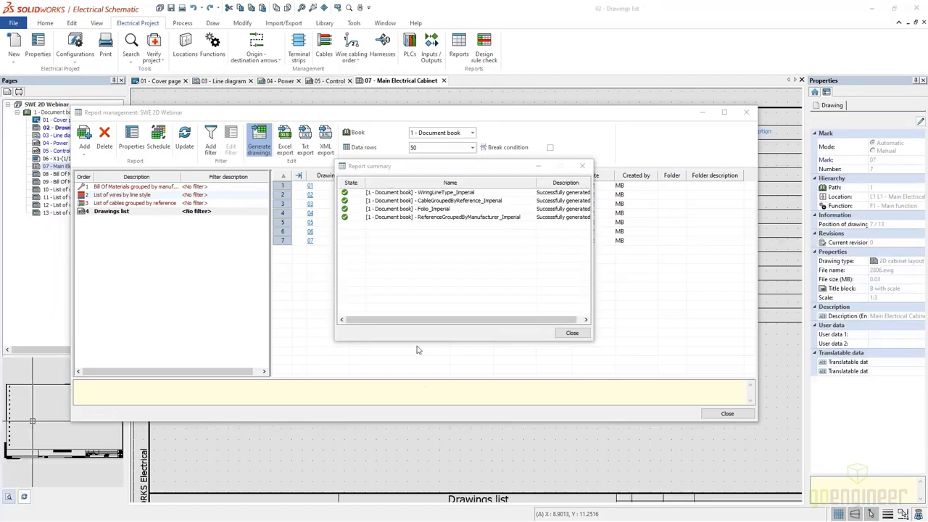
{"action": "left_click", "coordinate": [577, 333]}
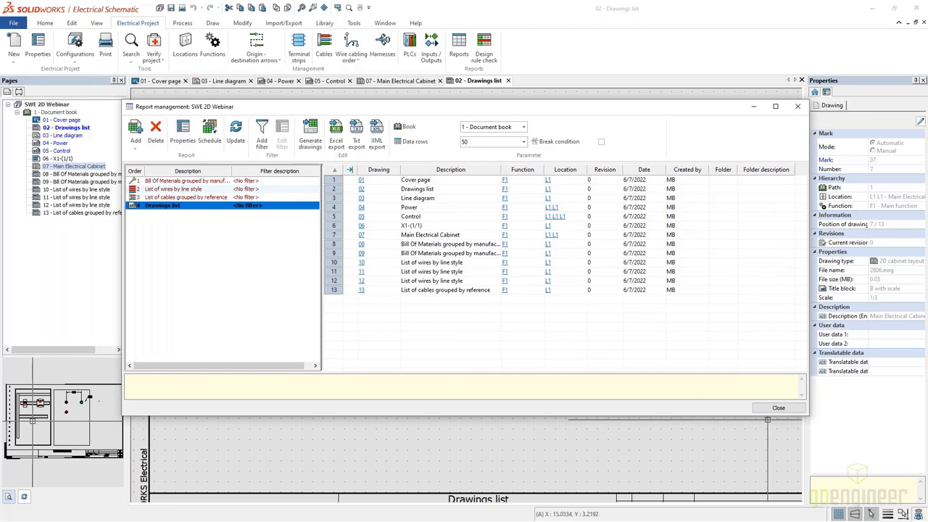
- Close Report management and create a new document book folder named Reports
{"action": "left_click", "coordinate": [778, 407]}
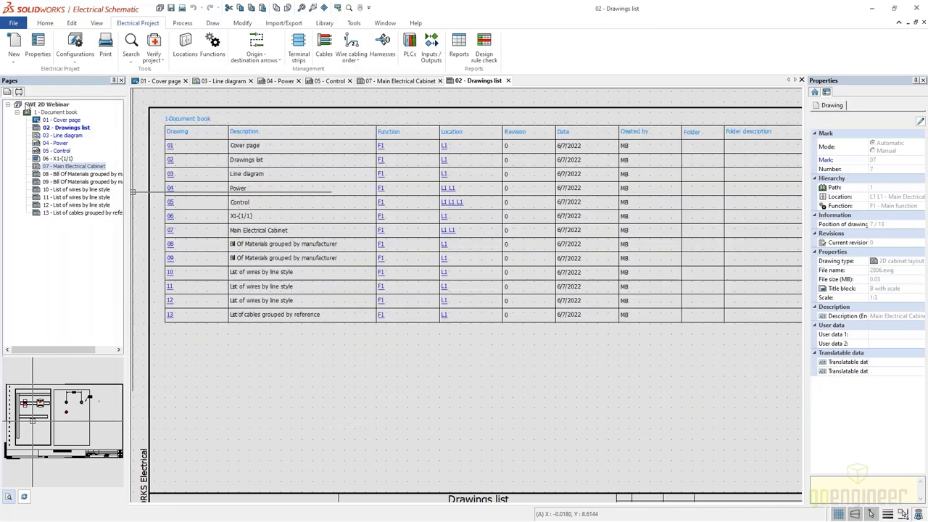
{"action": "right_click", "coordinate": [68, 113]}
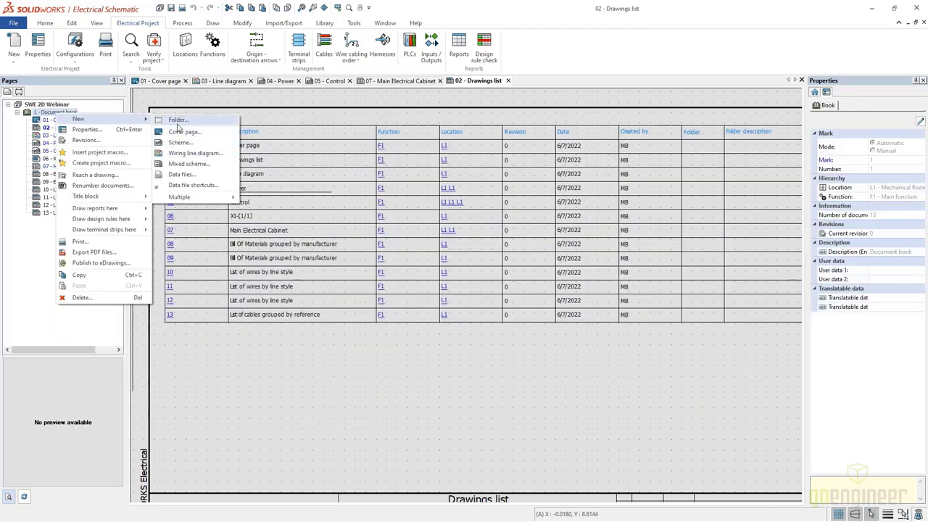
{"action": "left_click", "coordinate": [2, 237]}
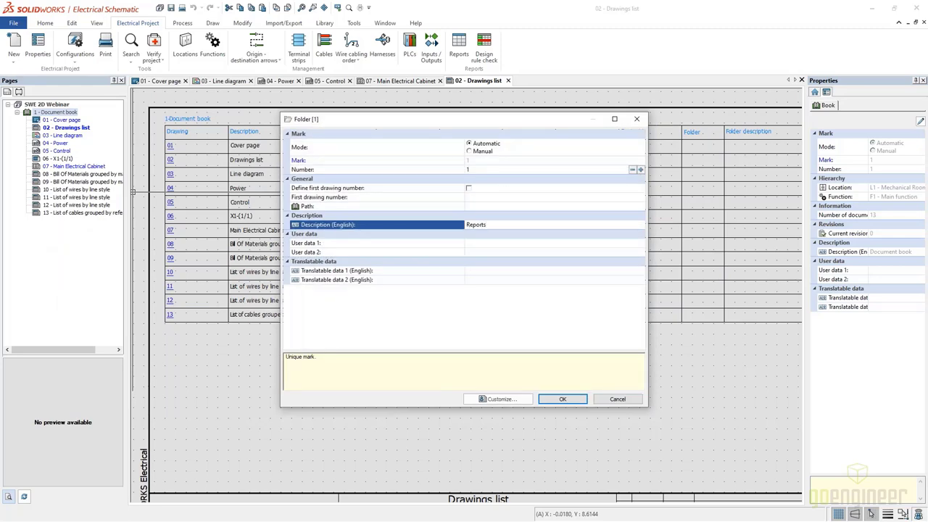
{"action": "left_click", "coordinate": [563, 398]}
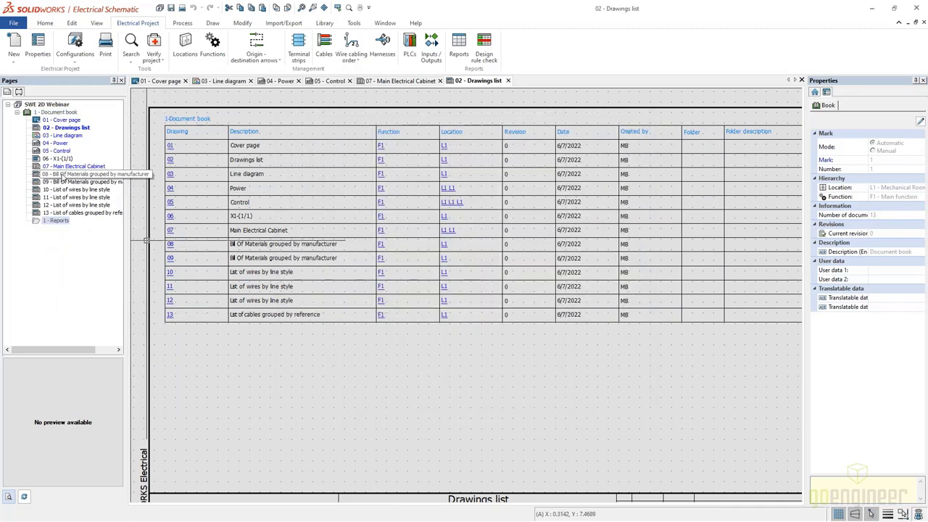
- Move report drawings 08 through 13 into the Reports folder
{"action": "left_click", "coordinate": [63, 175]}
{"action": "left_click", "coordinate": [73, 212], "text": "shift"}
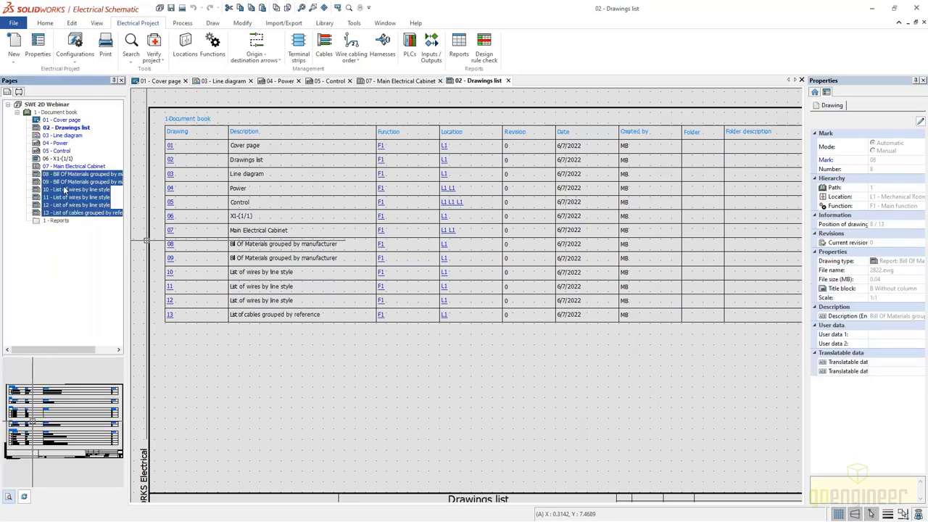
{"action": "left_click_drag", "start_coordinate": [55, 220], "coordinate": [55, 220]}
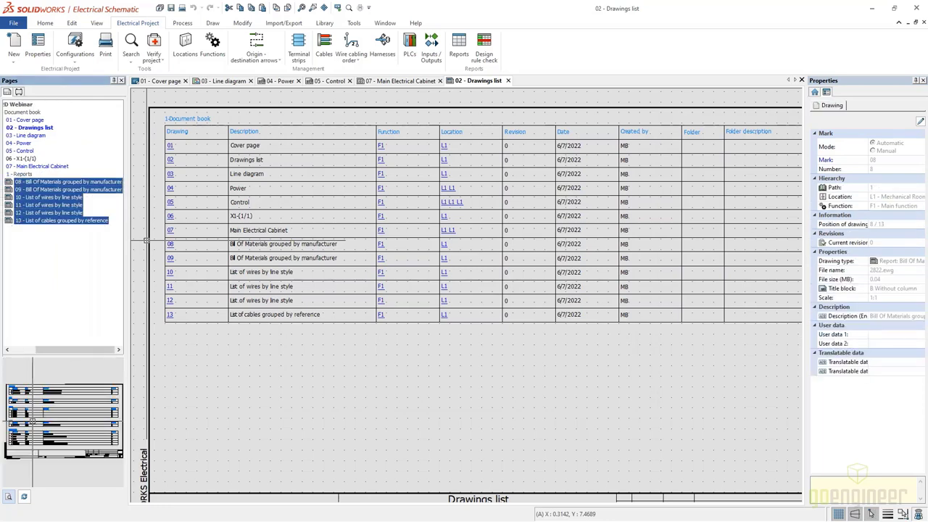
{"action": "left_click", "coordinate": [37, 258]}
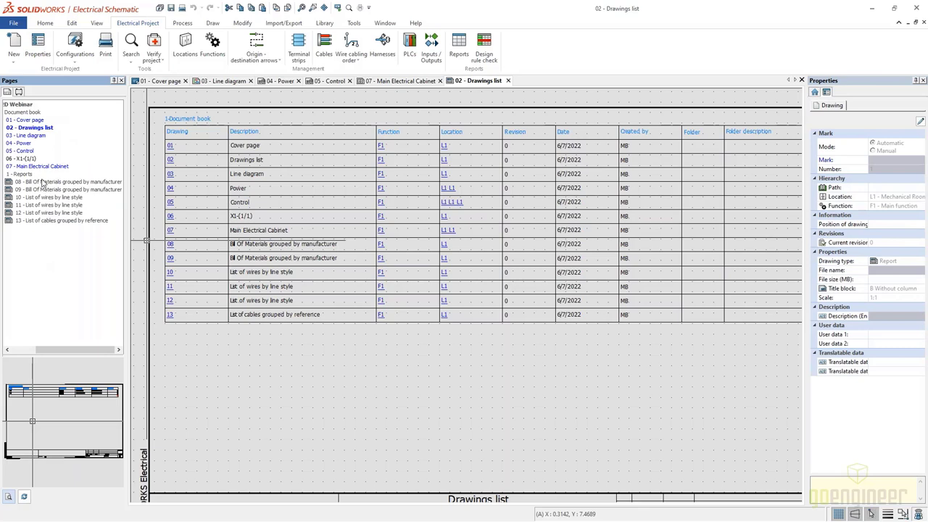
{"action": "middle_click_drag", "start_coordinate": [265, 227], "coordinate": [316, 230]}
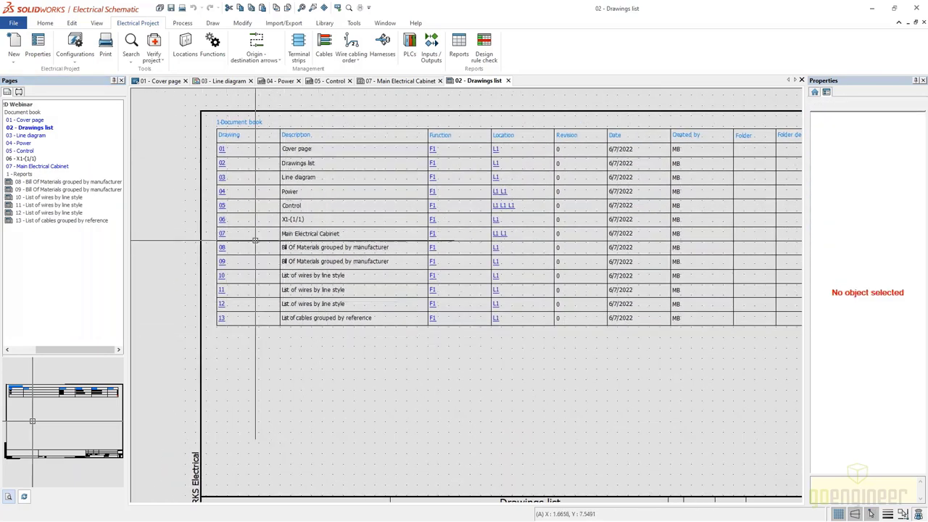
- Open the List of wires by line style and List of cables grouped by reference sheets
{"action": "double_click", "coordinate": [34, 198]}
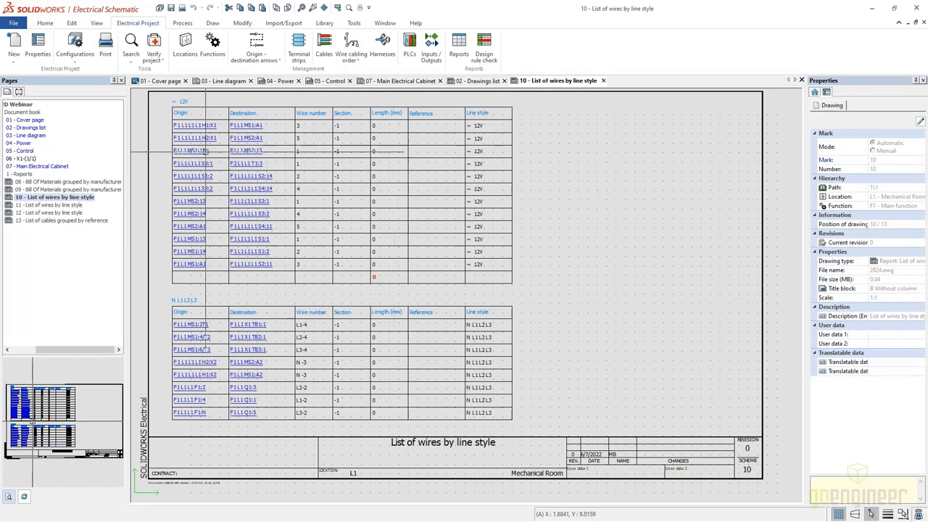
{"action": "left_click", "coordinate": [39, 221]}
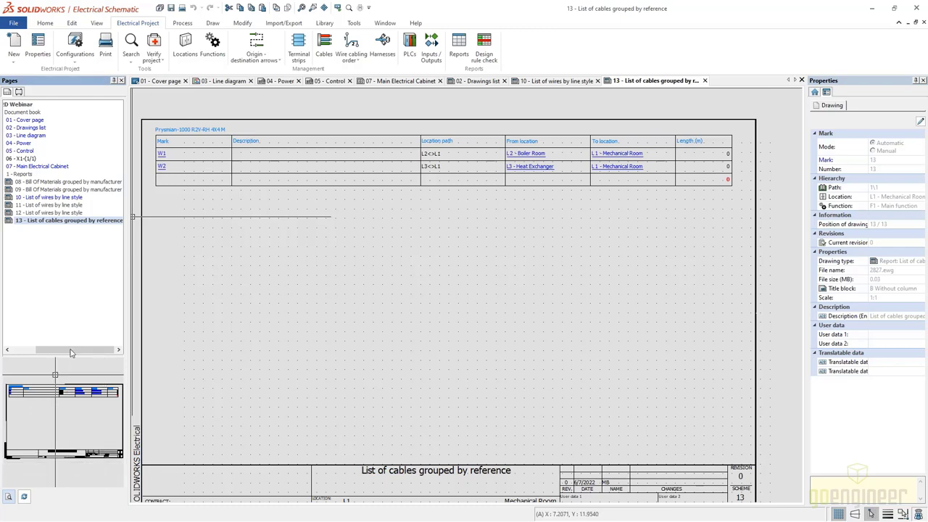
{"action": "left_click_drag", "start_coordinate": [71, 353], "coordinate": [46, 354]}
- Create a 'Reference Documentation' folder and move it to the project root beside the document book
{"action": "right_click", "coordinate": [56, 114]}
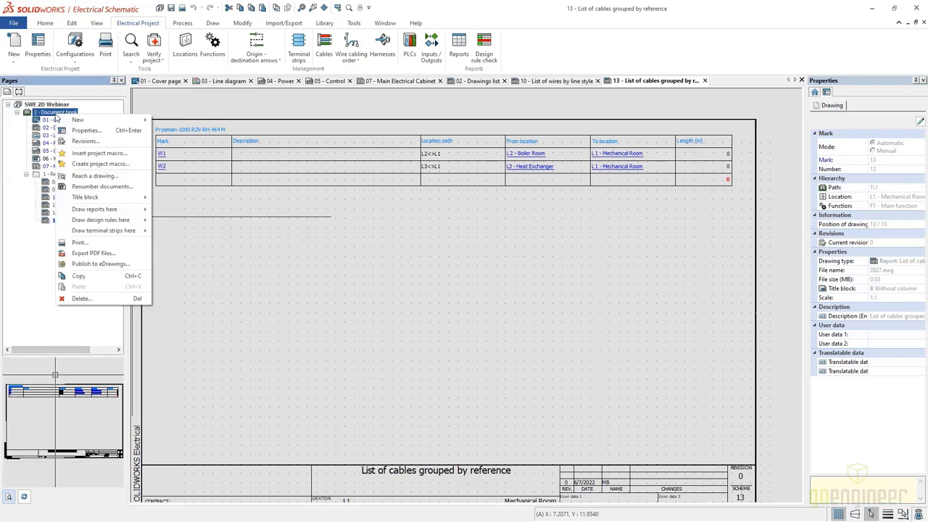
{"action": "mouse_move", "coordinate": [77, 120]}
{"action": "left_click", "coordinate": [169, 120]}
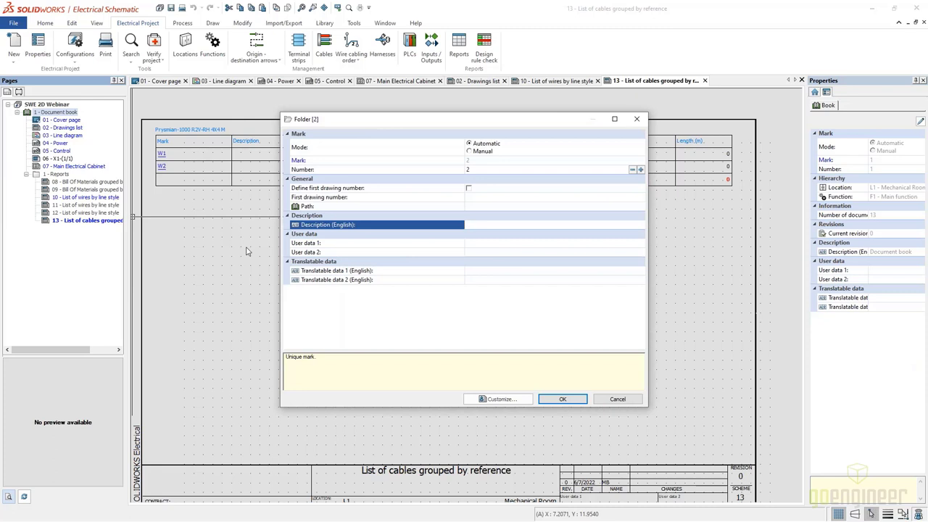
{"action": "type", "text": "Reference Documentation"}
{"action": "left_click", "coordinate": [563, 399]}
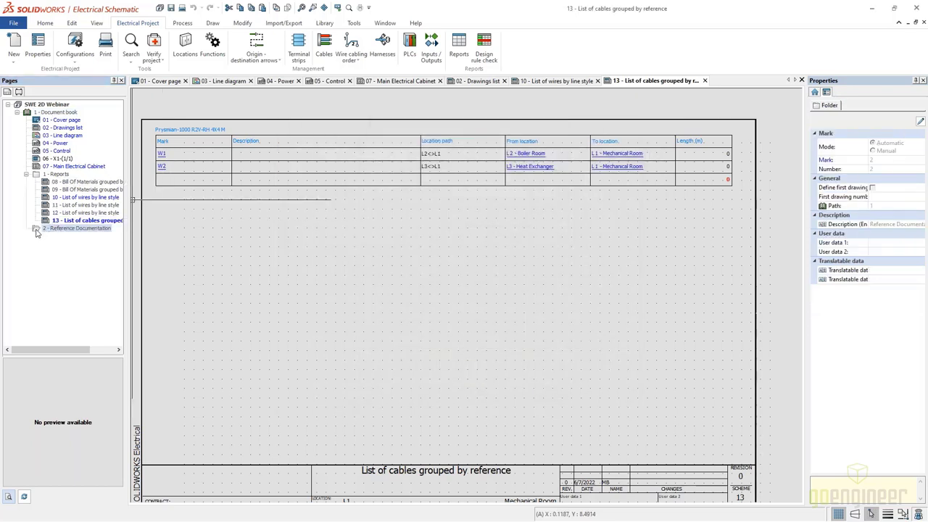
{"action": "left_click_drag", "start_coordinate": [40, 231], "coordinate": [29, 118]}
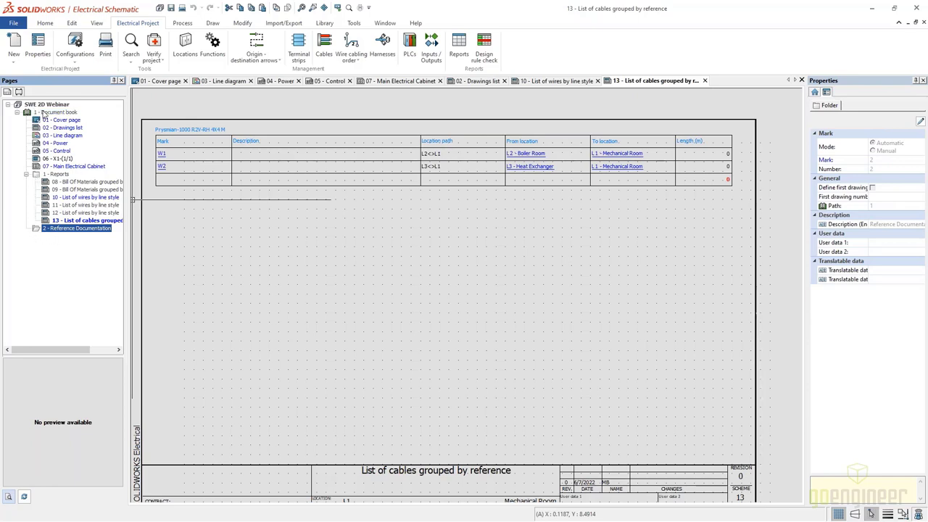
- Attach 100-C09ZJ400.pdf and GV2ME06.pdf from Desktop\Webinar Documents as data files in Reference Documentation
{"action": "right_click", "coordinate": [67, 232]}
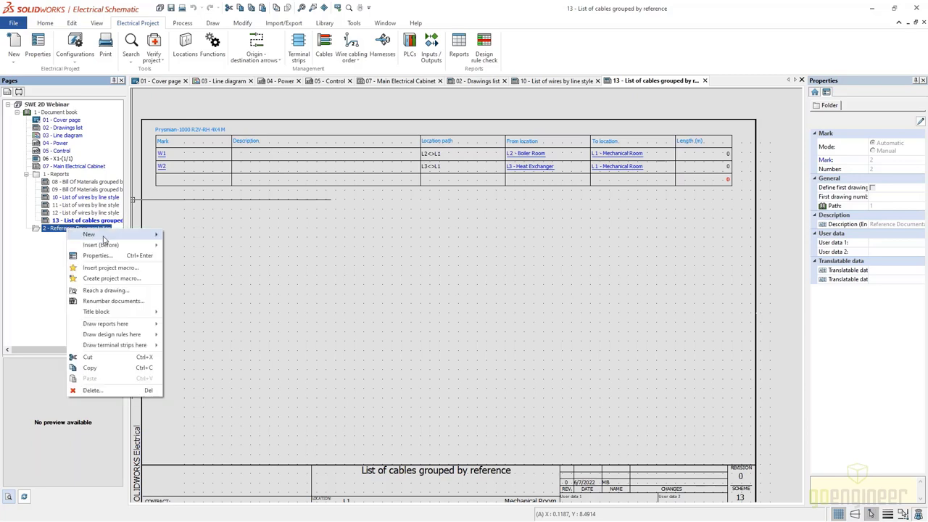
{"action": "mouse_move", "coordinate": [107, 236]}
{"action": "left_click", "coordinate": [194, 290]}
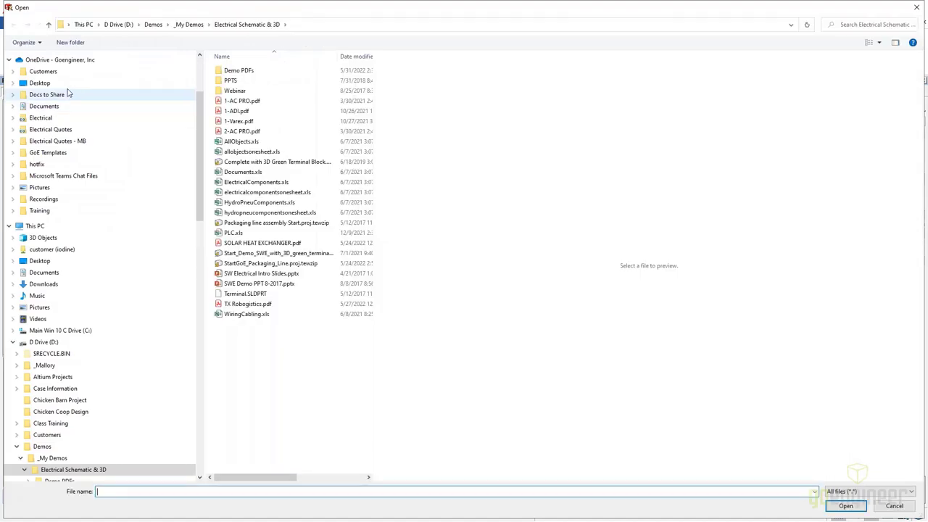
{"action": "left_click", "coordinate": [116, 83]}
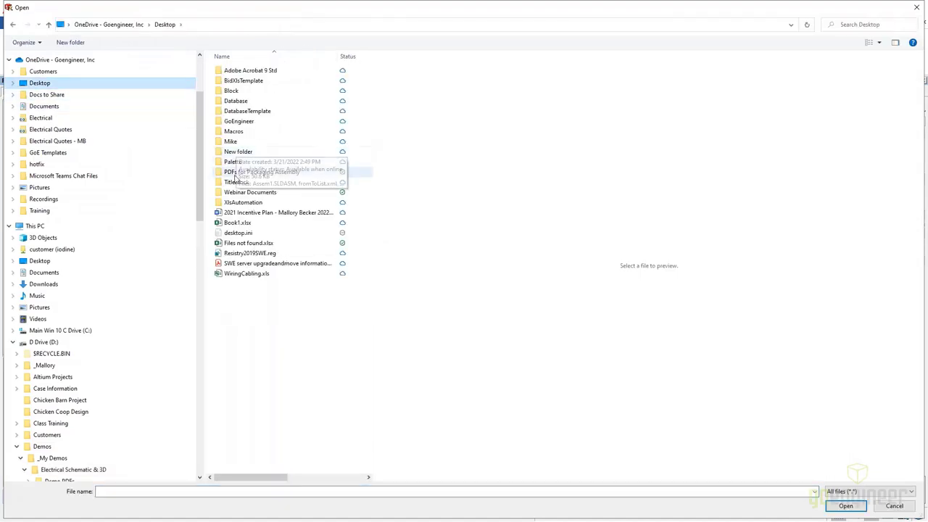
{"action": "double_click", "coordinate": [250, 192]}
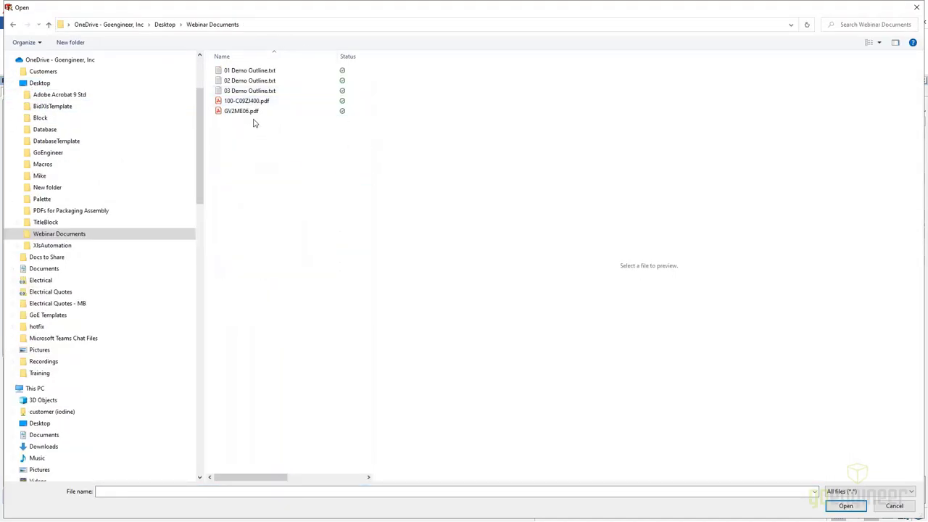
{"action": "left_click", "coordinate": [254, 113]}
{"action": "left_click", "coordinate": [252, 102], "text": "shift"}
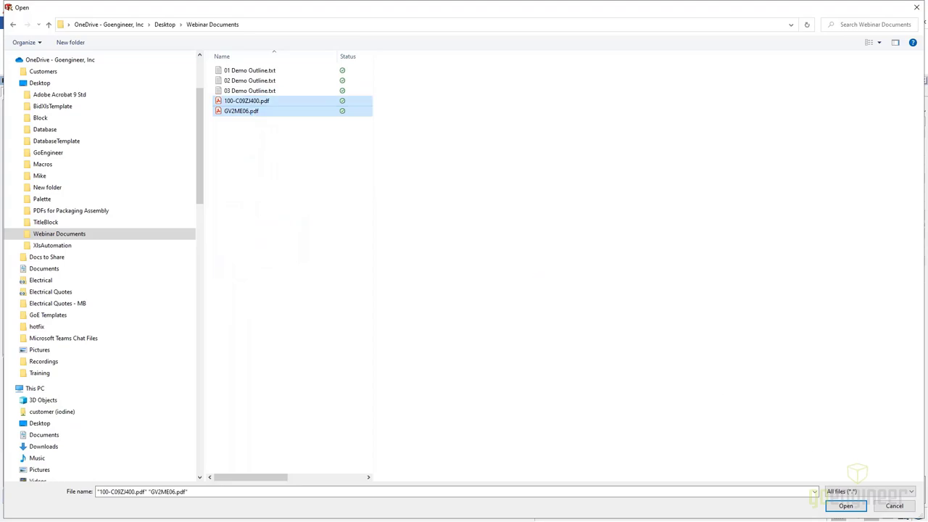
{"action": "key", "text": "Return"}
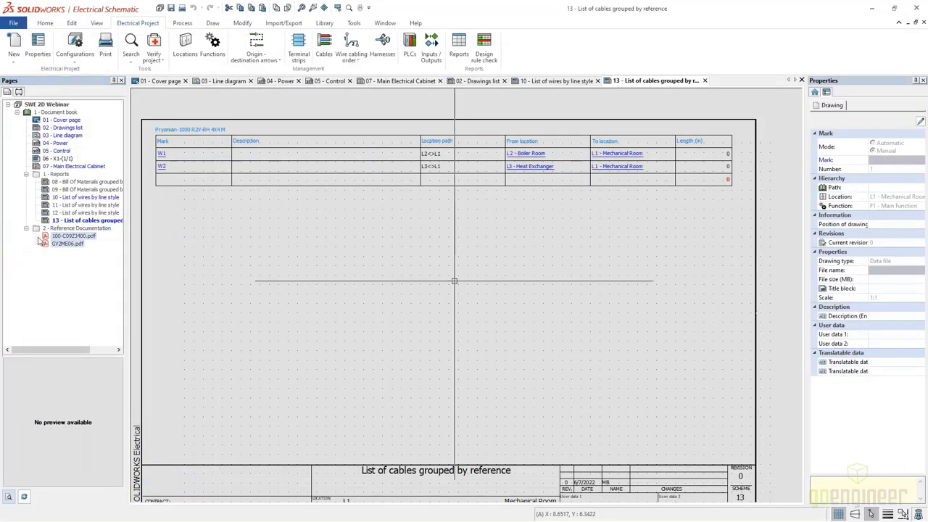
{"action": "left_click", "coordinate": [47, 286]}
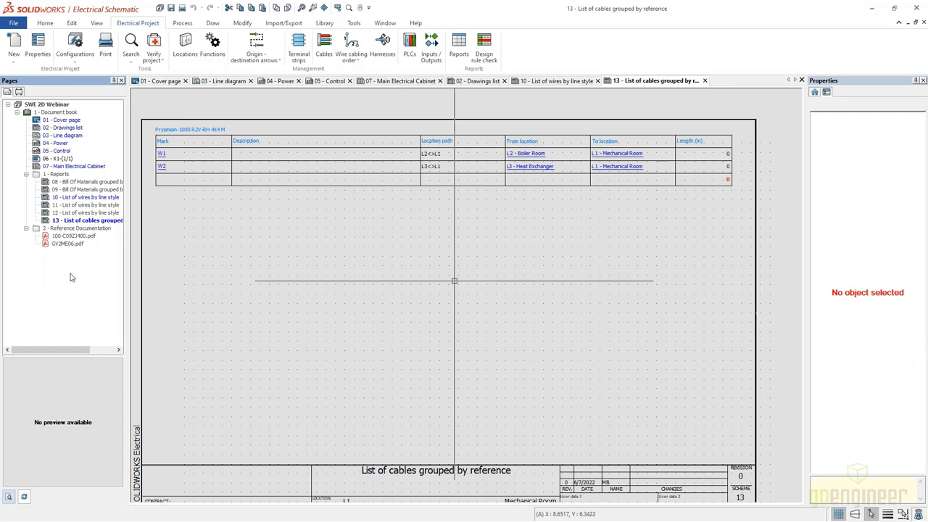
- View the GV2ME06.pdf TeSys GV2 datasheet in Acrobat Reader, then close Acrobat
{"action": "left_click", "coordinate": [69, 244]}
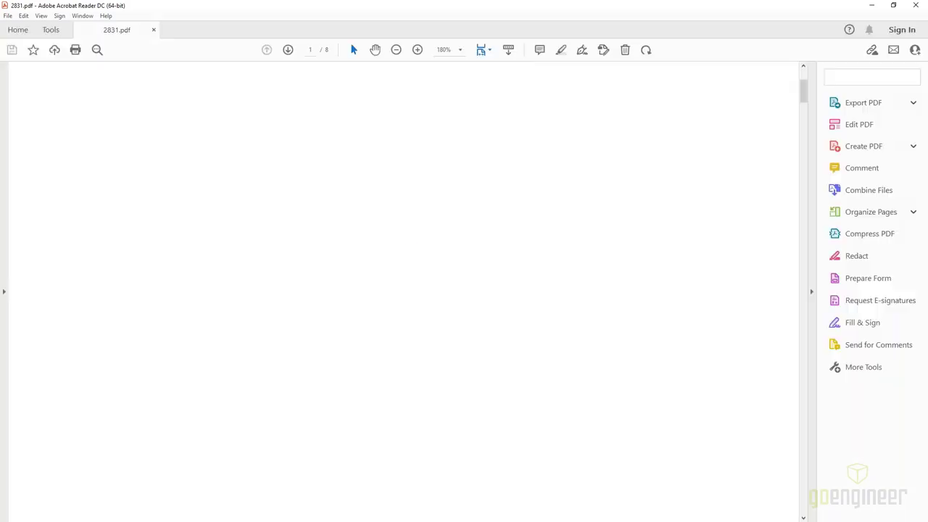
{"action": "scroll", "coordinate": [411, 255], "scroll_direction": "down", "scroll_amount": 3}
{"action": "scroll", "coordinate": [464, 142], "scroll_direction": "up", "scroll_amount": 3}
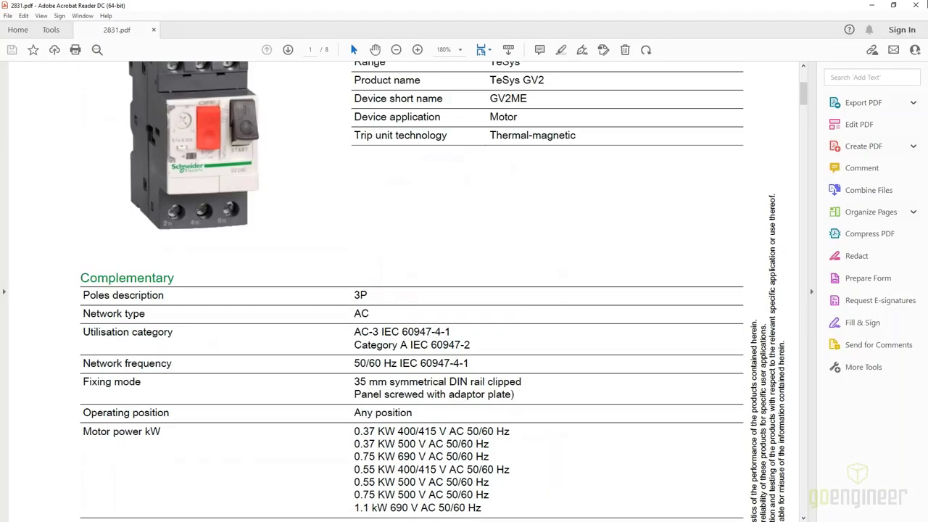
{"action": "left_click", "coordinate": [918, 8]}
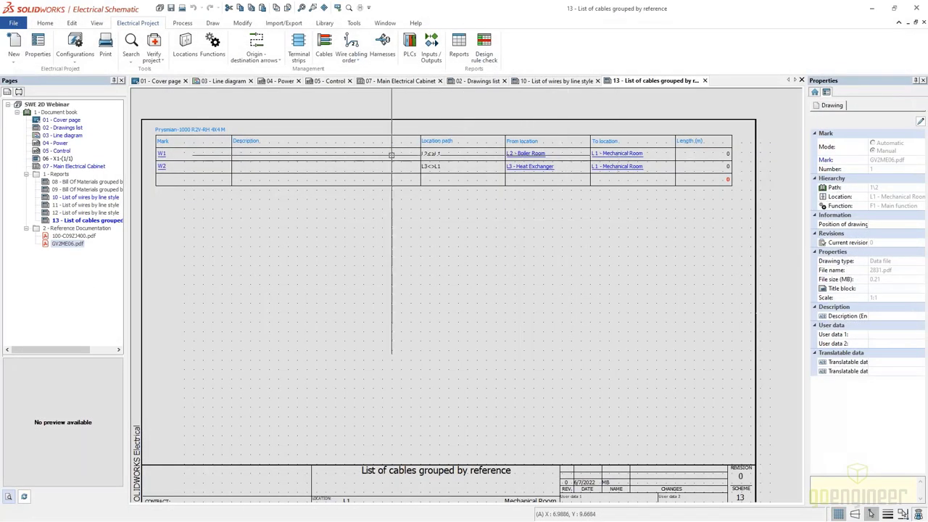
{"action": "left_click", "coordinate": [290, 26]}
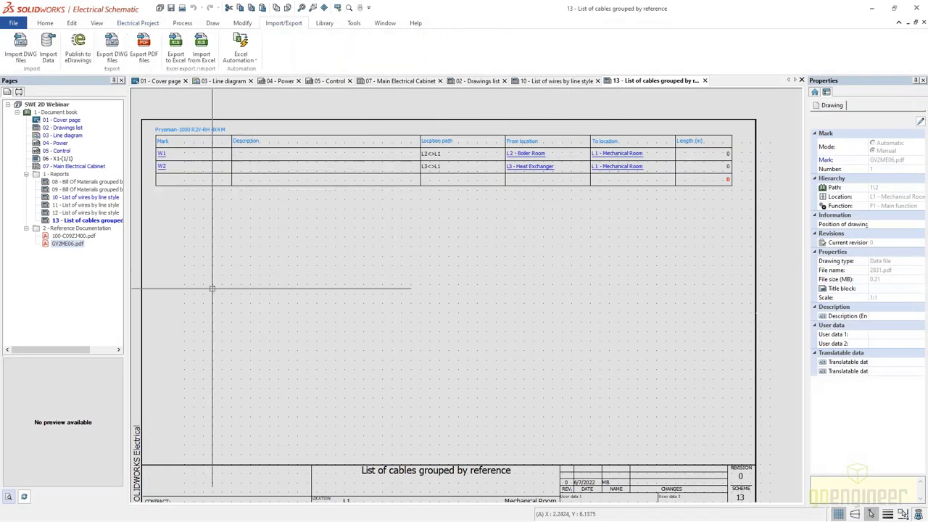
- Export the project to PDF 'Webinar 2D' including data files, continuing without updating reports
{"action": "scroll", "coordinate": [260, 289], "scroll_direction": "down", "scroll_amount": 1}
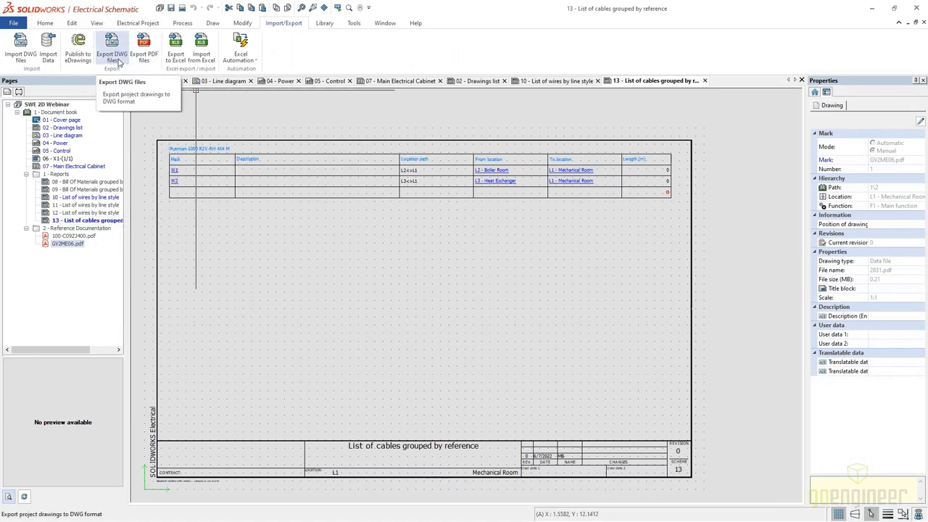
{"action": "left_click", "coordinate": [148, 55]}
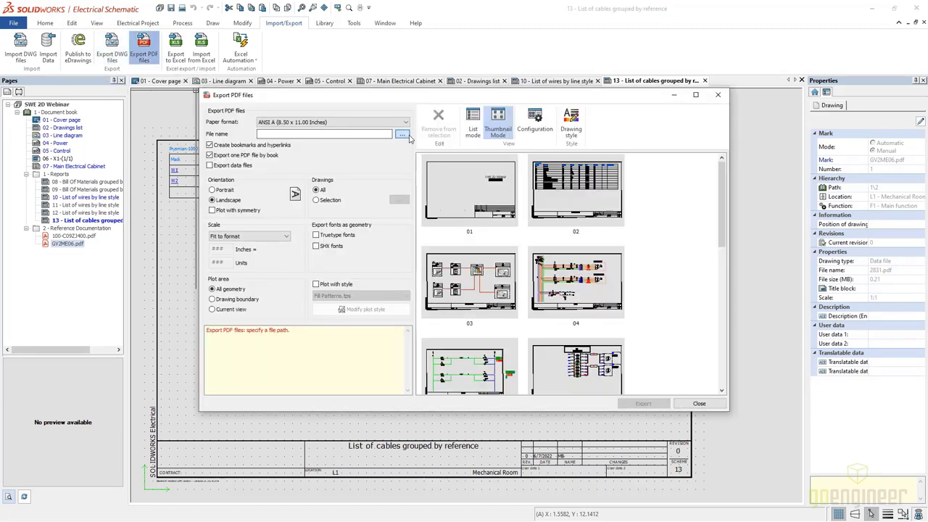
{"action": "left_click", "coordinate": [403, 134]}
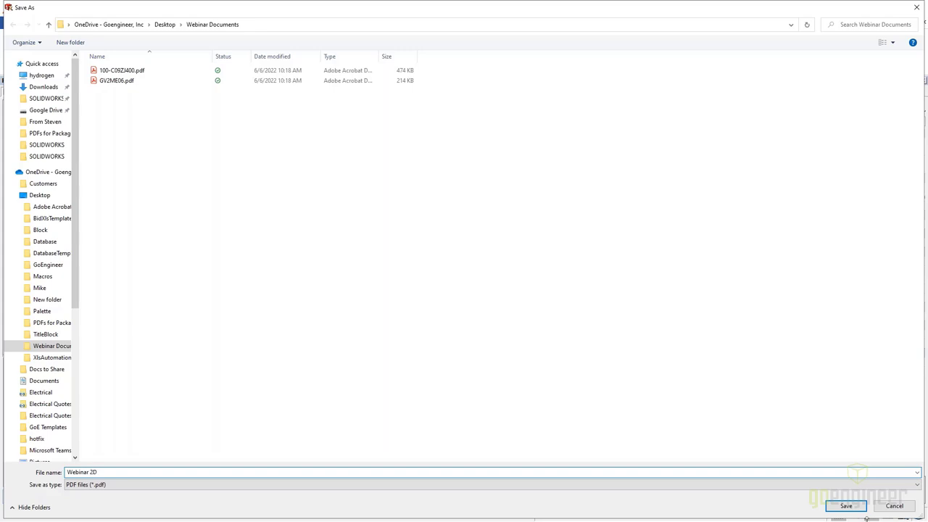
{"action": "left_click", "coordinate": [863, 509]}
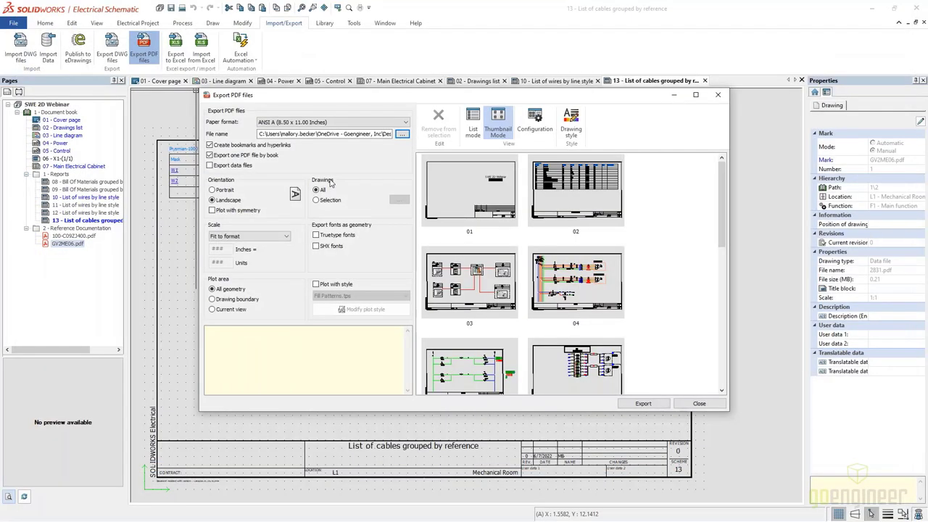
{"action": "left_click_drag", "start_coordinate": [392, 134], "coordinate": [383, 138]}
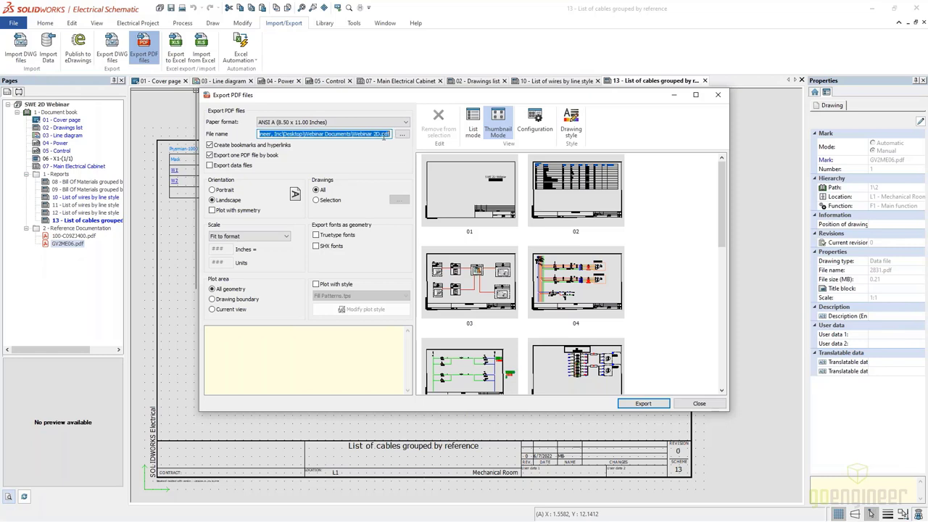
{"action": "left_click", "coordinate": [209, 165]}
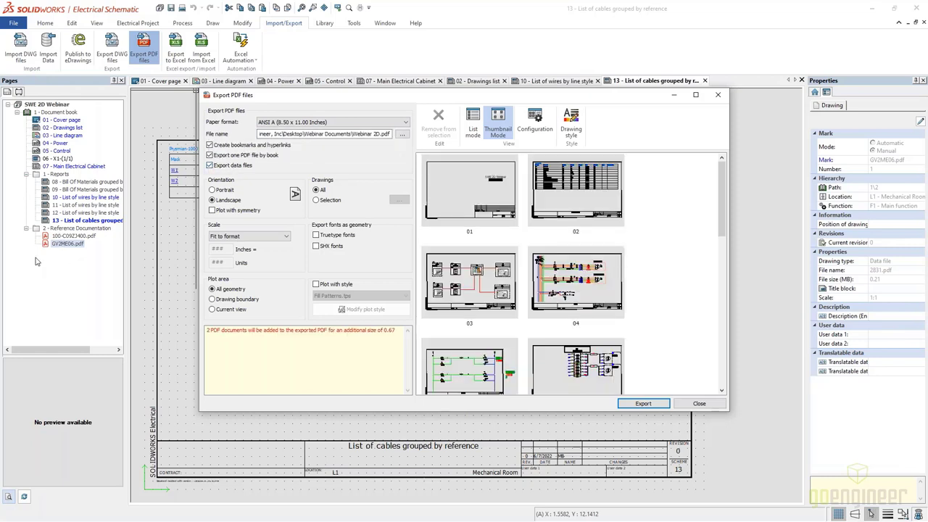
{"action": "left_click", "coordinate": [73, 255]}
{"action": "left_click", "coordinate": [664, 404]}
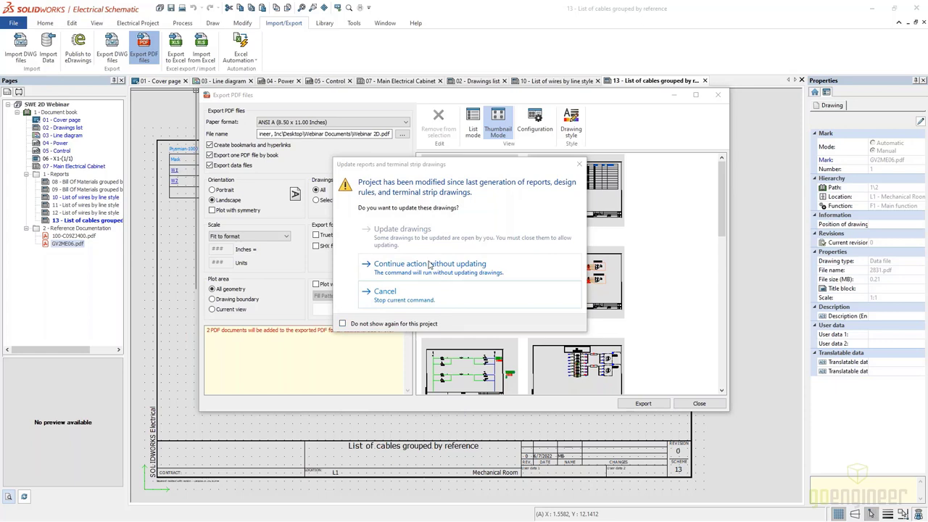
{"action": "left_click", "coordinate": [429, 265]}
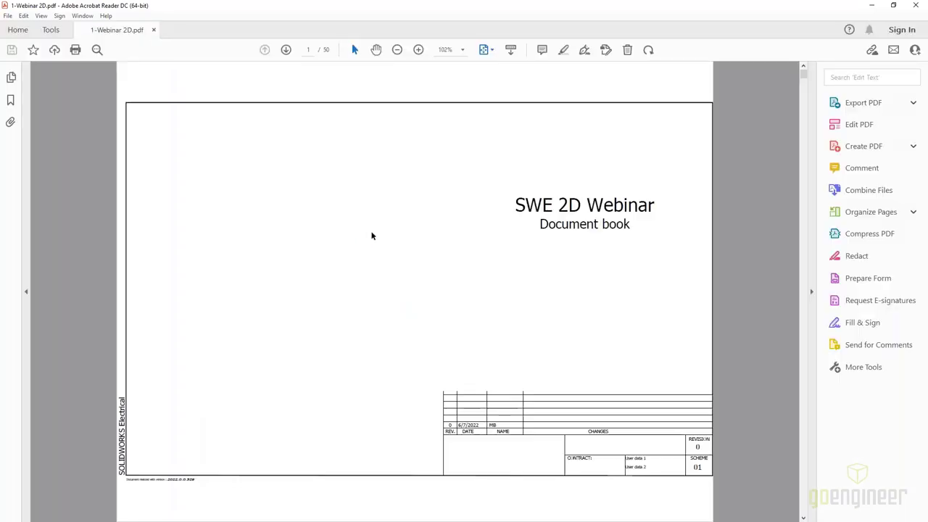
- Scroll through the Webinar 2D PDF's cover, drawings list and line diagram, inspecting the Q1 breaker image
{"action": "scroll", "coordinate": [370, 233], "scroll_direction": "down", "scroll_amount": 3}
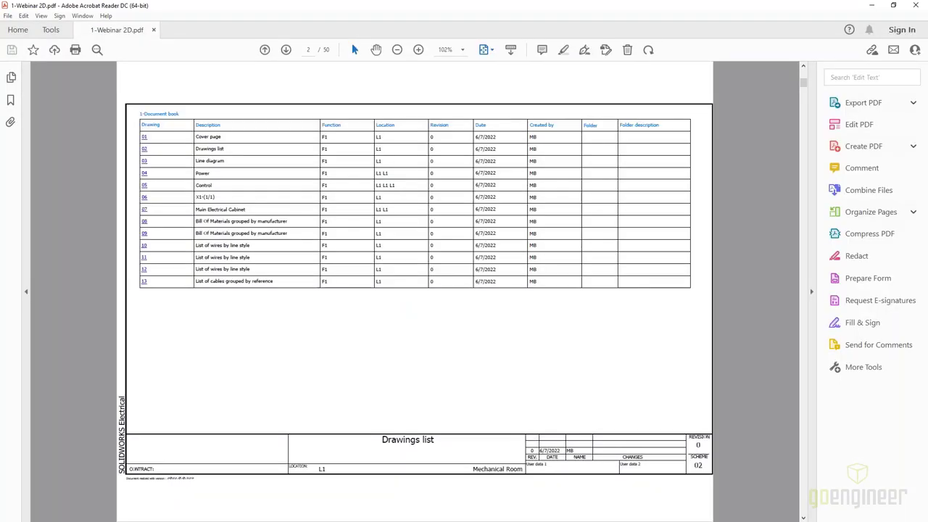
{"action": "scroll", "coordinate": [414, 290], "scroll_direction": "down", "scroll_amount": 1}
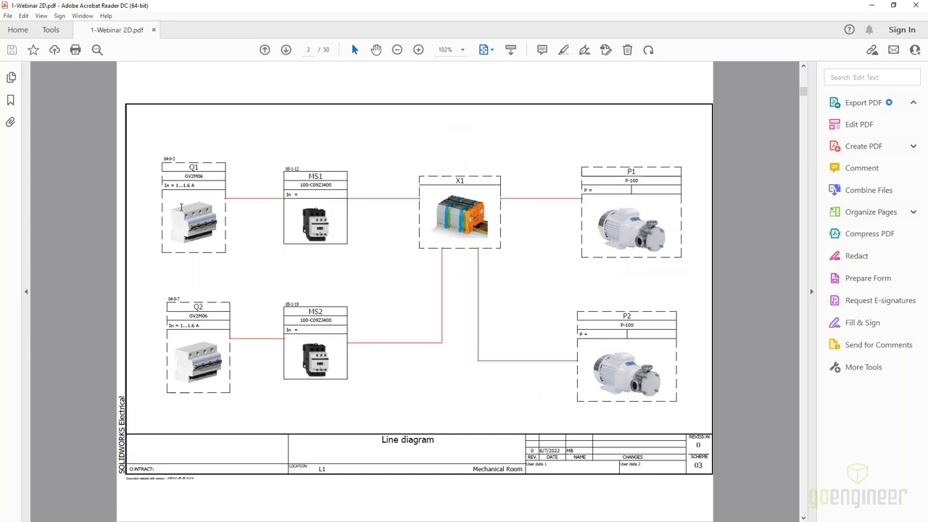
{"action": "left_click", "coordinate": [191, 211]}
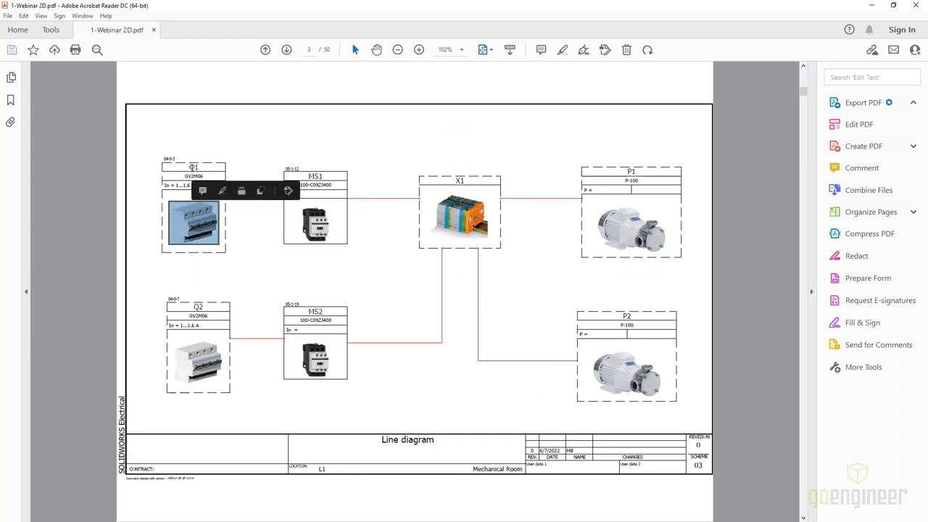
{"action": "left_click", "coordinate": [193, 167]}
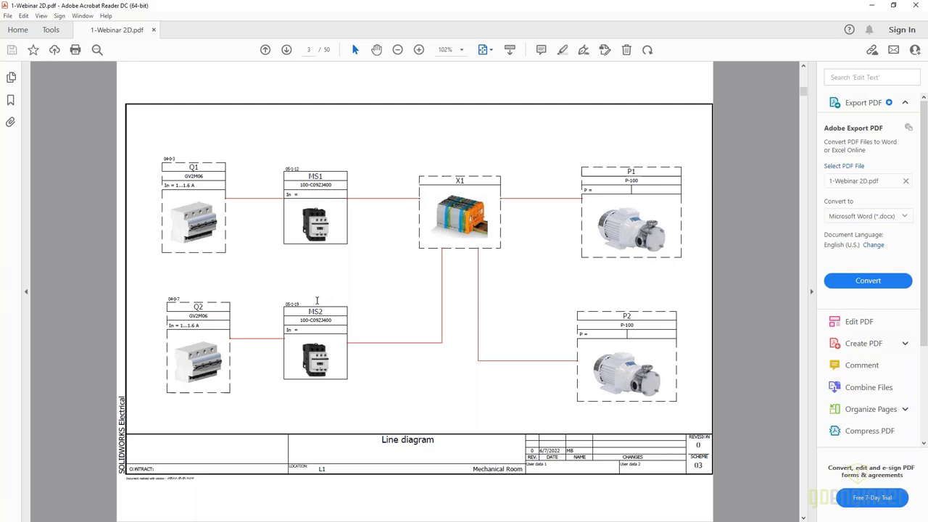
{"action": "scroll", "coordinate": [317, 299], "scroll_direction": "down", "scroll_amount": 6}
- Expand the PDF's document and Components bookmarks down to L1 - Mechanical Room, visiting 04 - Power
{"action": "left_click", "coordinate": [10, 99]}
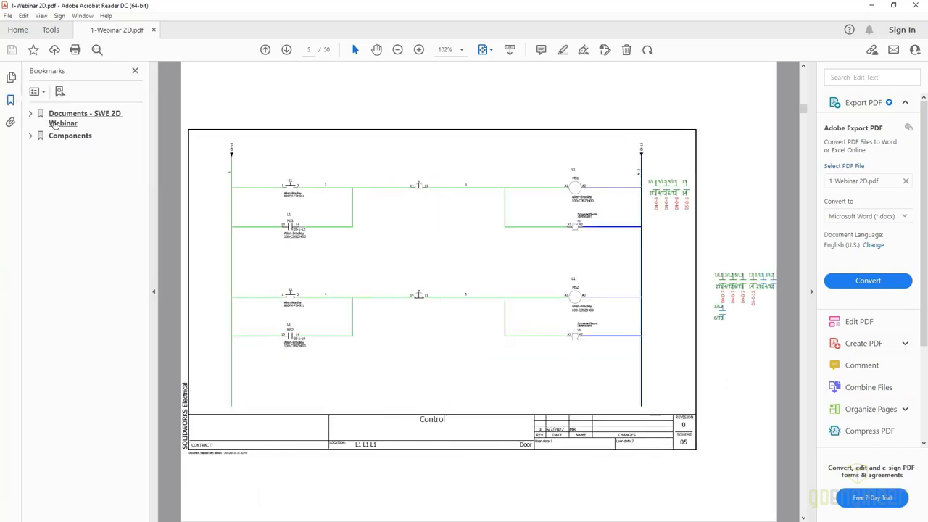
{"action": "left_click", "coordinate": [31, 114]}
{"action": "left_click", "coordinate": [38, 135]}
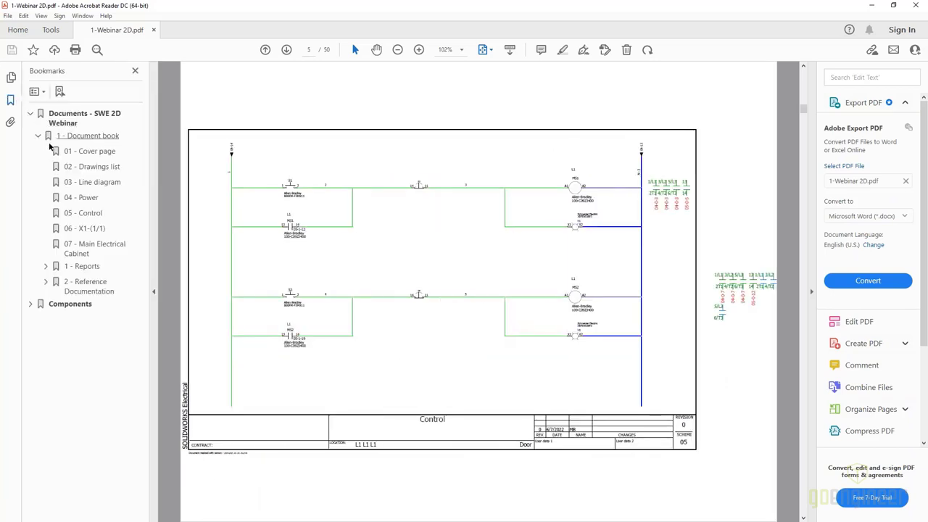
{"action": "left_click", "coordinate": [81, 197]}
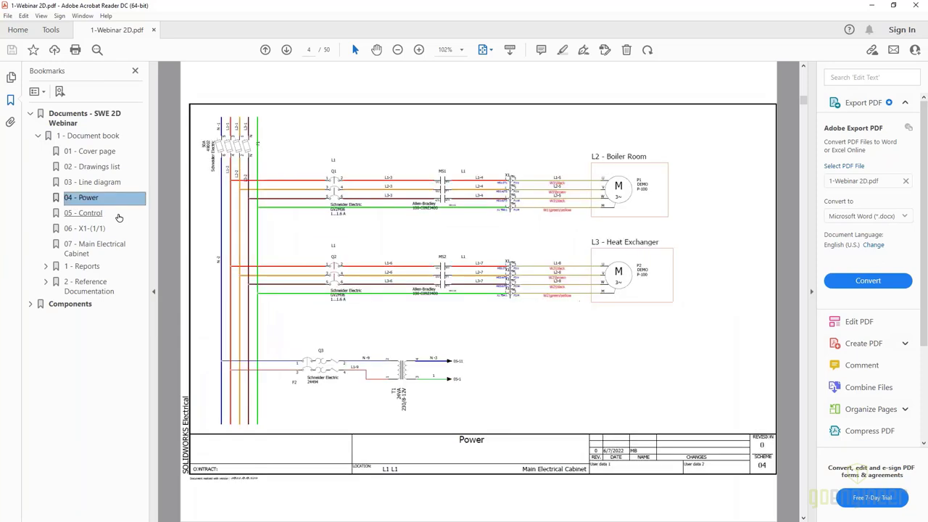
{"action": "left_click", "coordinate": [30, 304]}
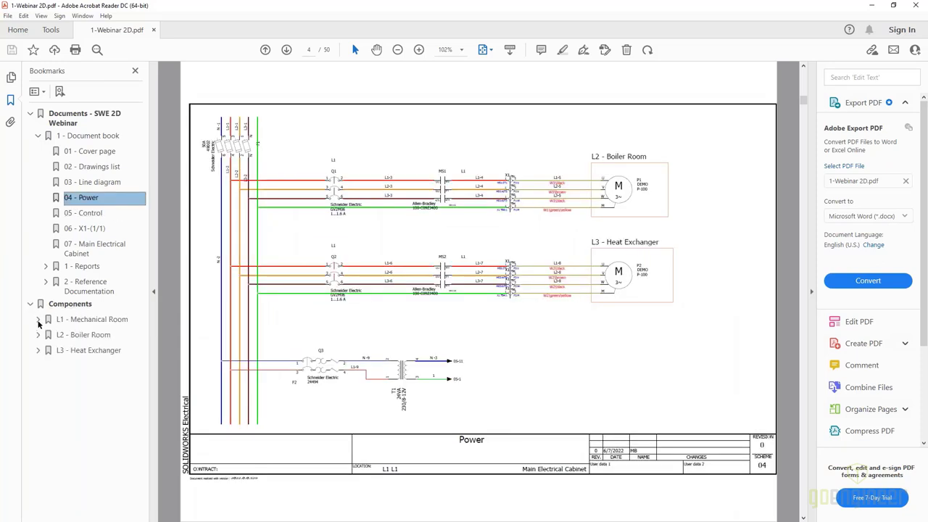
{"action": "left_click", "coordinate": [38, 319]}
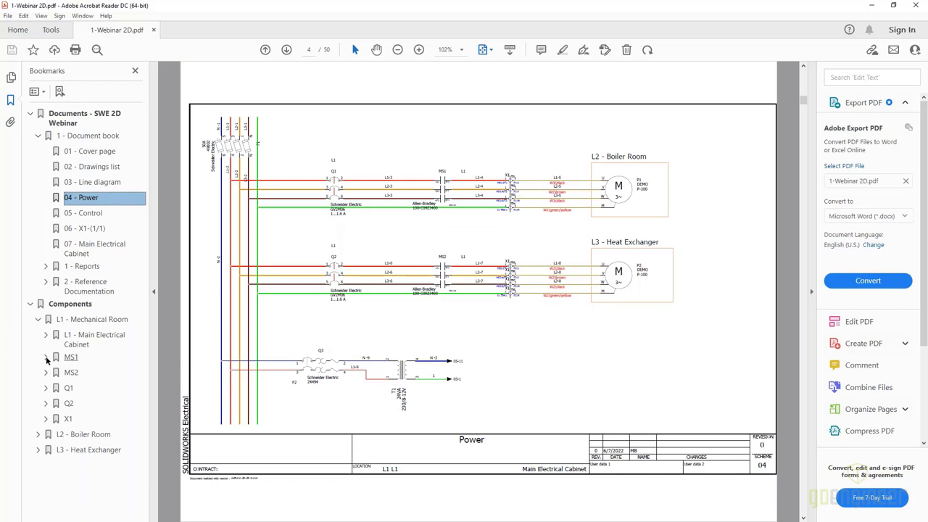
- Follow MS1's bookmarks to its power contact and then its relay coil in the schematics
{"action": "left_click", "coordinate": [46, 358]}
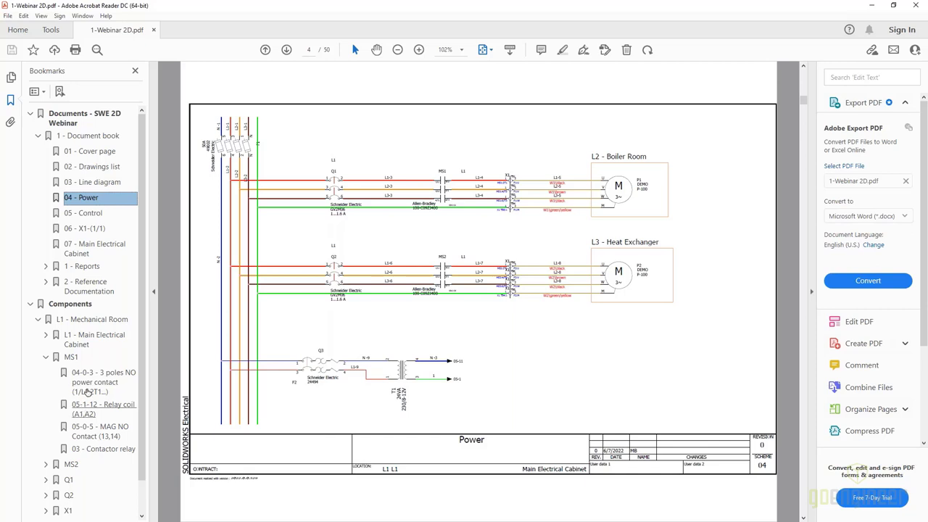
{"action": "left_click", "coordinate": [94, 384]}
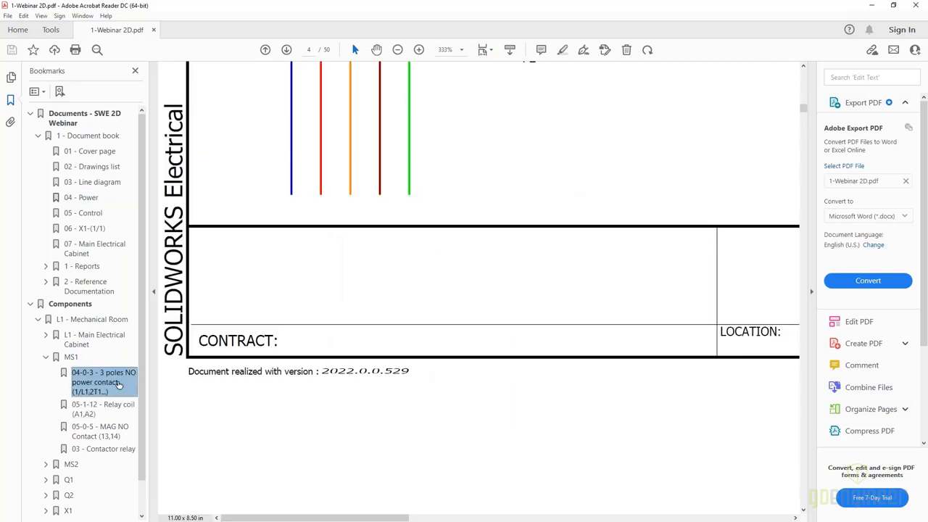
{"action": "left_click", "coordinate": [78, 411]}
- Zoom in on the coil's schematic page, then zoom back out with a page-fit view
{"action": "scroll", "coordinate": [366, 325], "scroll_direction": "up", "scroll_amount": 2}
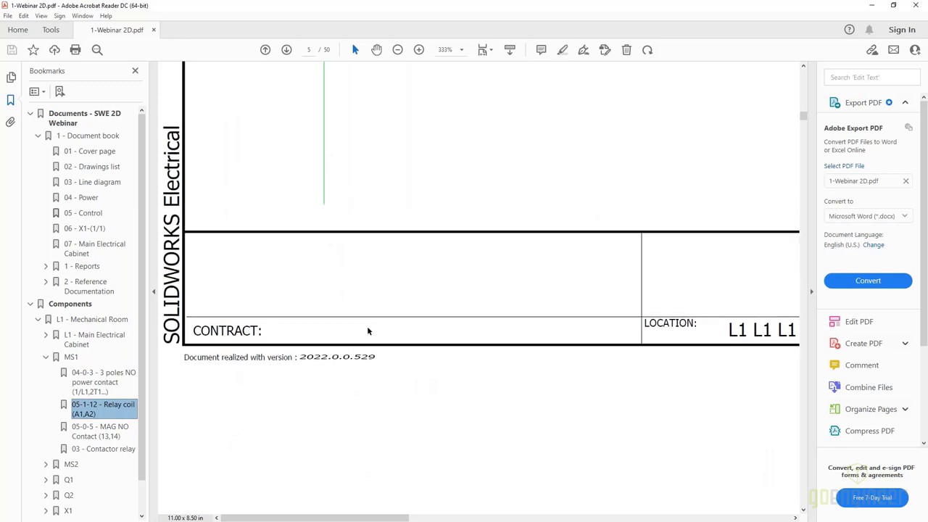
{"action": "scroll", "coordinate": [396, 318], "scroll_direction": "up", "scroll_amount": 2, "text": "ctrl"}
{"action": "scroll", "coordinate": [397, 316], "scroll_direction": "up", "scroll_amount": 2, "text": "ctrl"}
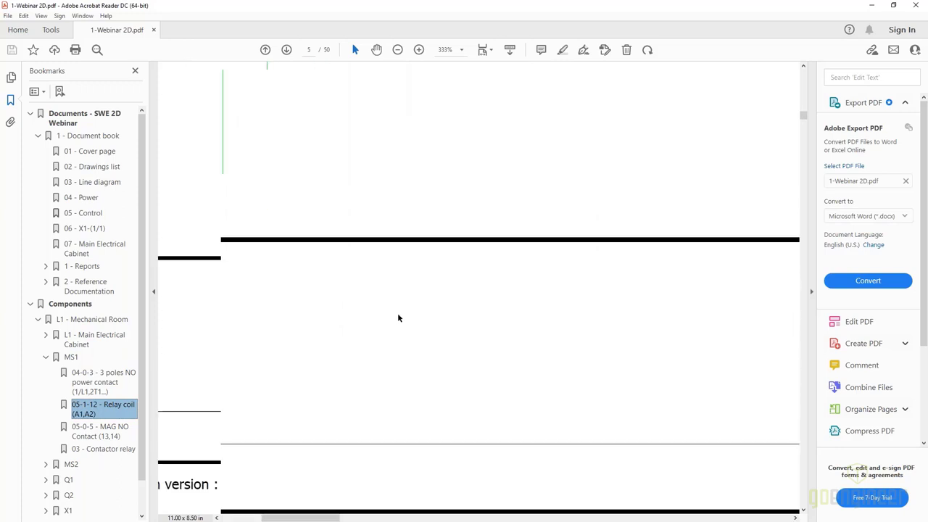
{"action": "scroll", "coordinate": [396, 321], "scroll_direction": "up", "scroll_amount": 1, "text": "ctrl"}
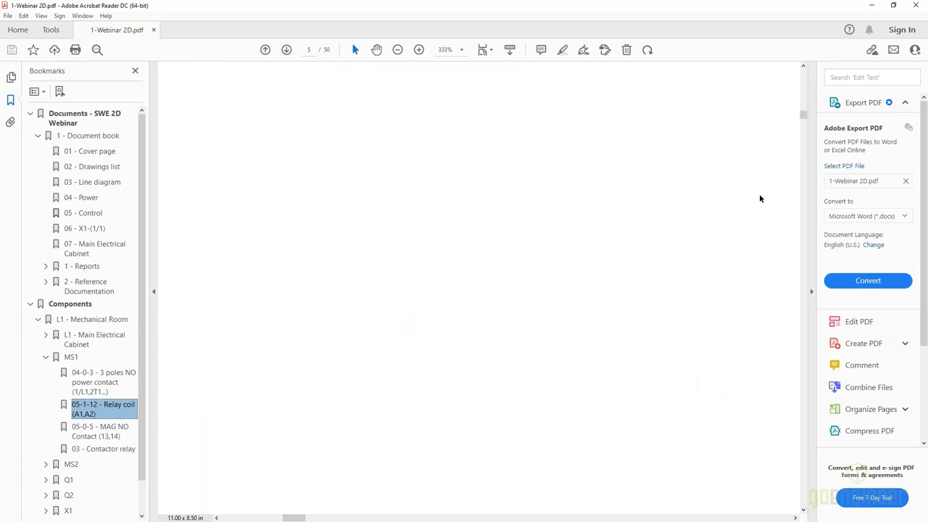
{"action": "scroll", "coordinate": [478, 354], "scroll_direction": "up", "scroll_amount": 8, "text": "ctrl"}
{"action": "left_click", "coordinate": [486, 358]}
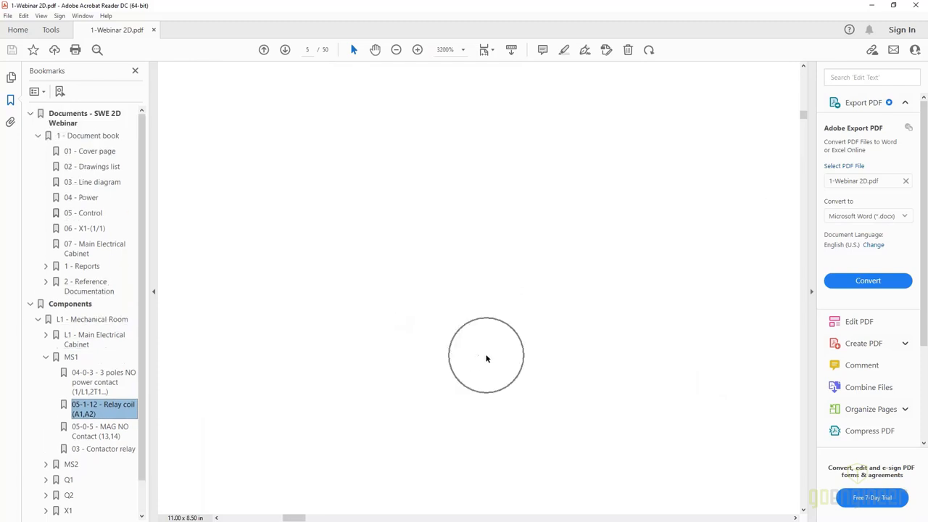
{"action": "left_click", "coordinate": [487, 50]}
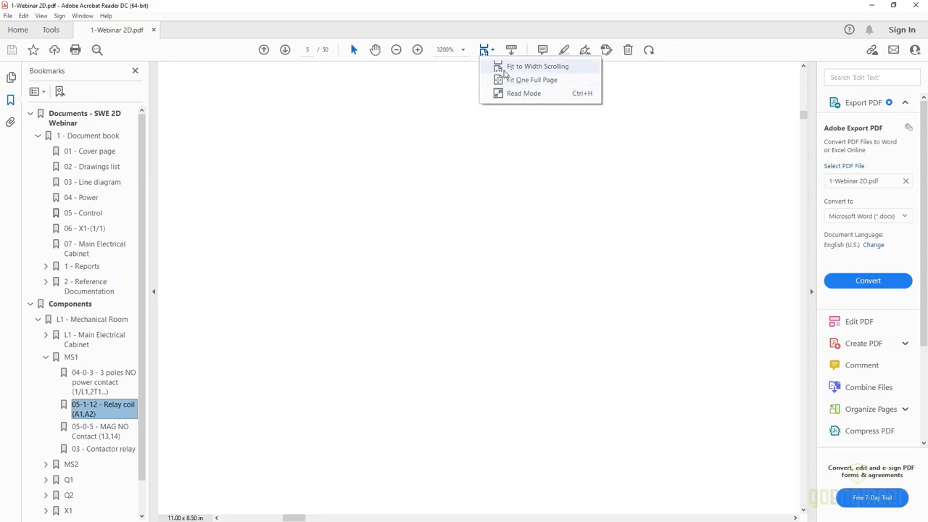
{"action": "left_click", "coordinate": [497, 187]}
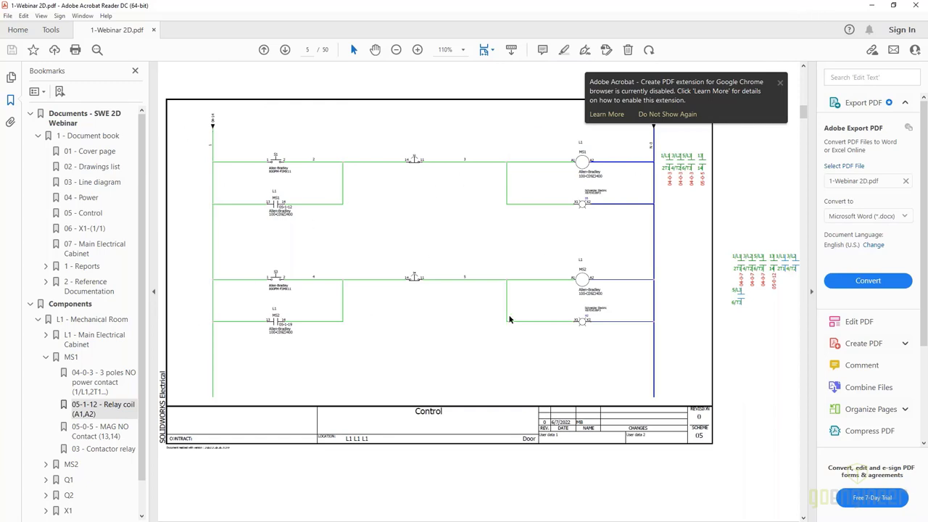
- Page ahead to the appended Allen-Bradley contactor datasheet pages
{"action": "scroll", "coordinate": [509, 319], "scroll_direction": "down", "scroll_amount": 8}
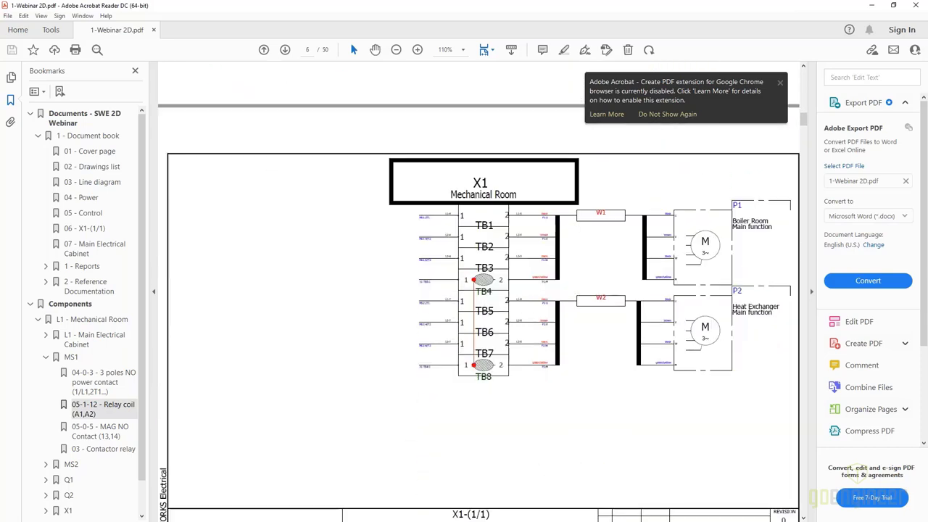
{"action": "scroll", "coordinate": [502, 325], "scroll_direction": "down", "scroll_amount": 10}
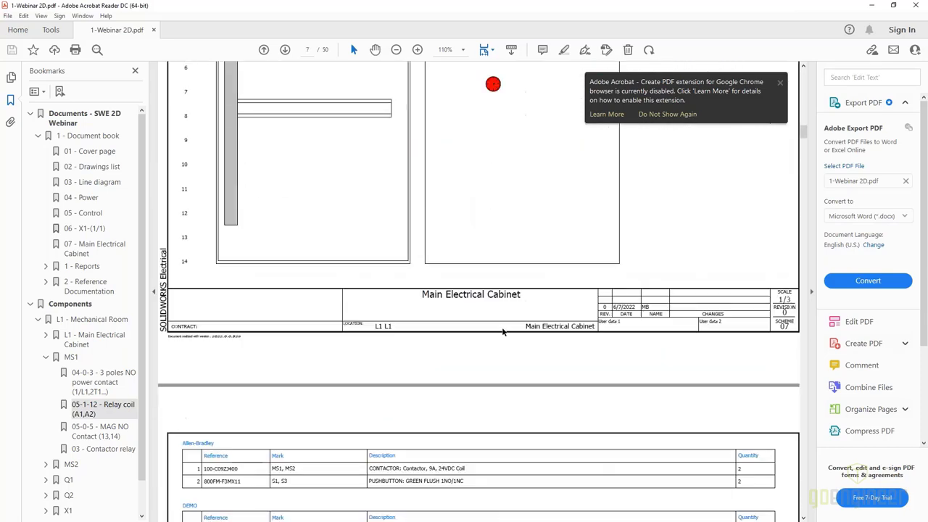
{"action": "scroll", "coordinate": [501, 330], "scroll_direction": "down", "scroll_amount": 10}
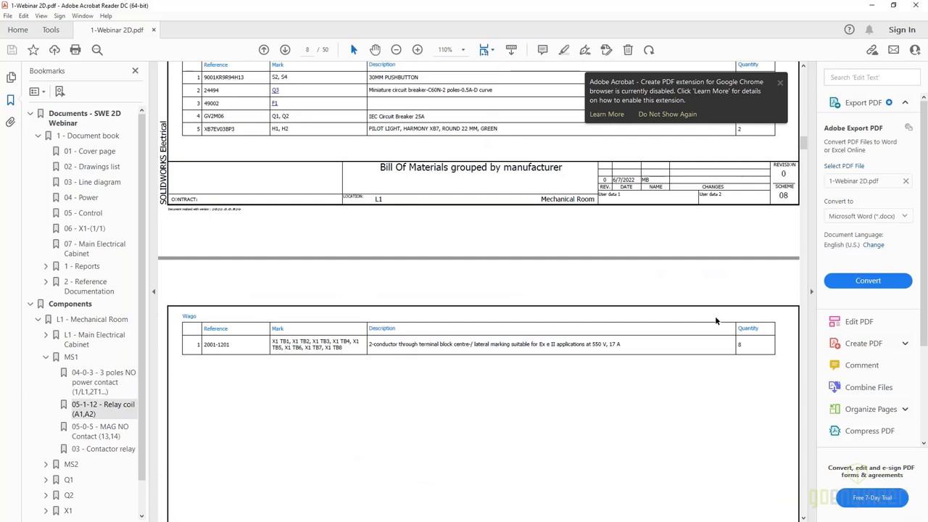
{"action": "left_click", "coordinate": [804, 386]}
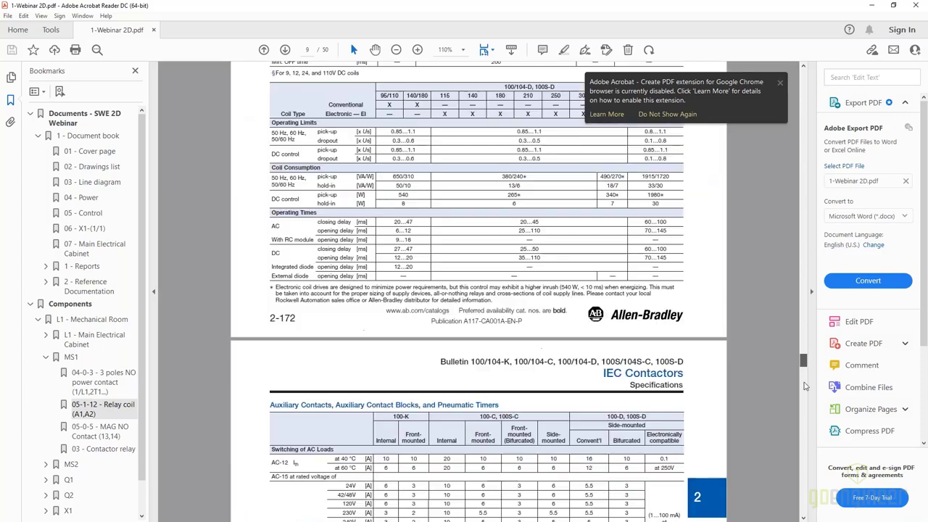
{"action": "left_click", "coordinate": [804, 414]}
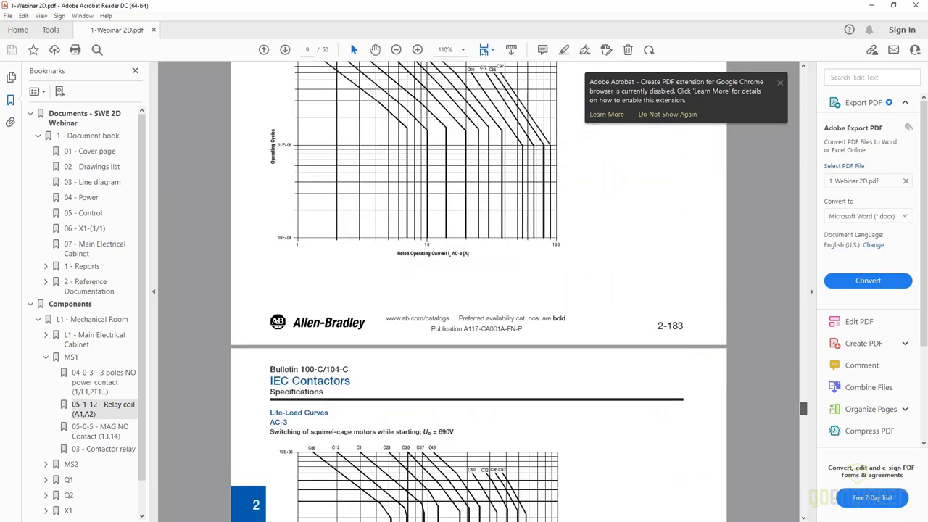
{"action": "scroll", "coordinate": [425, 176], "scroll_direction": "down", "scroll_amount": 3}
{"action": "scroll", "coordinate": [424, 176], "scroll_direction": "up", "scroll_amount": 6}
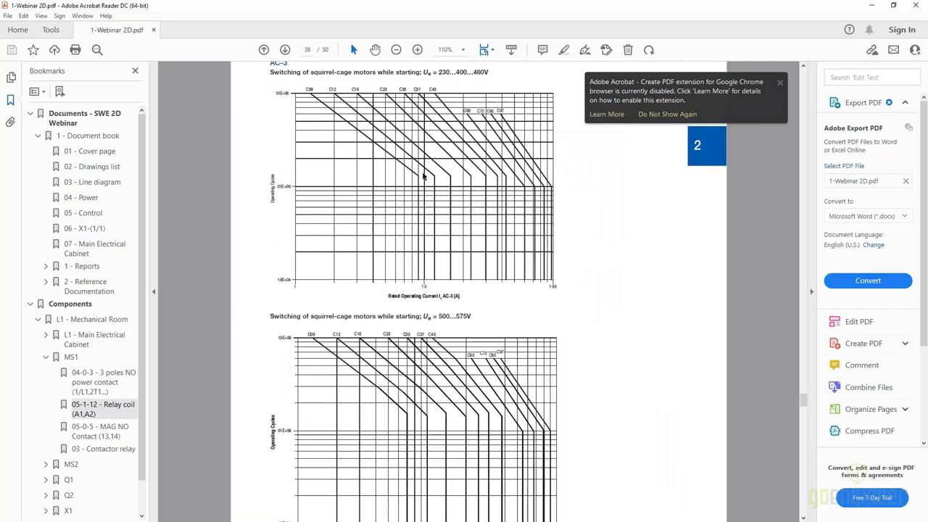
{"action": "scroll", "coordinate": [424, 176], "scroll_direction": "up", "scroll_amount": 5}
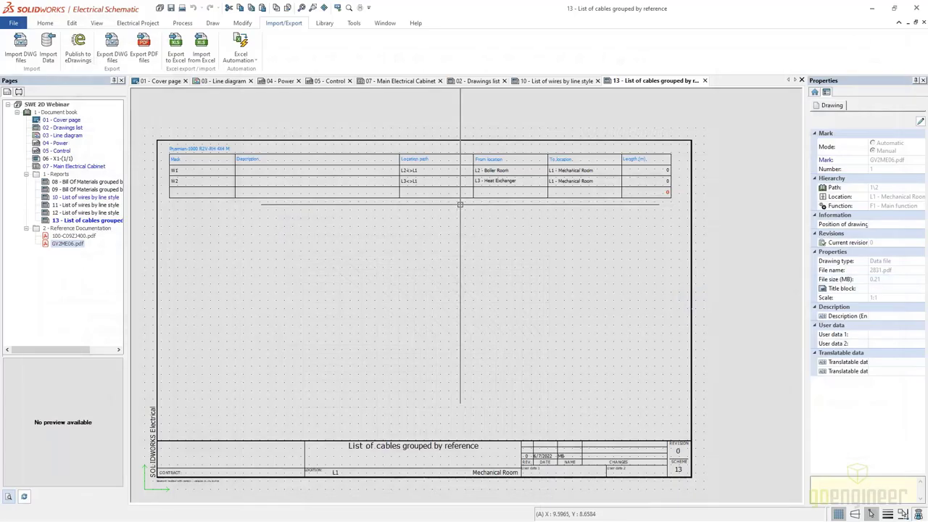
- Close the '13 - List of cables' and '10 - List of wires by line style' sheets
{"action": "scroll", "coordinate": [431, 203], "scroll_direction": "down", "scroll_amount": 3}
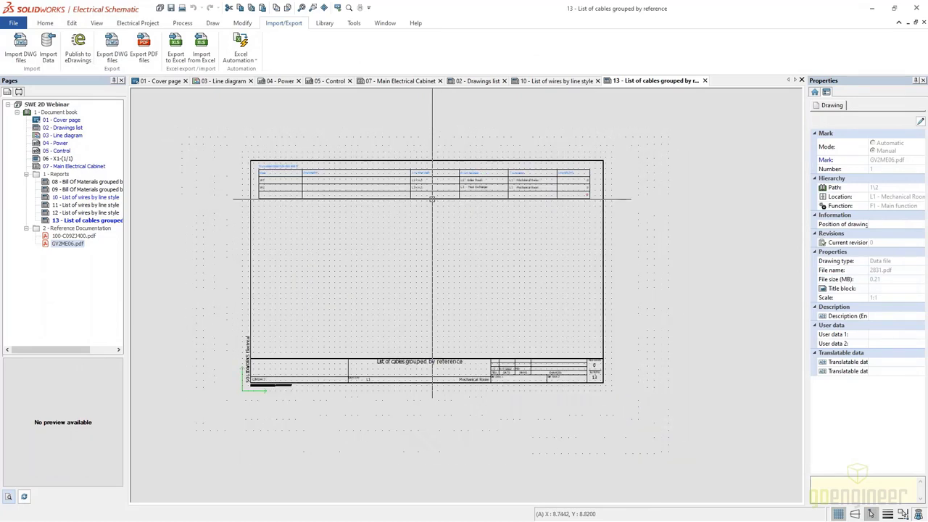
{"action": "left_click", "coordinate": [704, 80]}
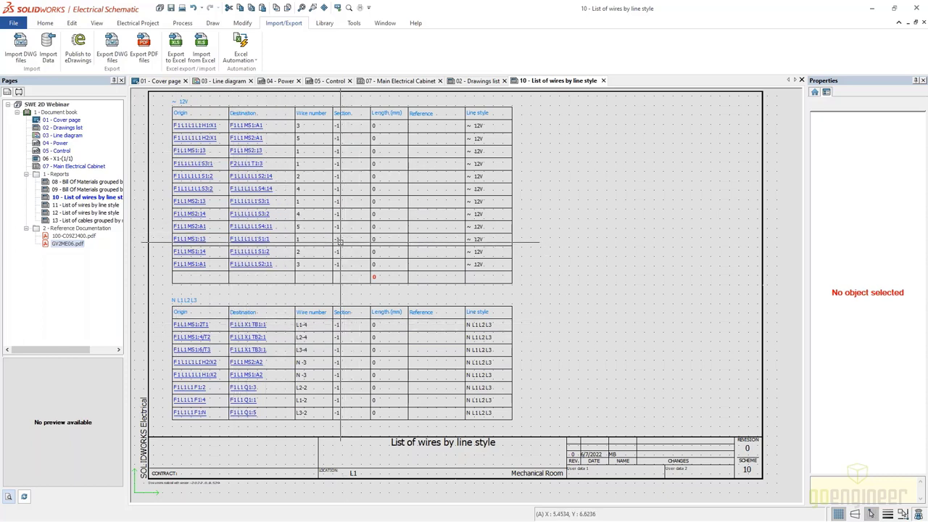
{"action": "left_click", "coordinate": [603, 80]}
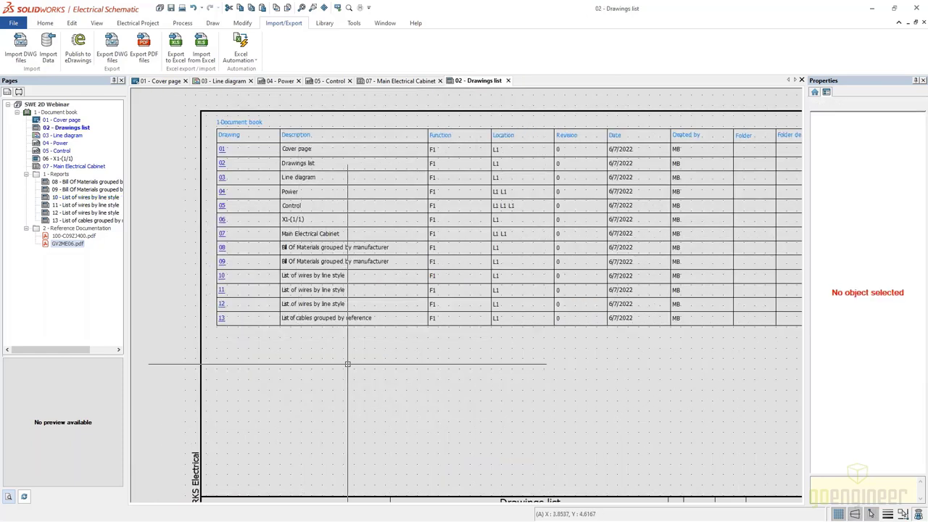
{"action": "key", "text": "alt+Tab"}
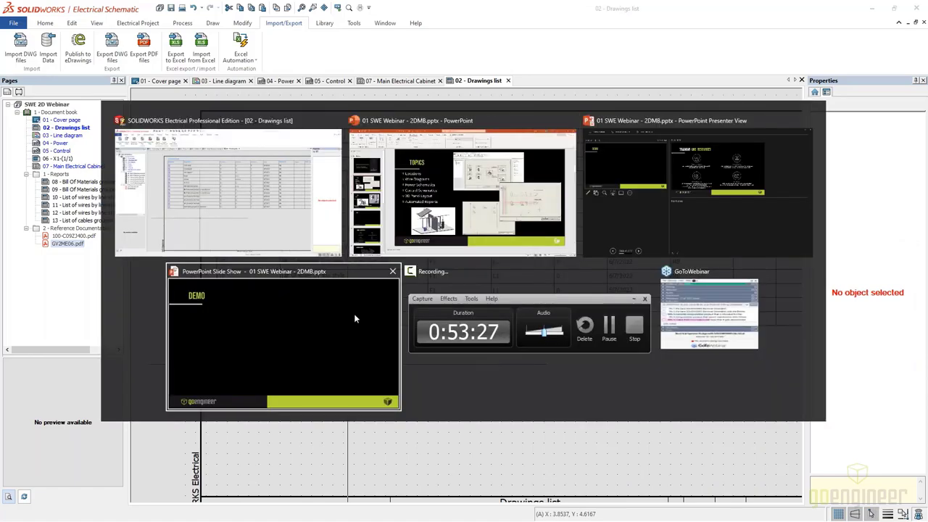
- Return to the PowerPoint slide show and advance from DEMO to the Training and Resources slide
{"action": "left_click", "coordinate": [355, 318]}
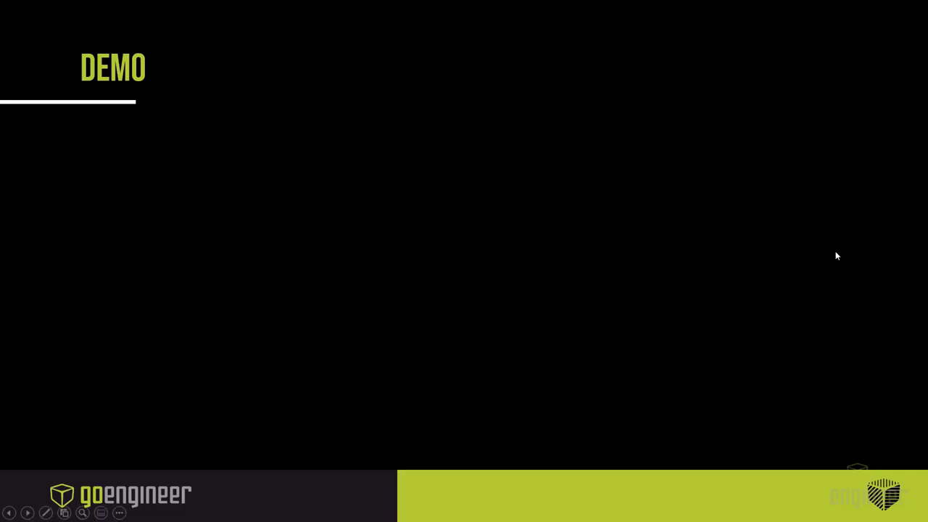
{"action": "left_click", "coordinate": [438, 317]}
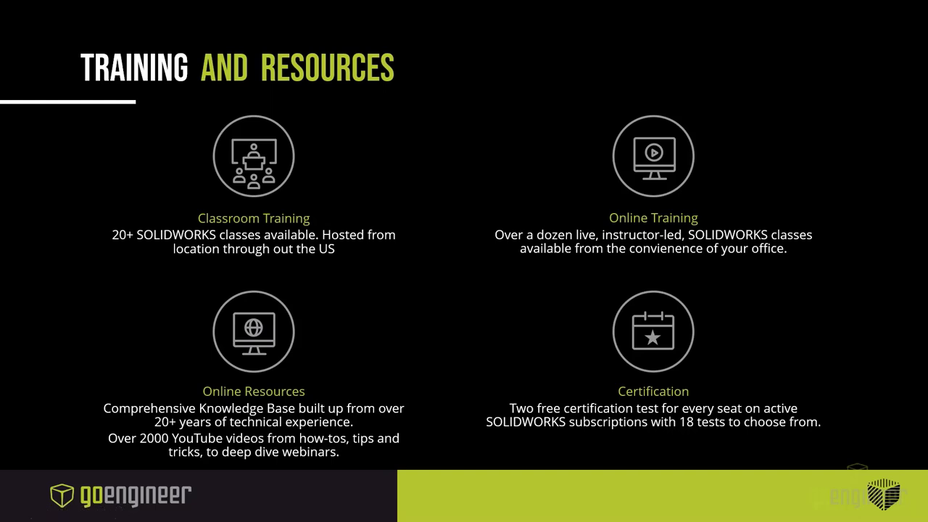
- Advance through the offices map and Q&A slides to the closing Contact slide
{"action": "key", "text": "Right"}
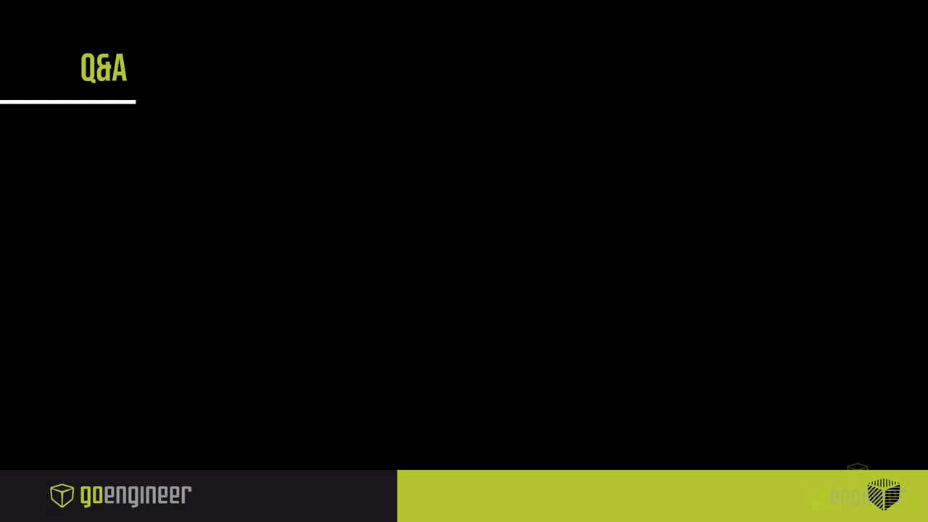
{"action": "left_click", "coordinate": [744, 428]}
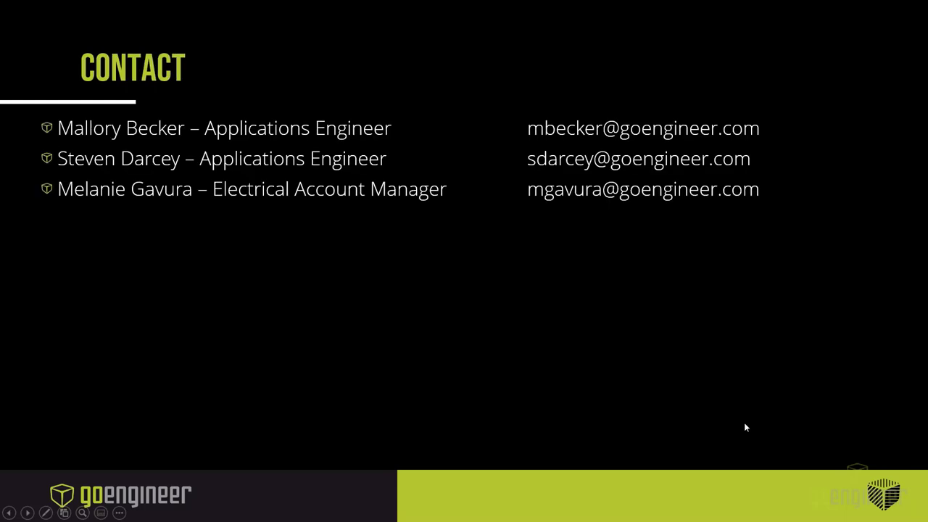